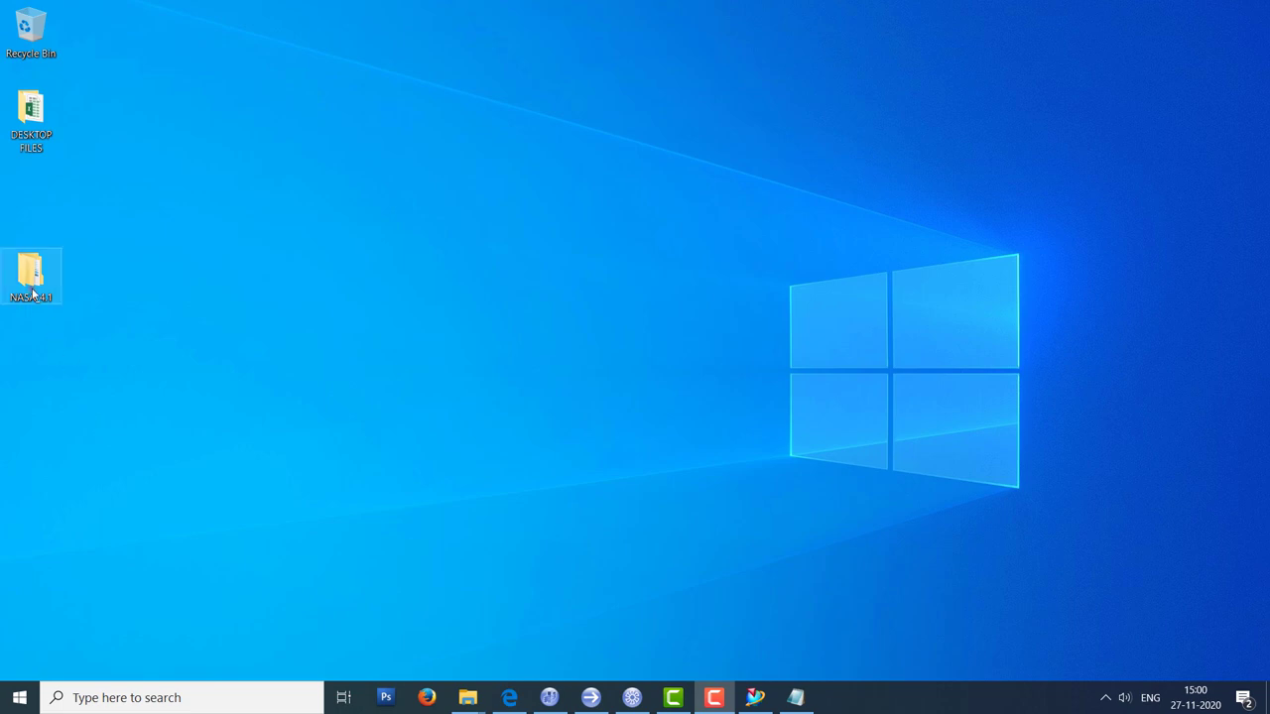
Open 2_v001t03a049-97-gt-342.pdf from the INFO folder of NASA_4.1 and examine the compressor flow path and performance maps.
double_click(30, 271)
double_click(670, 254)
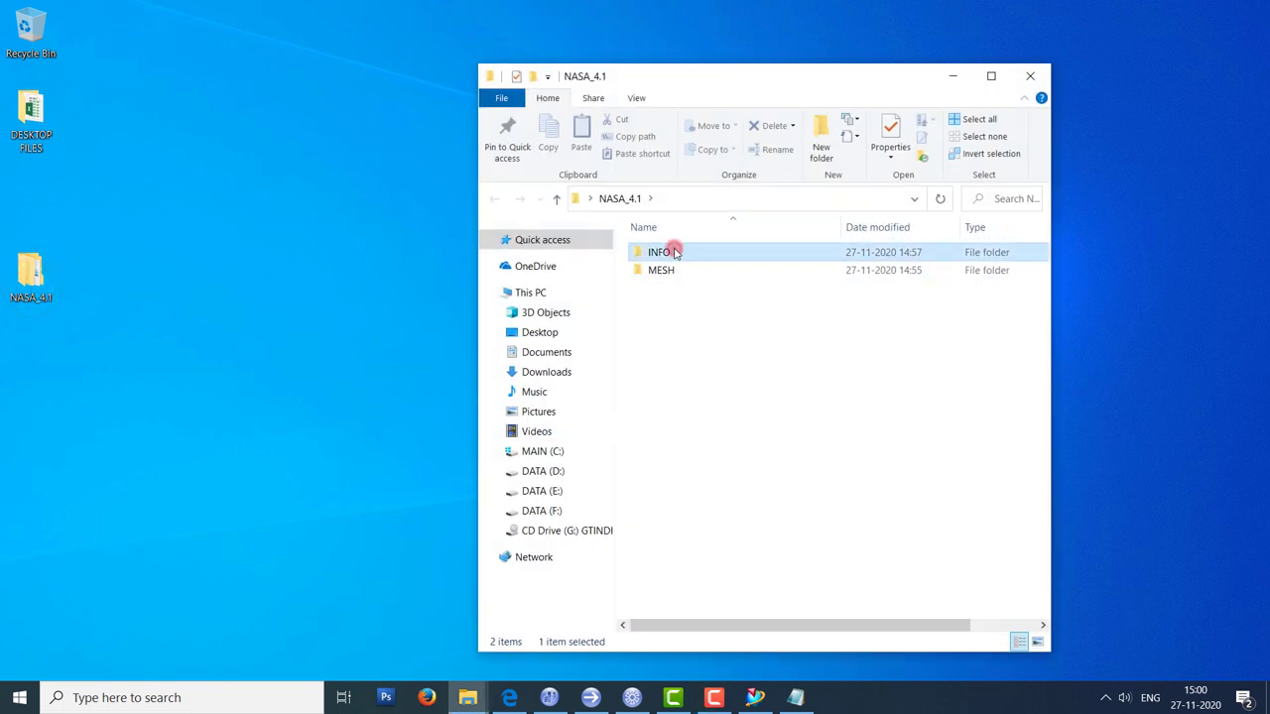
left_click(680, 254)
double_click(680, 254)
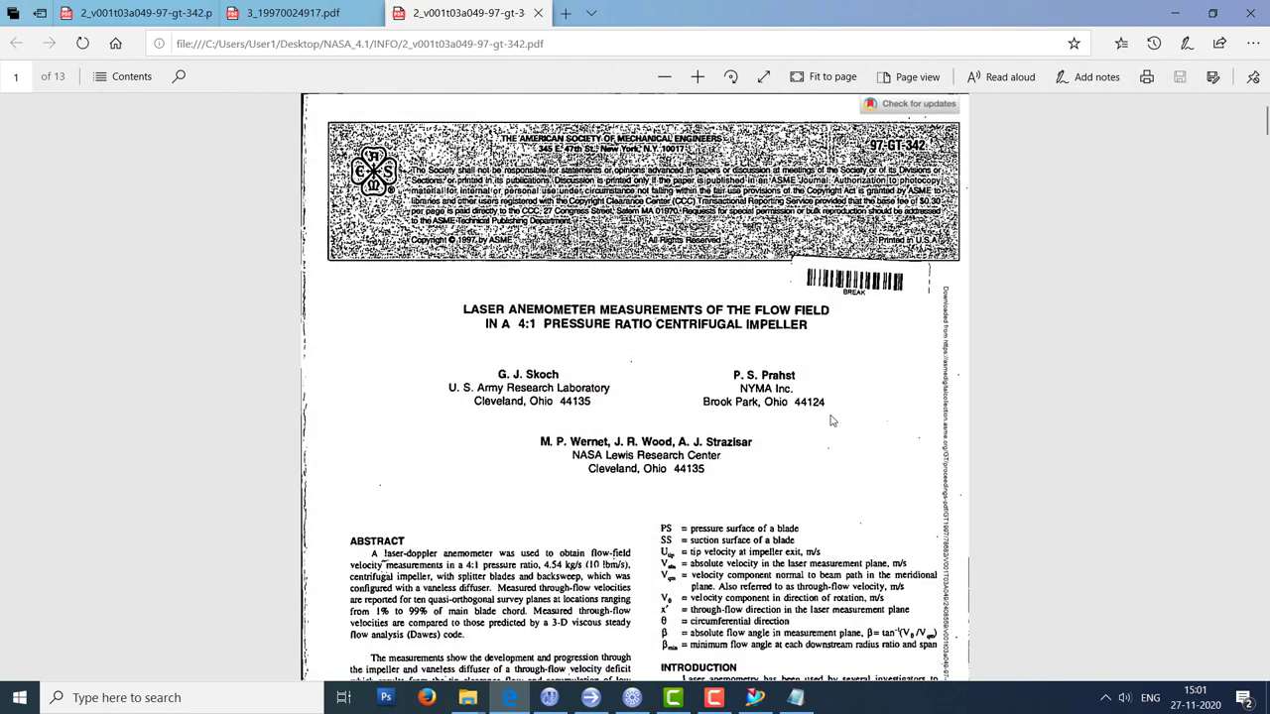
scroll(913, 446, "down", 8)
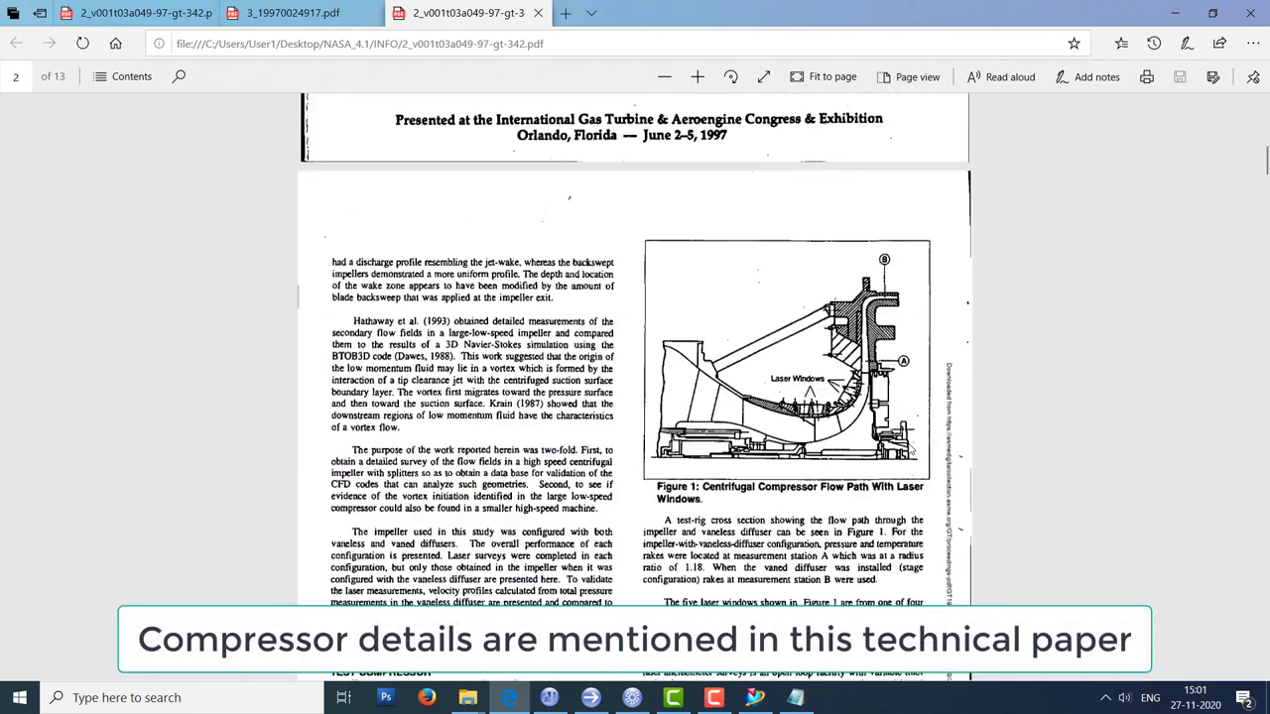
scroll(910, 451, "down", 3)
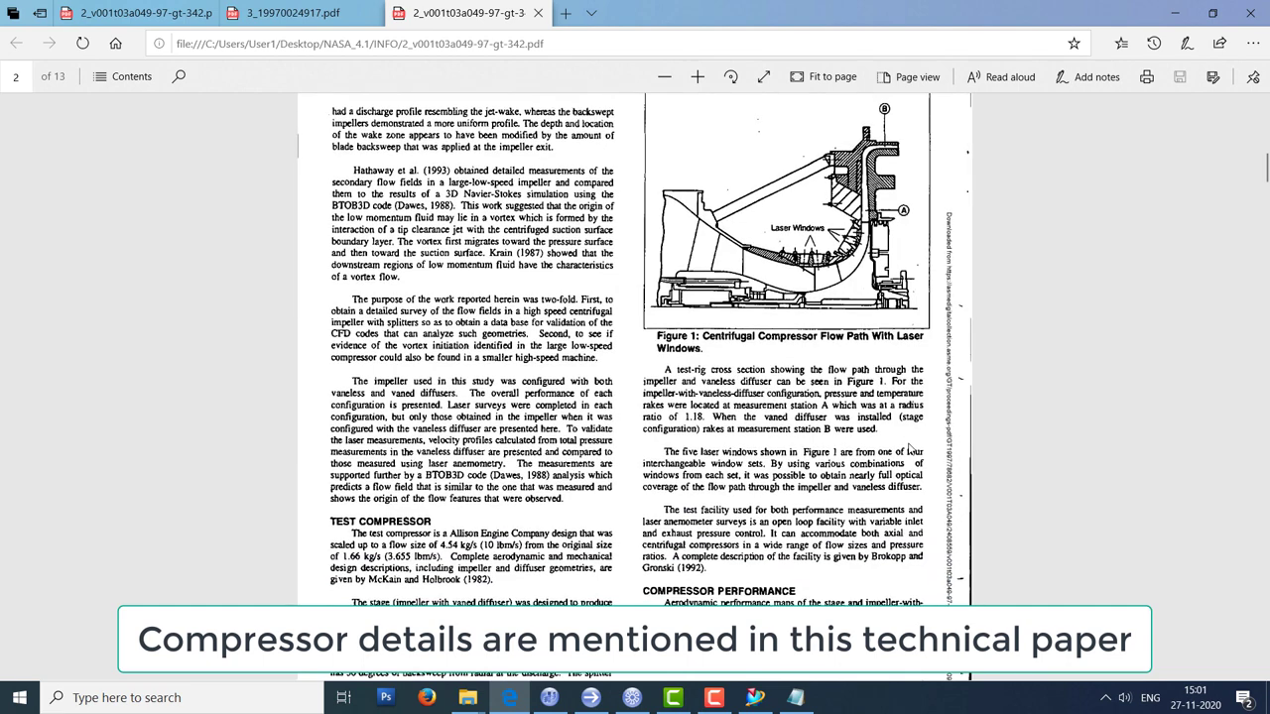
scroll(908, 452, "down", 10)
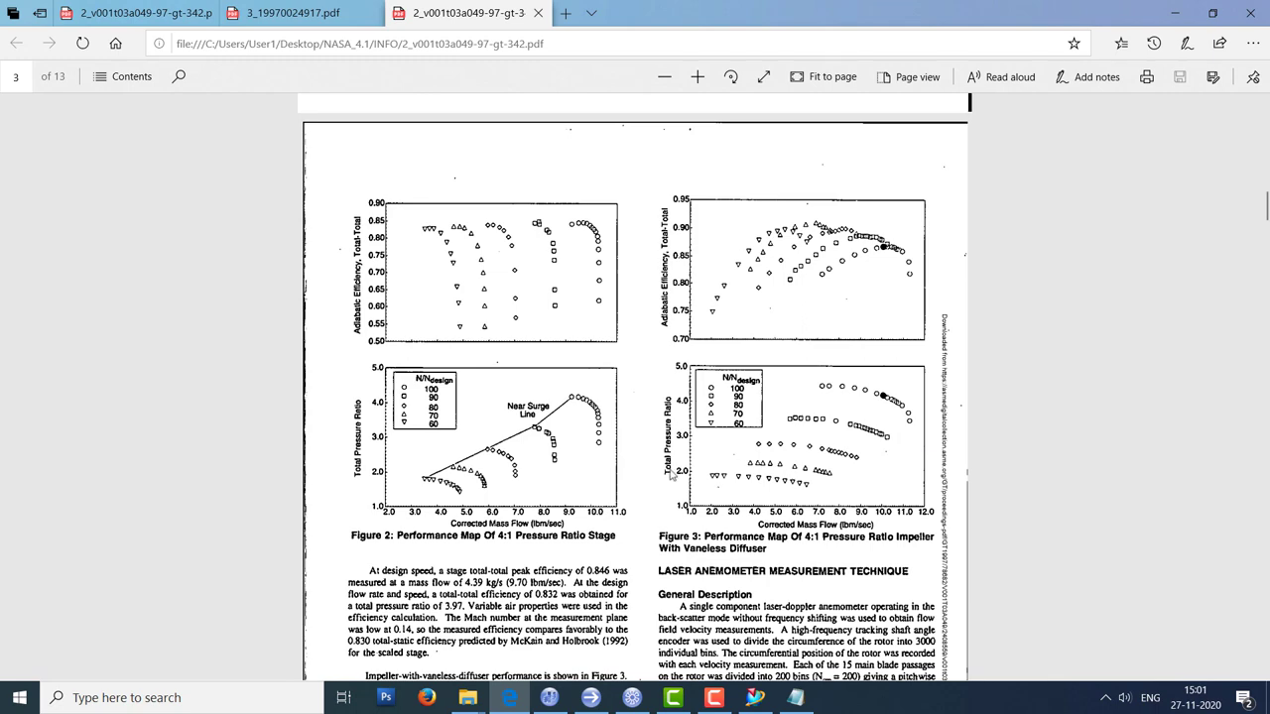
scroll(362, 508, "down", 2)
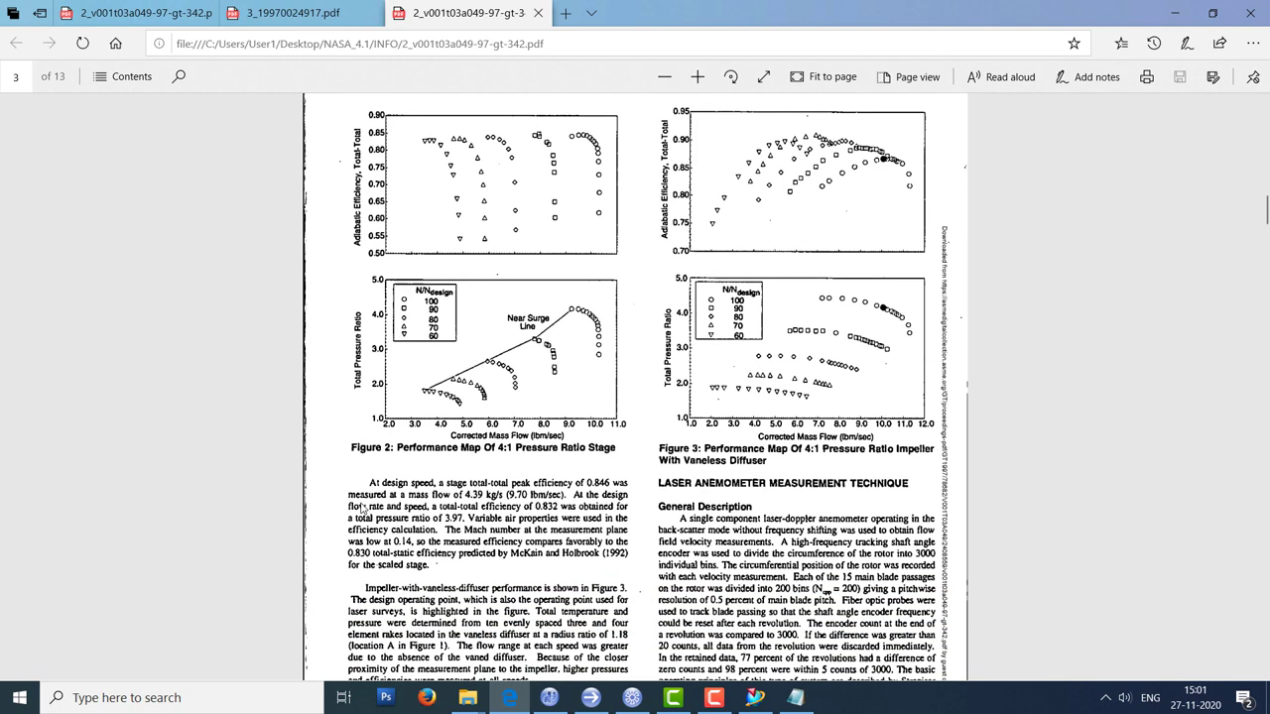
left_click(1178, 12)
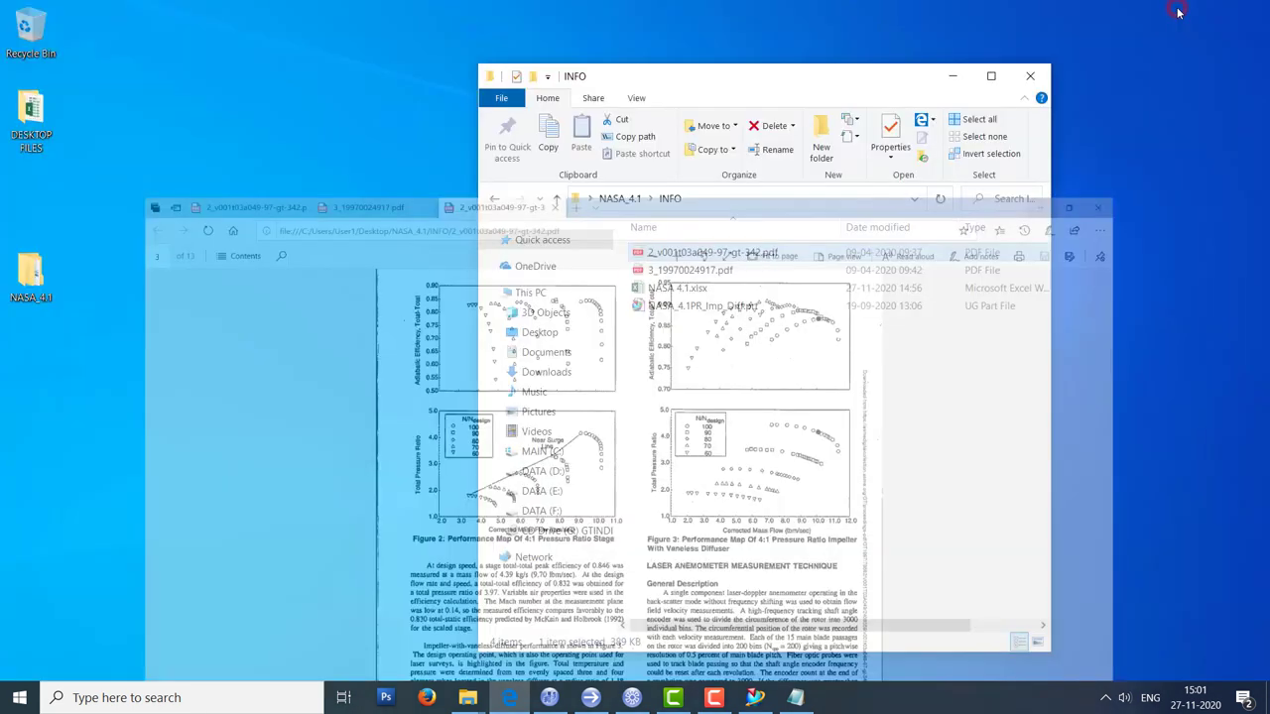
Switch to NX, open the recent part NASA_4.1PR_Imp_Diff.prt and inspect the impeller and diffuser CAD model.
left_click(754, 698)
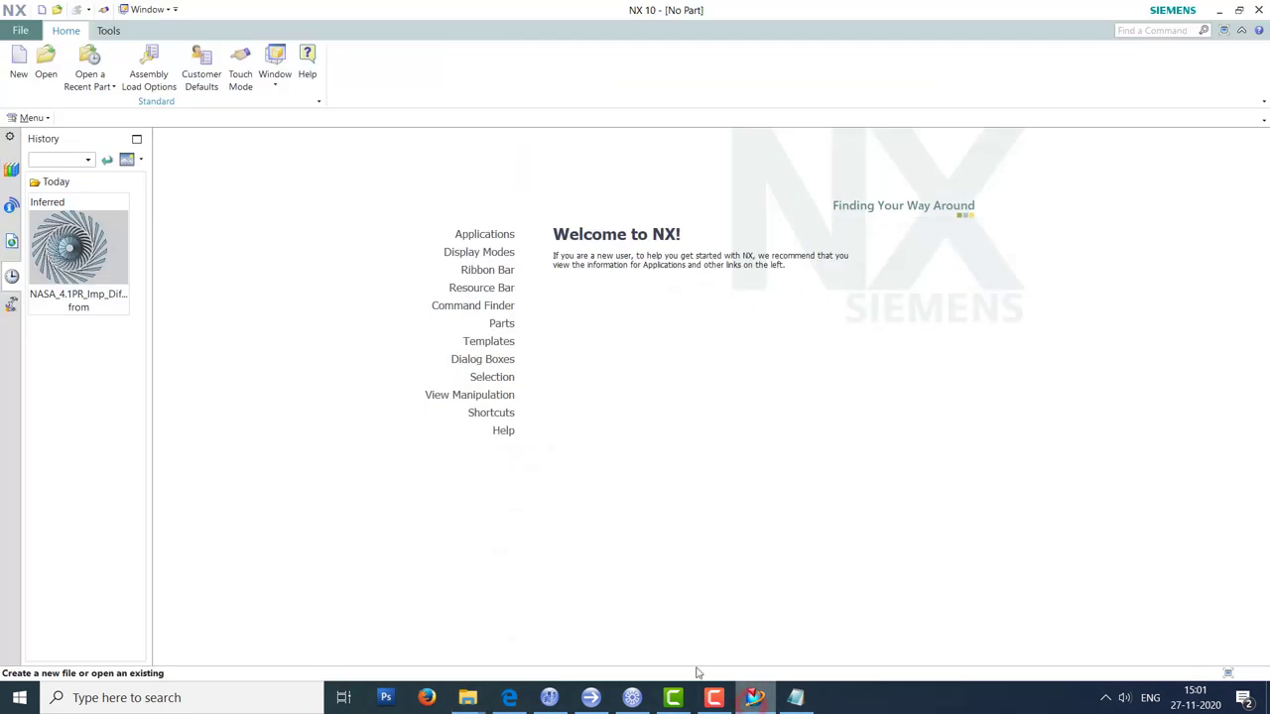
left_click(66, 233)
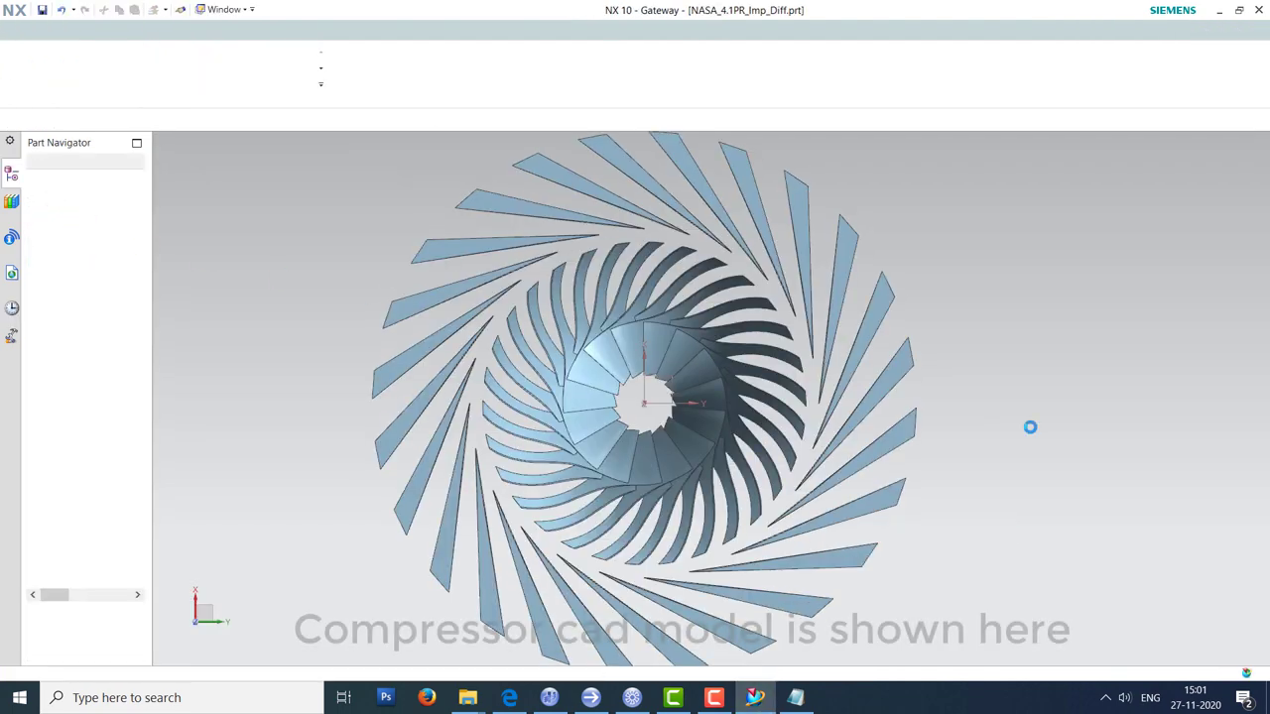
middle_click_drag(1028, 425, 913, 390)
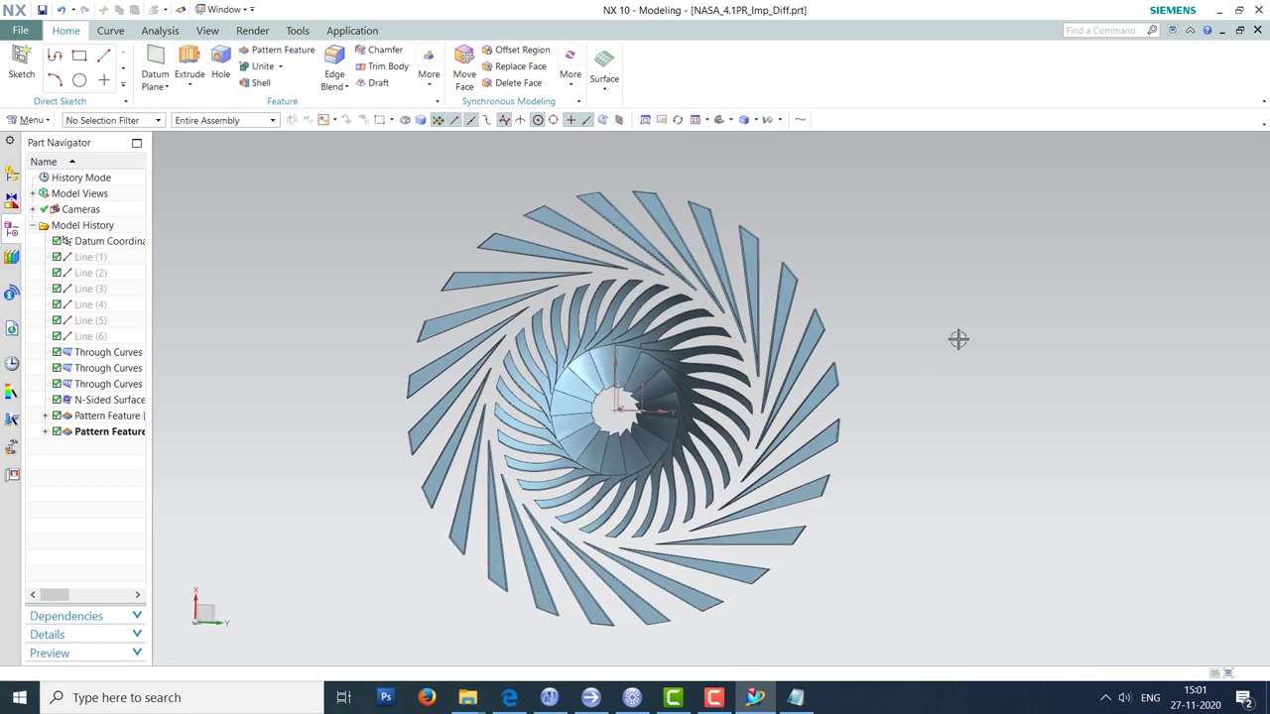
left_click(1221, 9)
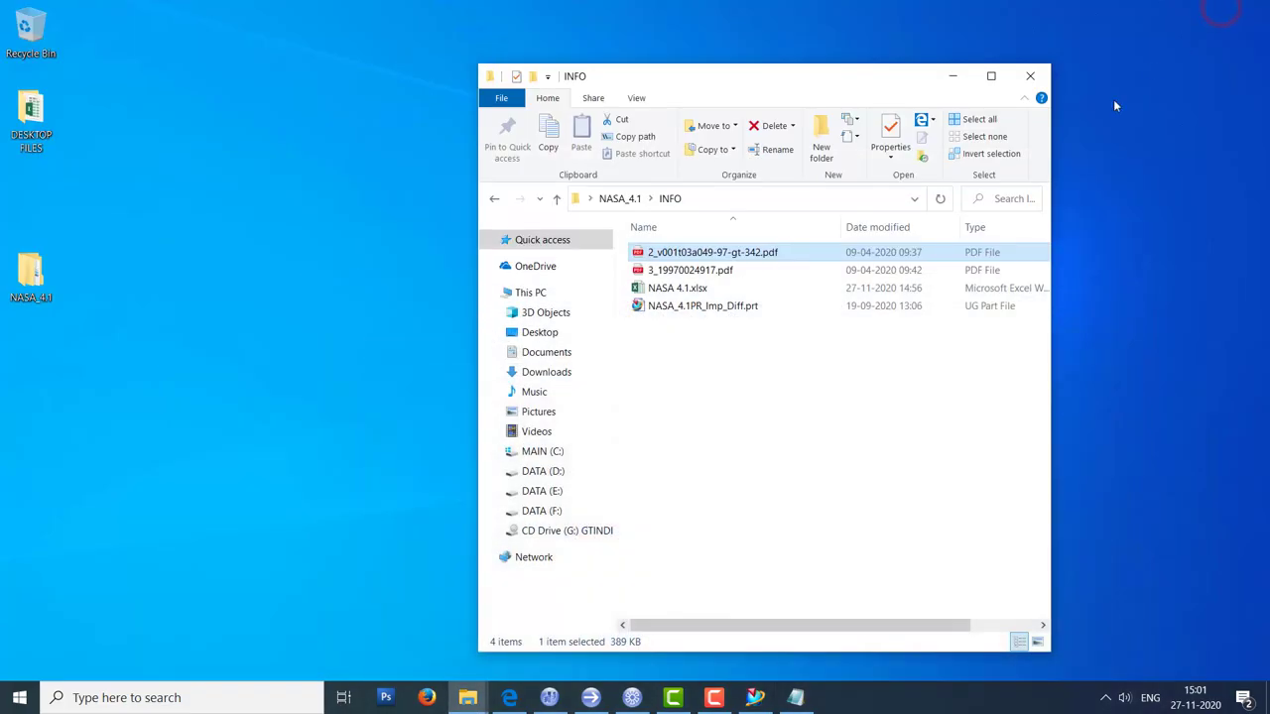
Dock the INFO folder window to the left half of the screen.
left_click(738, 433)
left_click_drag(778, 79, 1, 99)
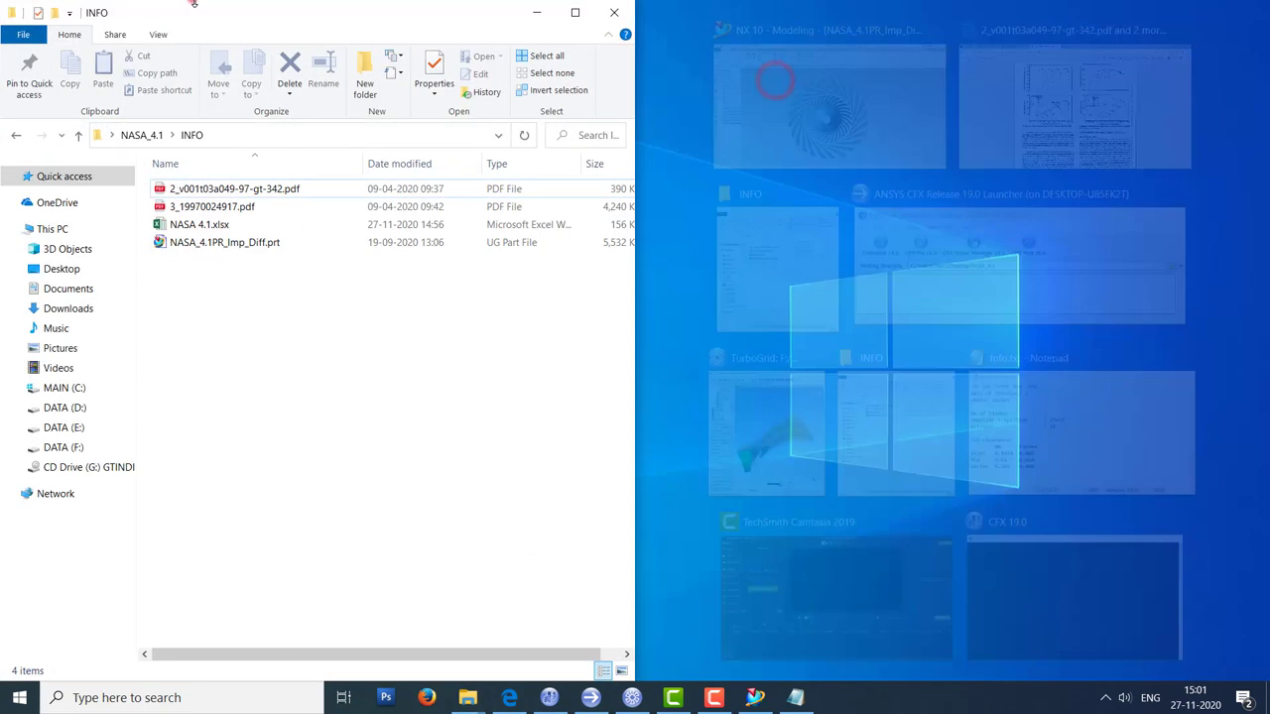
left_click(189, 6)
left_click(250, 336)
Open the report 3_19970024917.pdf and look through its opening pages on the compressor coordinates.
double_click(227, 207)
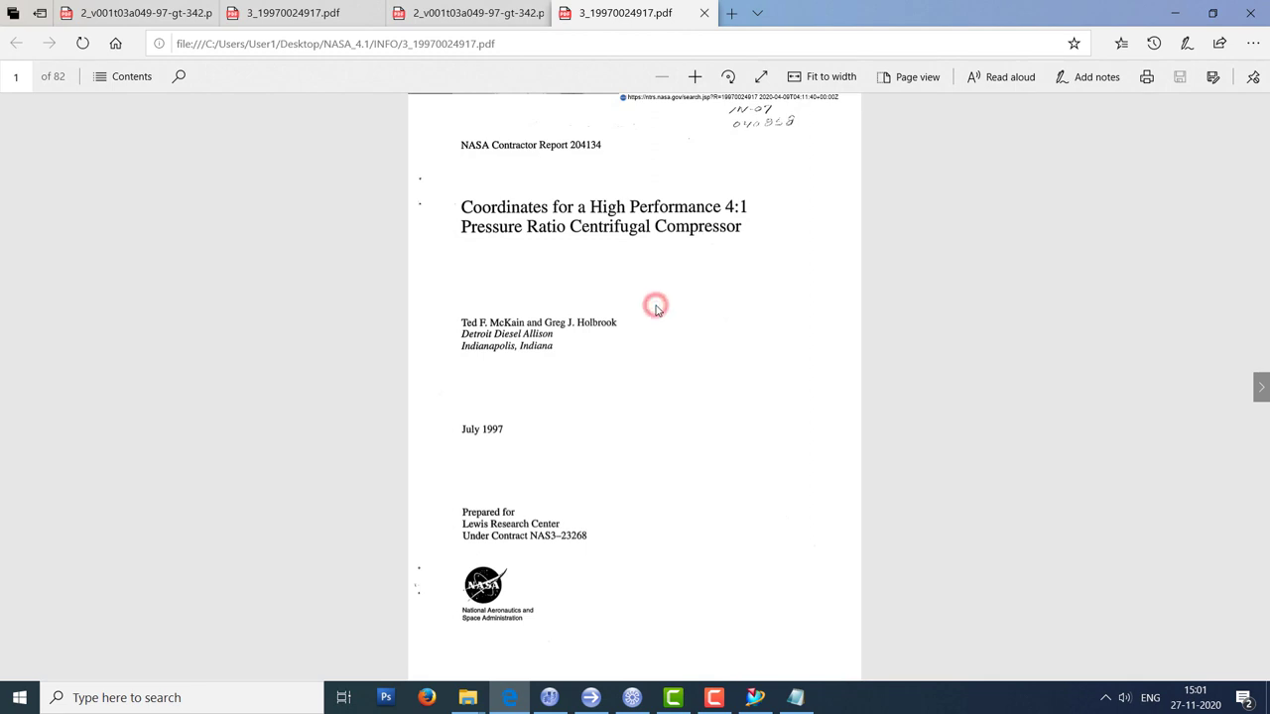
scroll(721, 299, "down", 5)
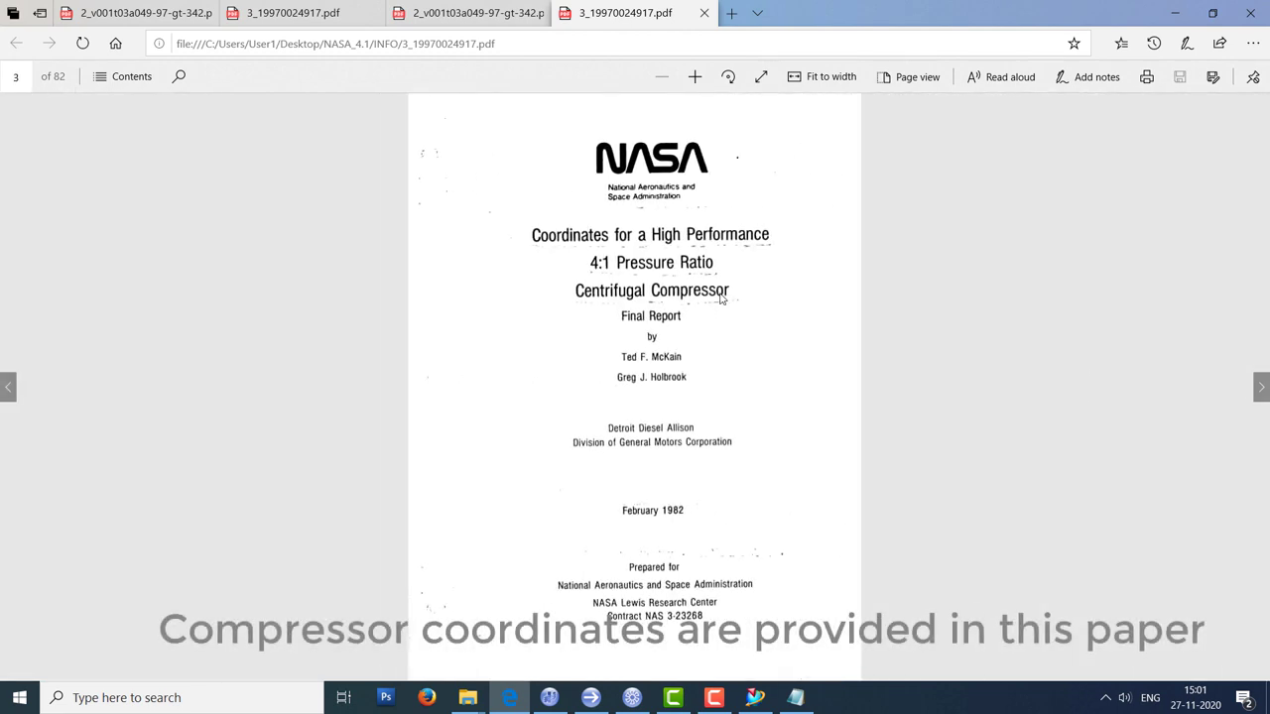
left_click(1173, 14)
Open NASA 4.1.xlsx and examine the hub and shroud curves, blade numbers and main and splitter blade coordinates.
left_click(176, 439)
left_click(198, 225)
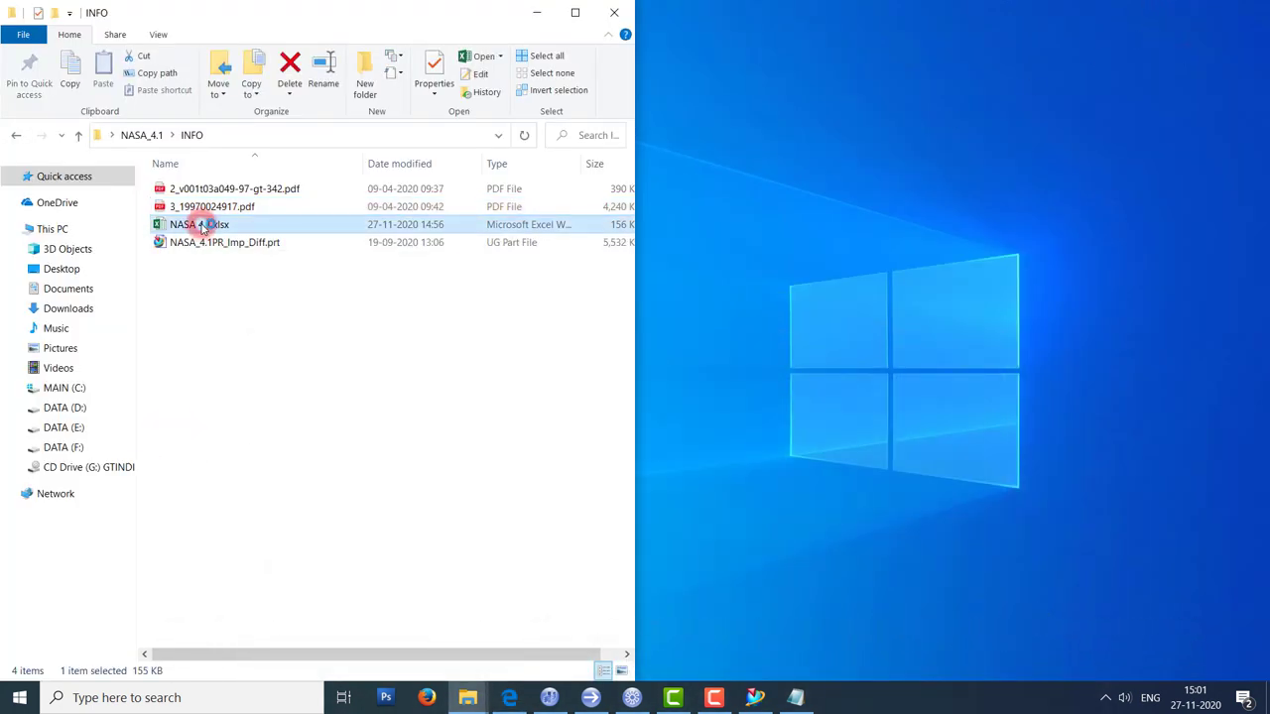
double_click(202, 227)
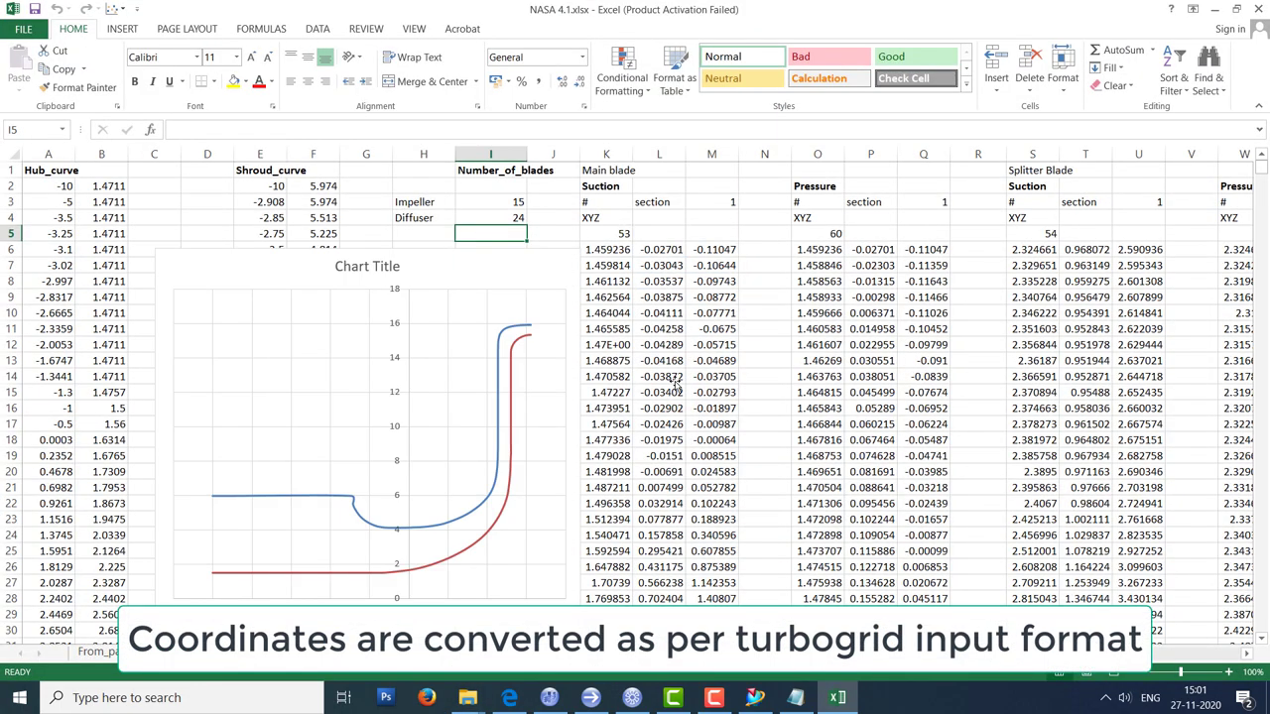
left_click(828, 162)
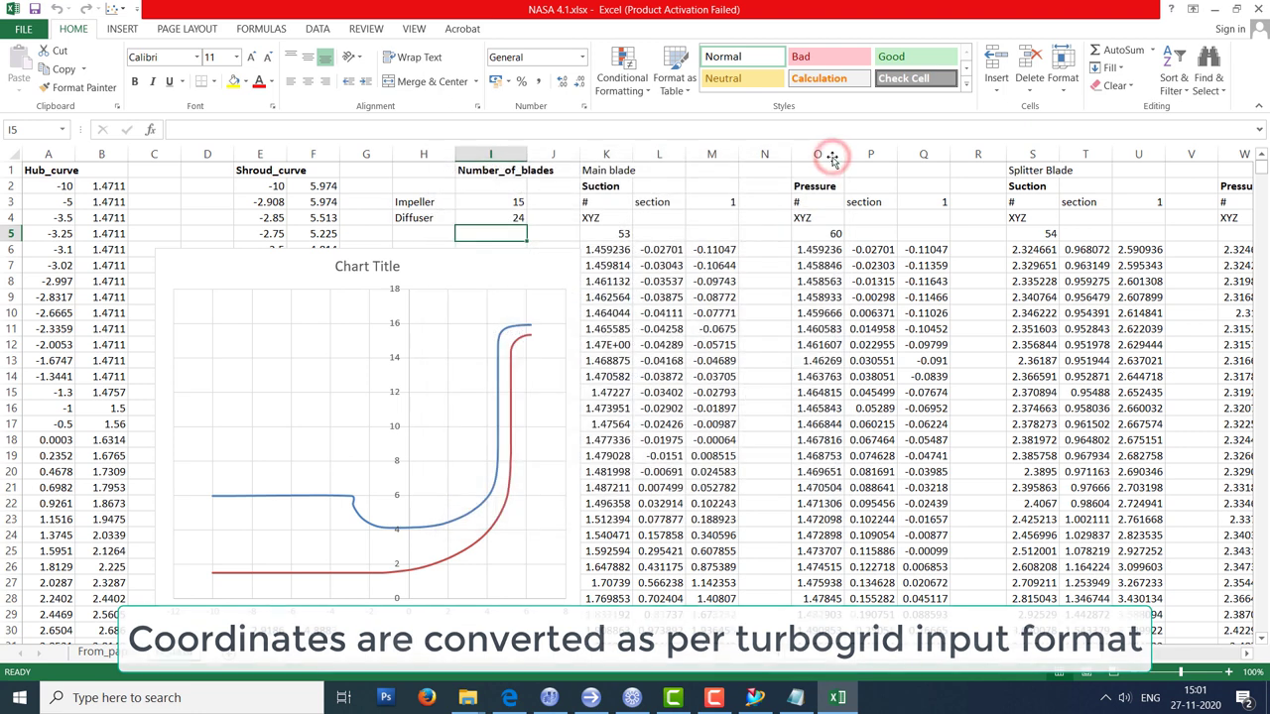
left_click(477, 215)
left_click(721, 218)
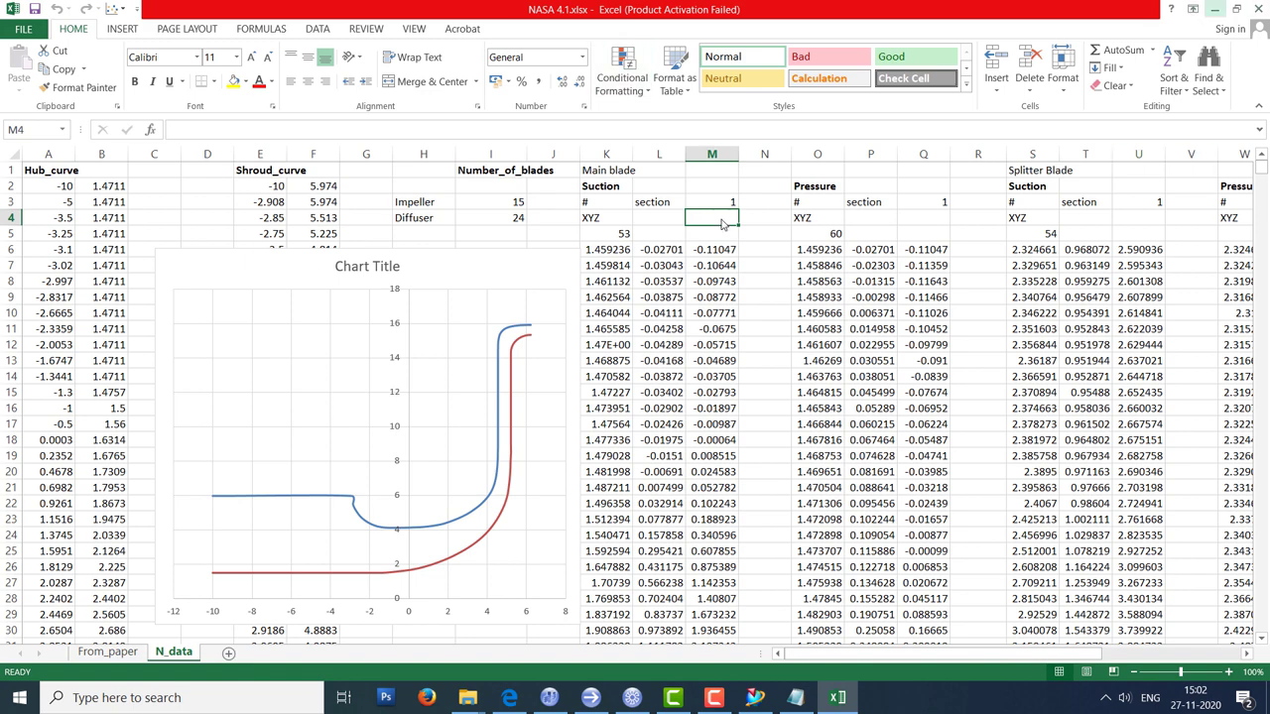
left_click(1218, 9)
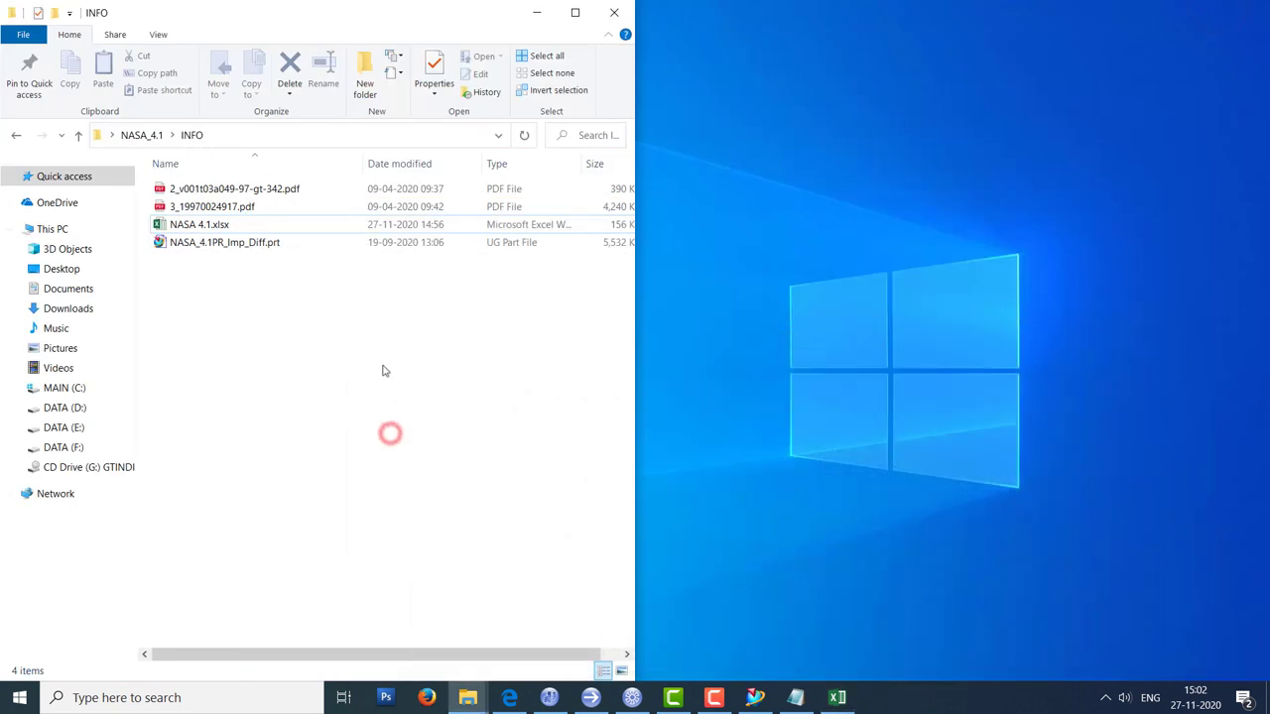
Go back to the NASA_4.1 folder and open its MESH folder with the profile files.
left_click(134, 135)
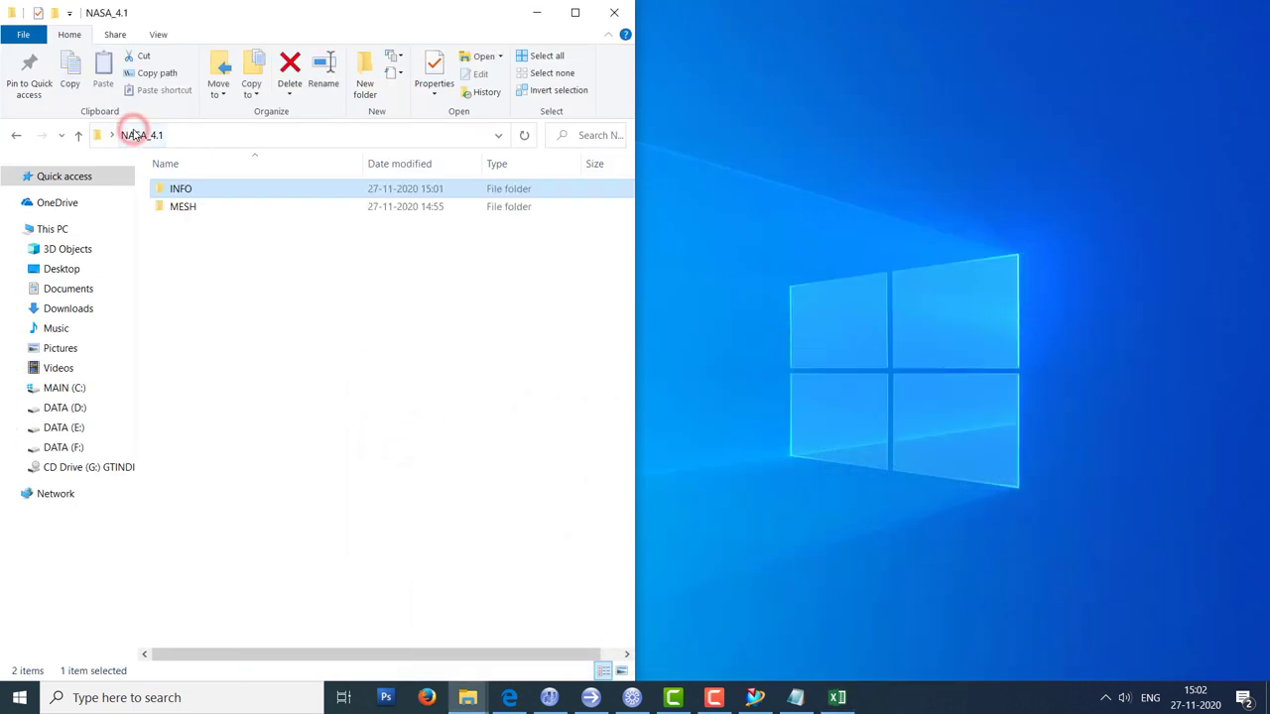
double_click(204, 209)
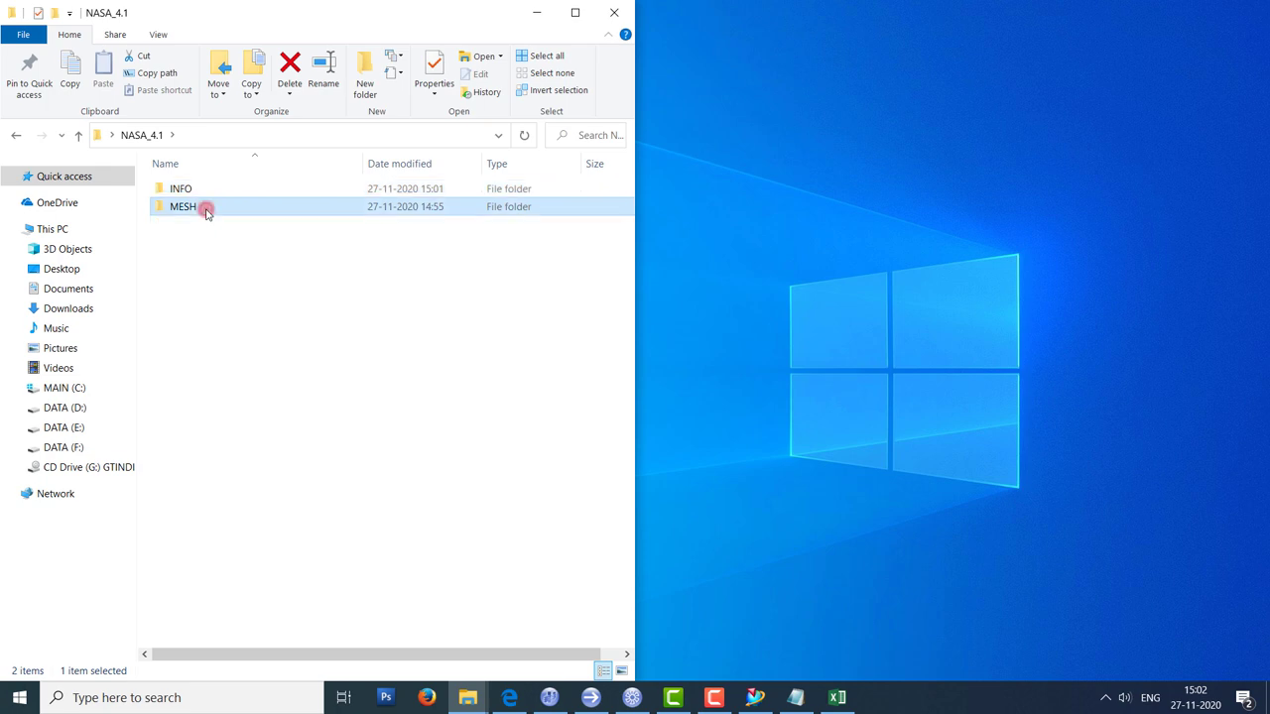
left_click(310, 139)
left_click(393, 574)
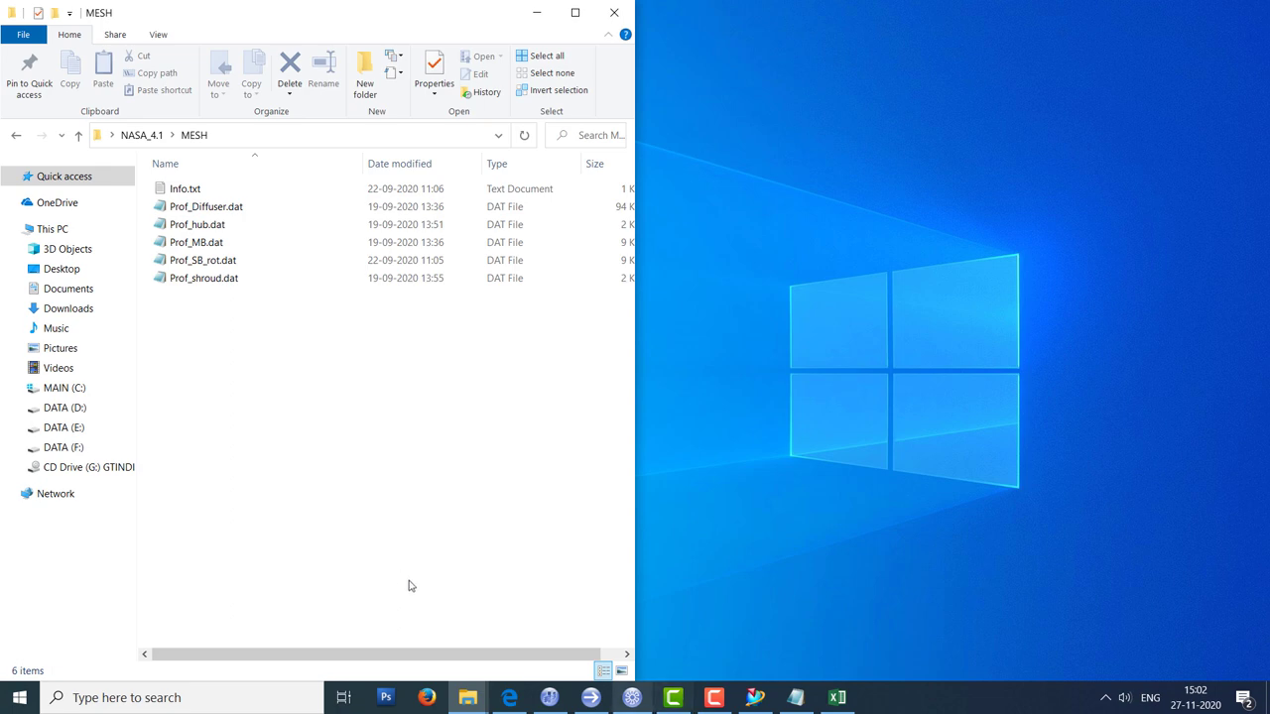
Start TurboGrid 19.0 from the ANSYS CFX Launcher, minimize the launcher and maximize the TurboGrid window.
left_click(575, 699)
left_click_drag(364, 179, 576, 218)
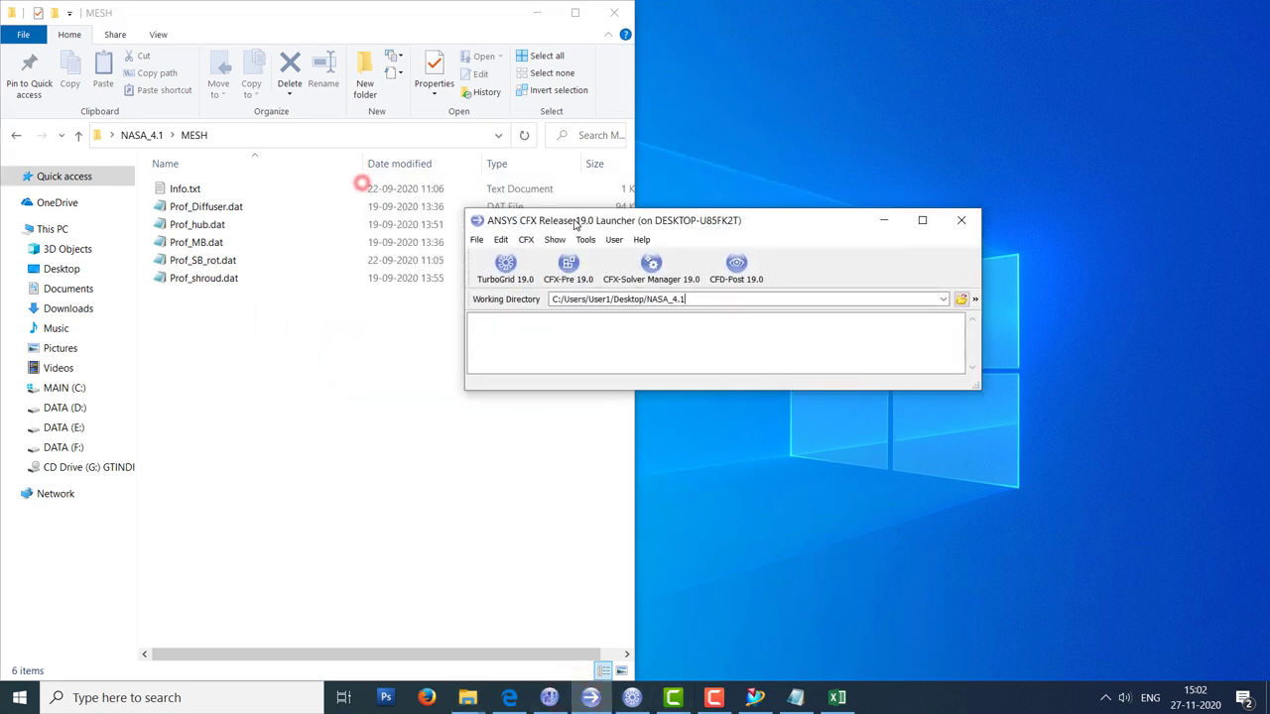
left_click(534, 268)
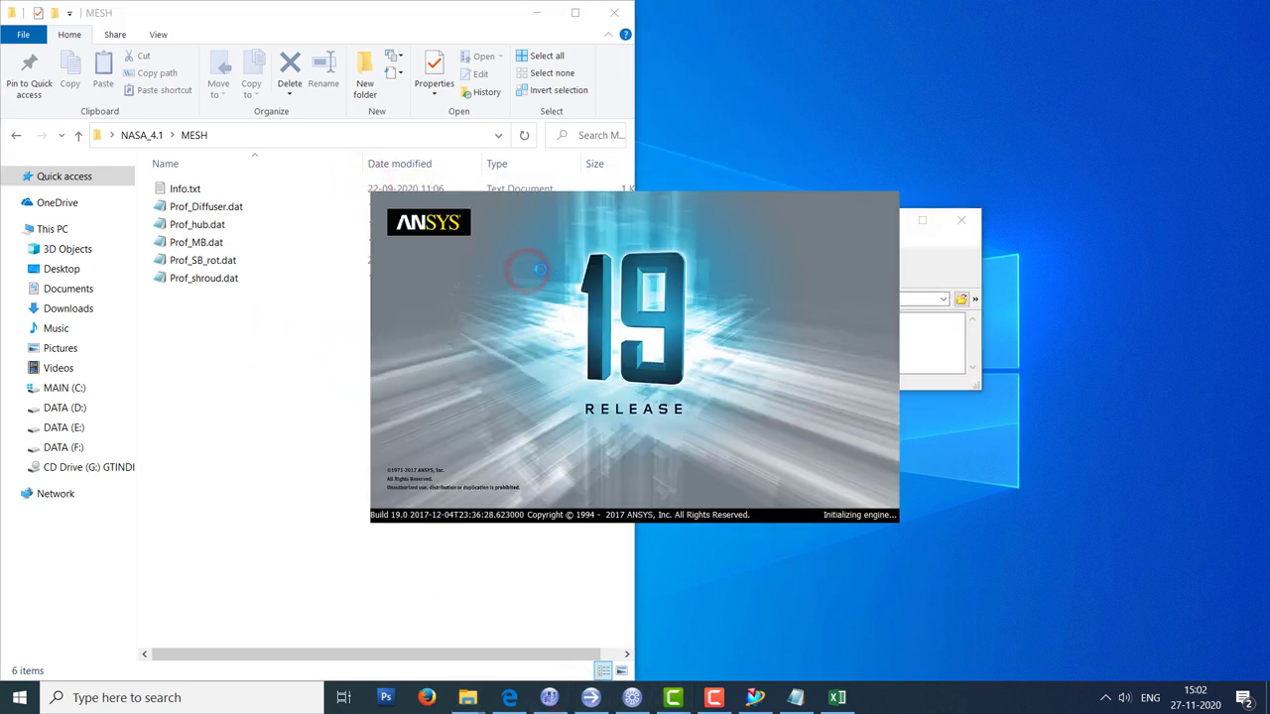
left_click(917, 251)
left_click(891, 220)
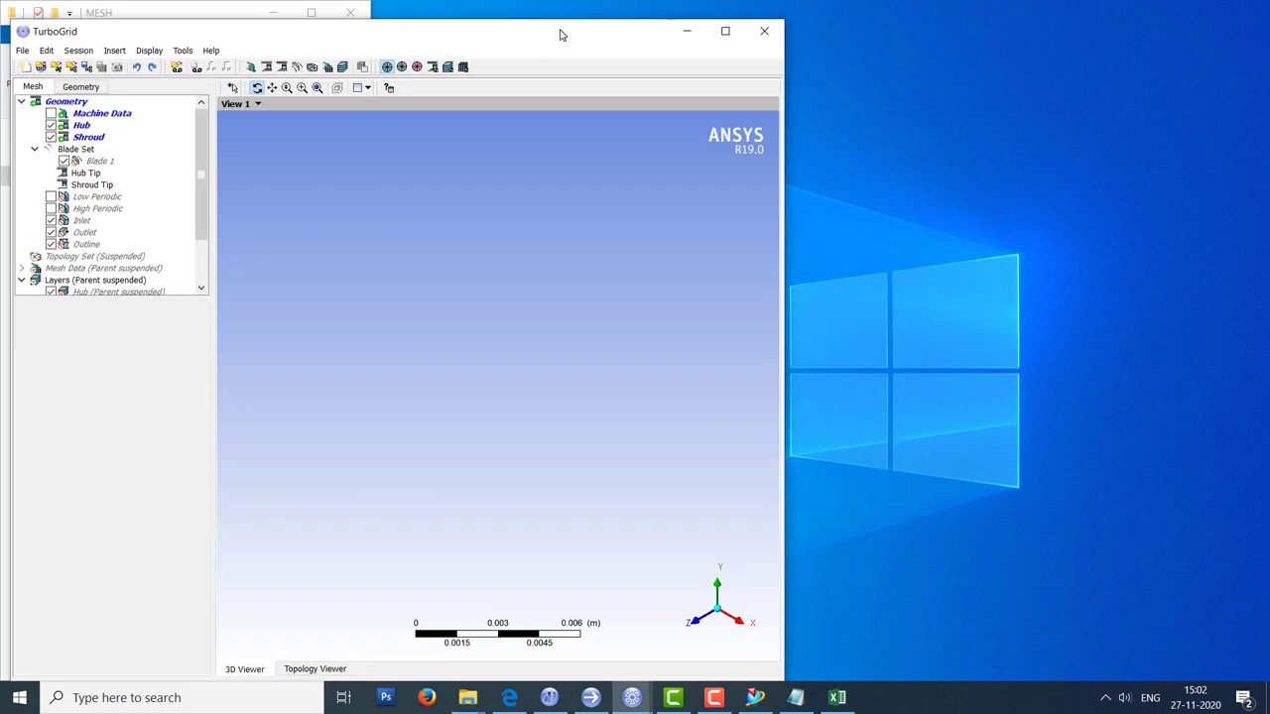
left_click_drag(561, 30, 787, 5)
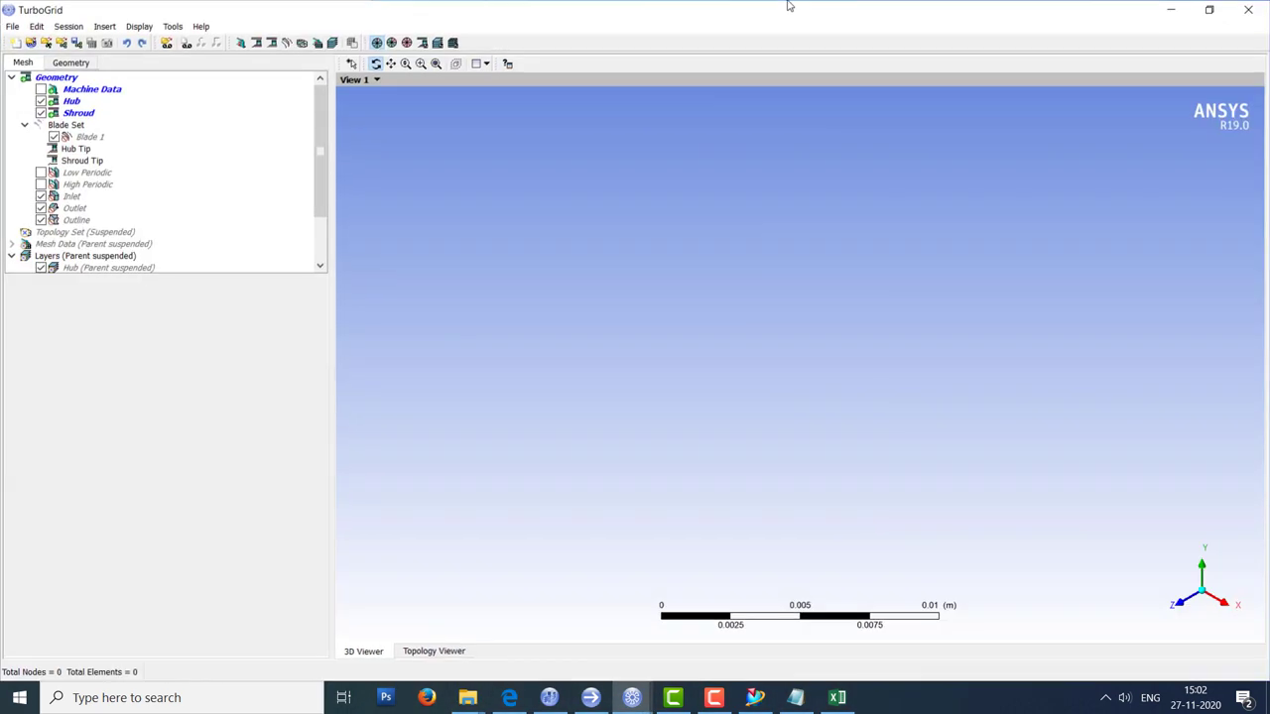
Open the Machine Data details and place the TurboGrid window beside the MESH folder.
left_click(114, 91)
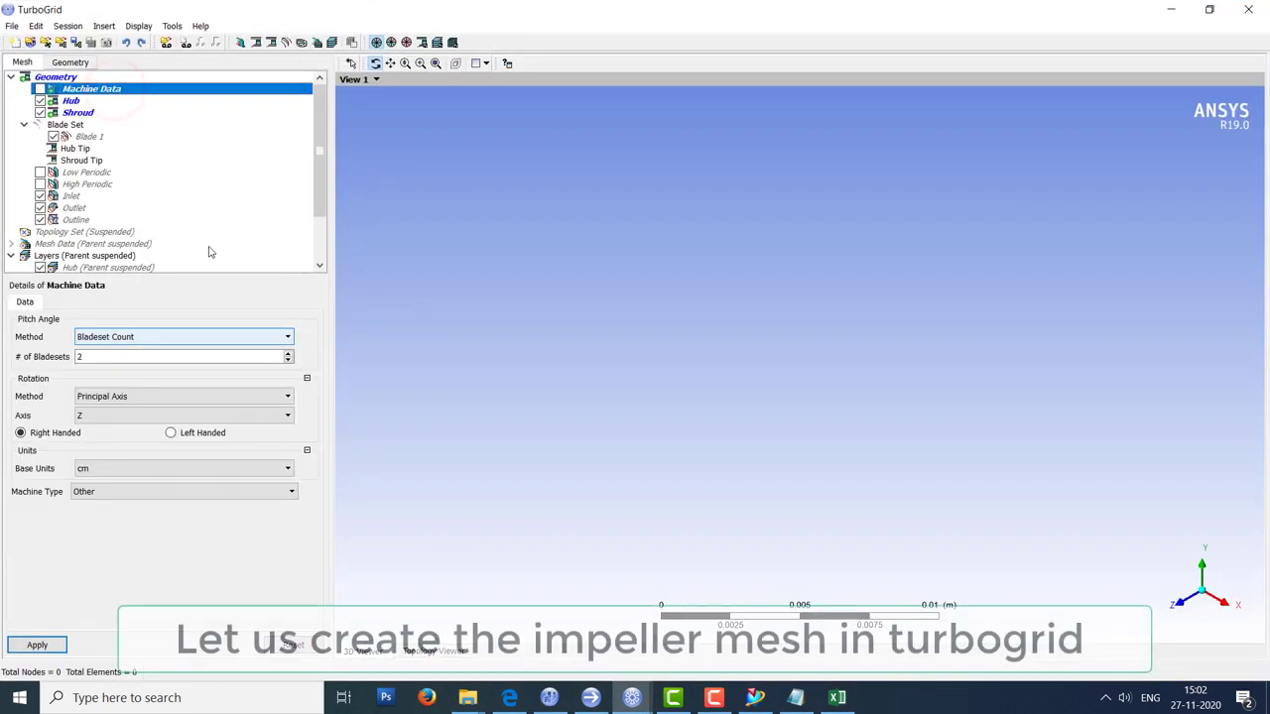
key("super+Right")
left_click(189, 199)
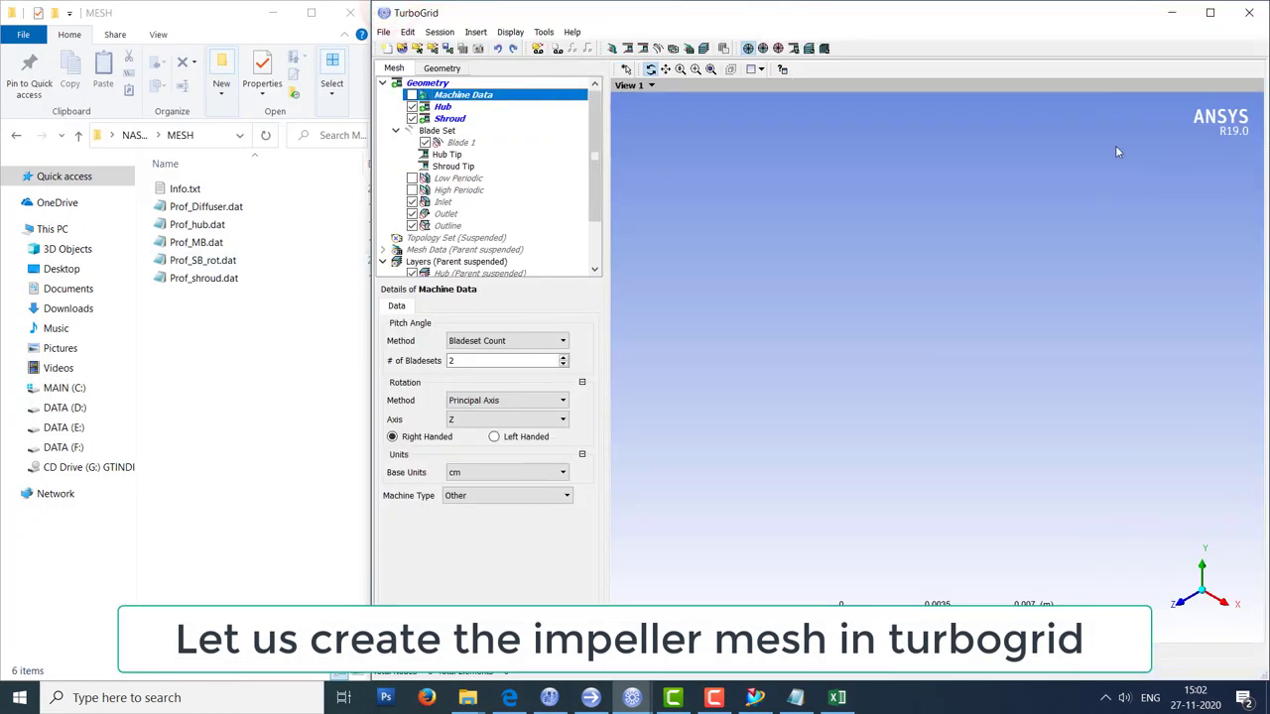
Open Info.txt from the MESH folder and position it beside the Machine Data settings for reference.
double_click(187, 191)
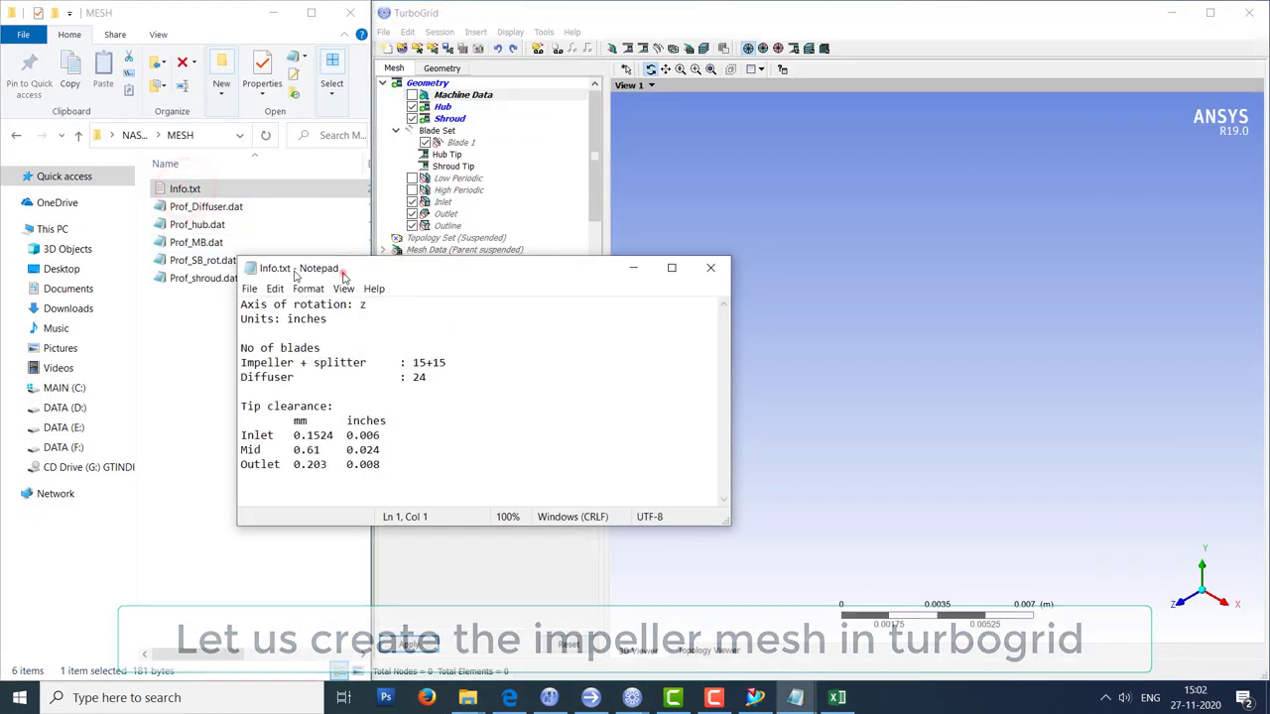
left_click_drag(343, 272, 180, 253)
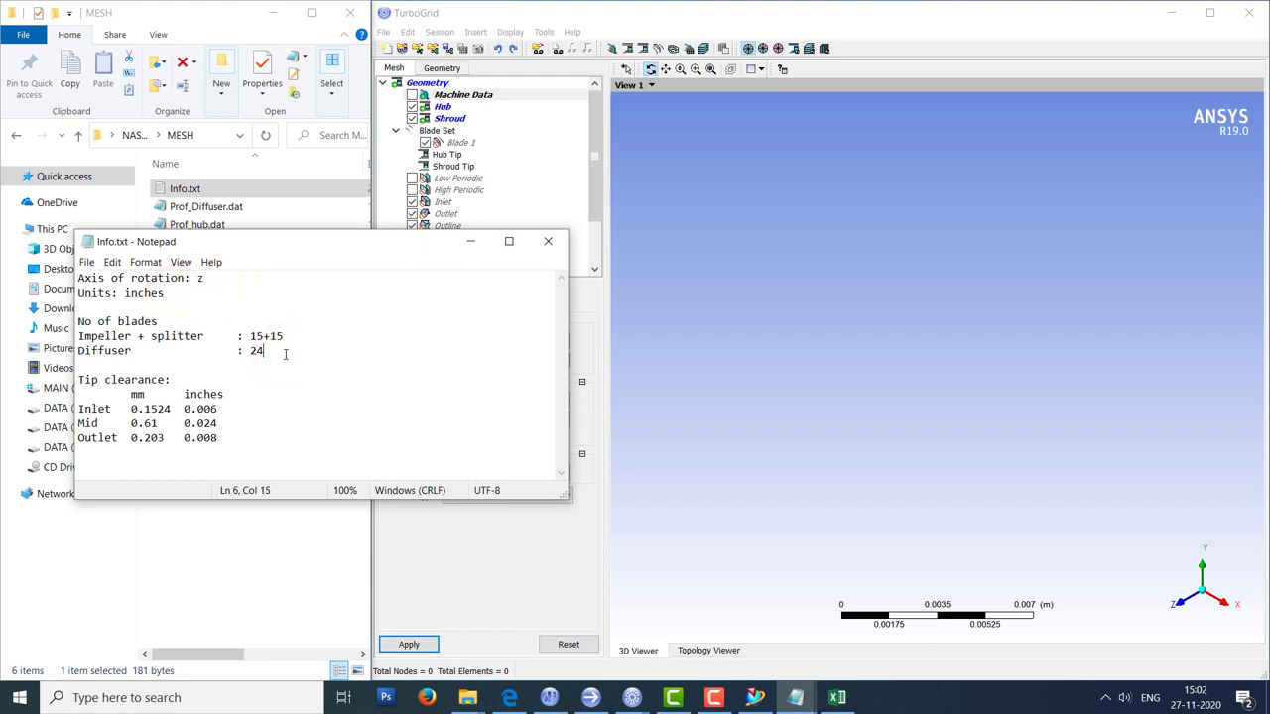
left_click(92, 409)
left_click_drag(264, 238, 203, 256)
left_click(787, 321)
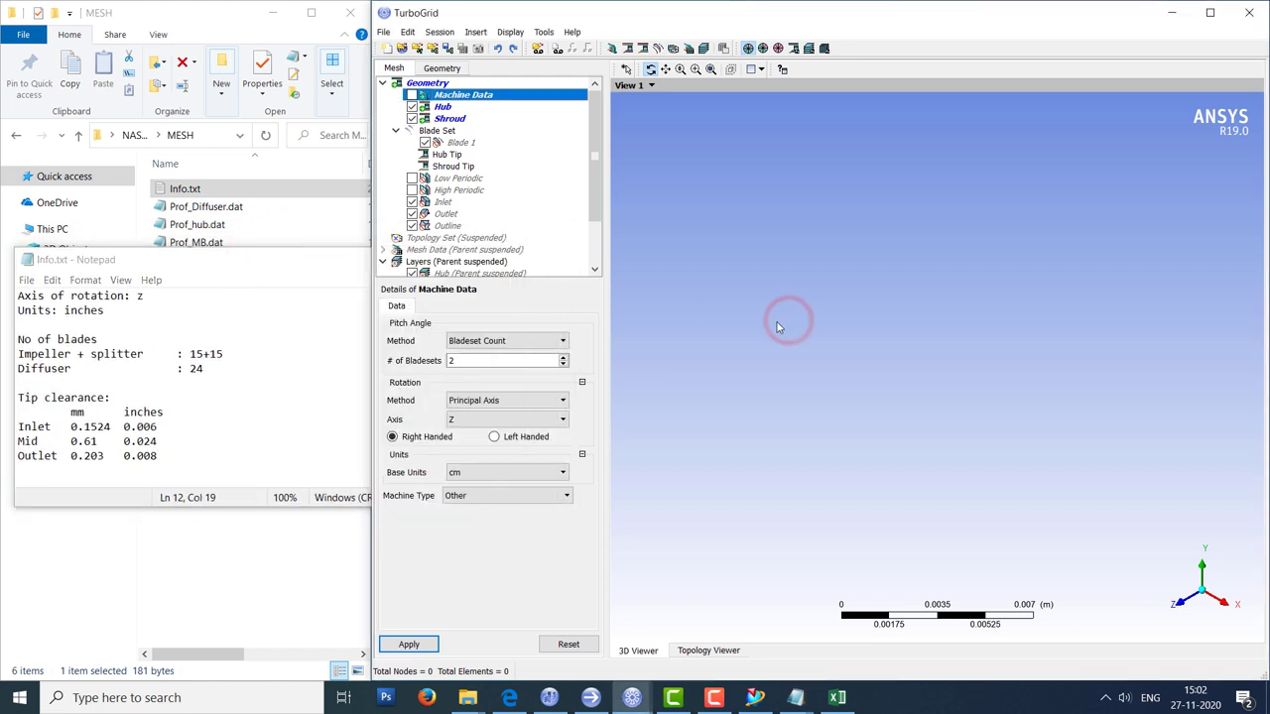
Define the machine data with 15 bladesets, machine type Centrifugal Compressor and base units in inches.
double_click(471, 363)
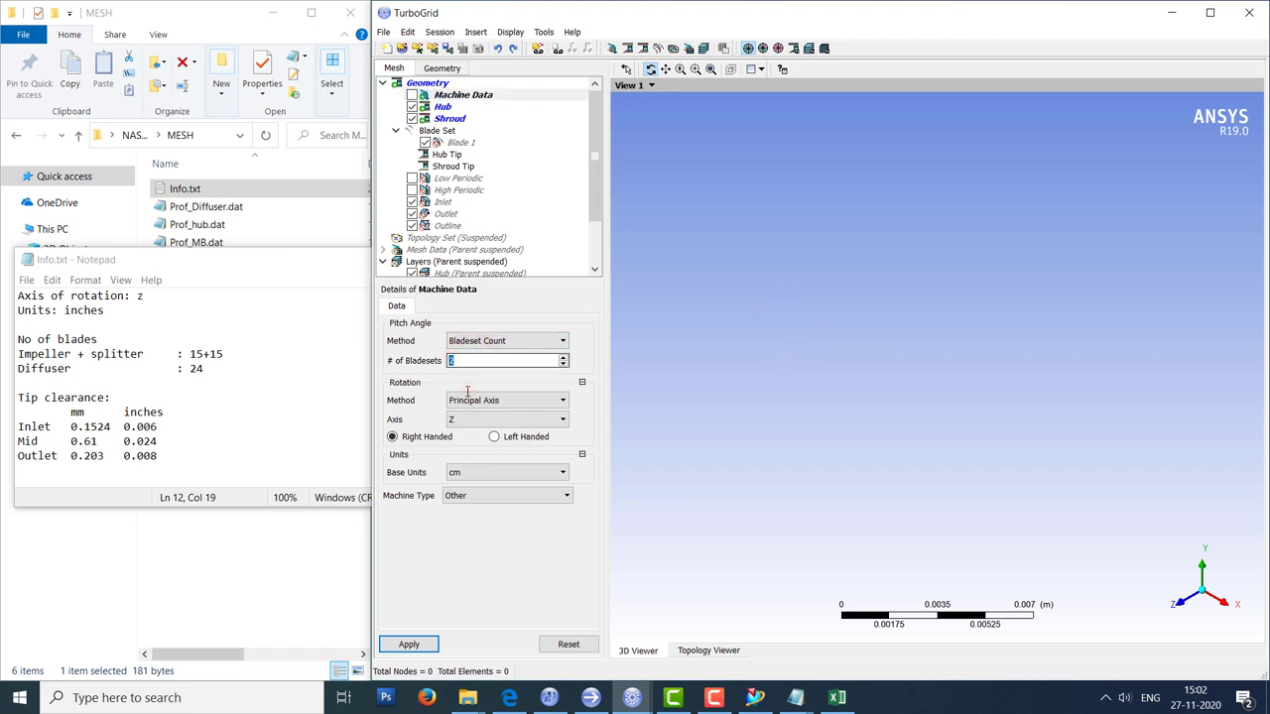
left_click(471, 496)
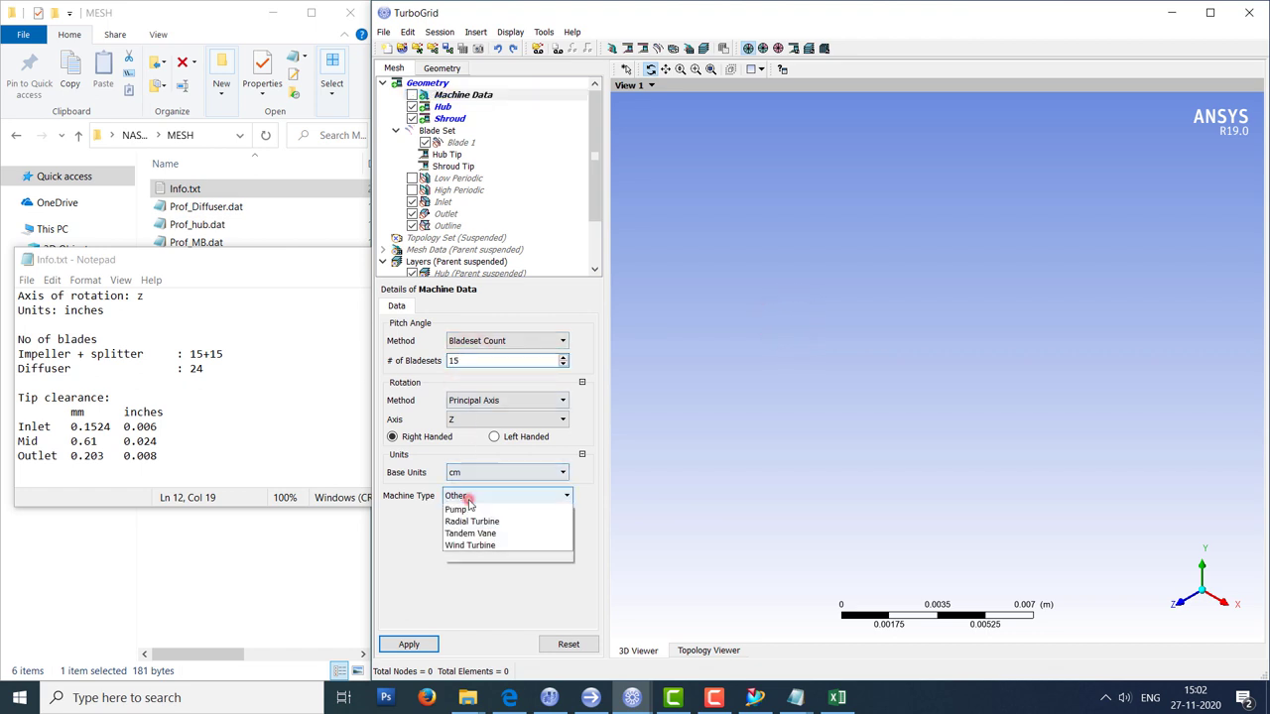
left_click(474, 536)
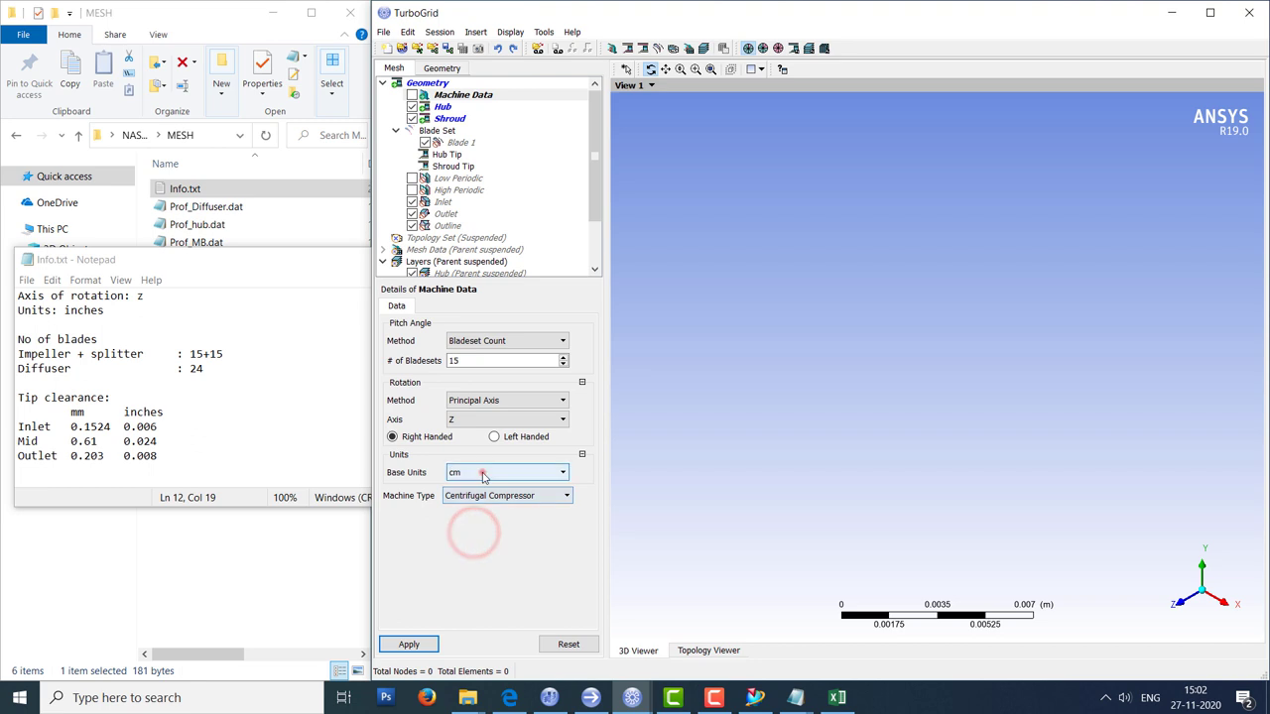
left_click(482, 472)
left_click(472, 523)
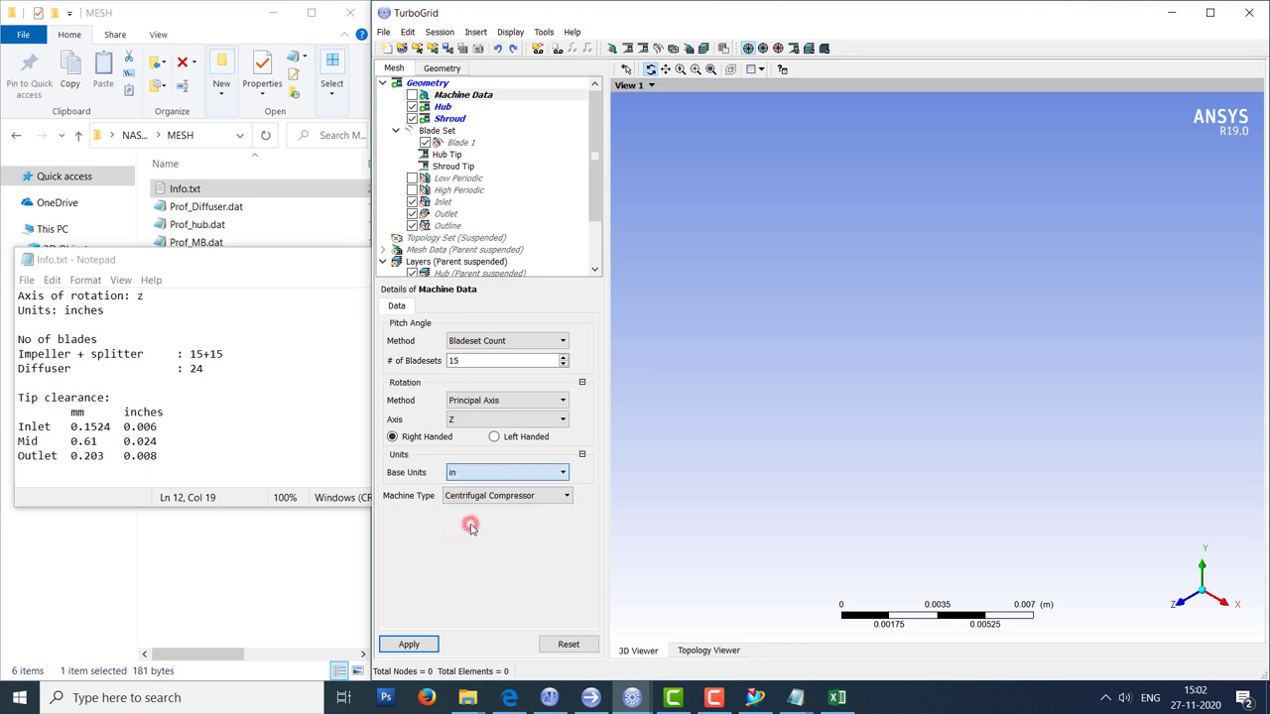
left_click(108, 310)
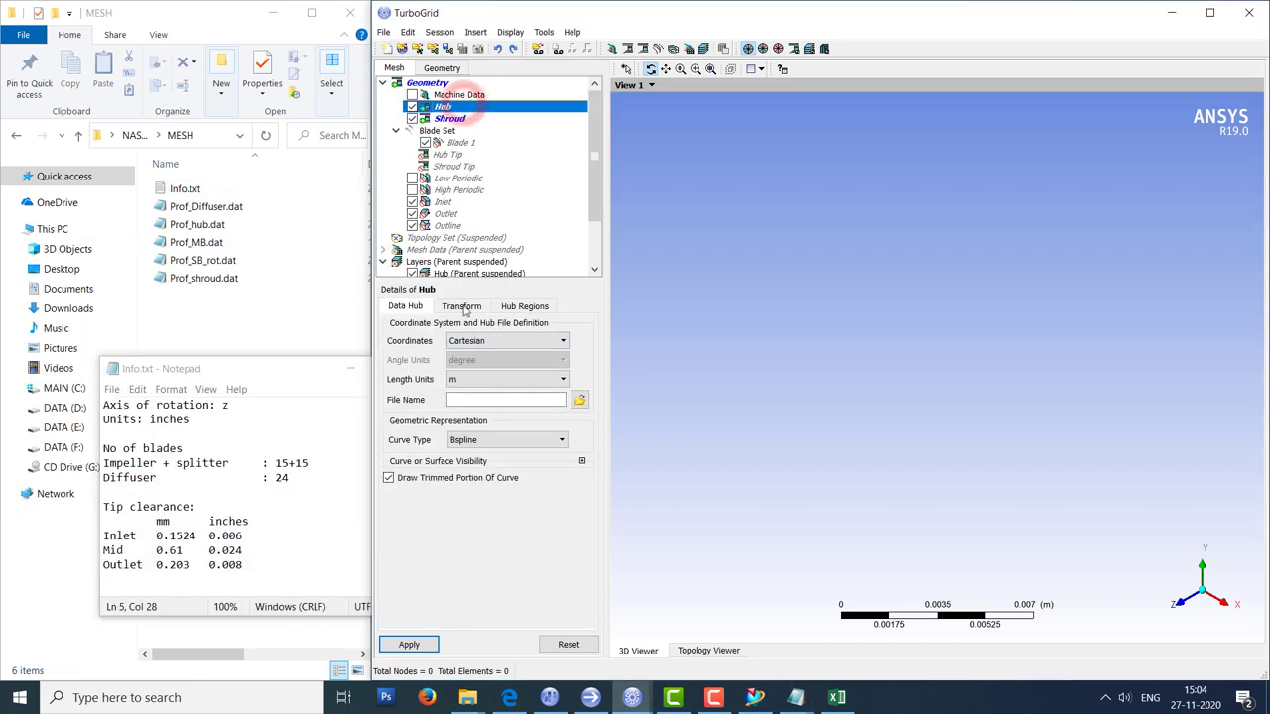
Load Prof_hub.dat from the MESH folder as the hub curve with length units in inches and apply it.
left_click(469, 379)
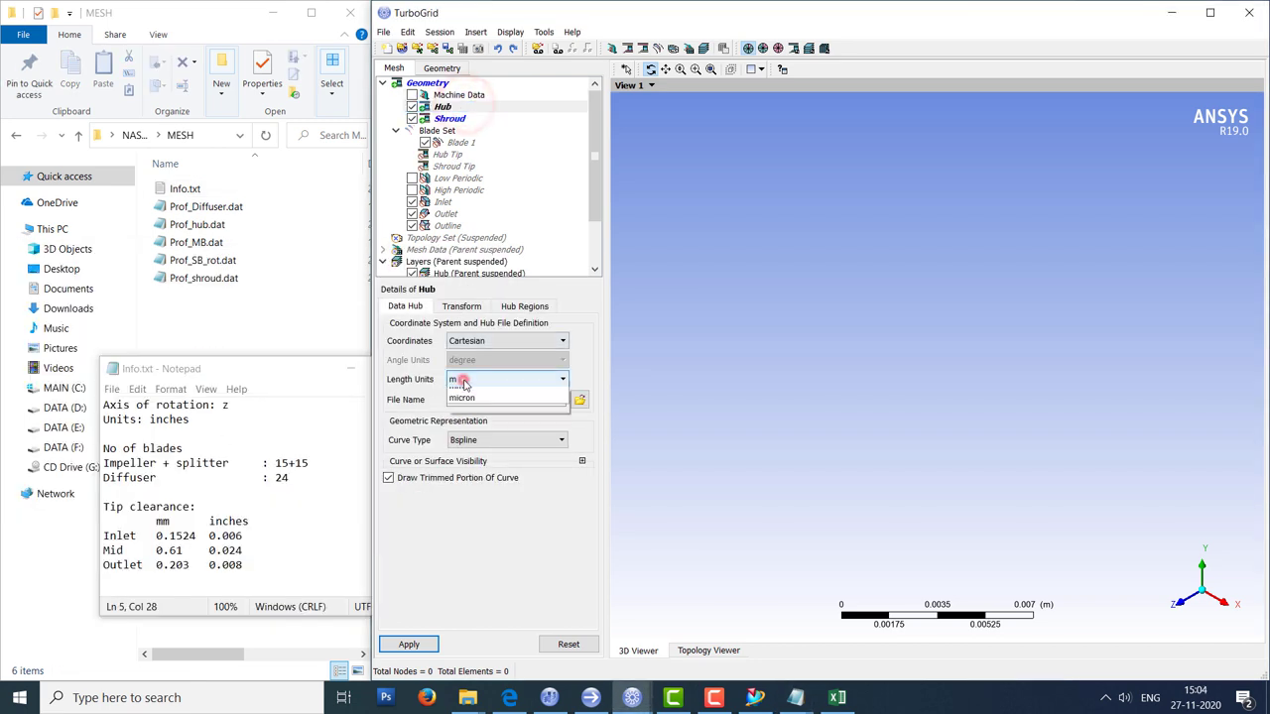
left_click(465, 429)
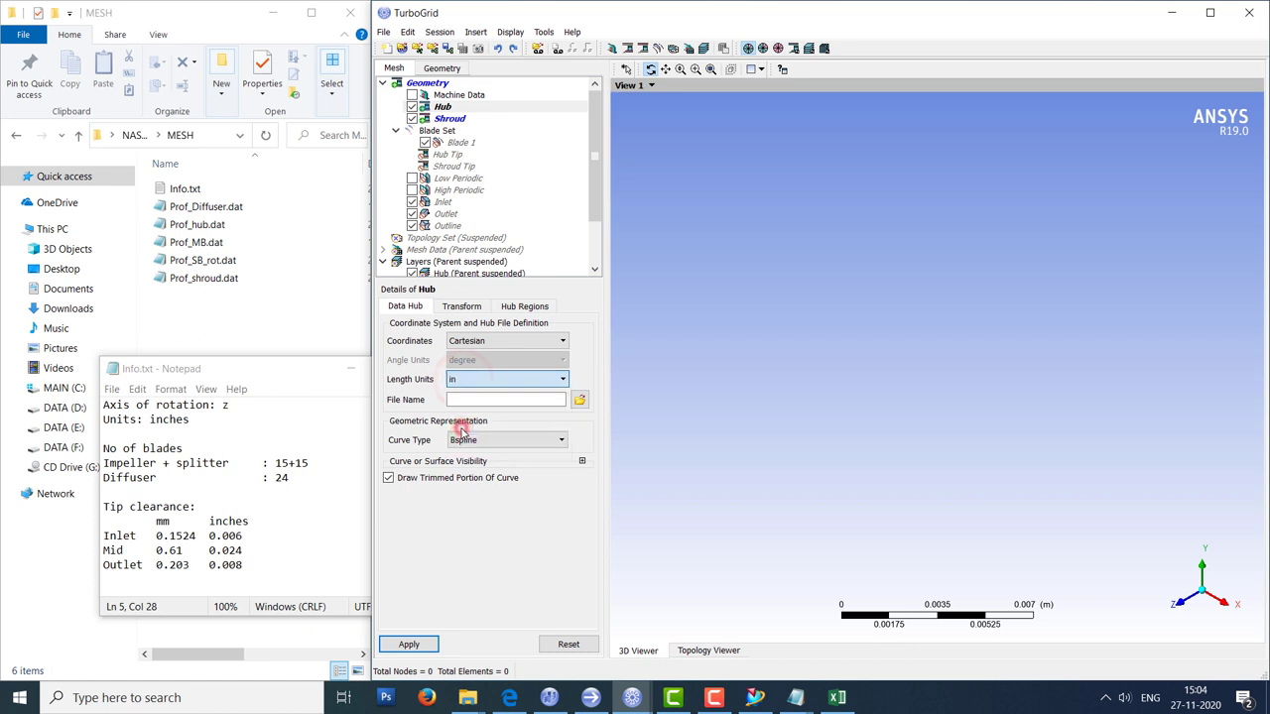
left_click(577, 400)
double_click(636, 279)
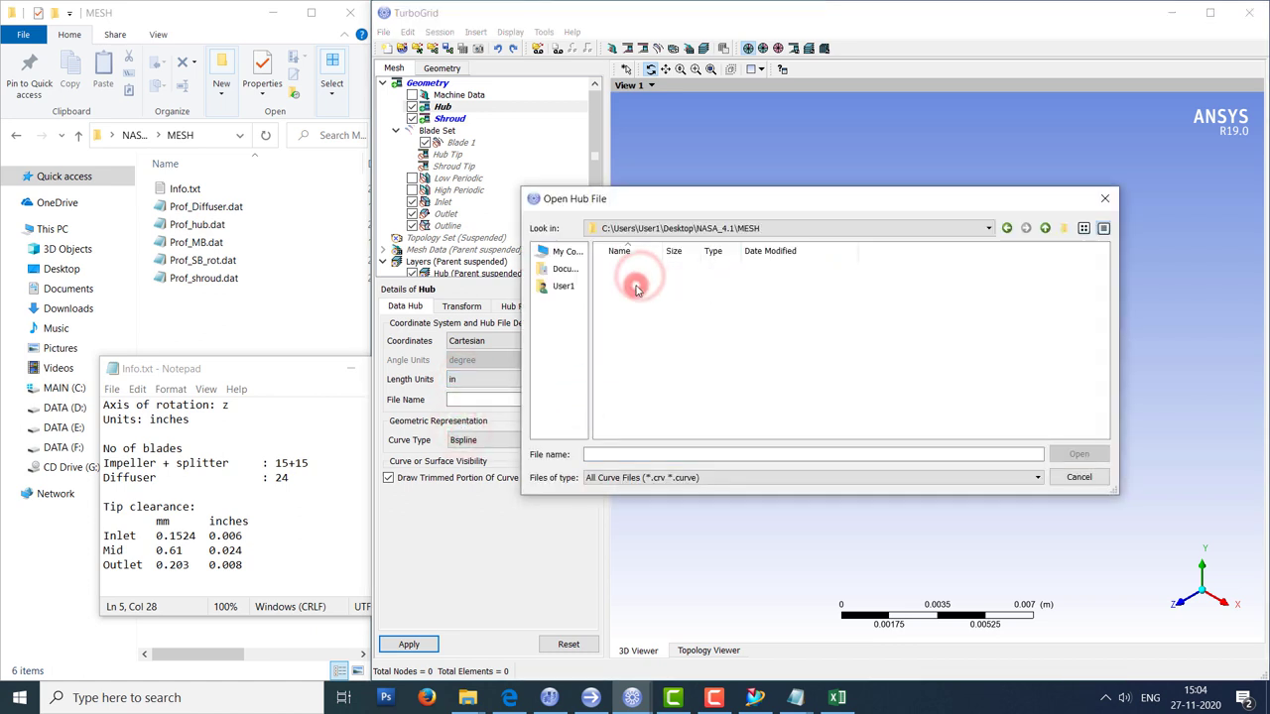
left_click(625, 477)
left_click(616, 520)
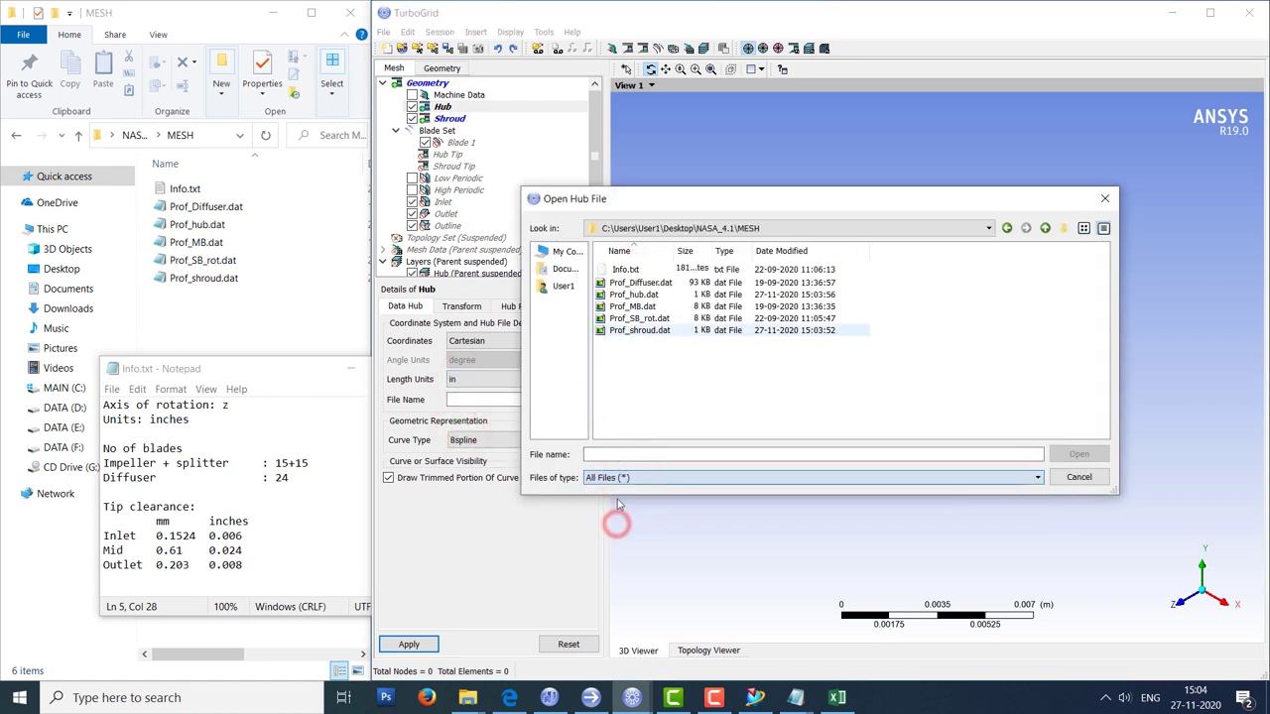
left_click(622, 294)
double_click(622, 295)
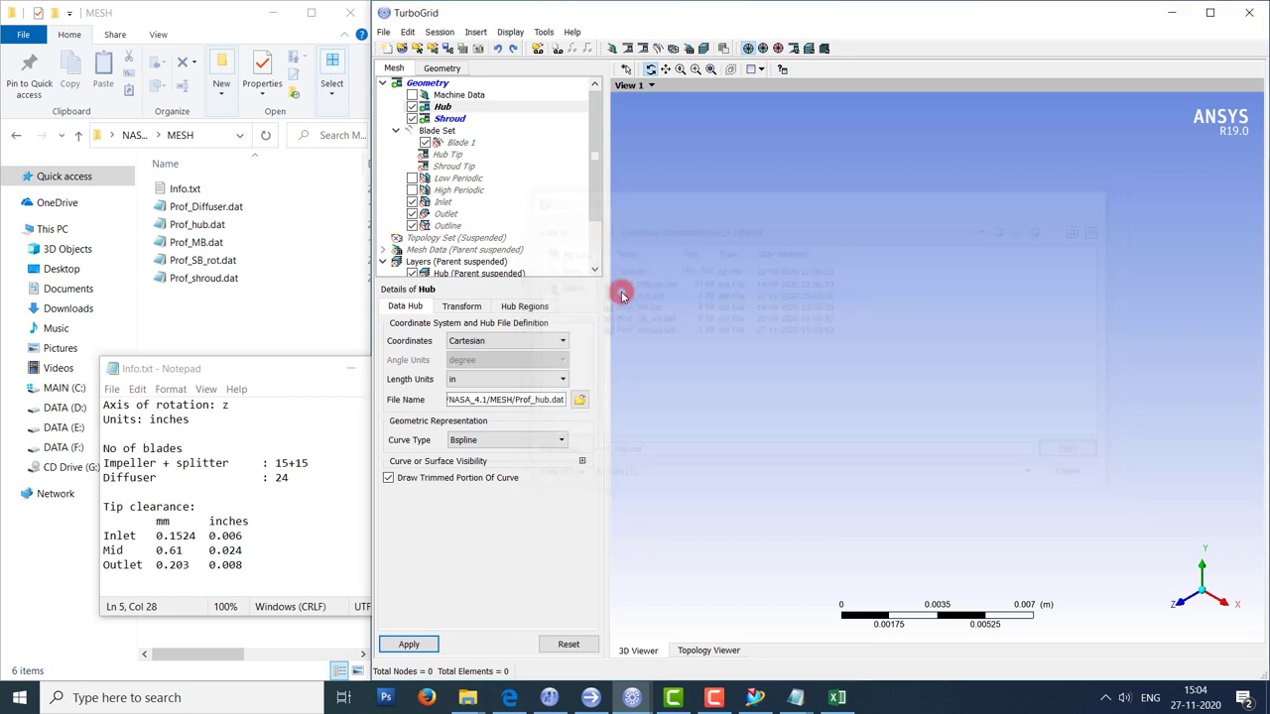
left_click(409, 645)
left_click_drag(863, 446, 1143, 423)
Define the shroud from Prof_shroud.dat with length units in inches and apply it.
left_click(466, 119)
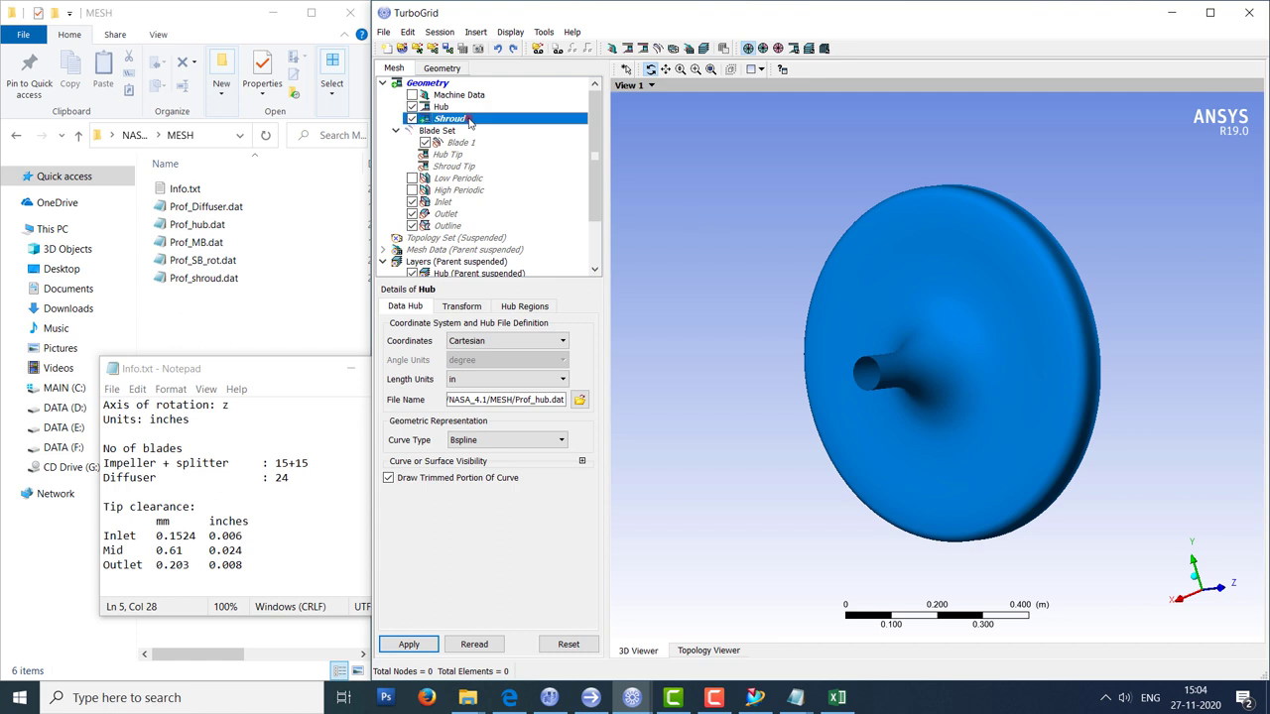
left_click(475, 380)
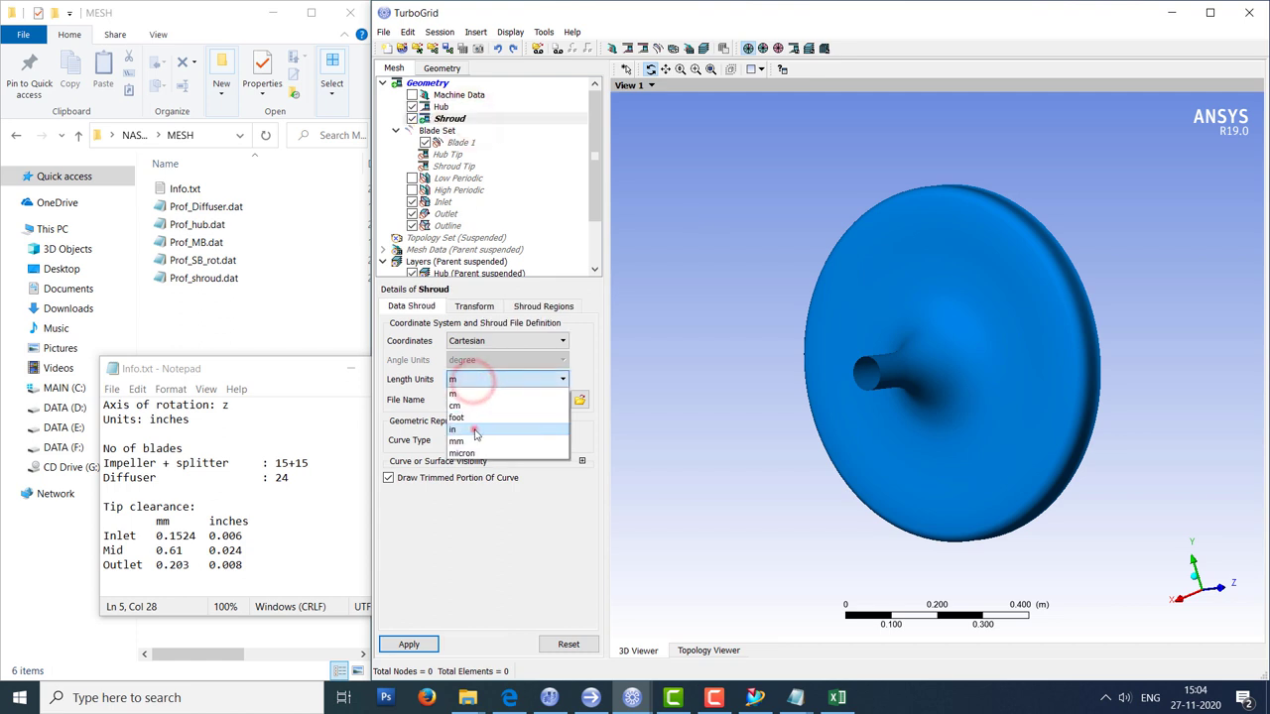
left_click(476, 429)
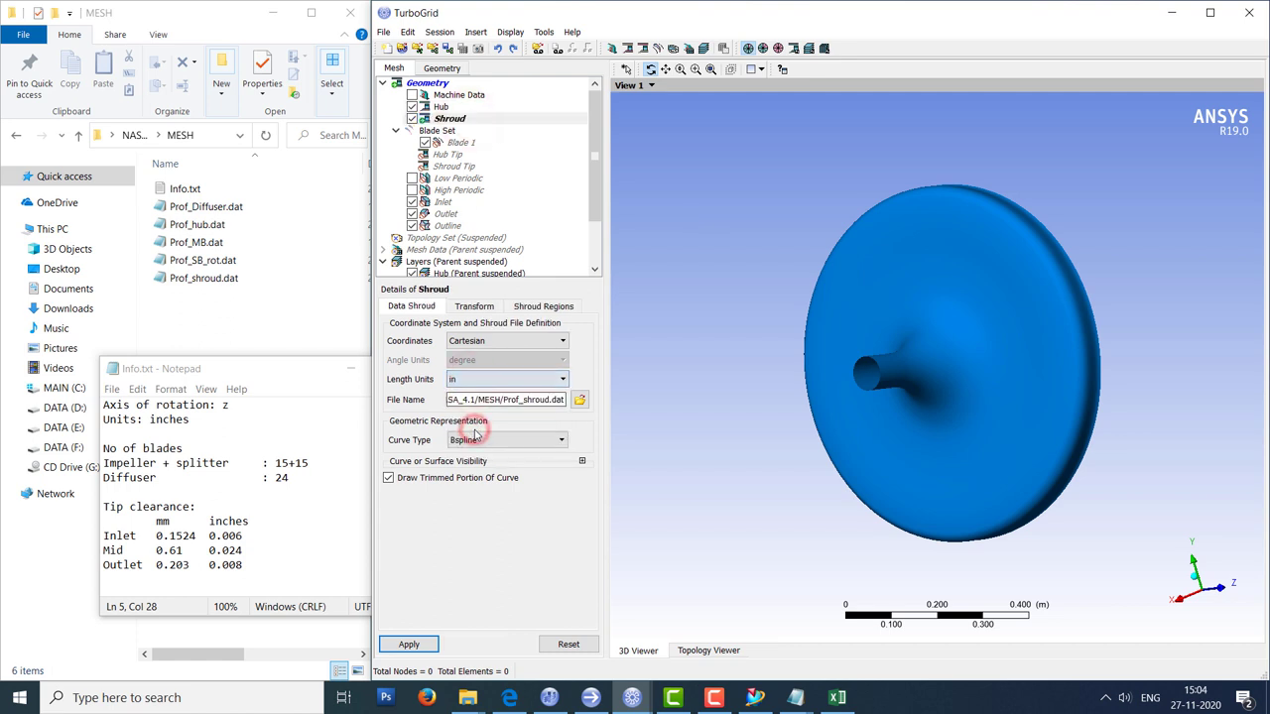
left_click(398, 646)
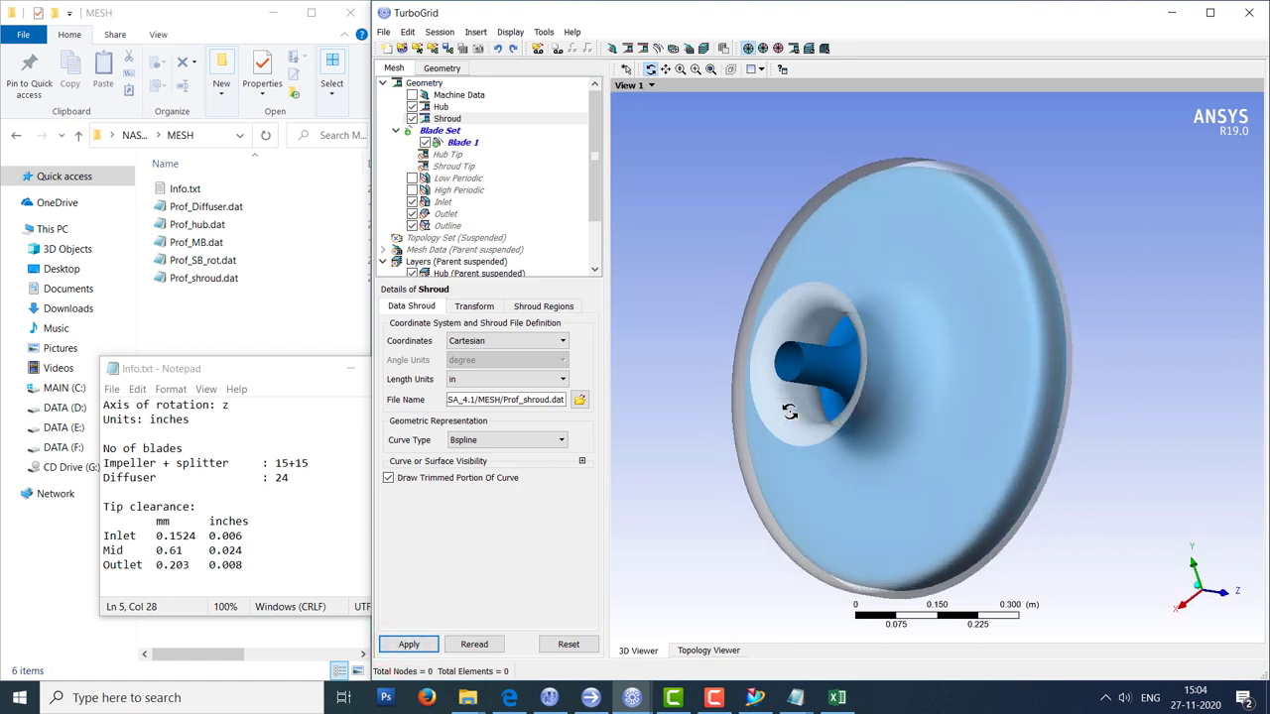
Load the main blade profile Prof_MB.dat into Blade 1 with length units in inches and apply it.
left_click(490, 143)
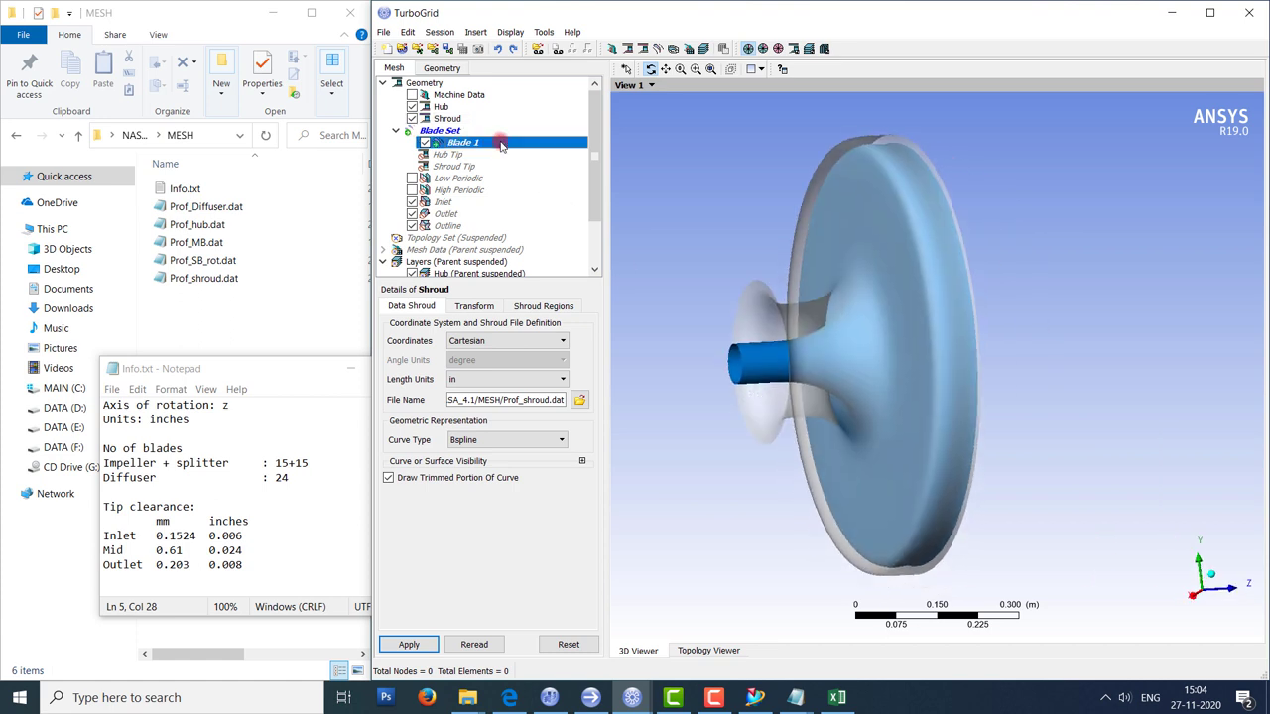
left_click(492, 422)
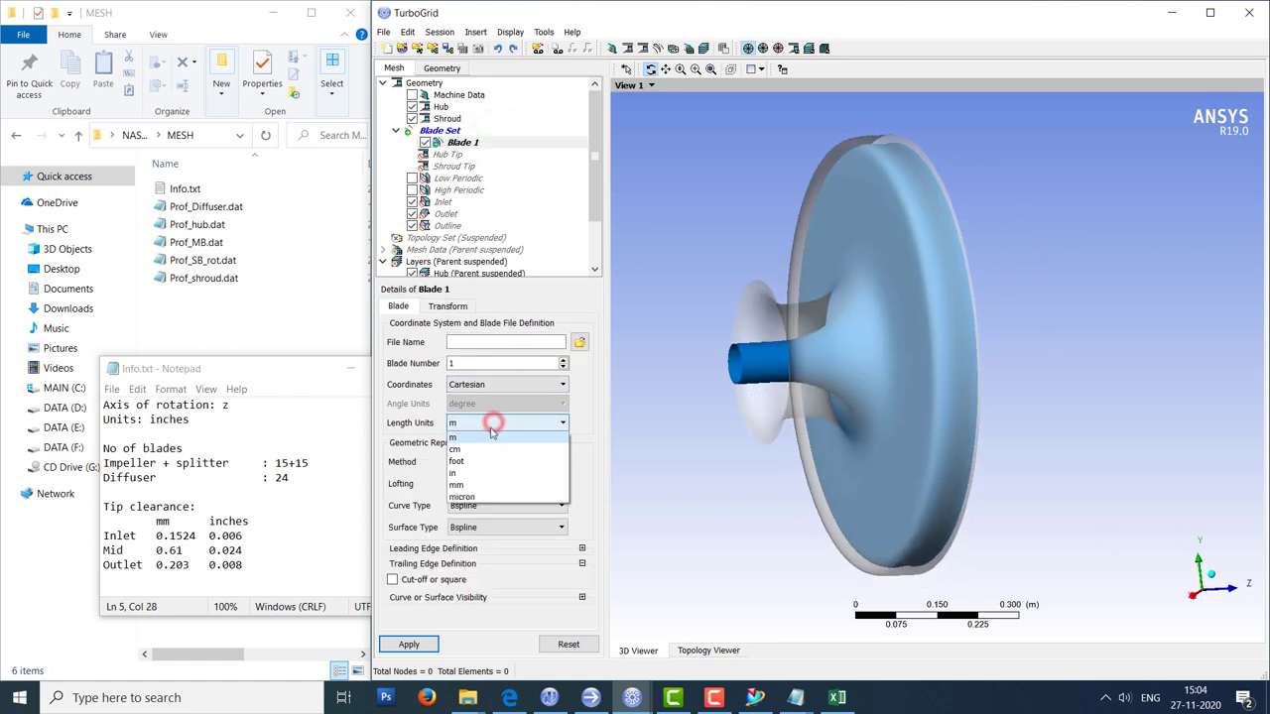
left_click(454, 473)
left_click(580, 342)
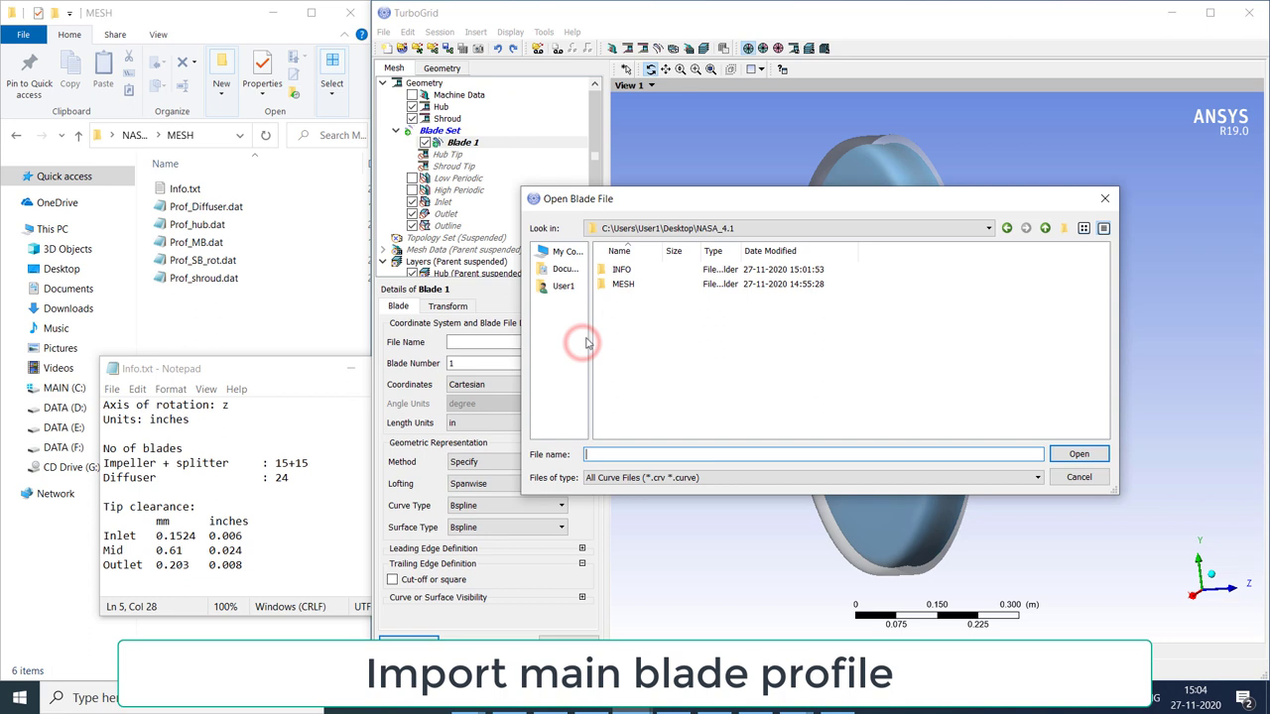
double_click(622, 284)
left_click(635, 479)
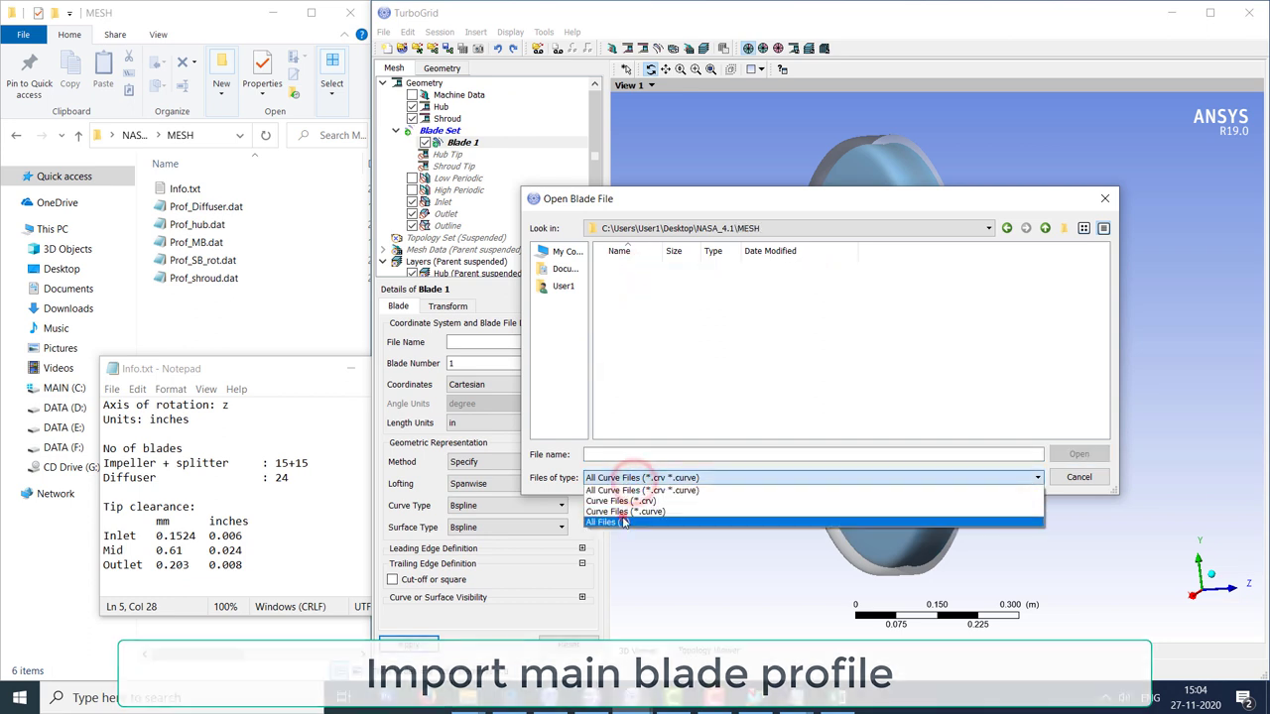
left_click(615, 522)
left_click(615, 307)
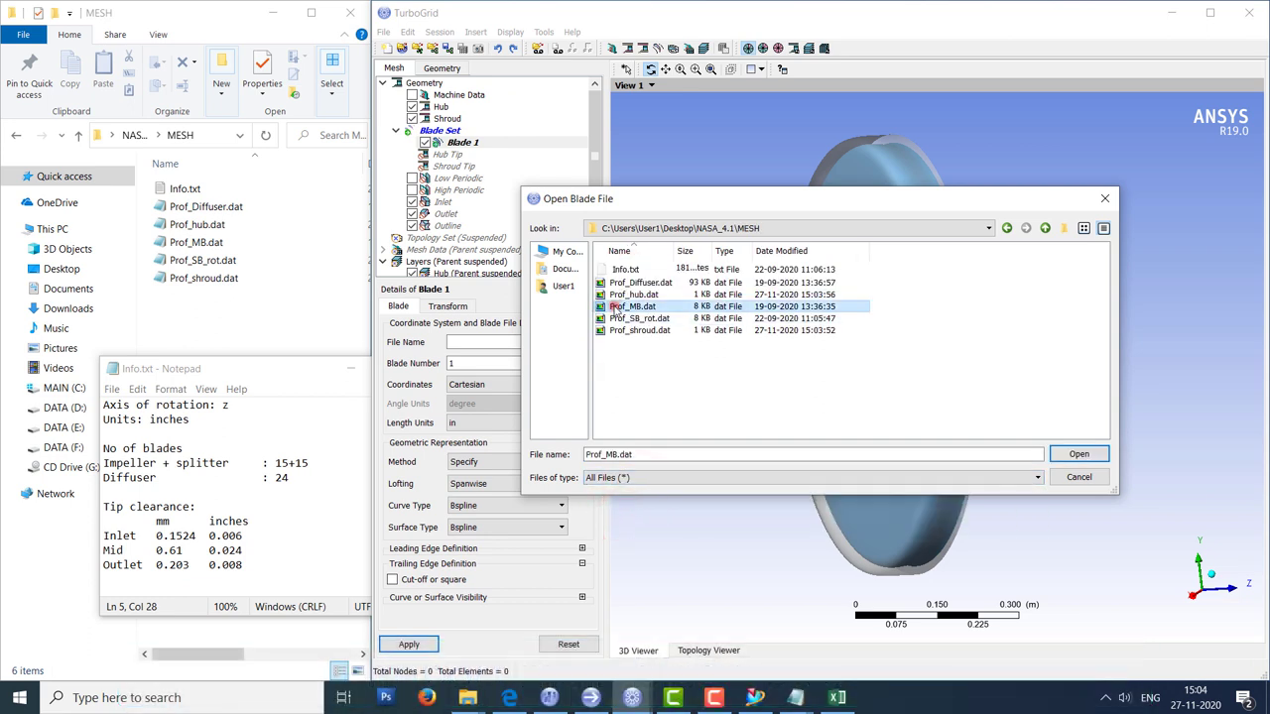
left_click(1081, 452)
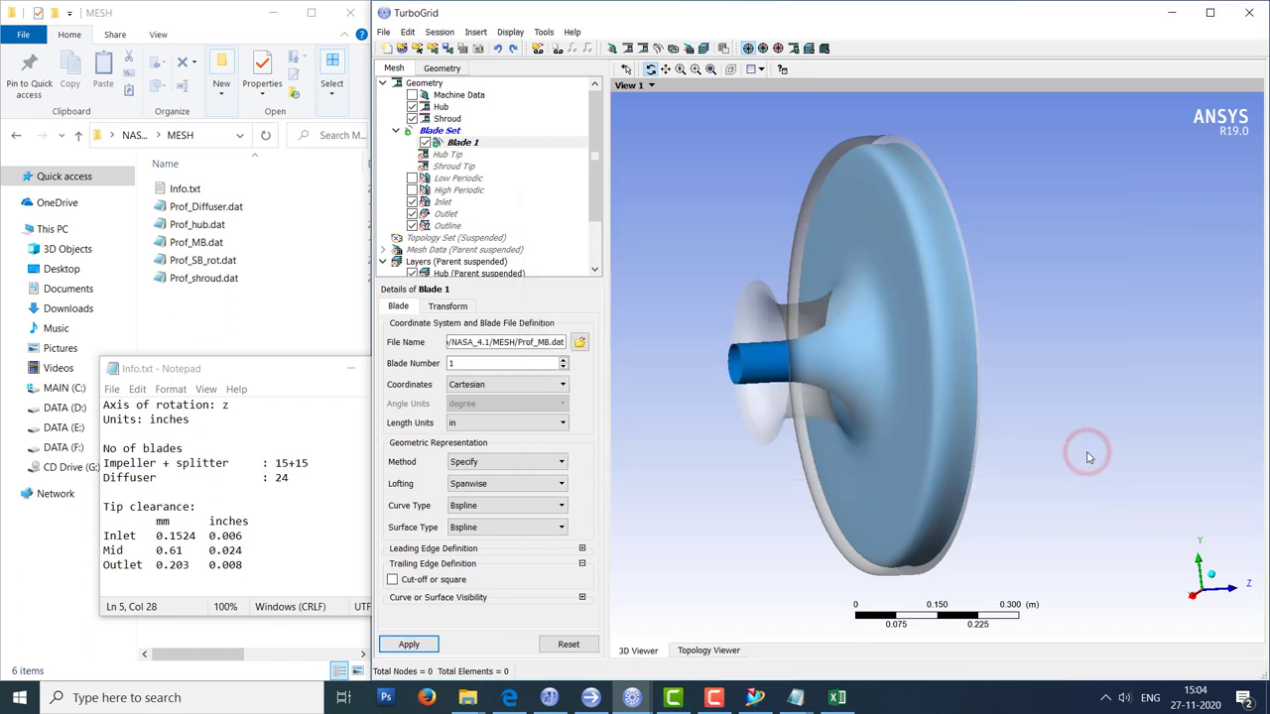
left_click(408, 644)
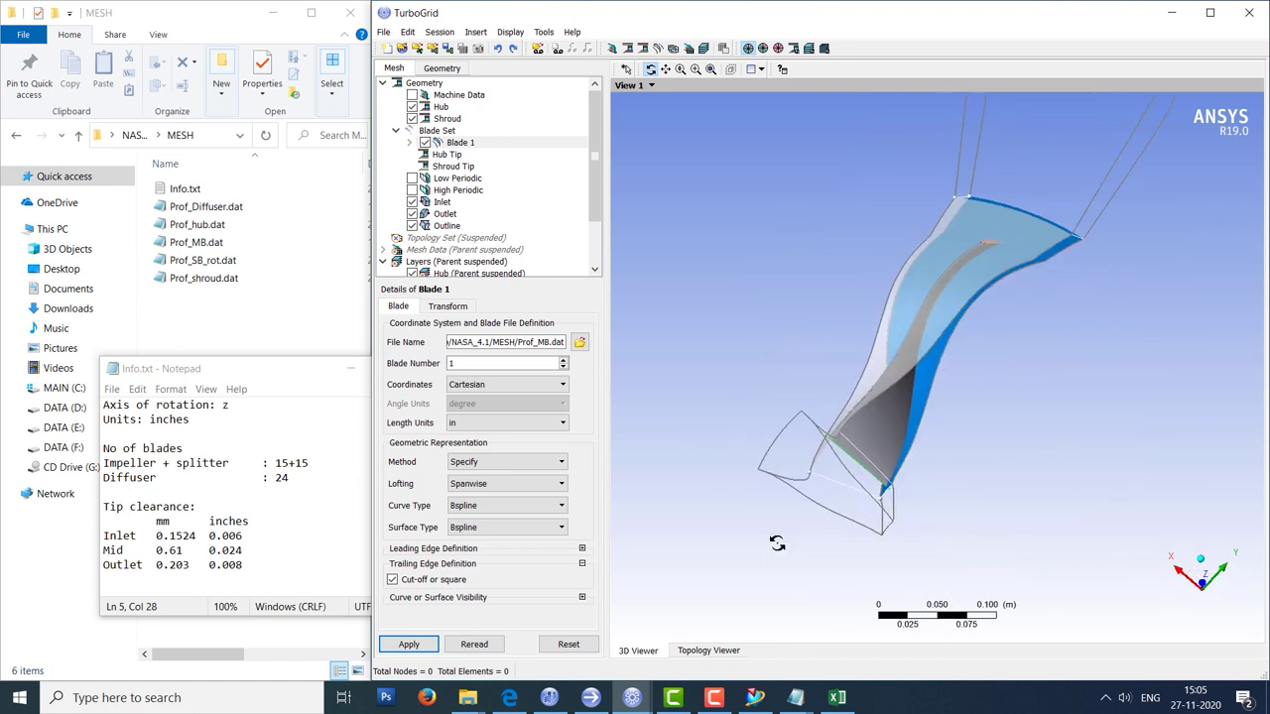
Insert a second blade, Blade 2, into the Blade Set.
right_click(459, 135)
mouse_move(539, 159)
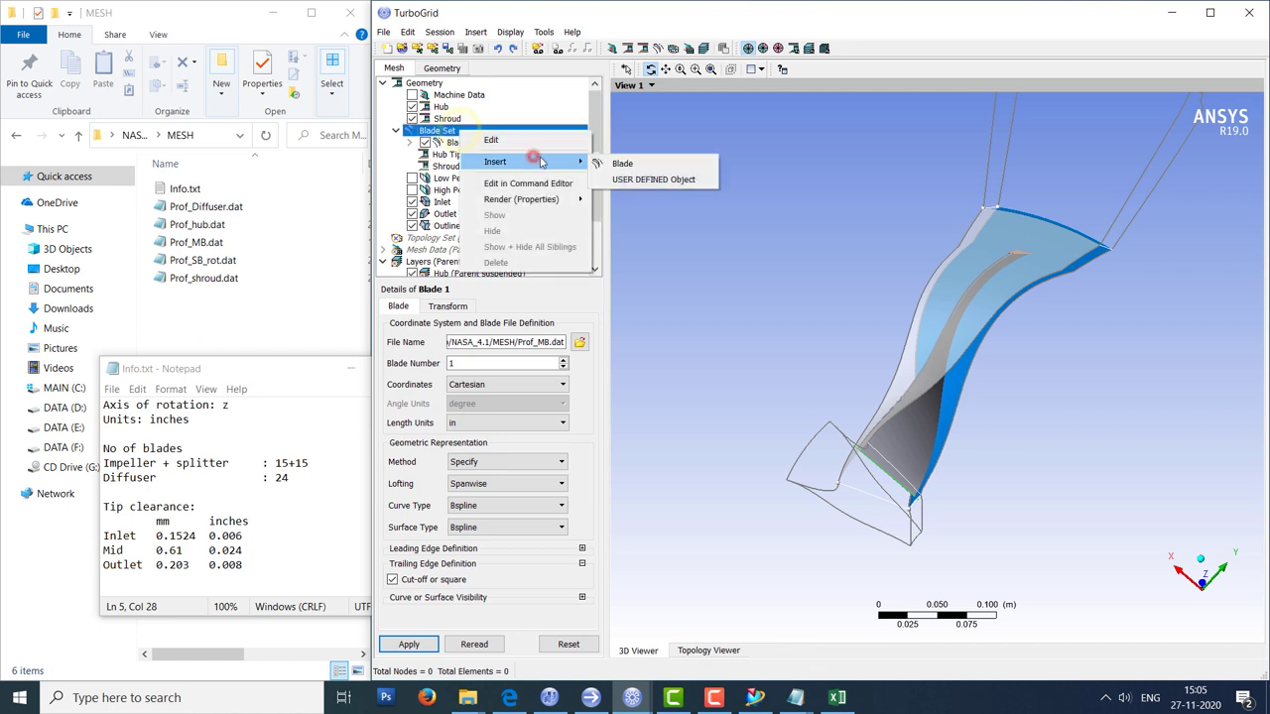
left_click(618, 161)
left_click(658, 227)
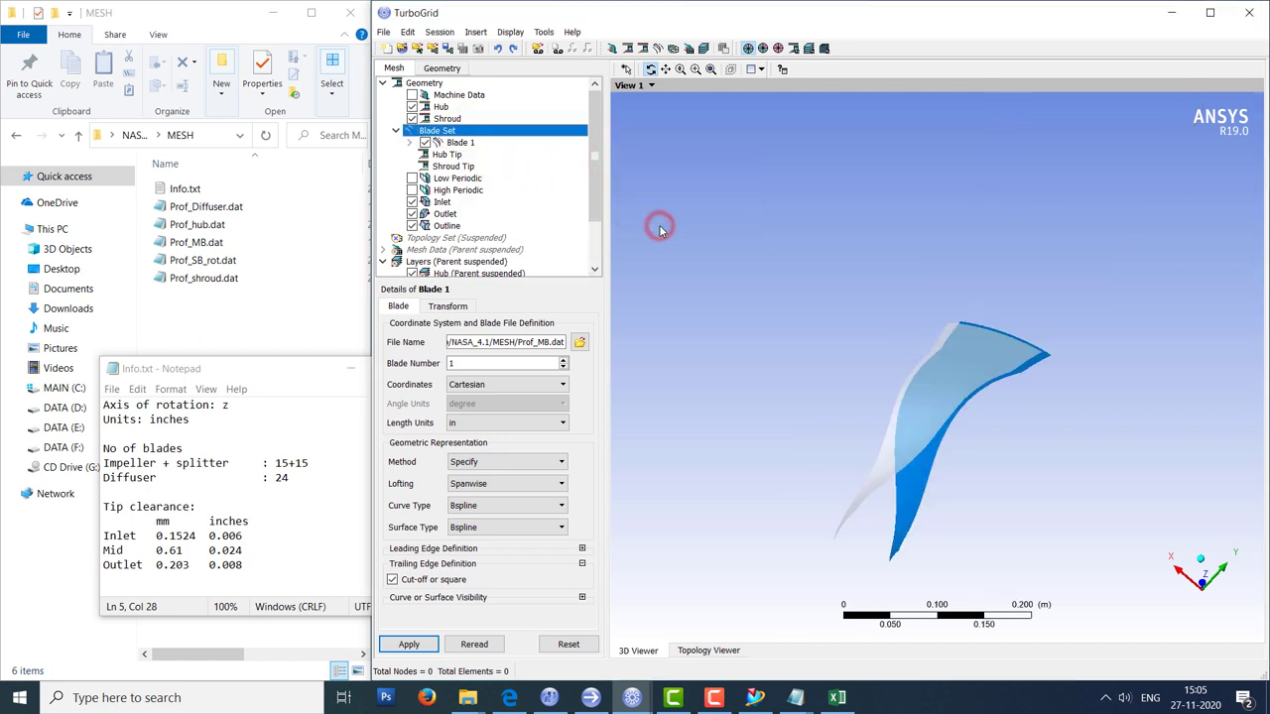
Load the splitter profile Prof_SB_rot.dat from the MESH folder into Blade 2 and apply it.
left_click(579, 342)
double_click(637, 285)
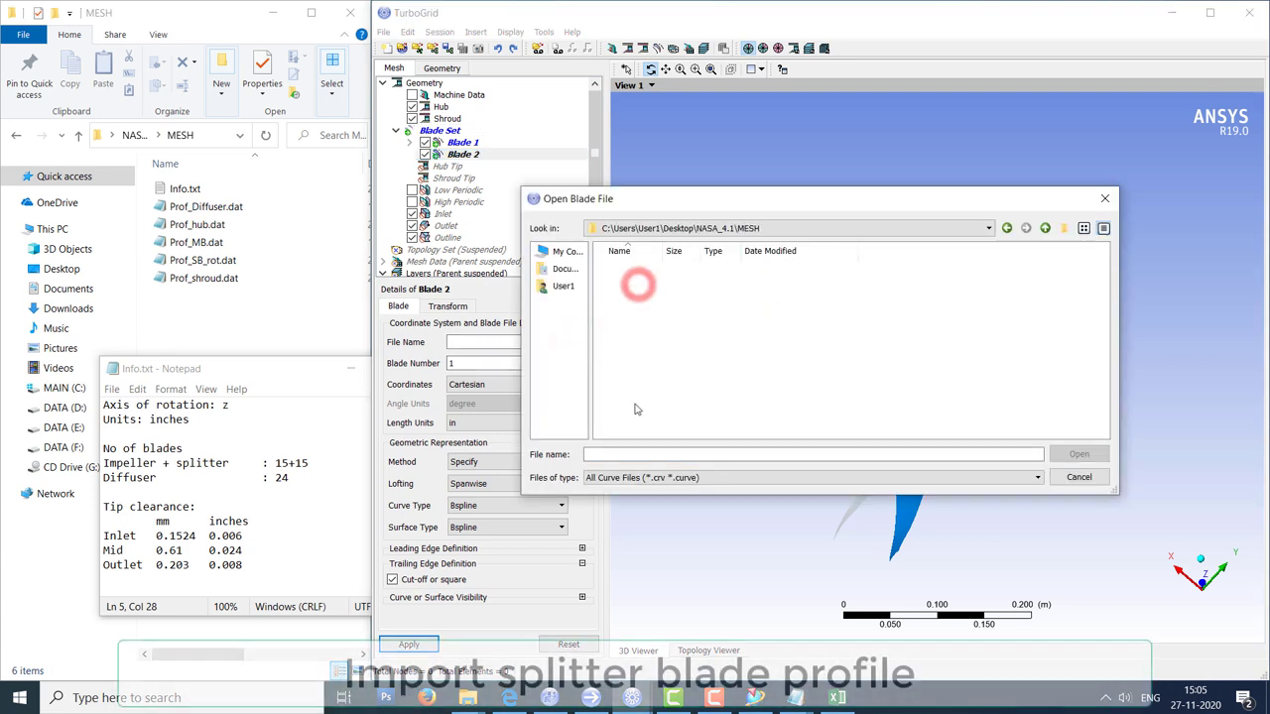
left_click(635, 477)
left_click(635, 506)
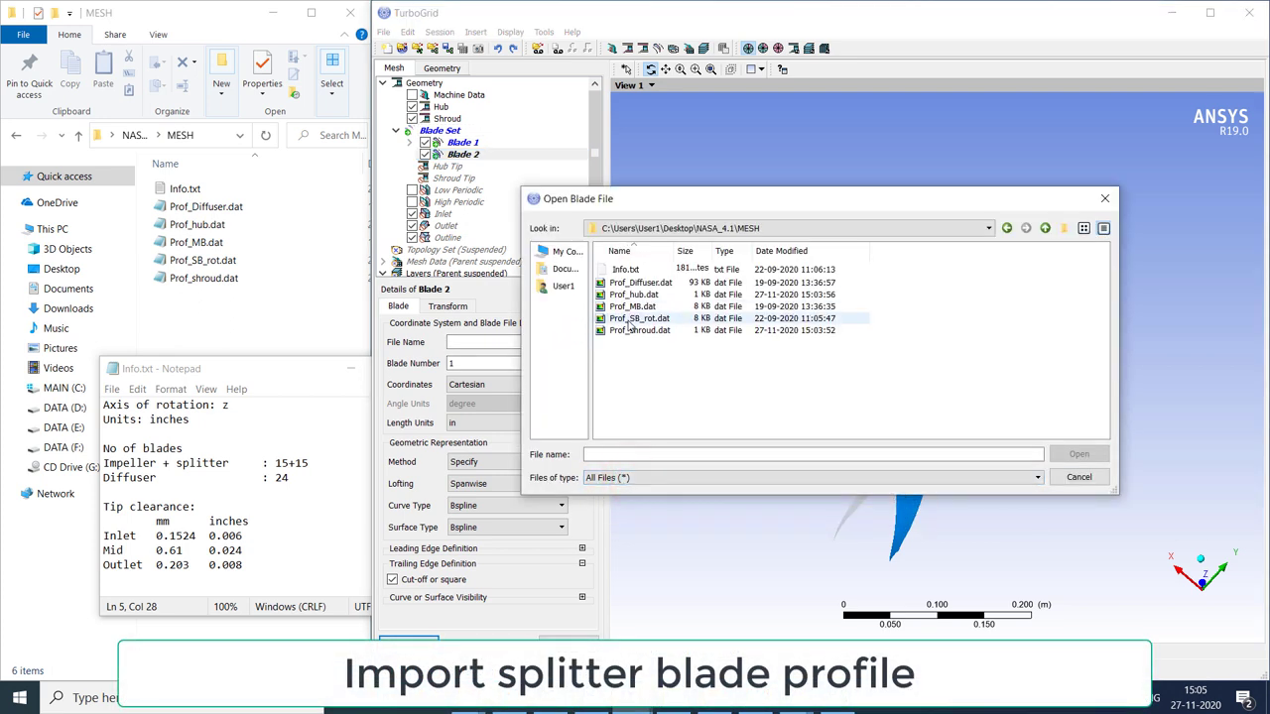
double_click(629, 319)
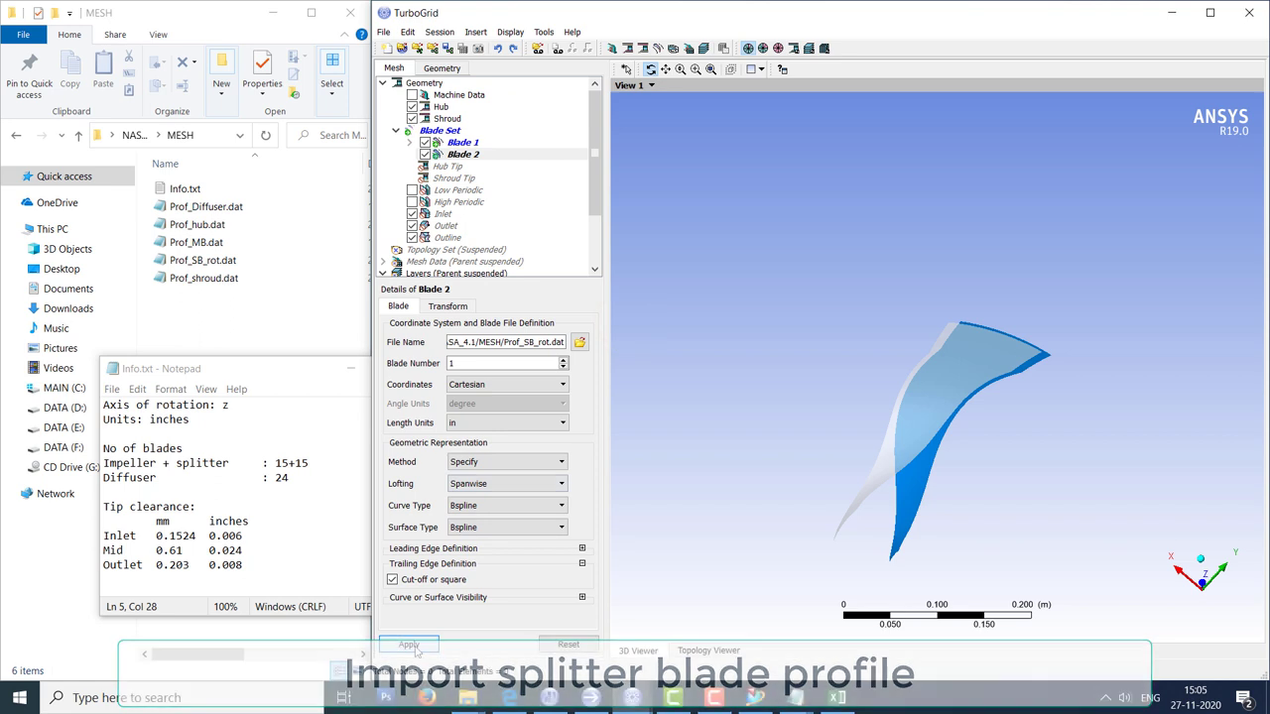
left_click(409, 645)
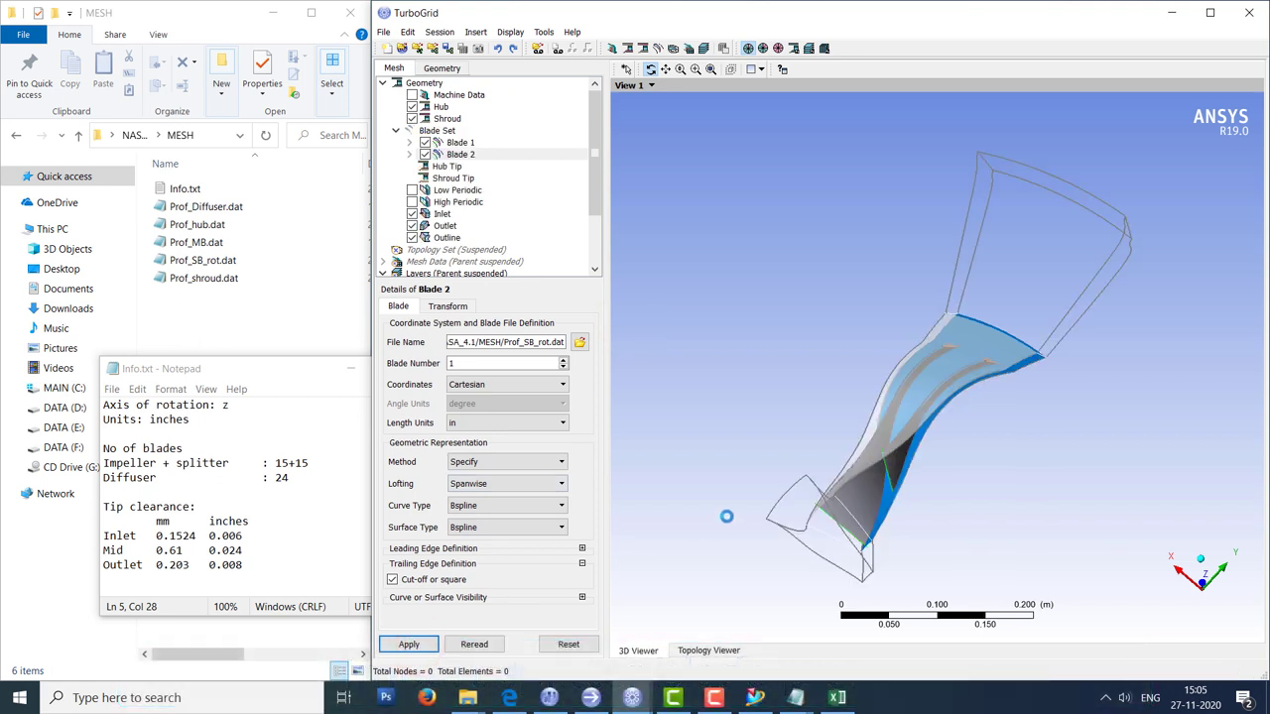
left_click_drag(726, 516, 727, 517)
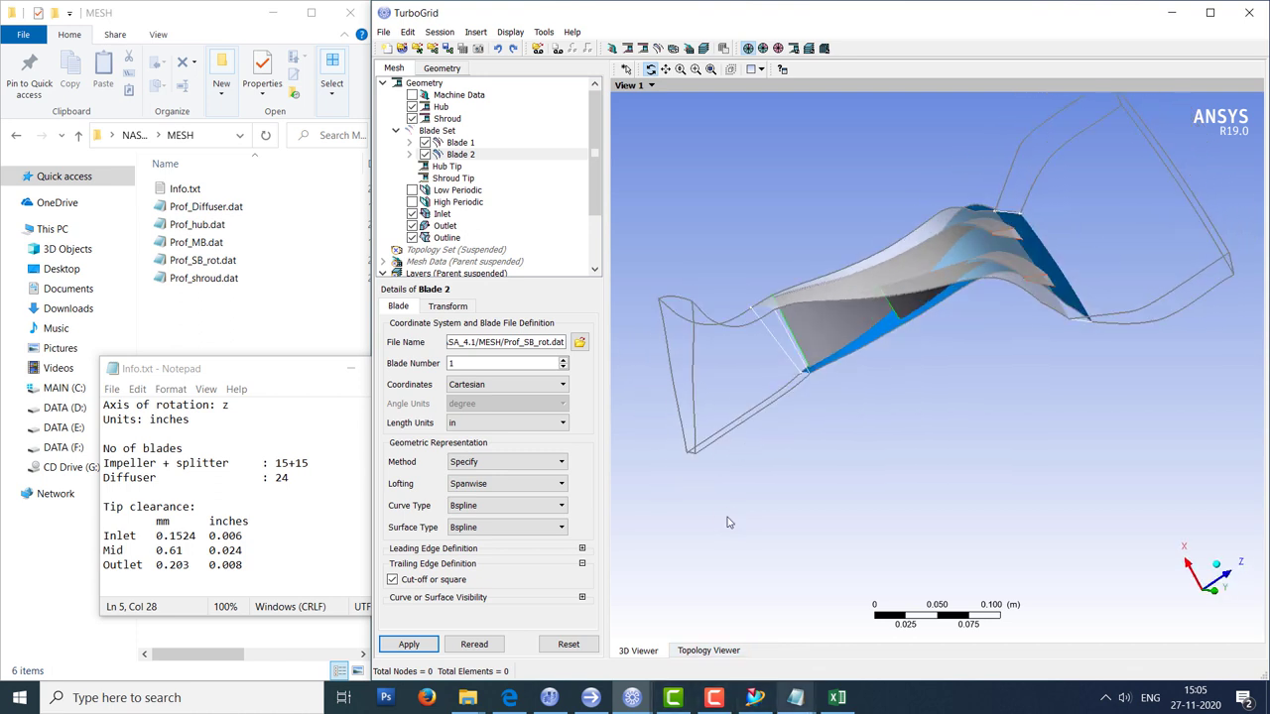
Set the Shroud Tip clearance option to Variable Normal Distance.
left_click(486, 179)
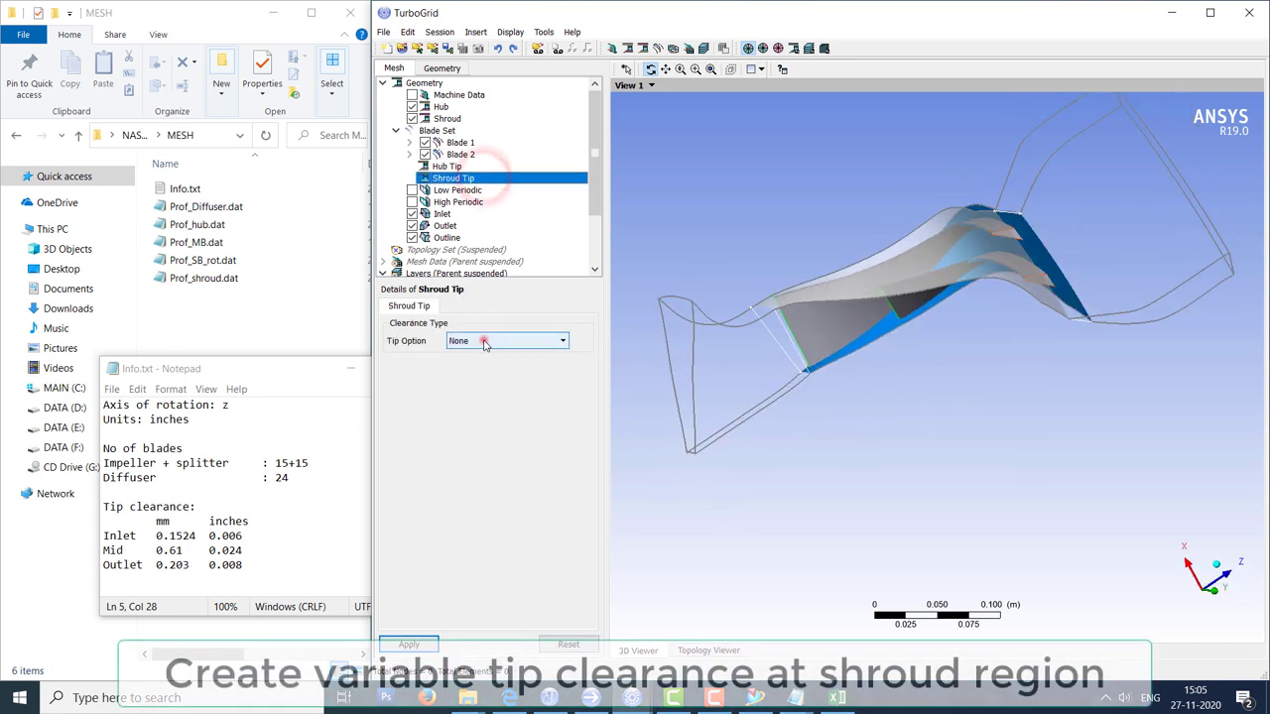
left_click(536, 340)
left_click(482, 380)
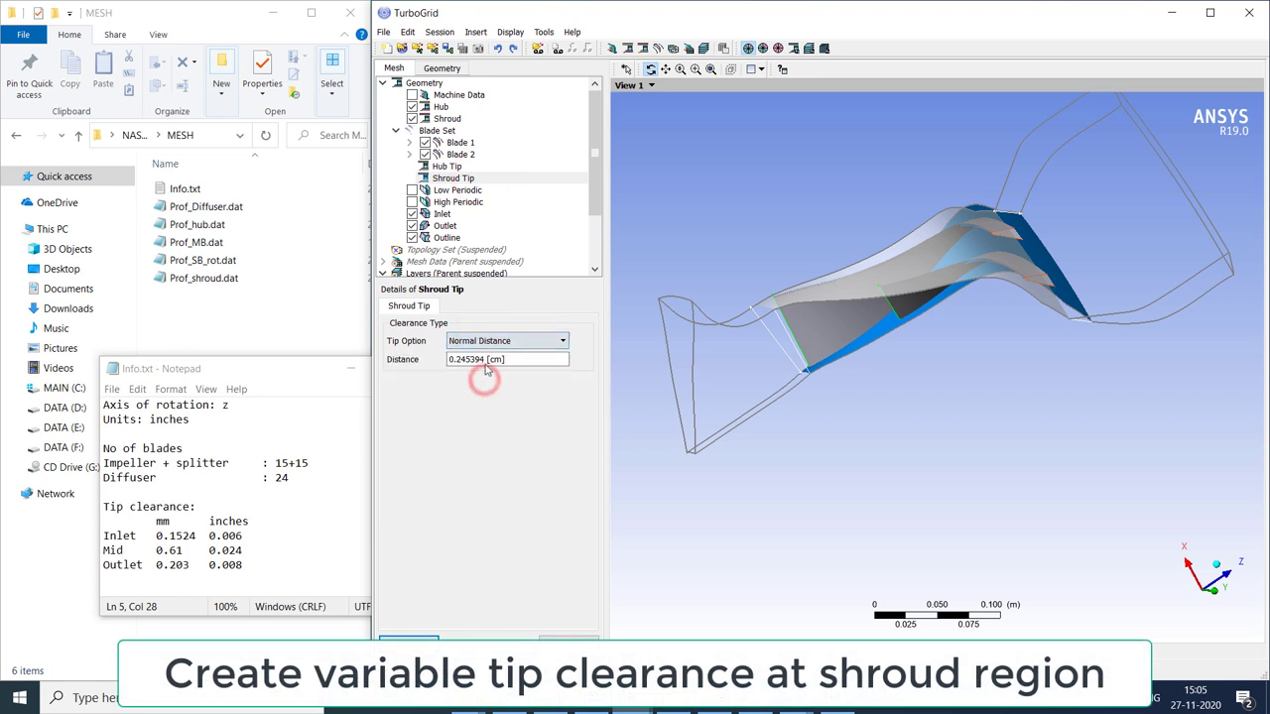
left_click(486, 341)
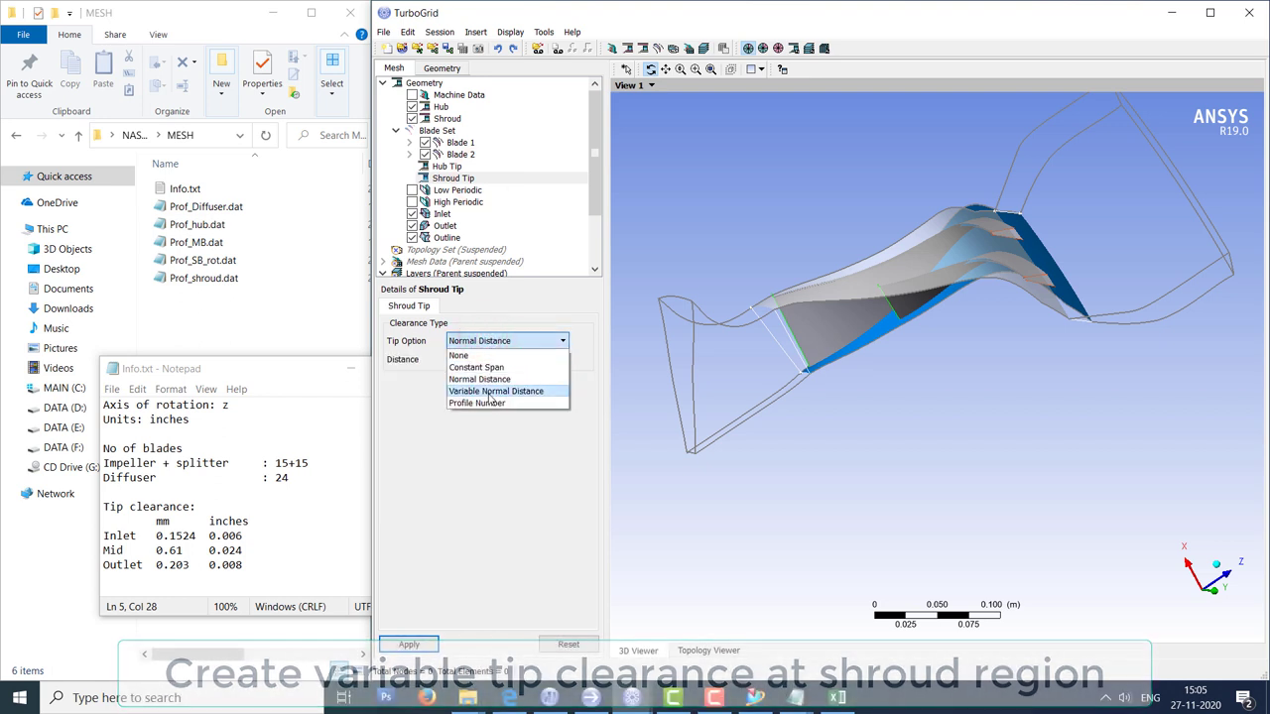
left_click(489, 392)
Set the shroud tip clearance at the leading edge to 0.1524 mm.
left_click(482, 360)
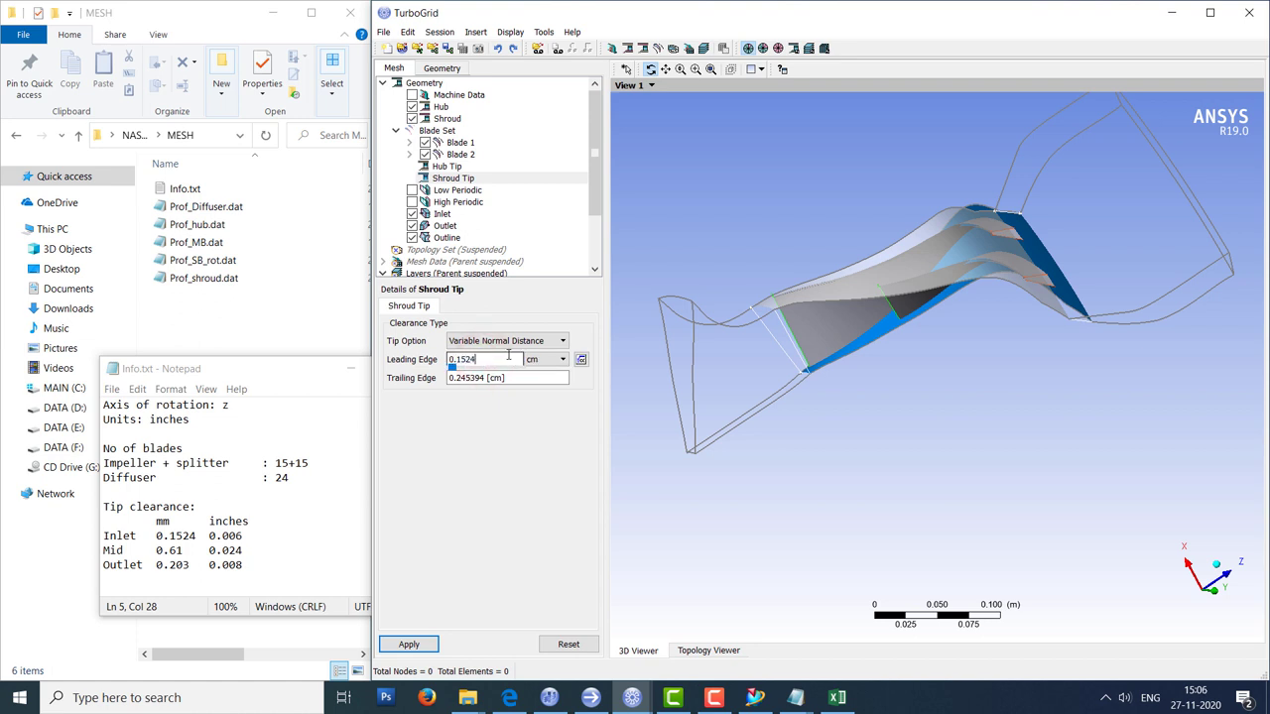
type("0.1524")
left_click(536, 360)
left_click(539, 419)
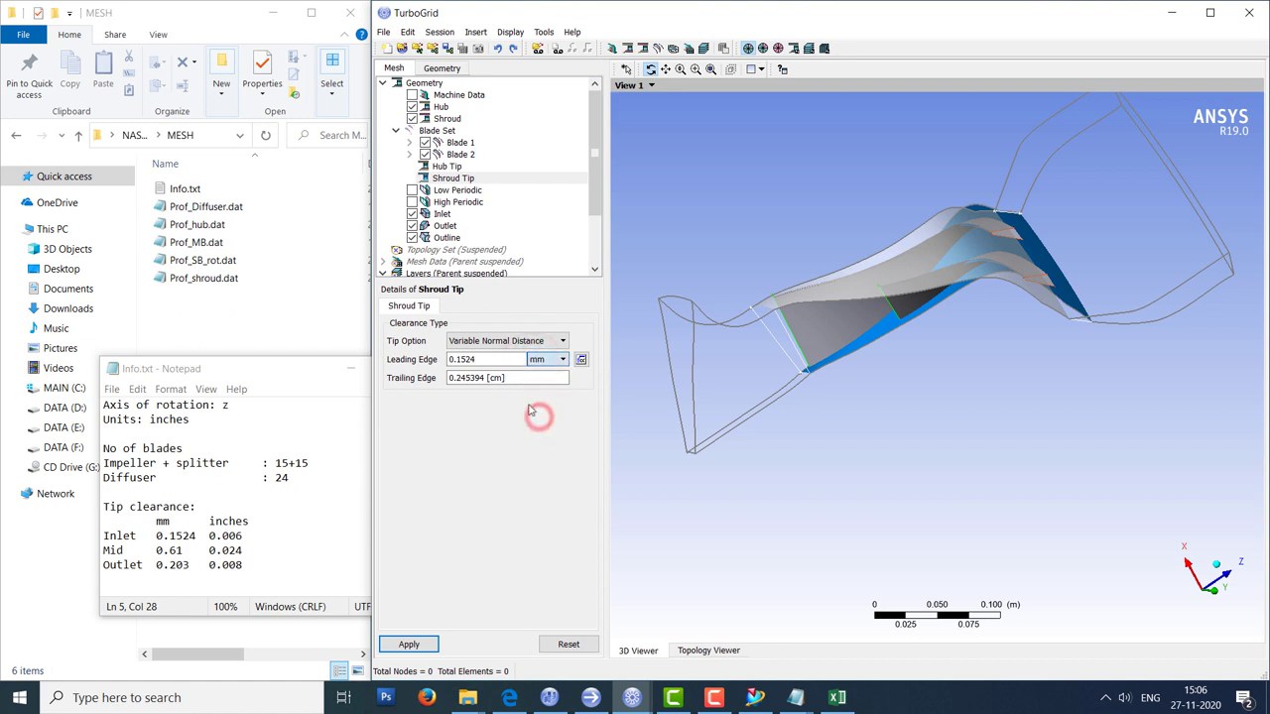
Set the shroud tip clearance at the trailing edge to 0.203 mm and apply the clearance settings.
left_click(506, 381)
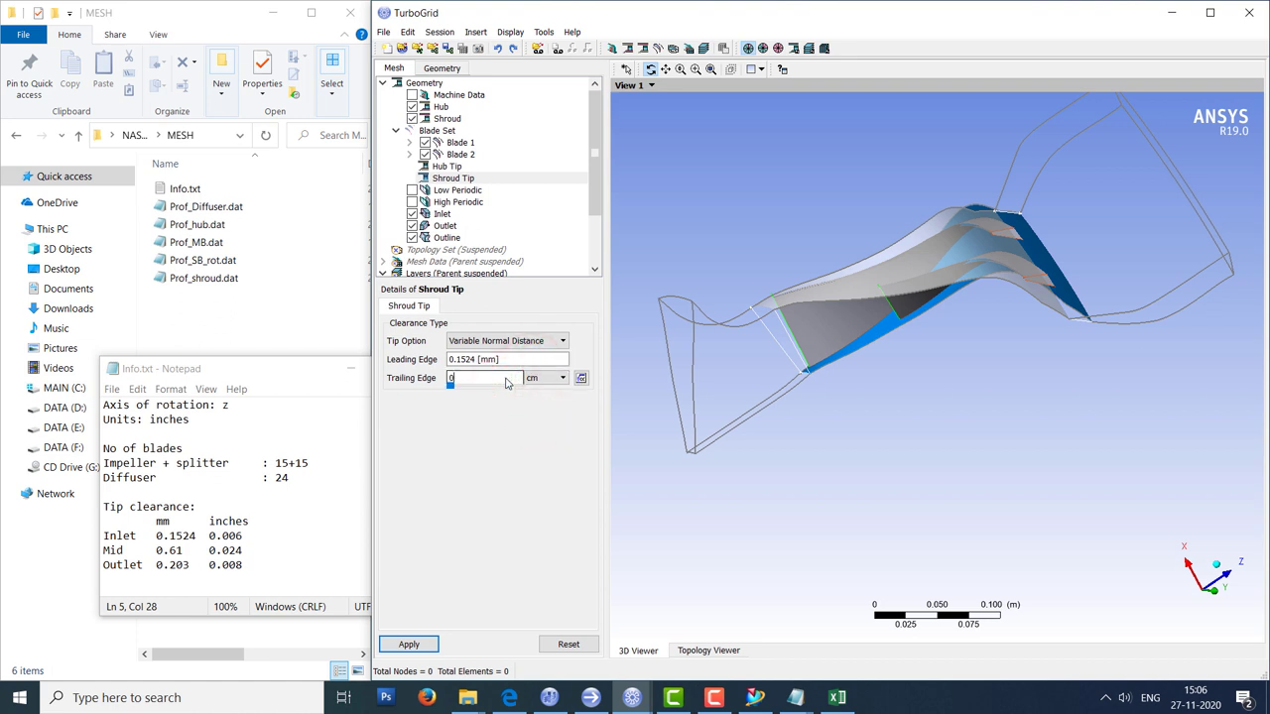
left_click(563, 378)
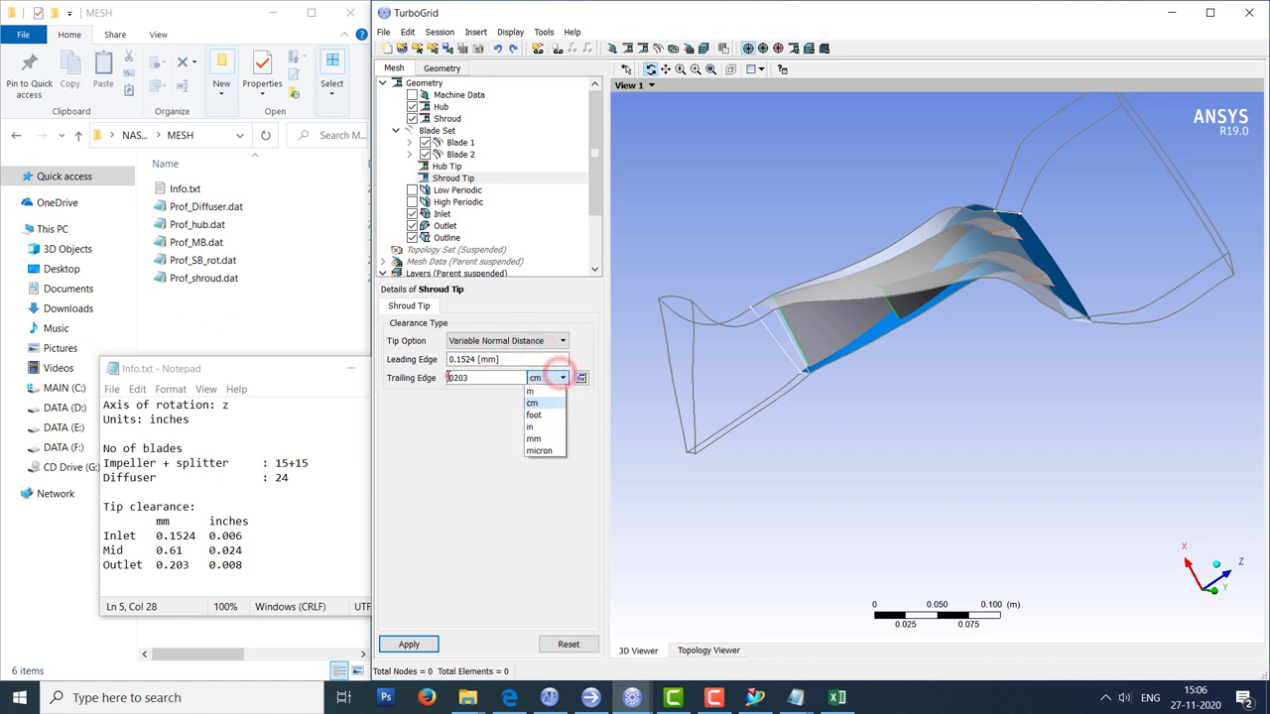
left_click(457, 384)
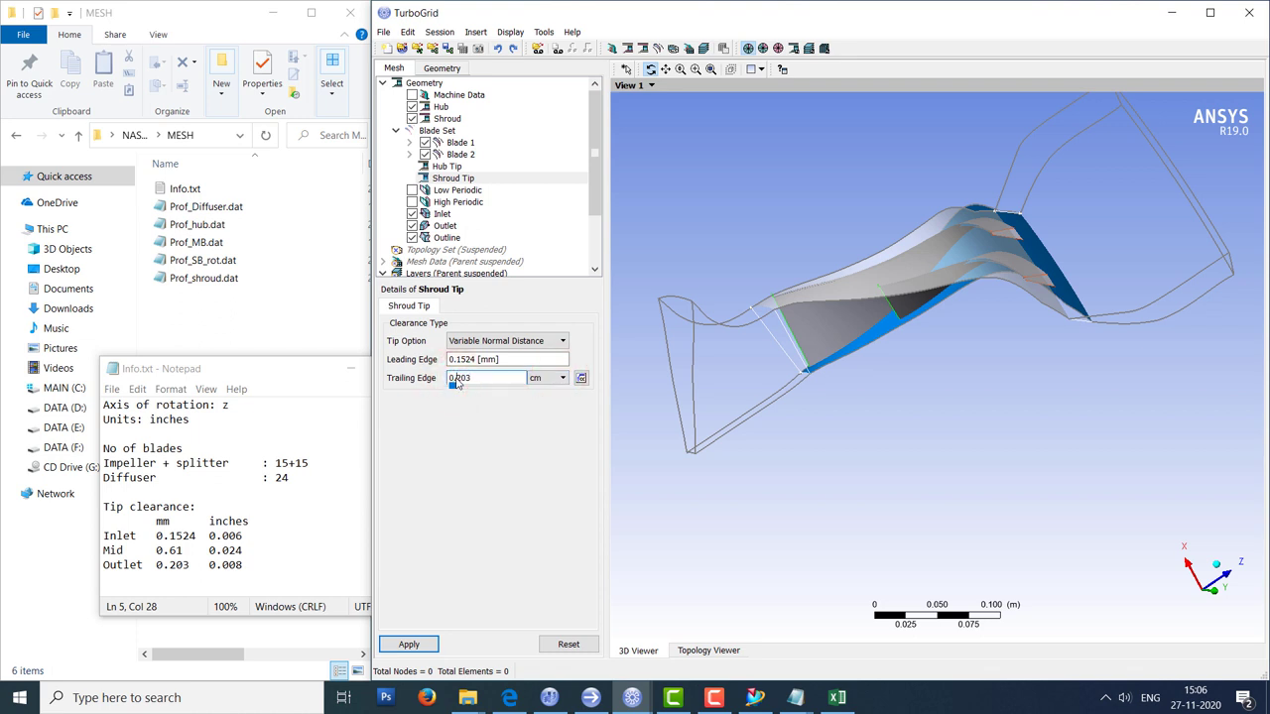
left_click(557, 386)
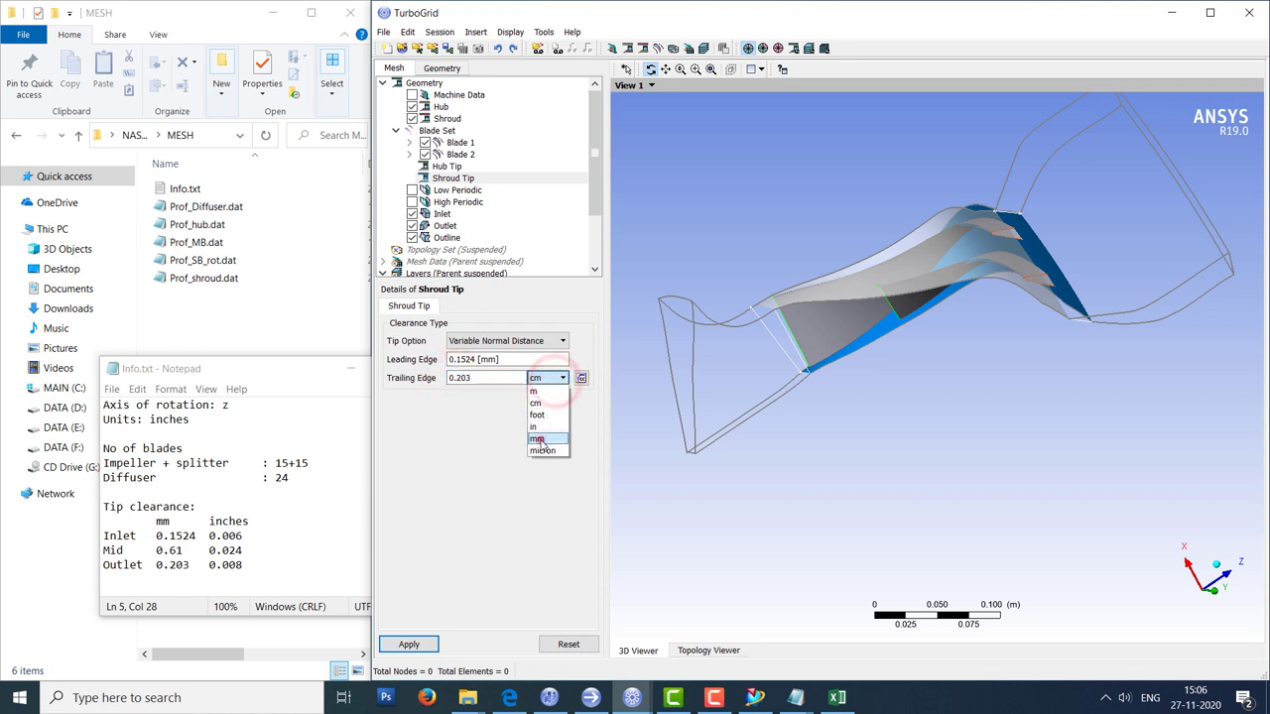
left_click(541, 442)
left_click(499, 463)
left_click(416, 644)
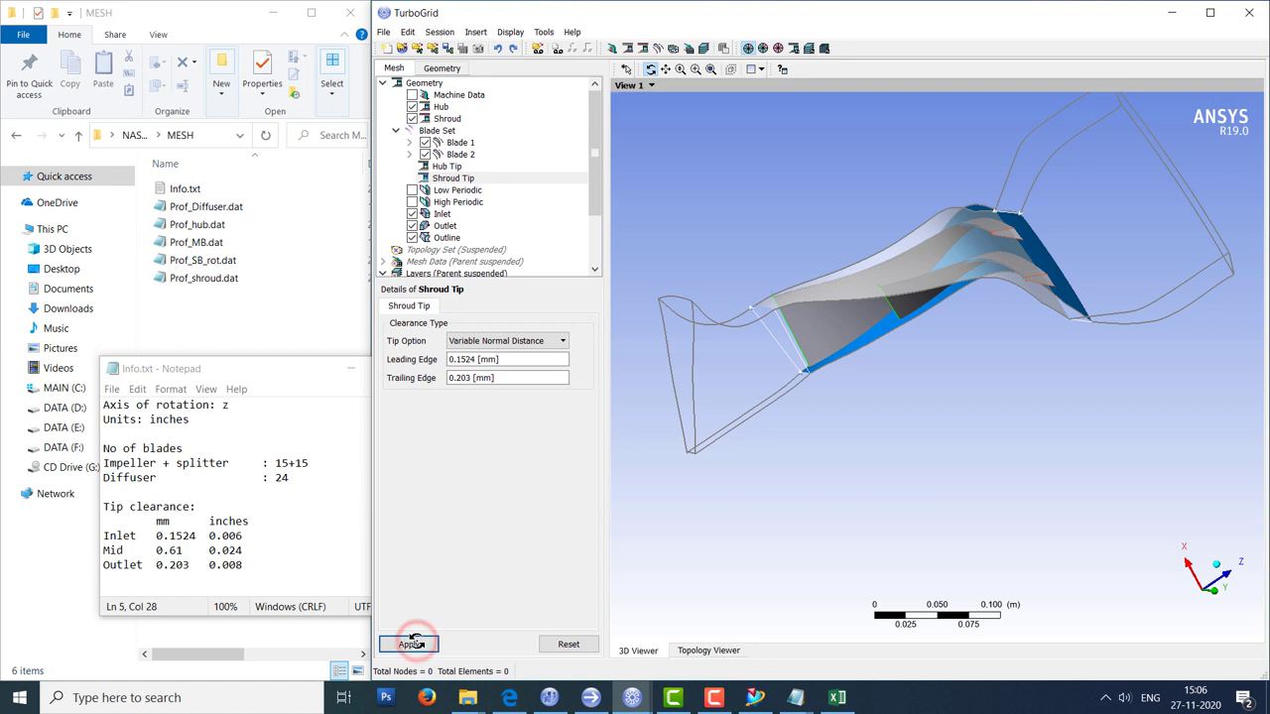
Set the inlet to Fully extend and trim it by axial location at -0.04 for both hub and shroud, applying the changes.
left_click(460, 215)
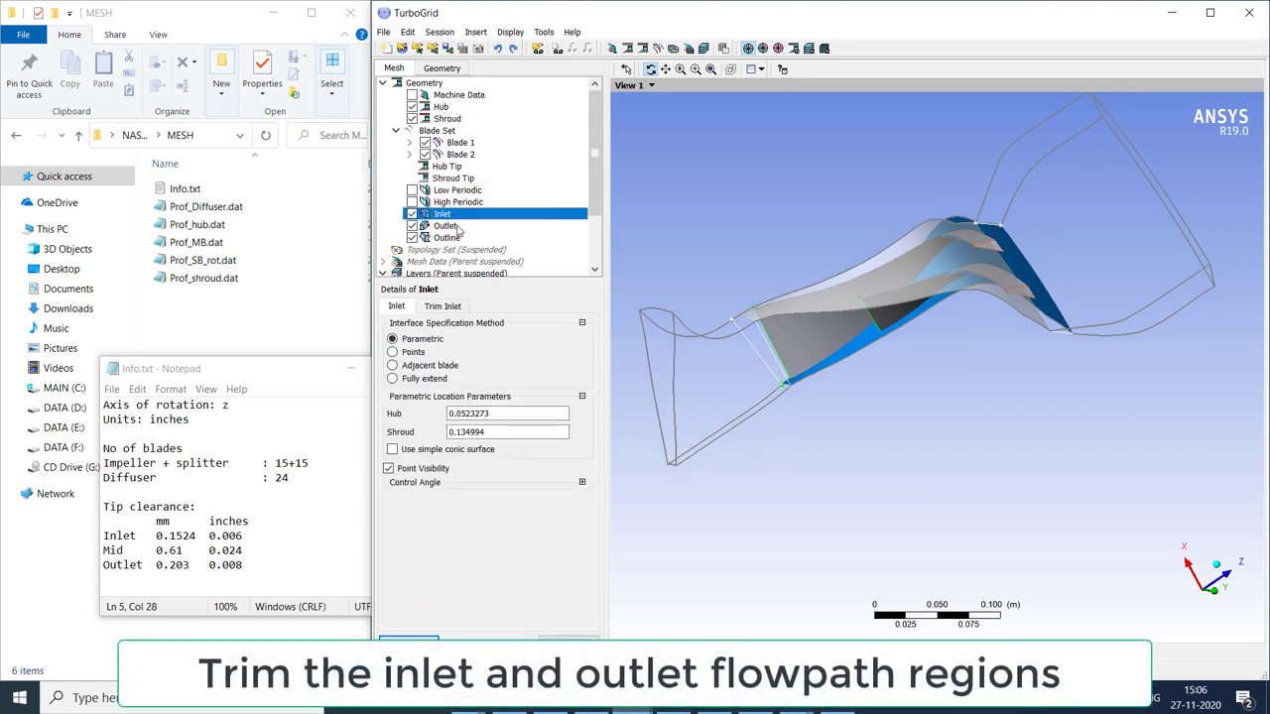
left_click(424, 380)
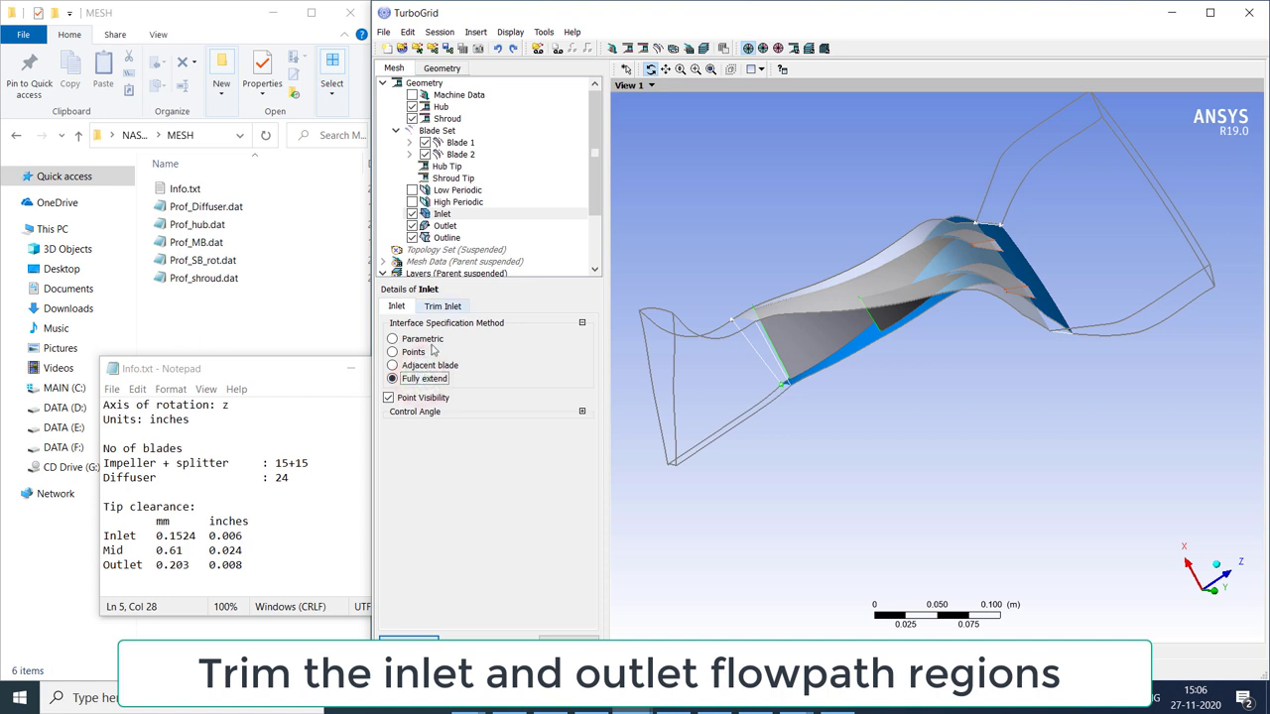
left_click(443, 305)
left_click(421, 324)
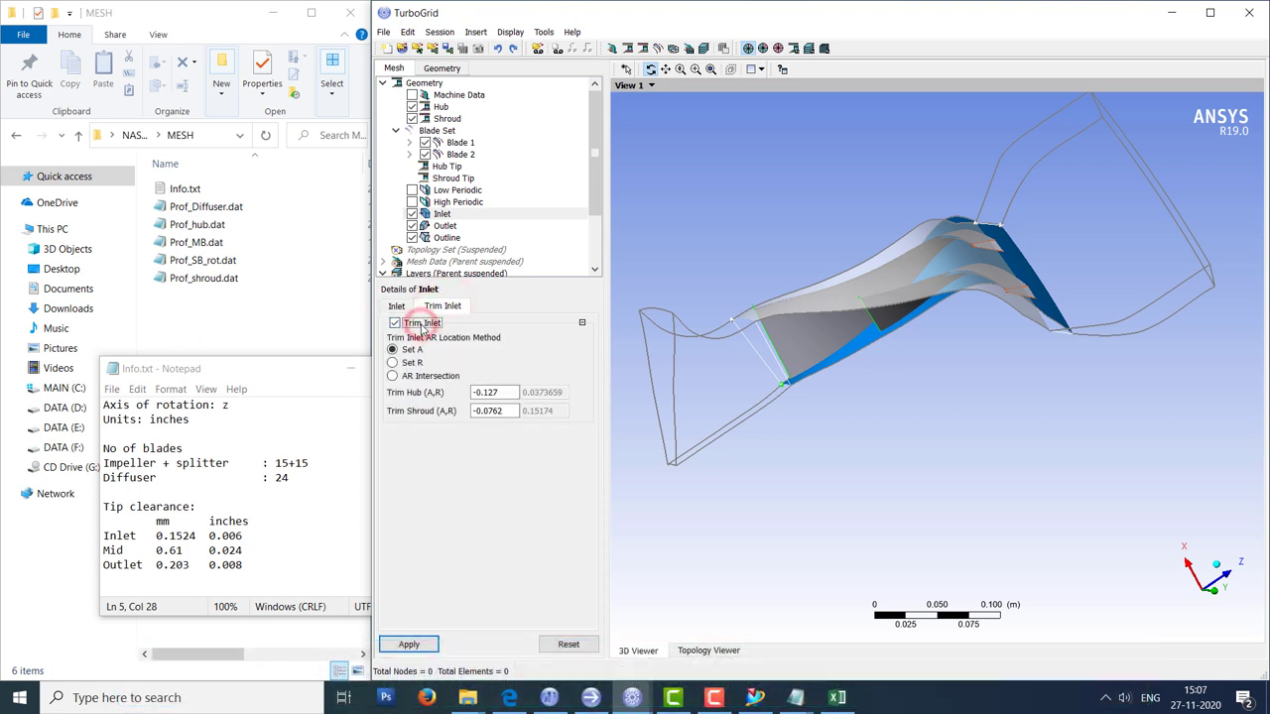
double_click(486, 392)
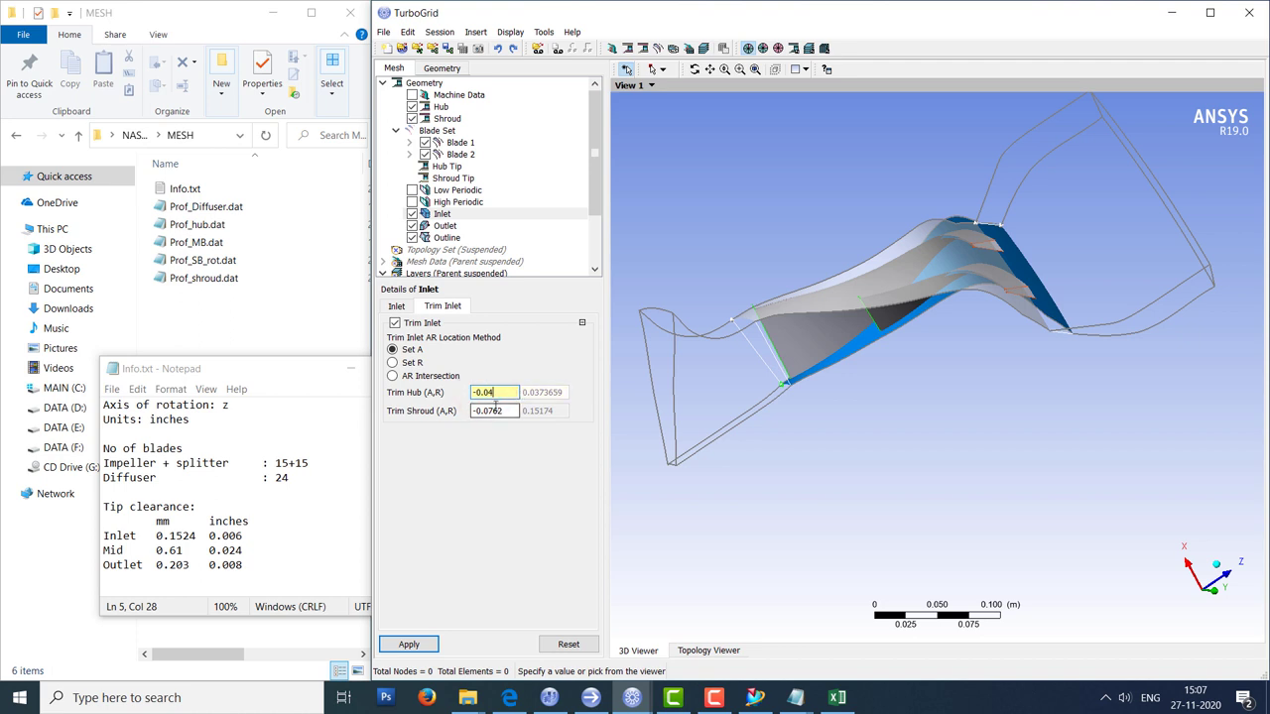
type("4")
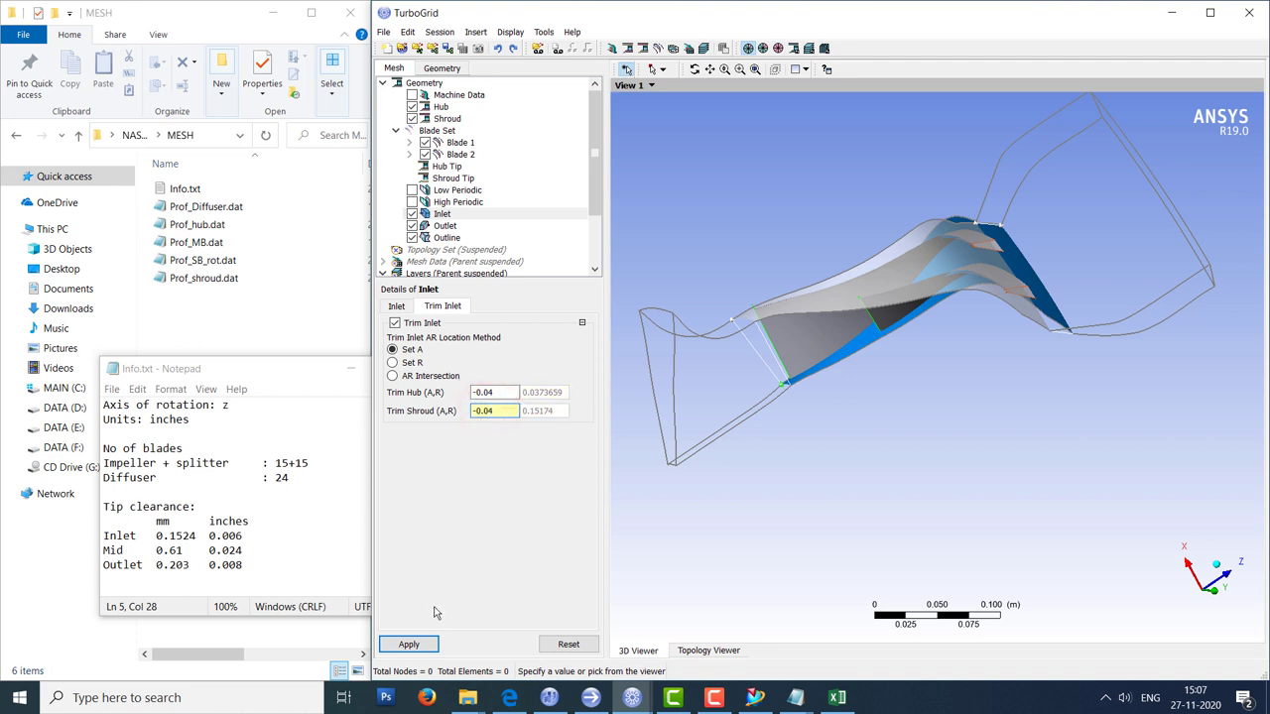
key("Return")
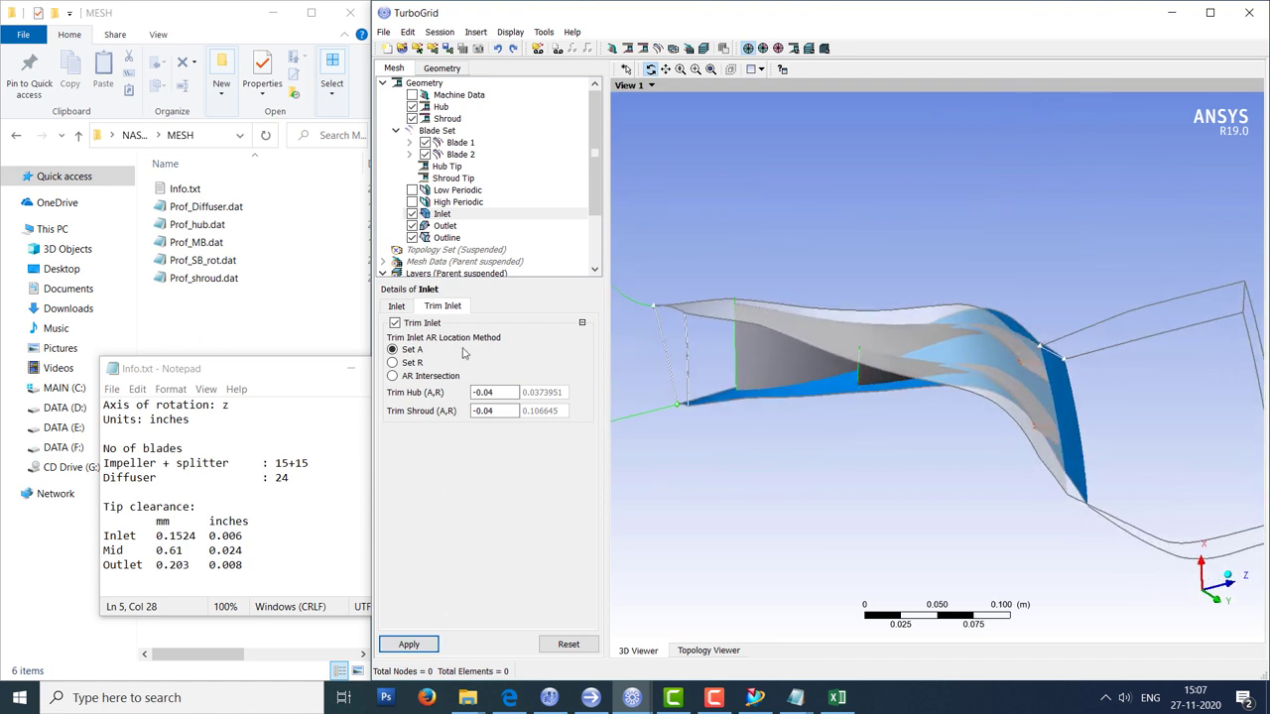
Define the outlet by Adjacent blade using the diffuser profile Prof_Diffuser.dat from the MESH folder and apply it.
left_click(476, 226)
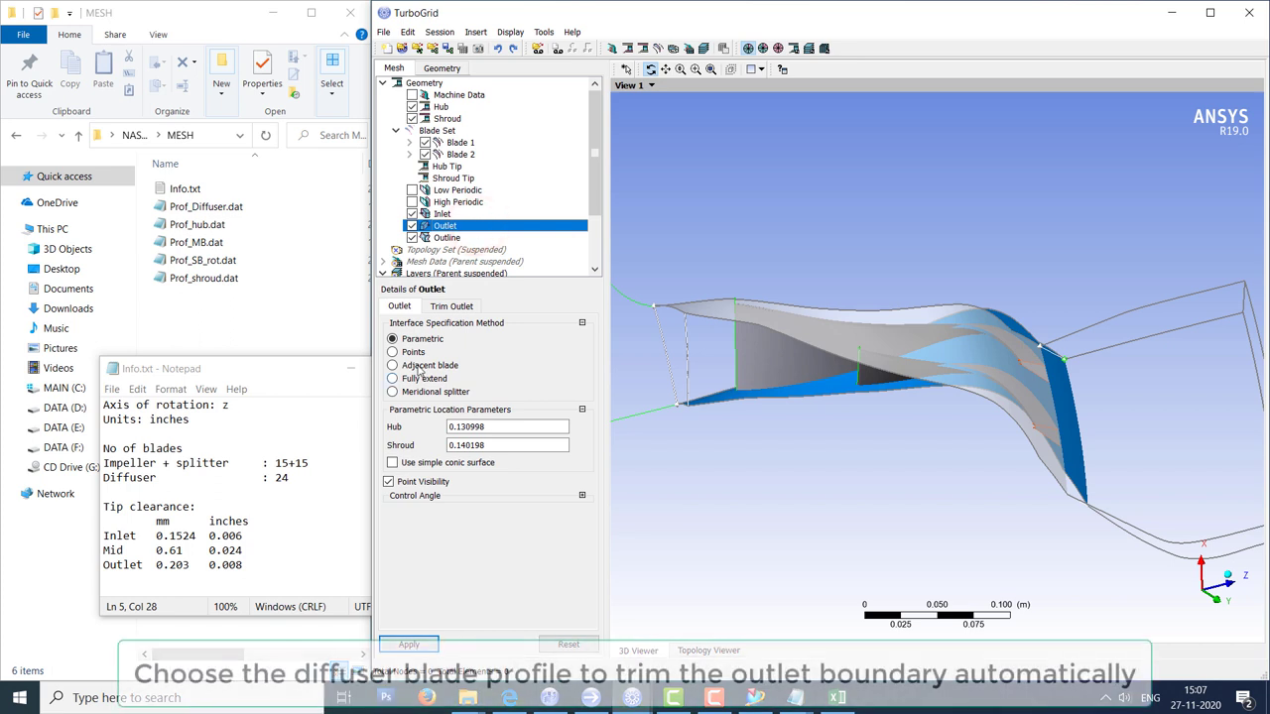
left_click(419, 367)
left_click(584, 413)
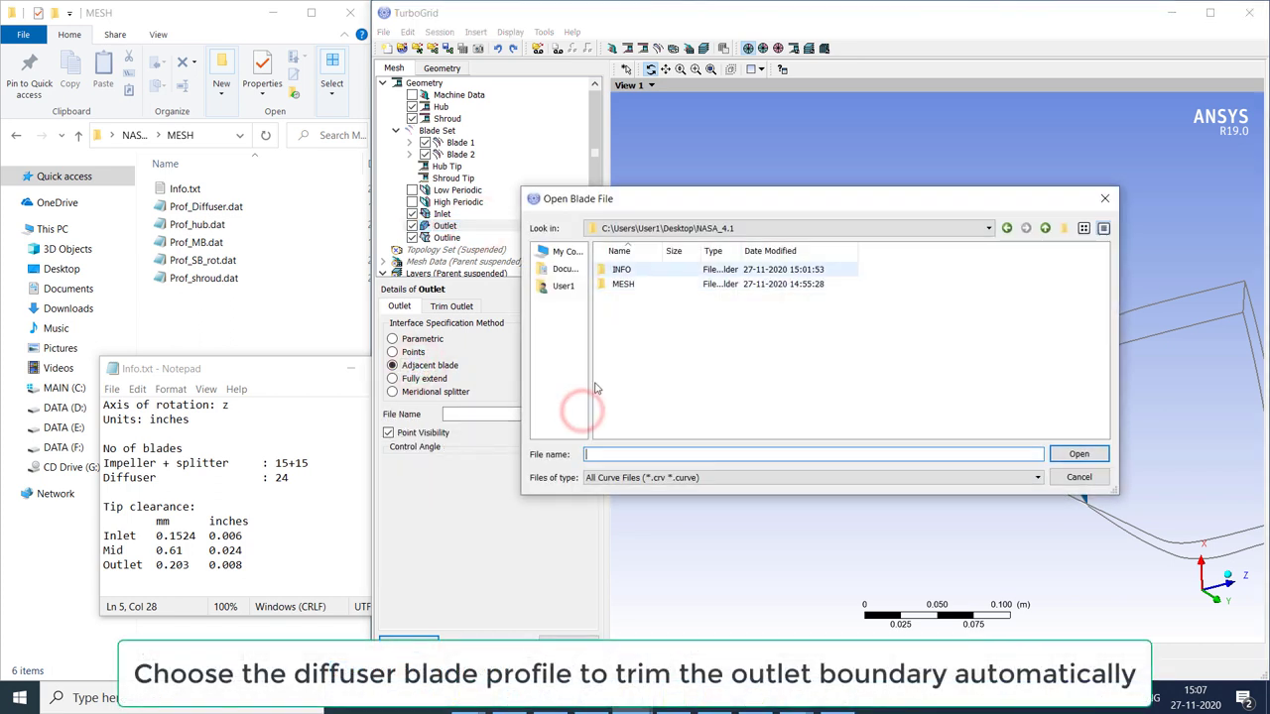
double_click(623, 285)
left_click(627, 477)
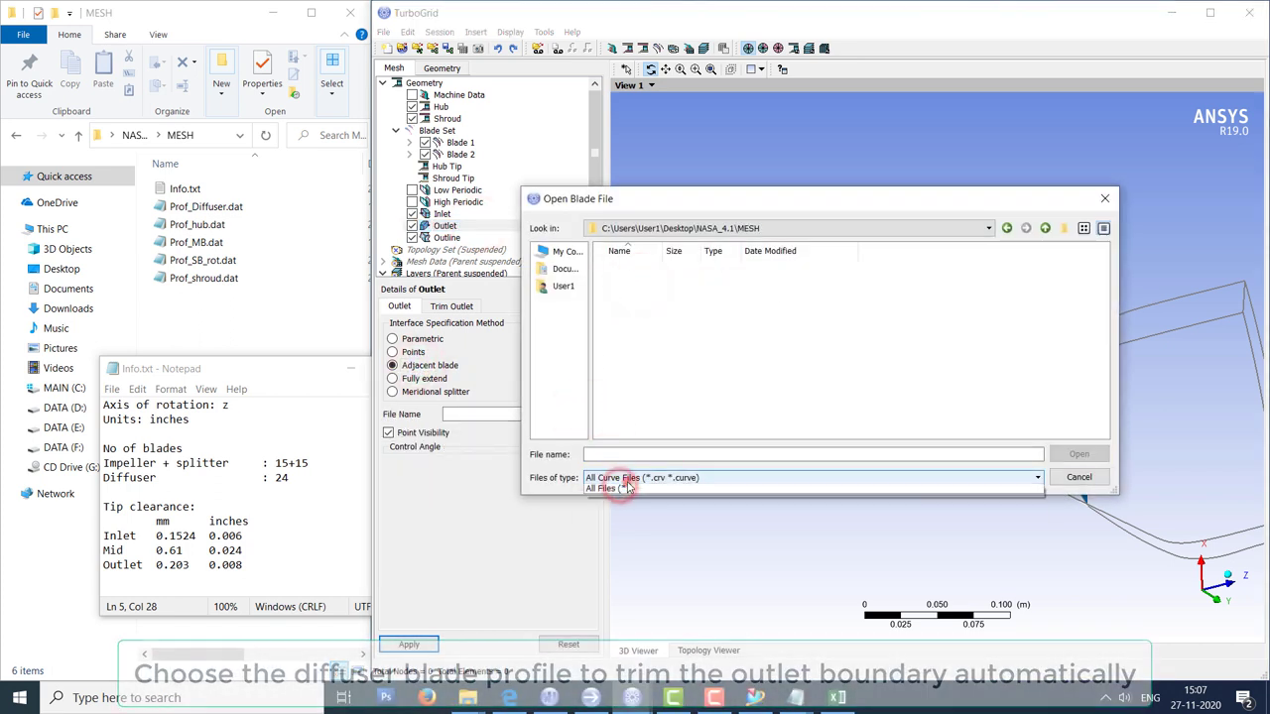
left_click(610, 518)
double_click(627, 285)
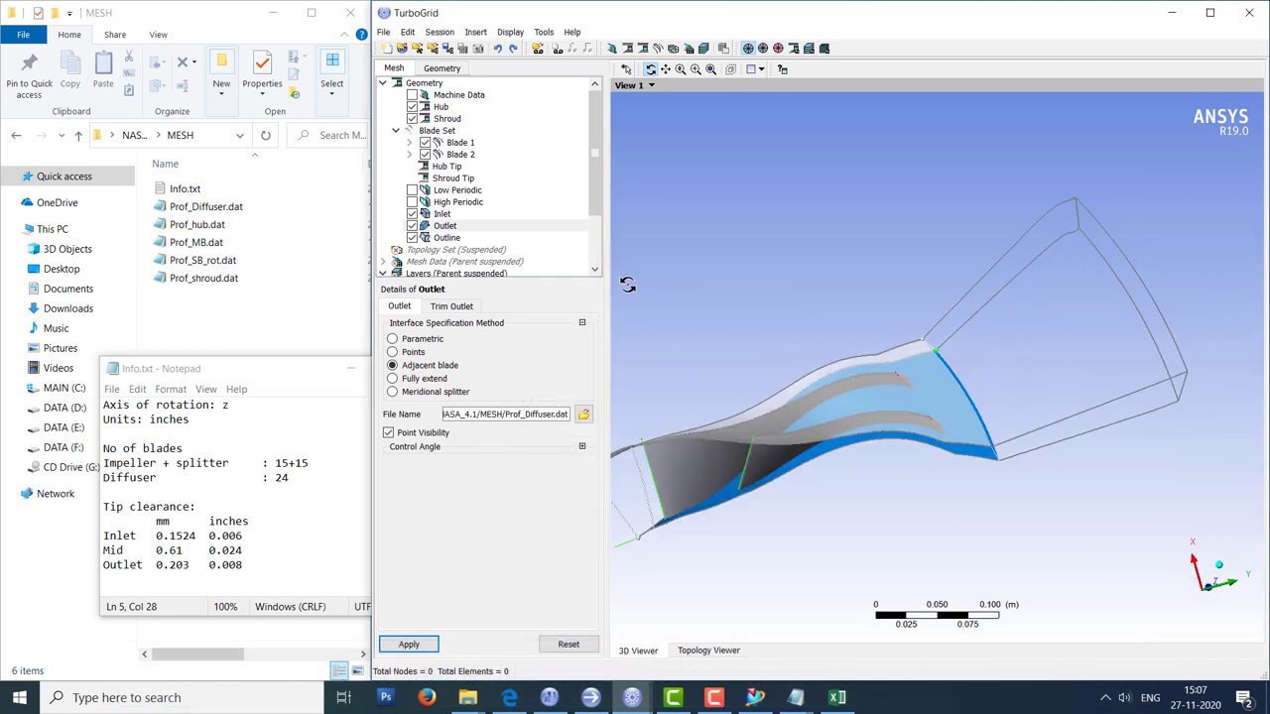
left_click(408, 644)
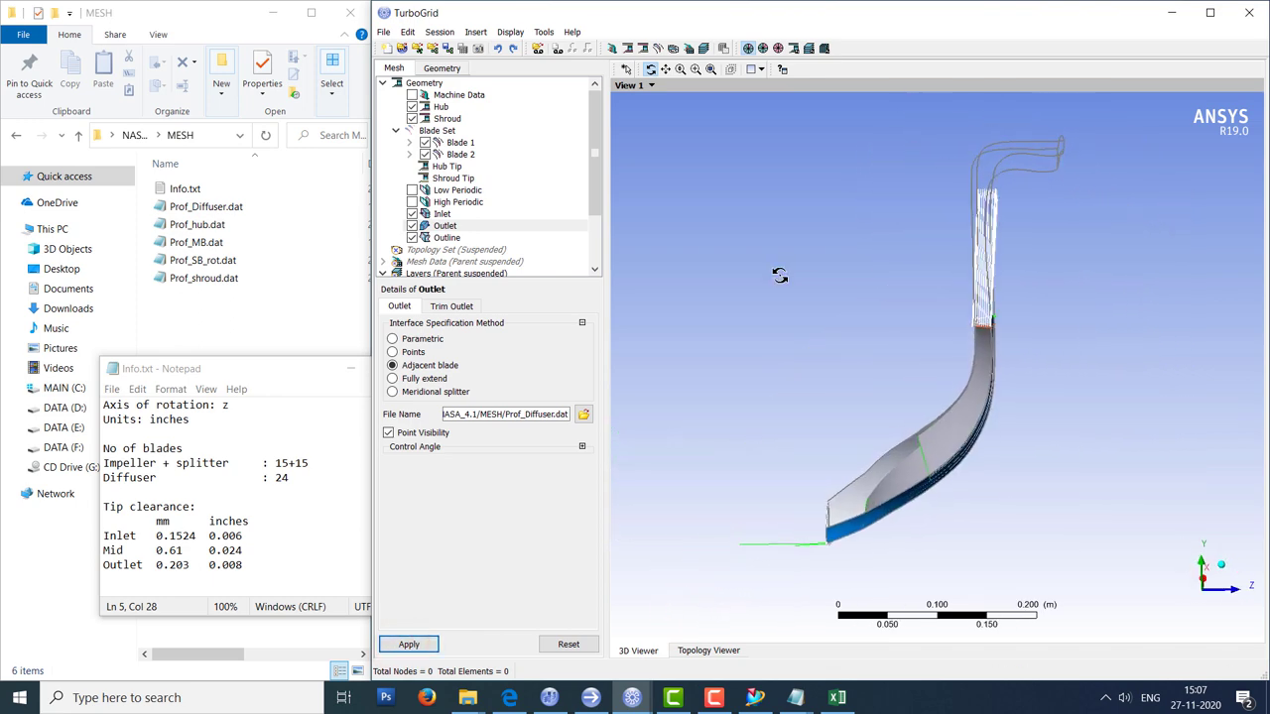
Unsuspend the Topology Set so that the blade topology and mesh layers are generated.
scroll(780, 276, "up", 2)
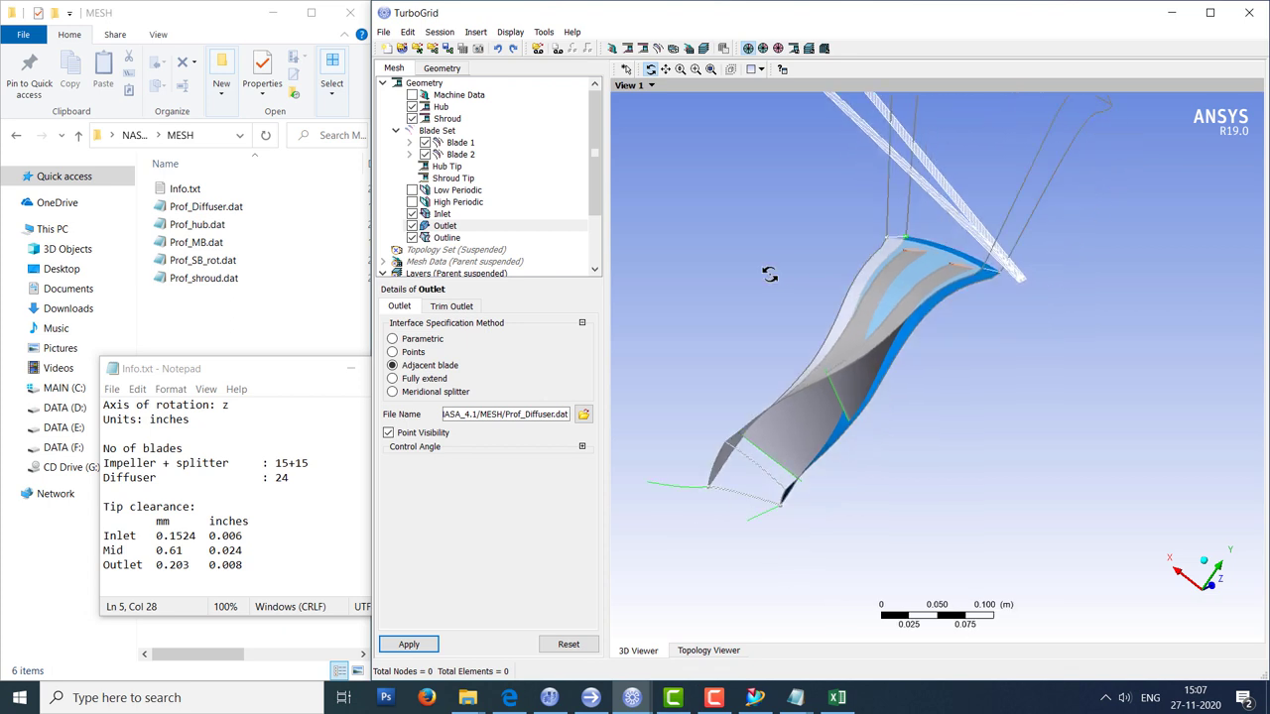
right_click(496, 251)
left_click(607, 377)
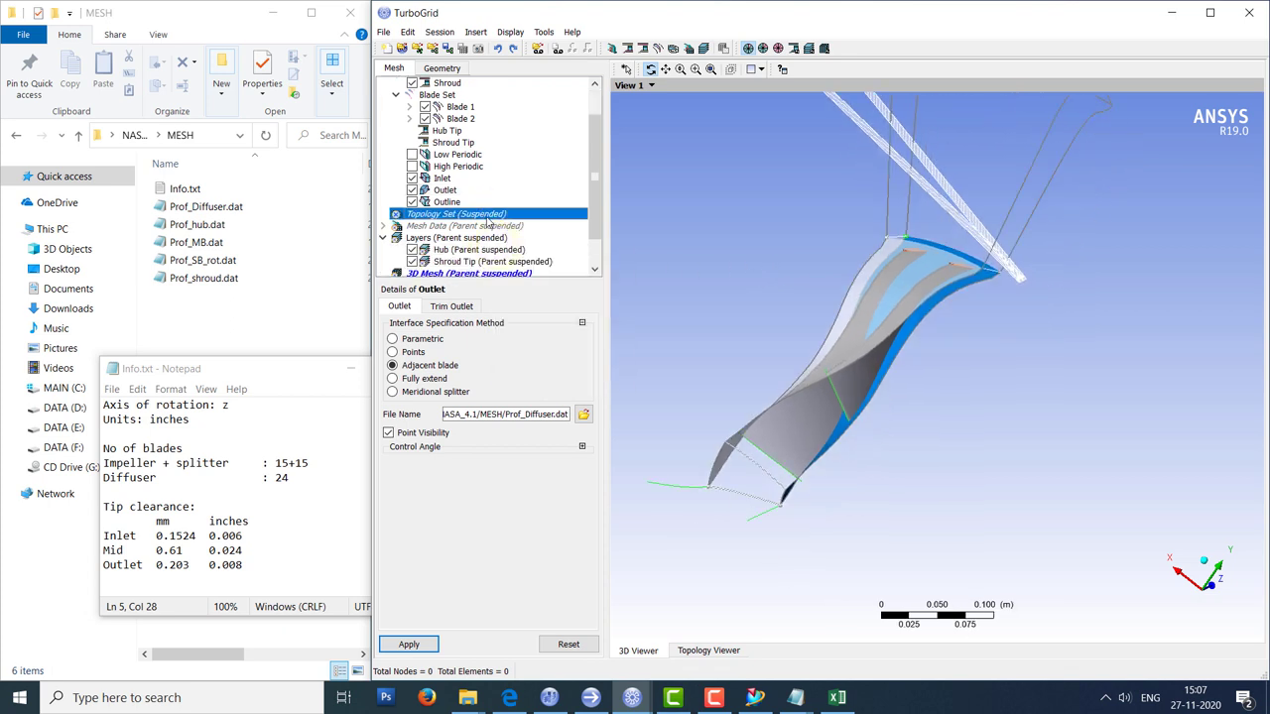
right_click(488, 222)
left_click(575, 347)
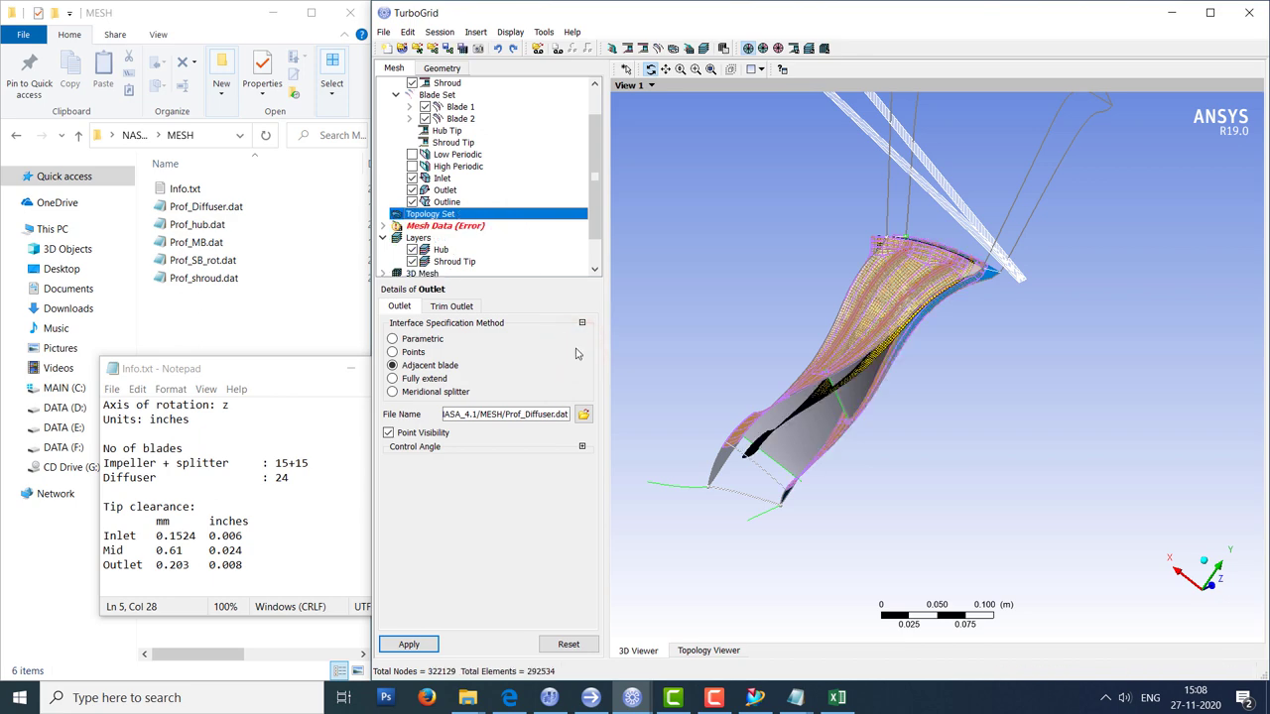
Maximize the program window, enlarge the 3D view, and open the Mesh Data settings with their pane wide enough to read.
left_click(1209, 12)
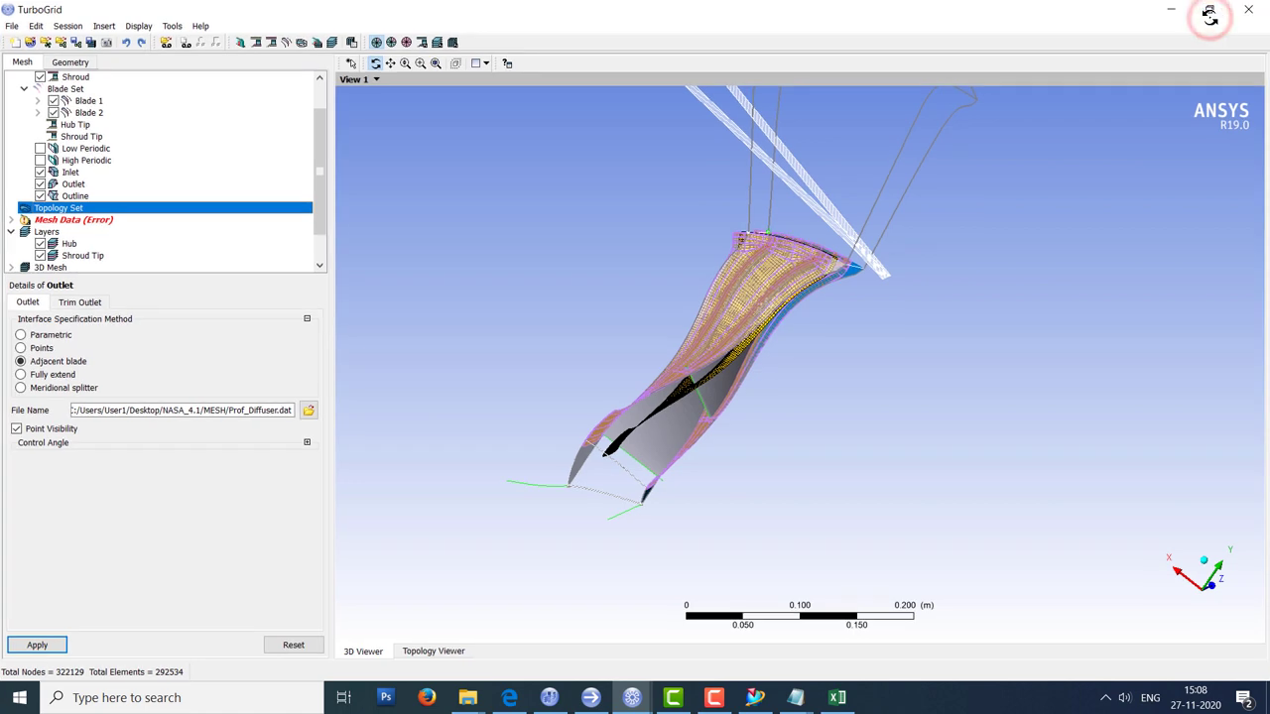
left_click_drag(332, 349, 195, 330)
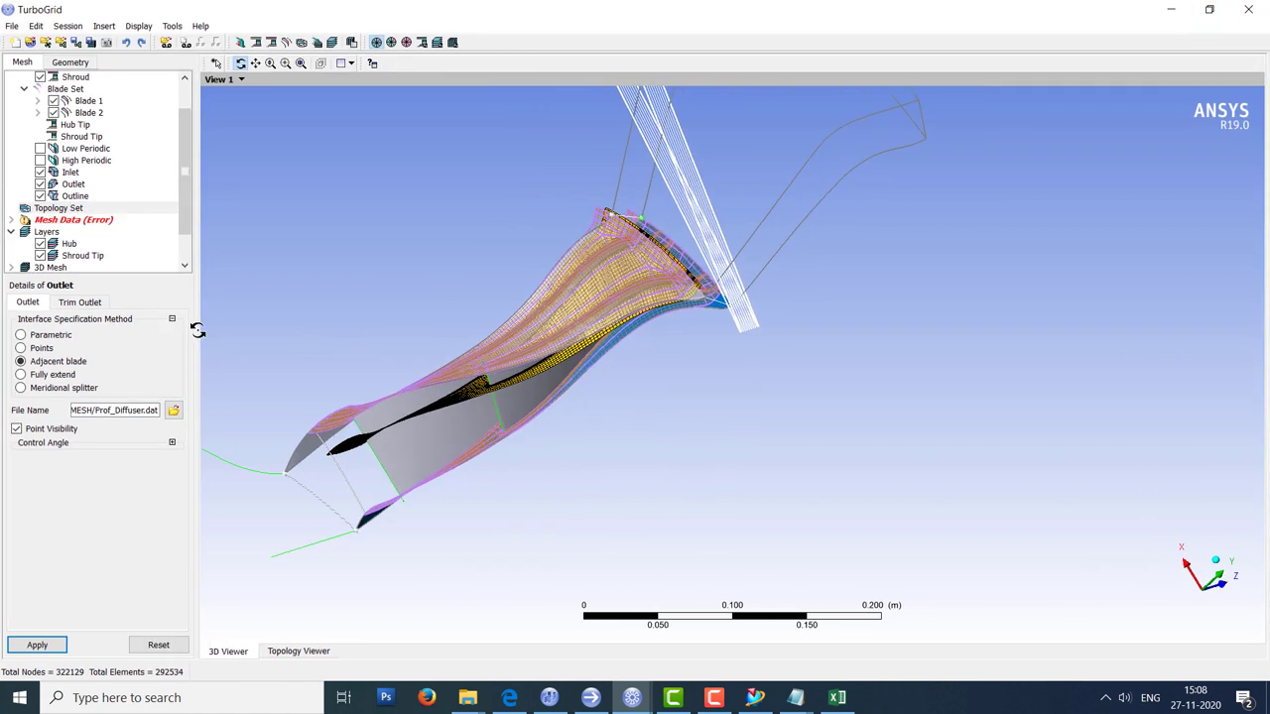
double_click(87, 219)
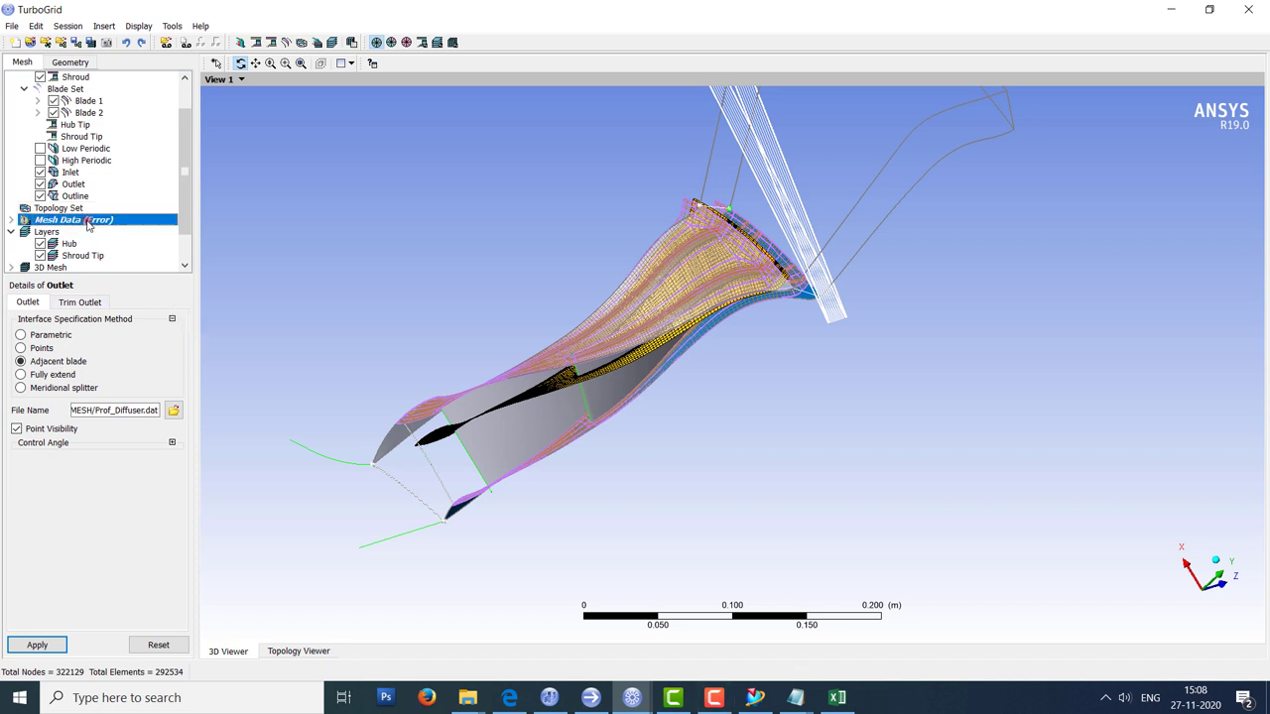
scroll(182, 173, "down", 3)
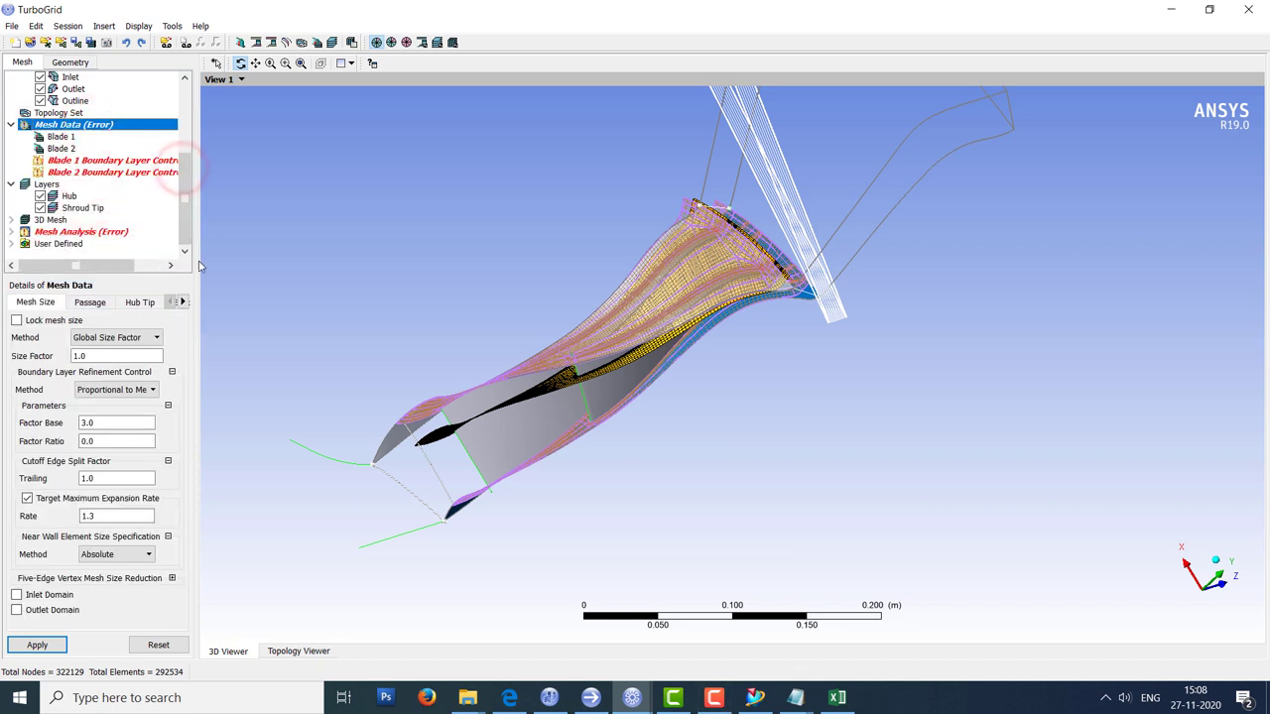
left_click_drag(198, 261, 236, 267)
Disable Target Maximum Expansion Rate, set the near-wall element size method to y+ with Reynolds number 1.5e+06, and apply.
left_click(84, 499)
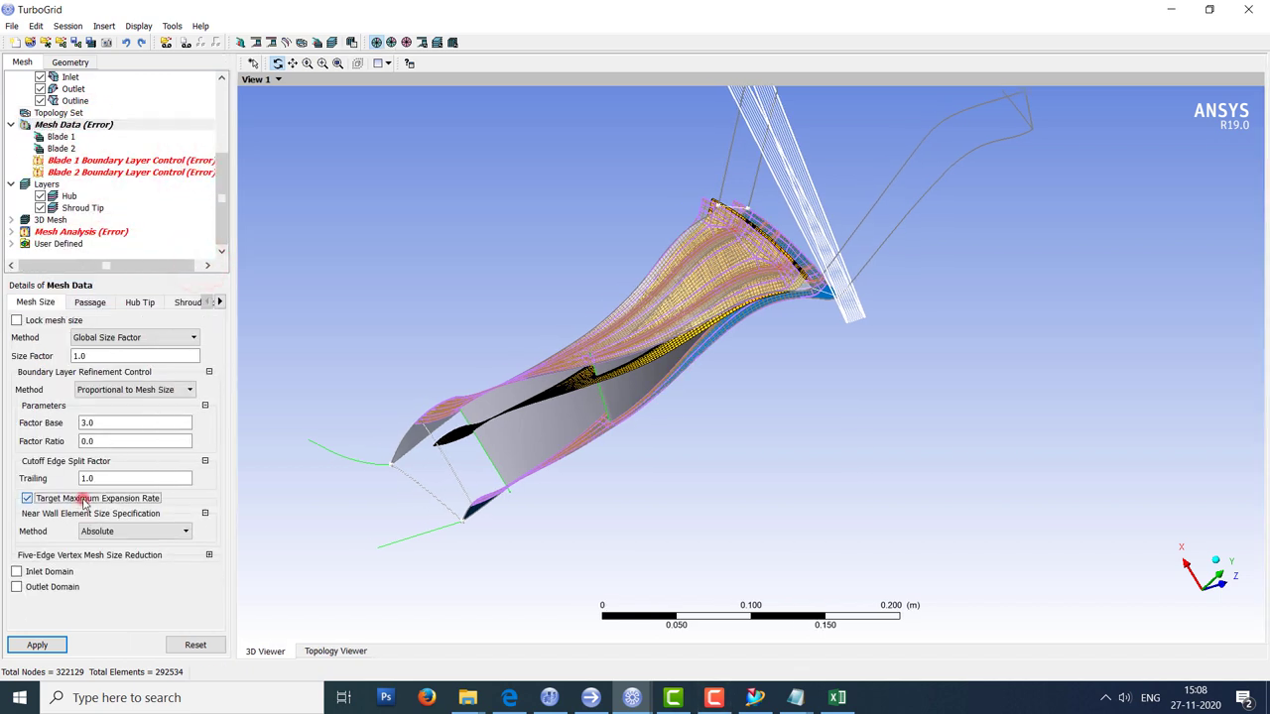
left_click(120, 533)
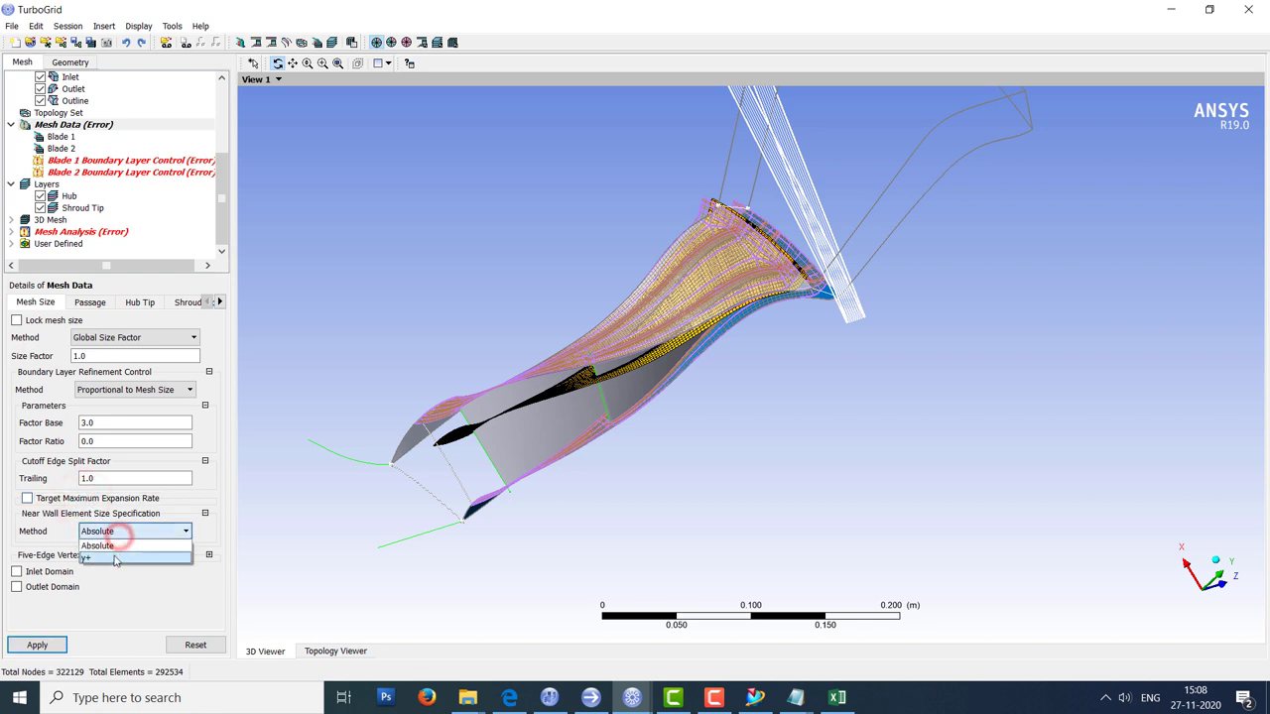
left_click(109, 547)
left_click(89, 549)
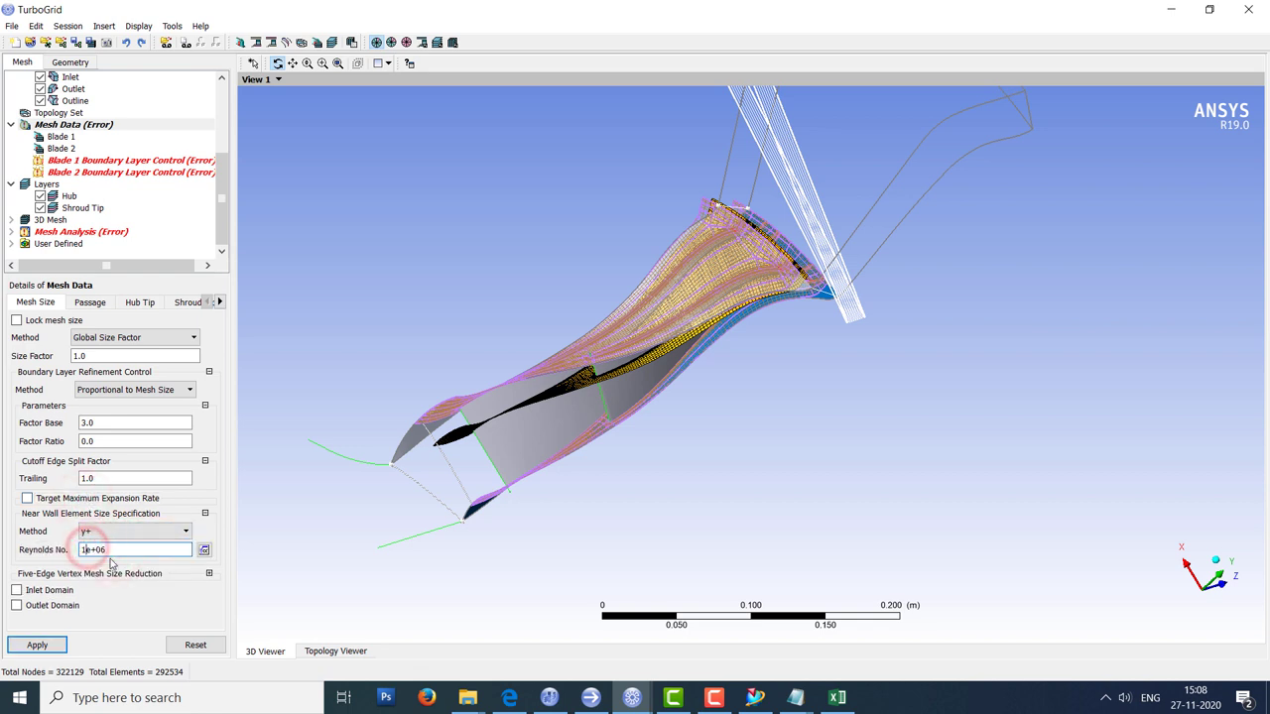
left_click(43, 642)
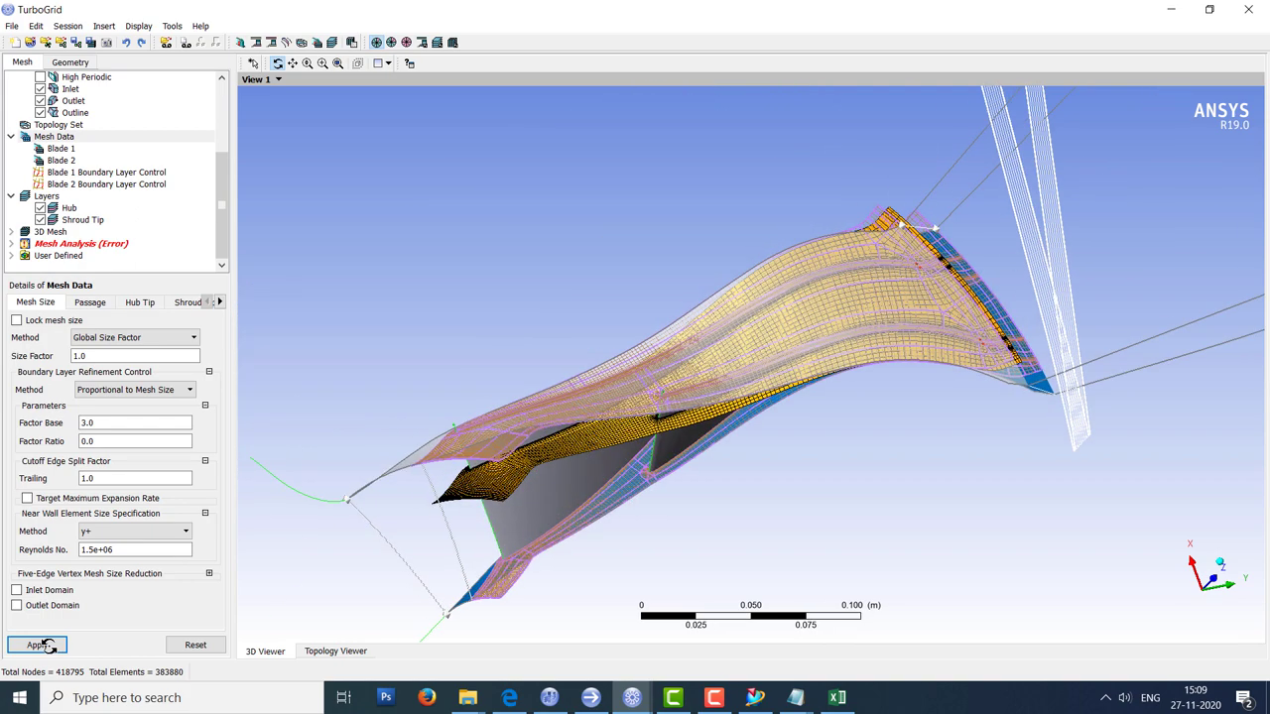
Set the mesh global size factor to 0.9 and the passage spanwise distribution to Element Count and Size with 32 elements.
double_click(78, 137)
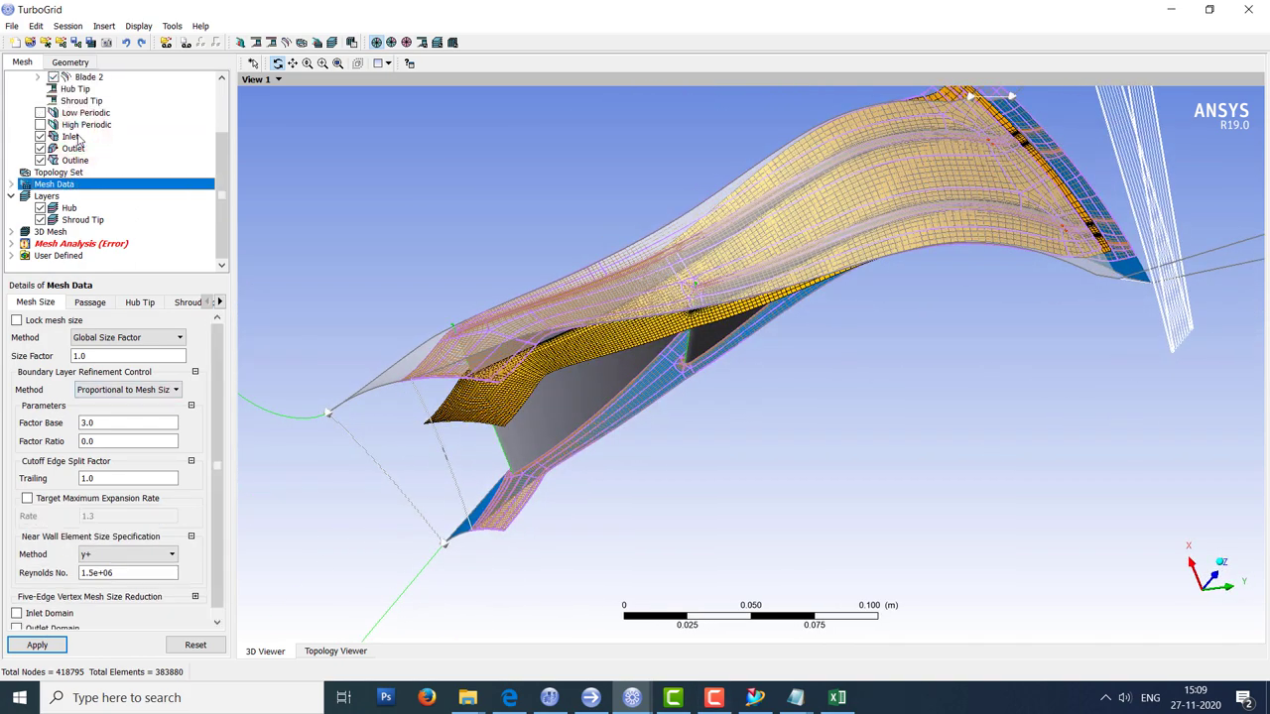
double_click(97, 356)
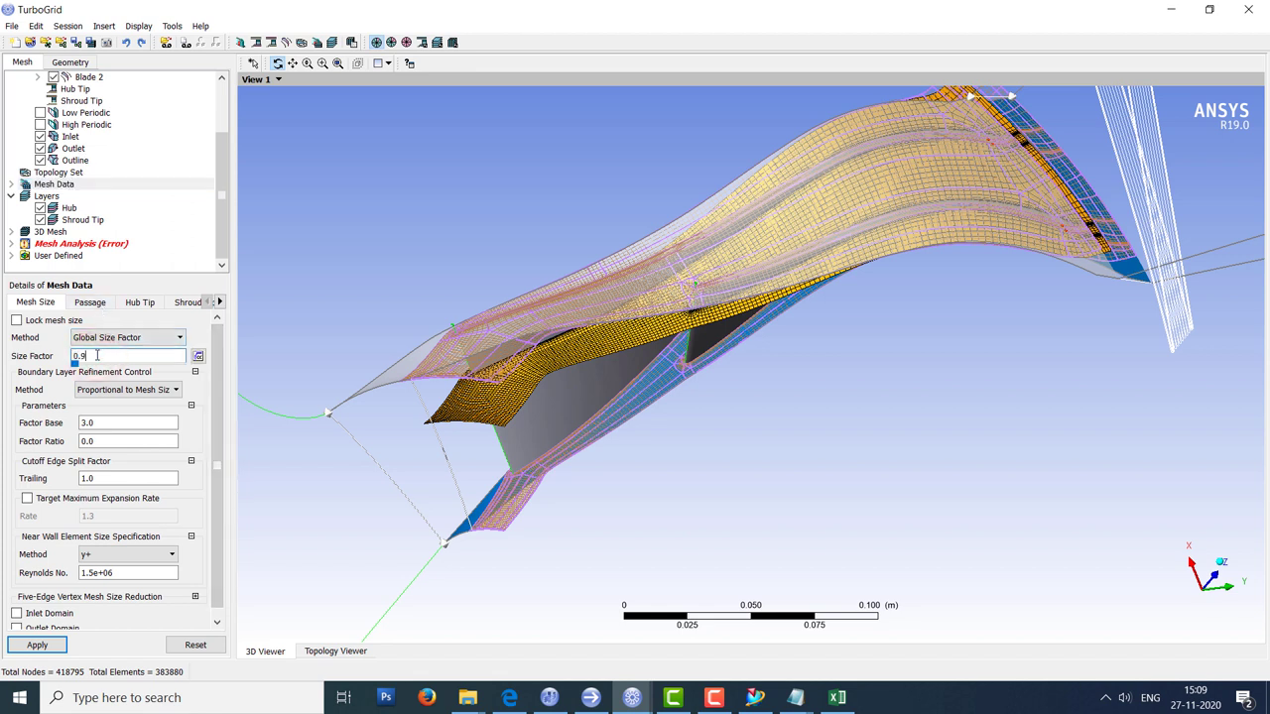
left_click(88, 303)
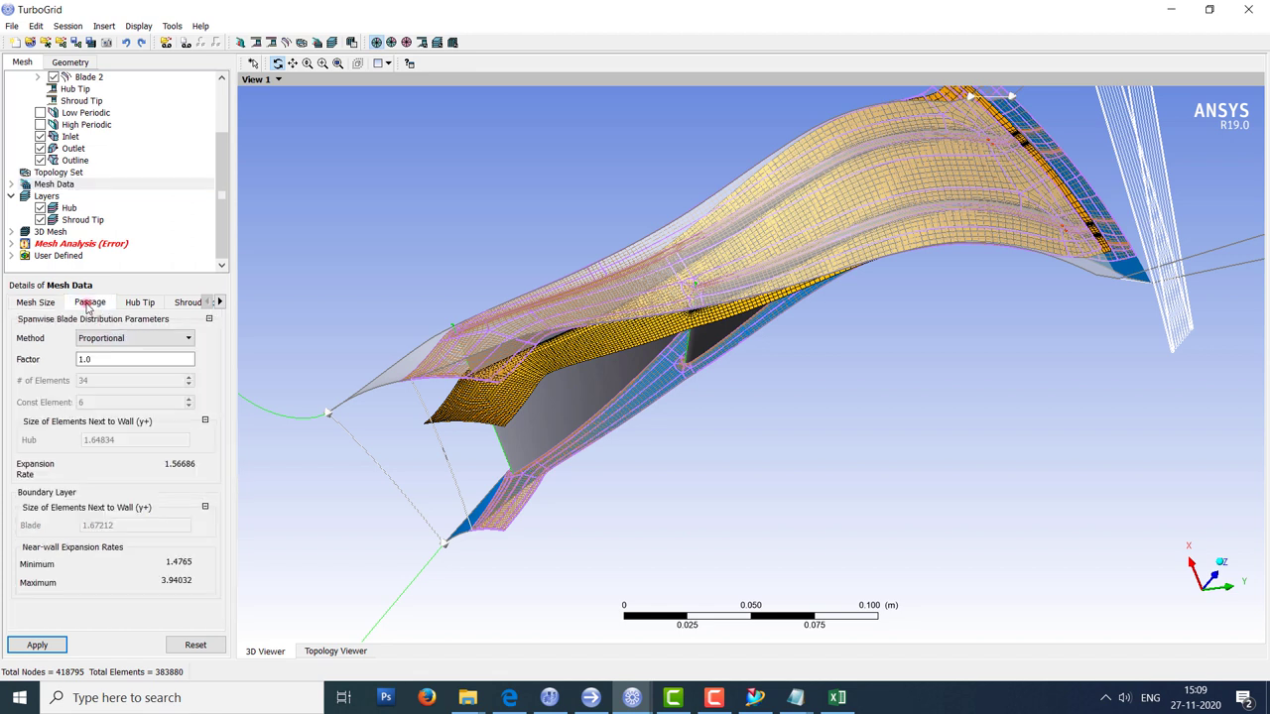
left_click(129, 338)
left_click(119, 359)
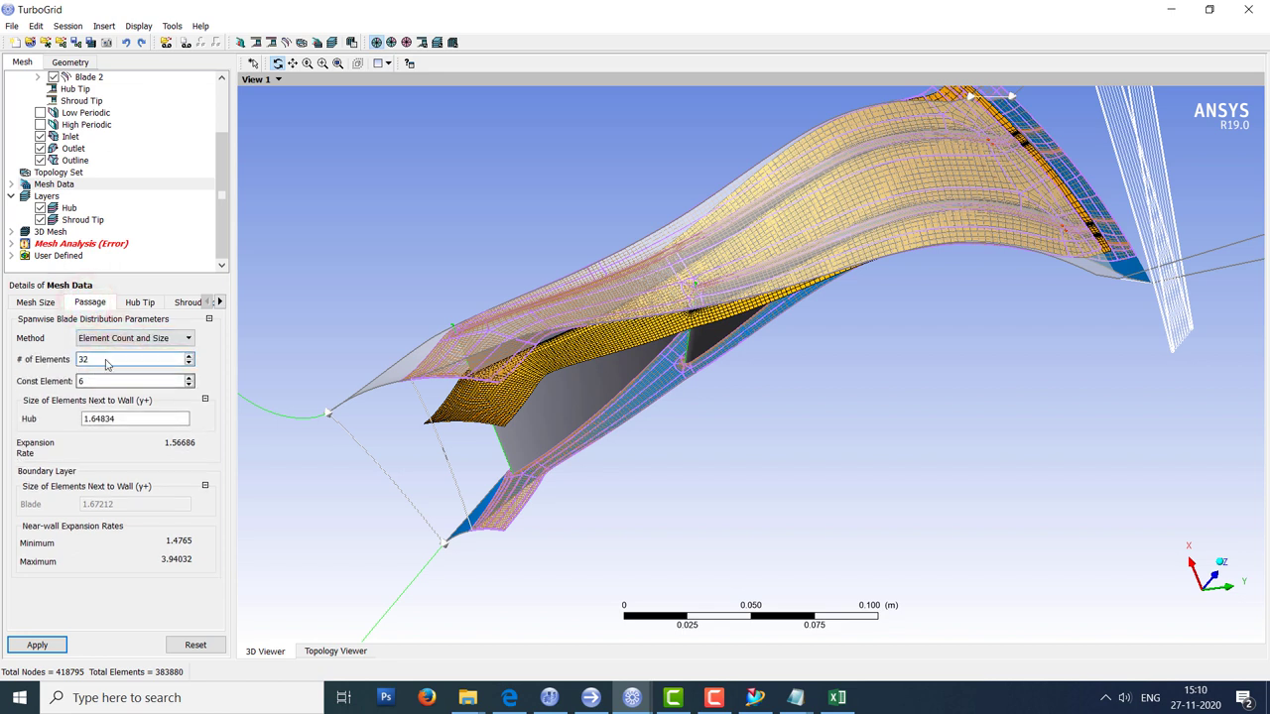
Show the INLET surface mesh from the 3D Mesh objects in the viewer.
left_click(10, 184)
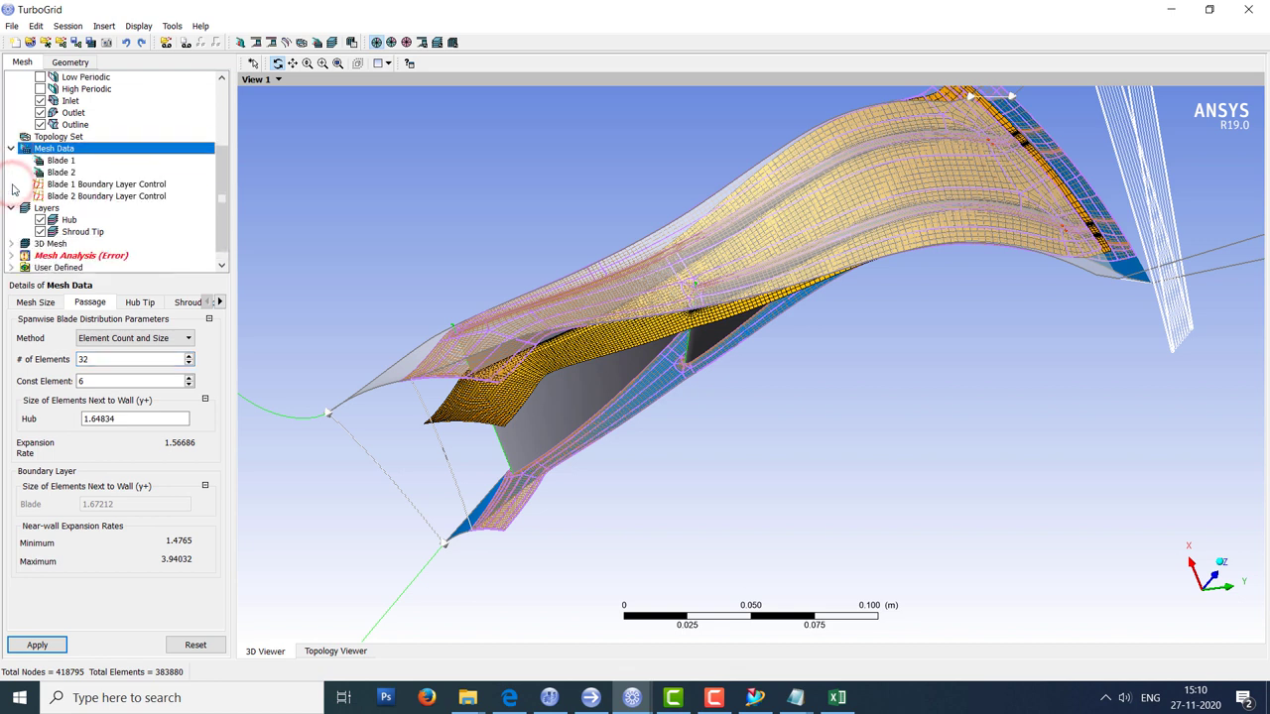
left_click(11, 231)
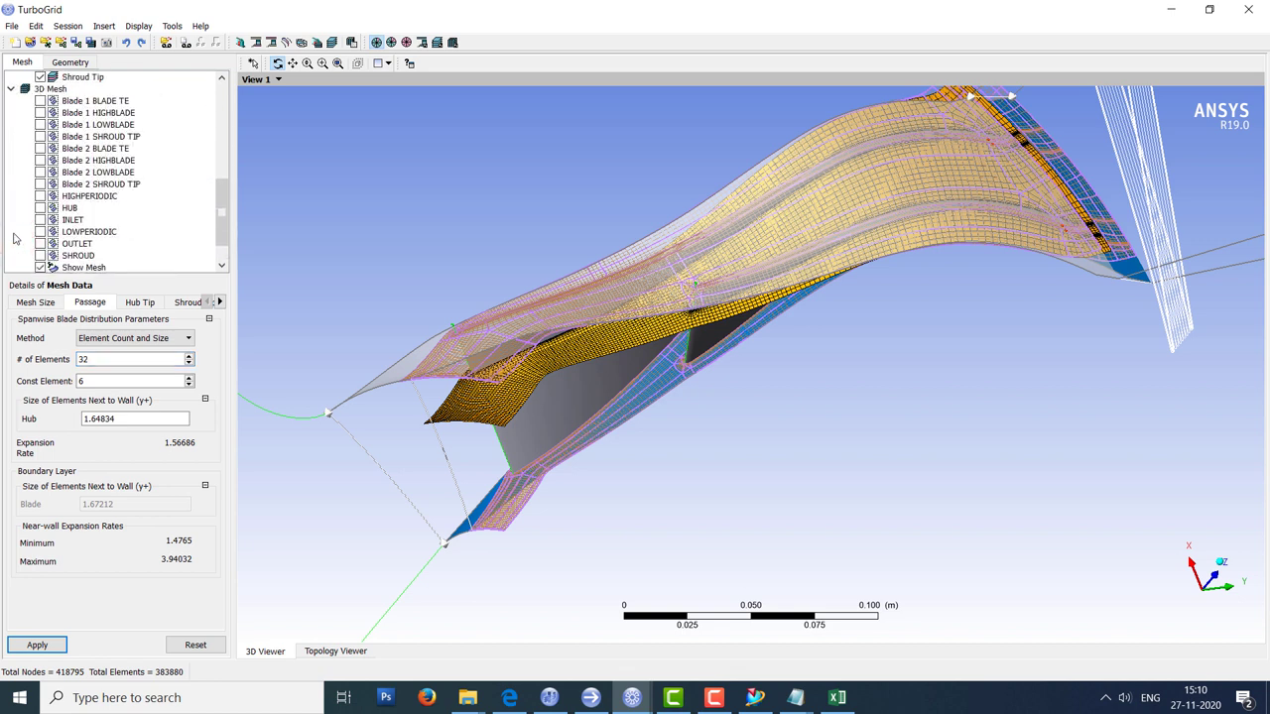
left_click(41, 220)
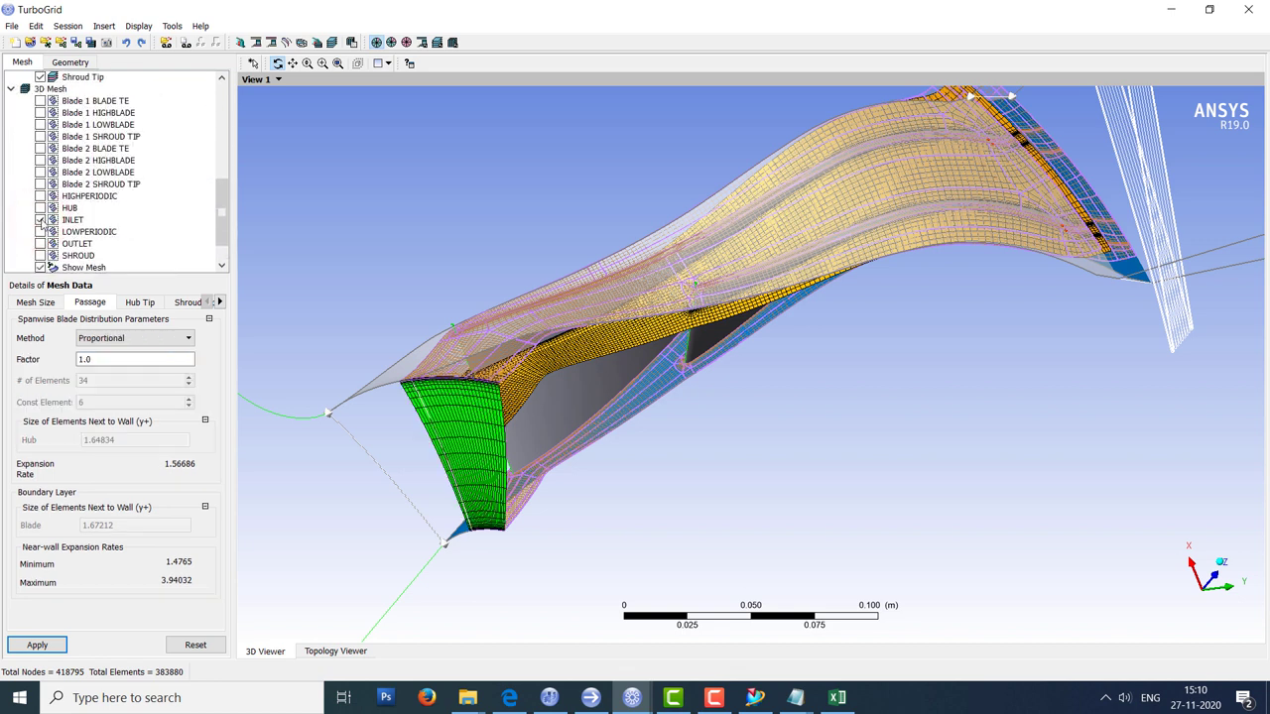
Re-enter a global size factor of 0.9 and set the passage spanwise method to Element Count and Size with 32 elements.
scroll(50, 189, "up", 4)
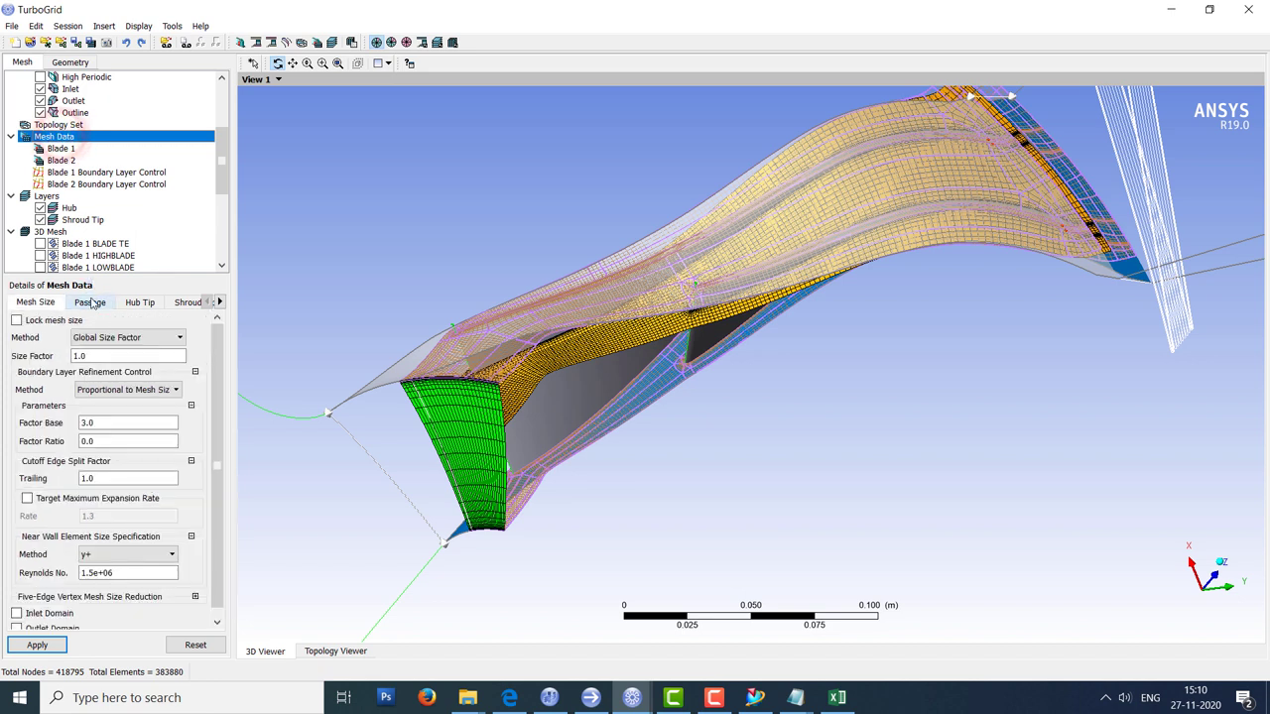
left_click(94, 357)
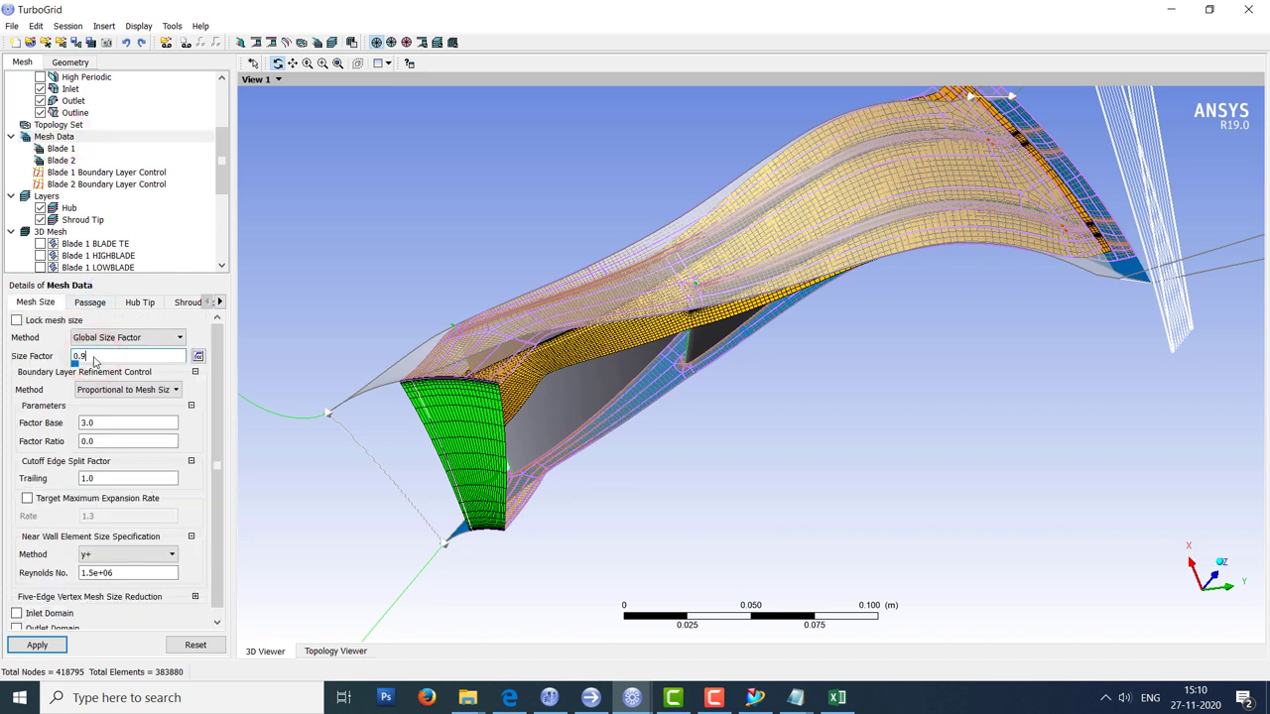
left_click(87, 301)
left_click(102, 338)
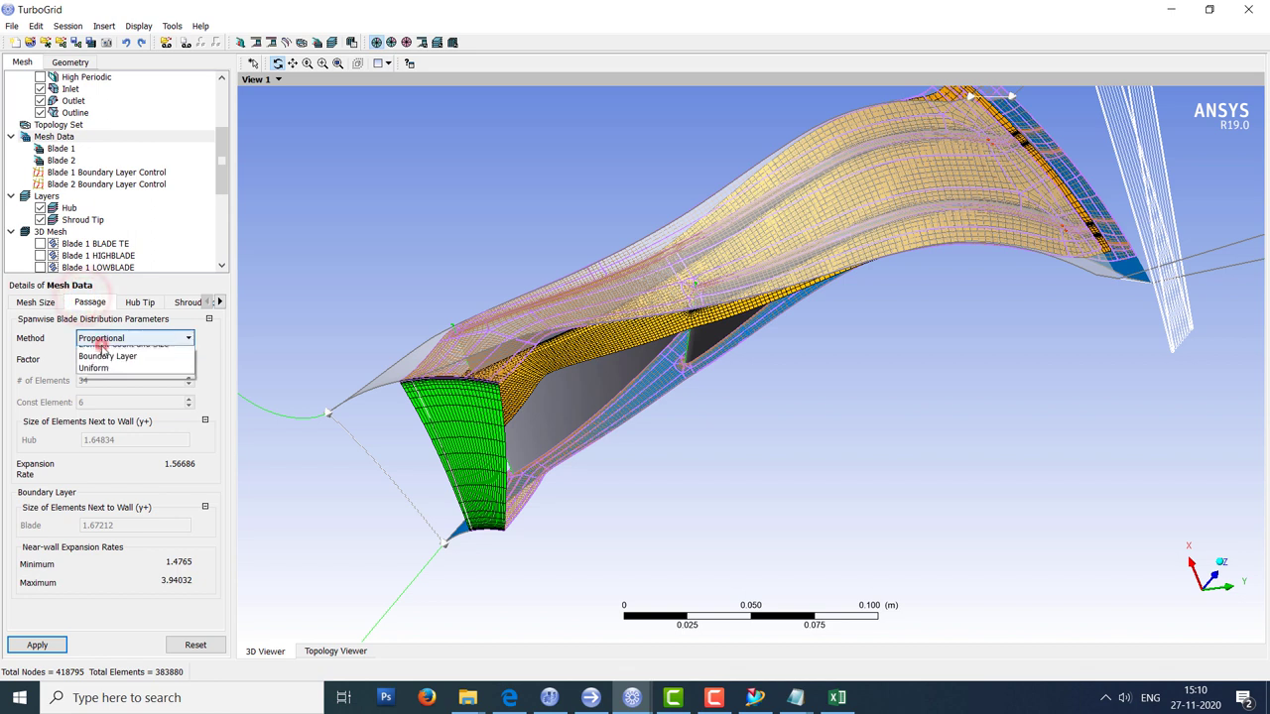
left_click(104, 352)
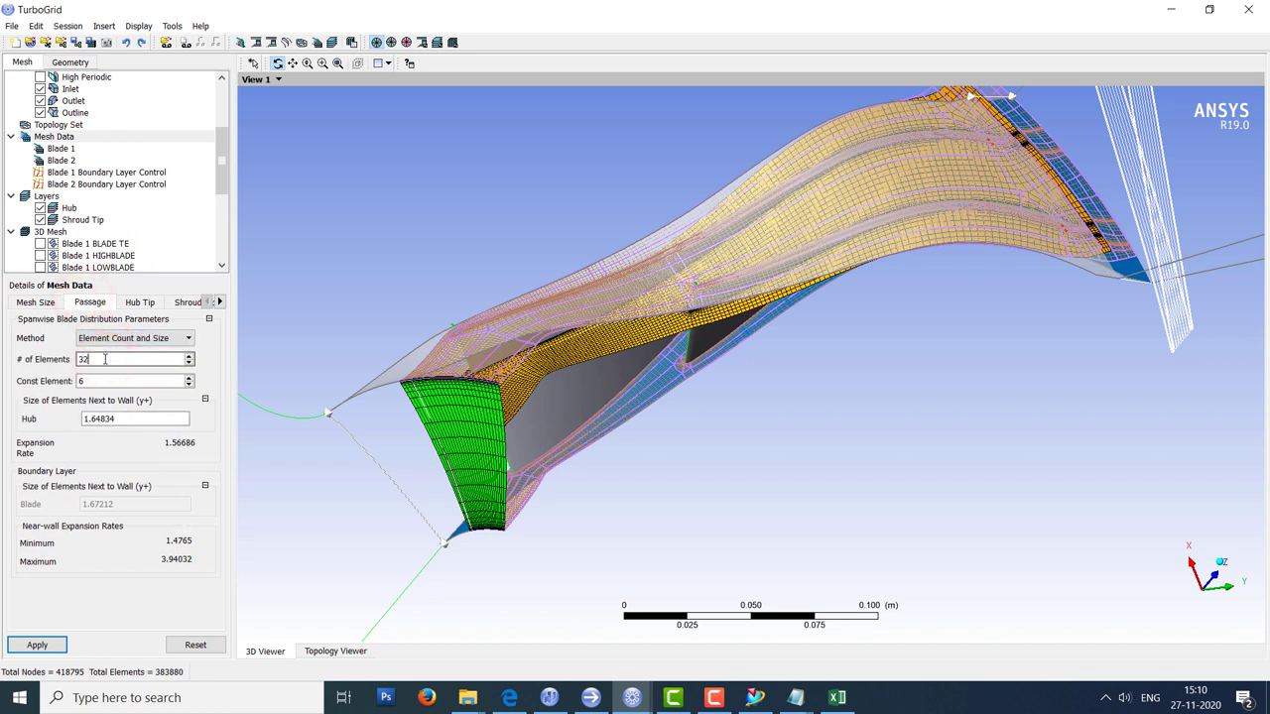
Set the passage's constant elements to 18 and the hub near-wall element size to y+ 5, and apply.
type("18")
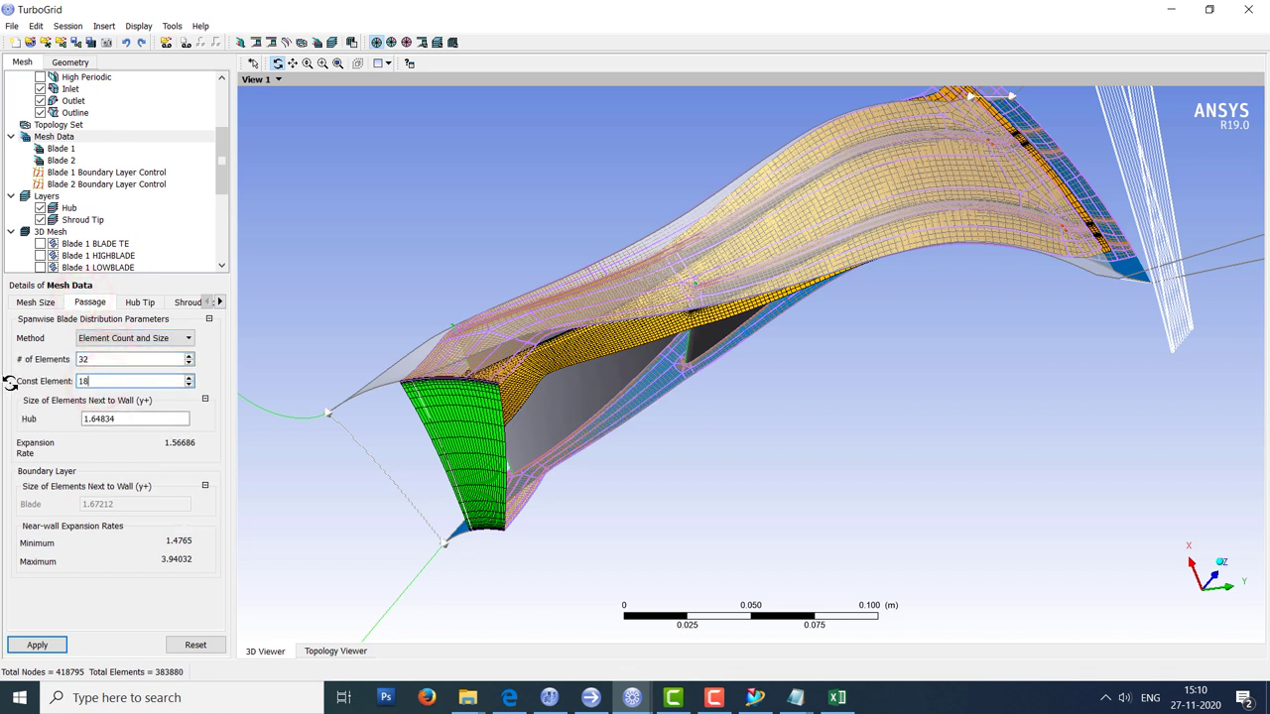
double_click(133, 422)
type("5")
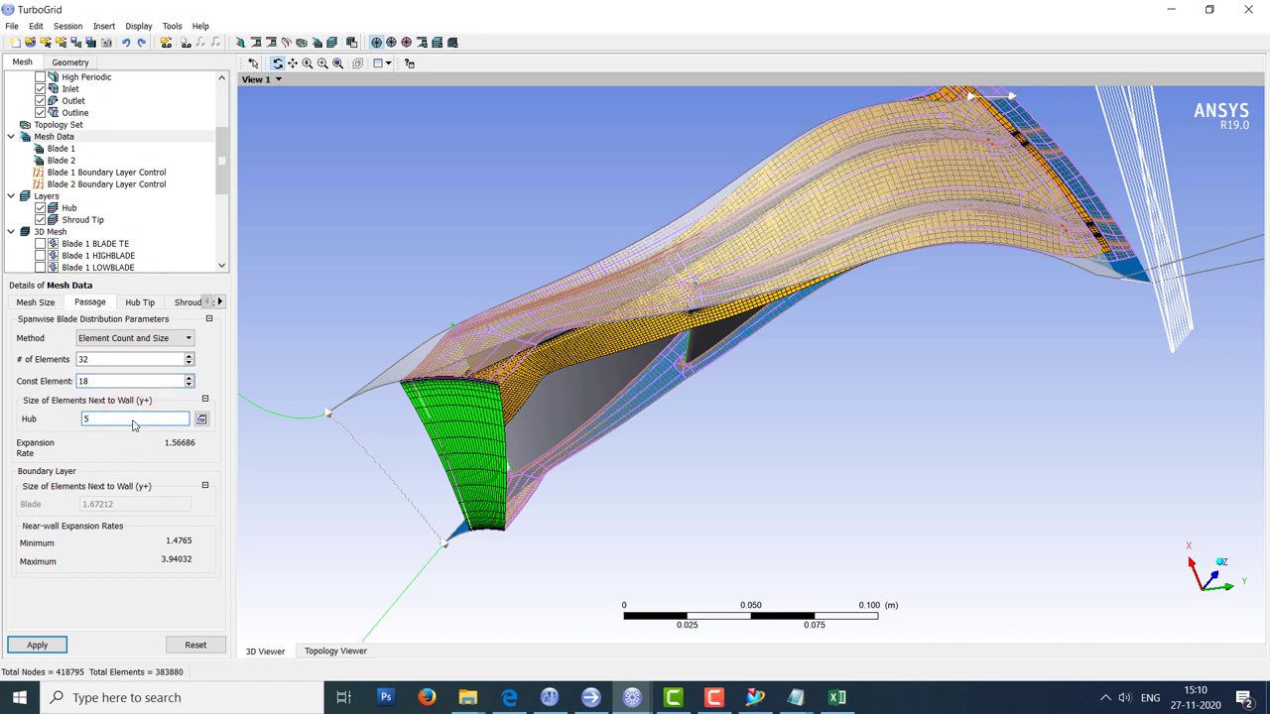
left_click(57, 645)
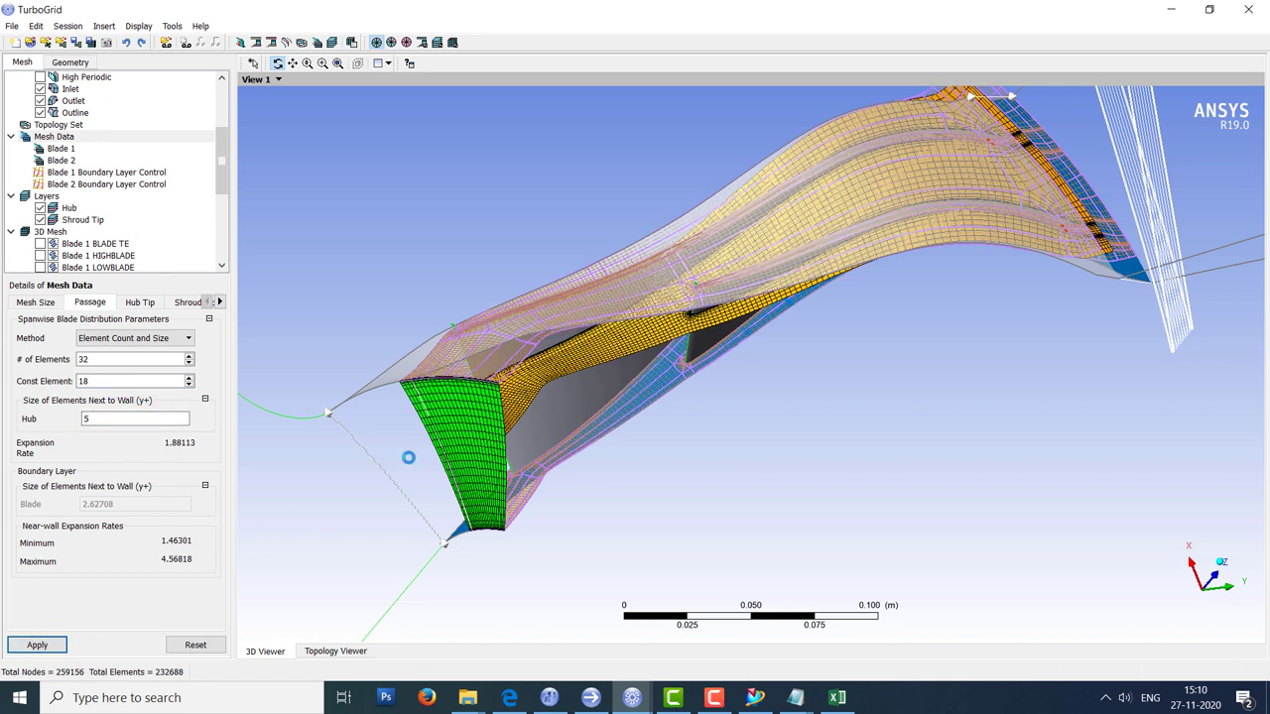
Review the Mesh Size and Passage settings and check the mesh quality measures in the mesh statistics.
left_click(39, 303)
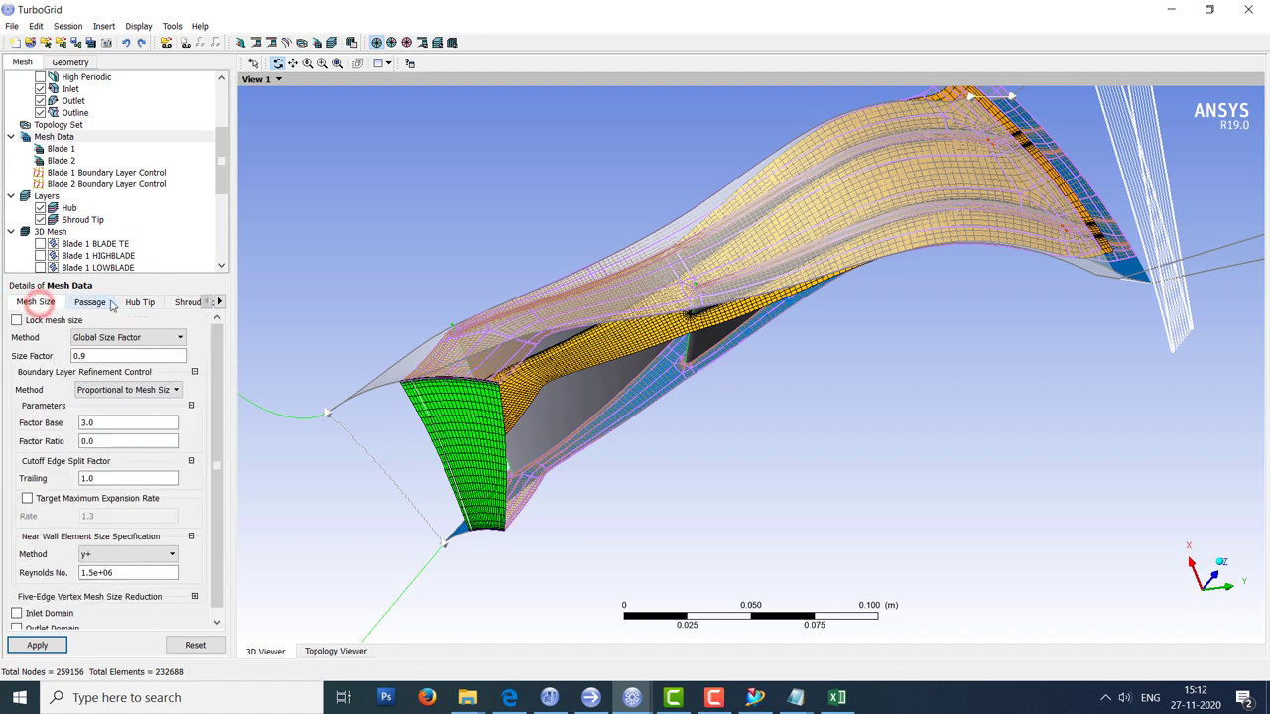
left_click(92, 302)
scroll(108, 246, "down", 5)
double_click(107, 246)
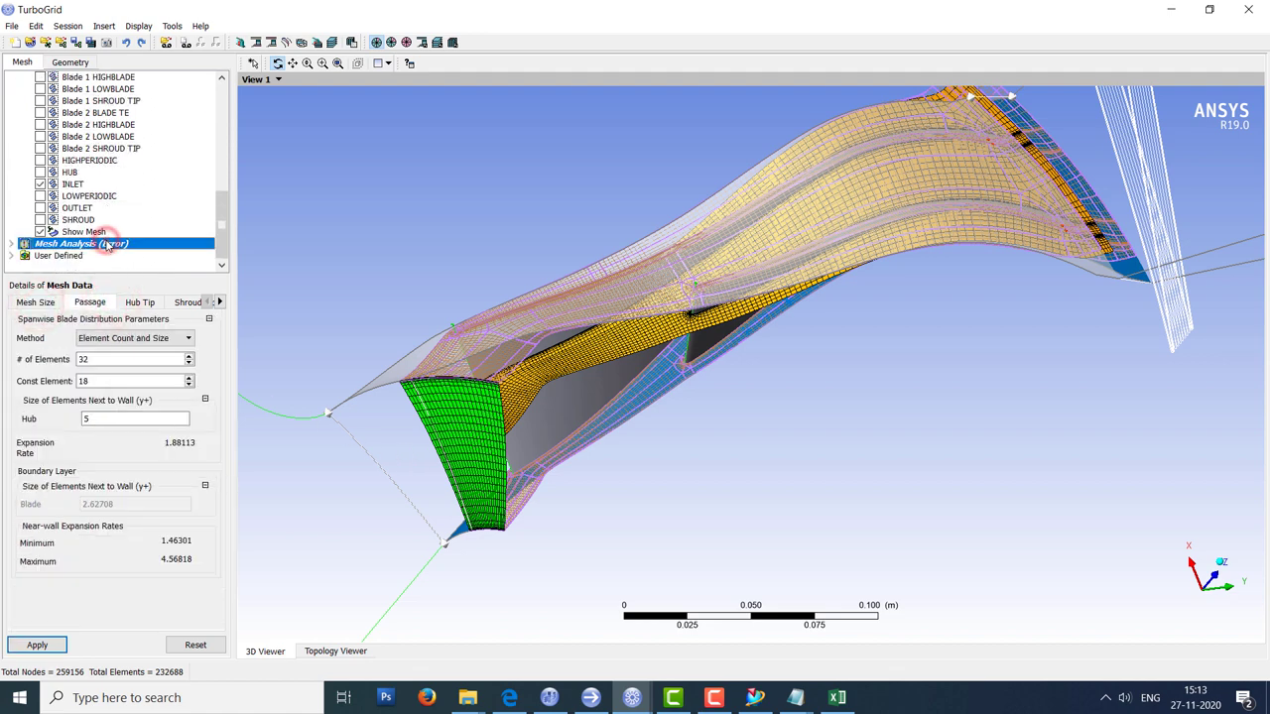
left_click_drag(178, 339, 217, 340)
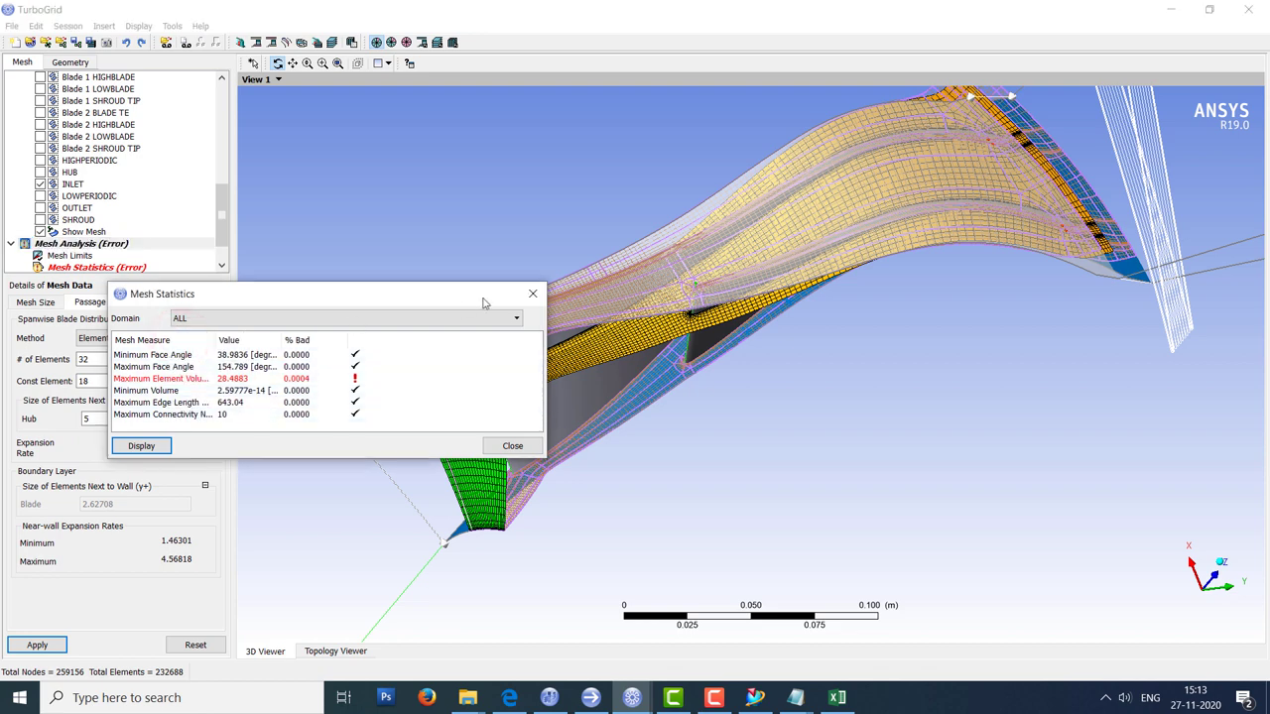
left_click(529, 295)
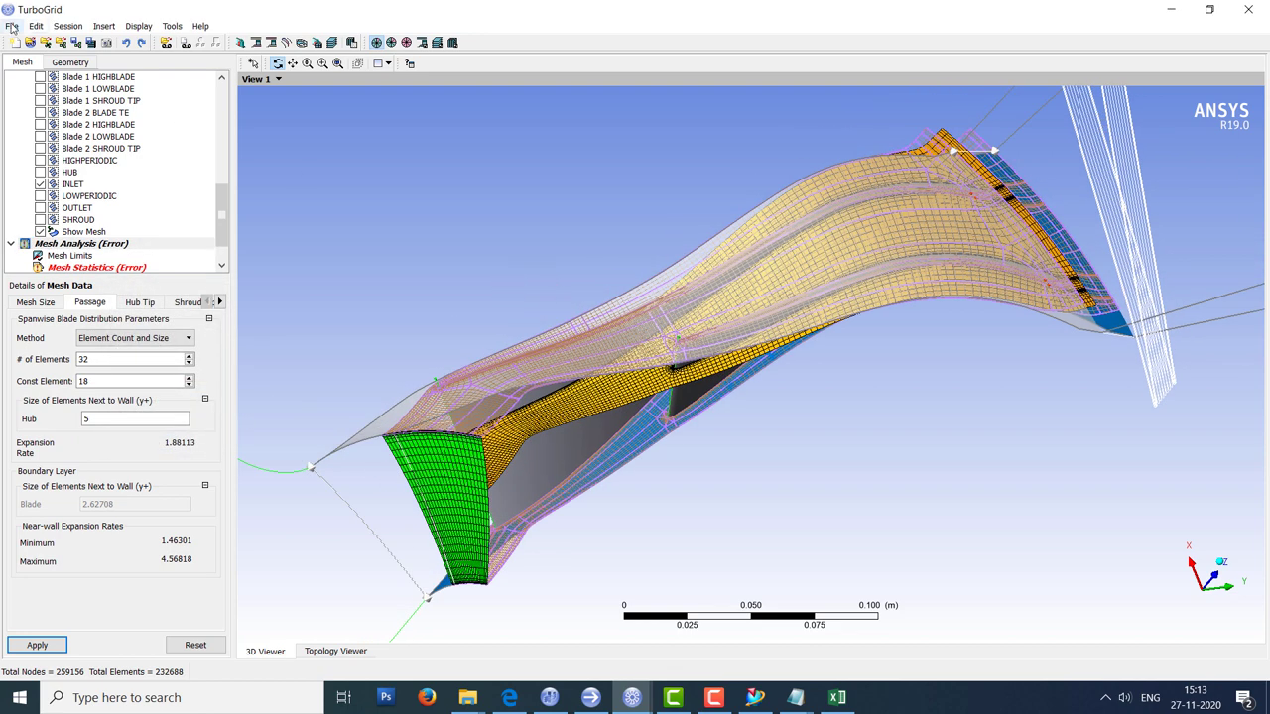
Save the state as Impeller_NASA_4.1 in the MESH folder of NASA_4.1.
left_click(12, 27)
key("Down")
key("Down")
key("Down")
key("Down")
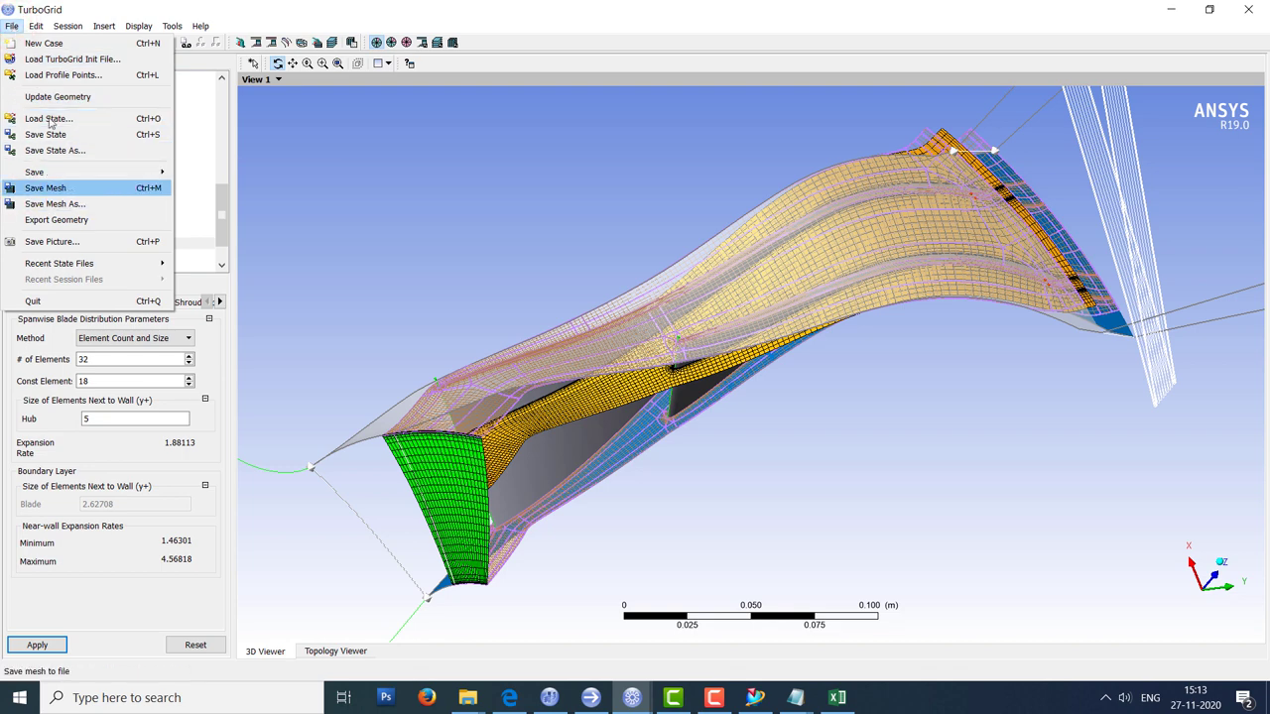
left_click(54, 149)
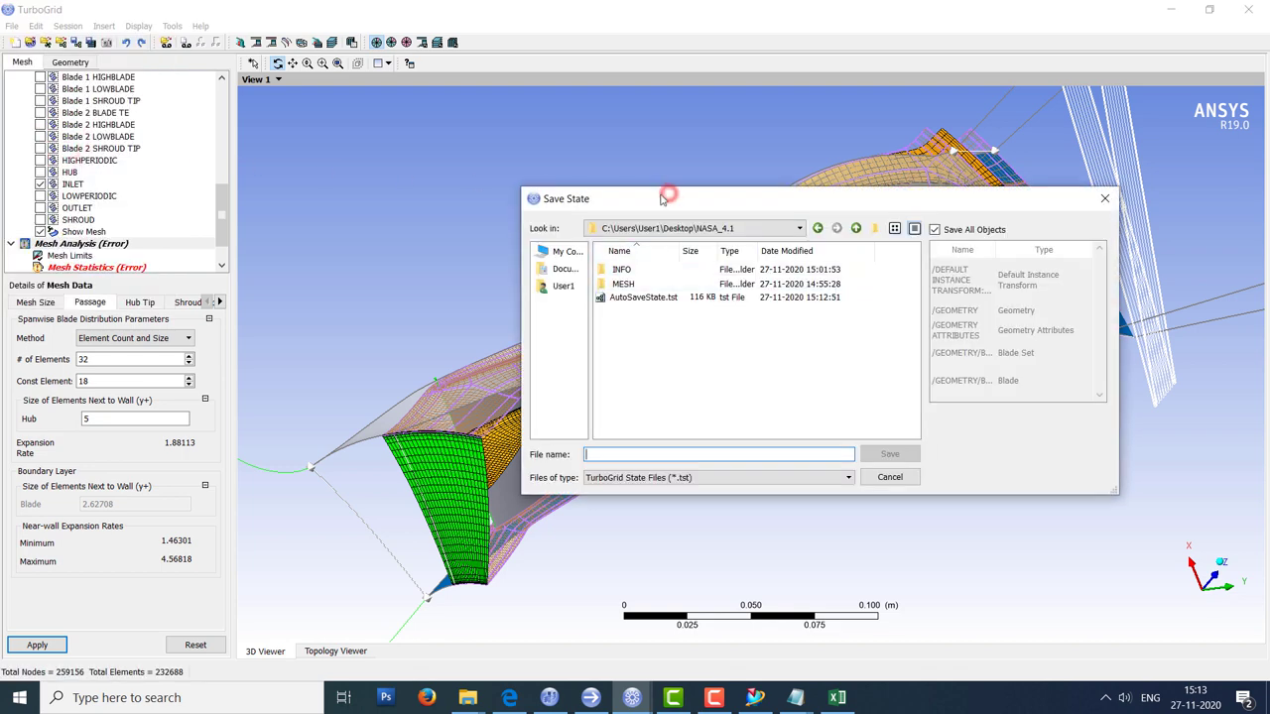
left_click_drag(663, 198, 303, 168)
double_click(258, 253)
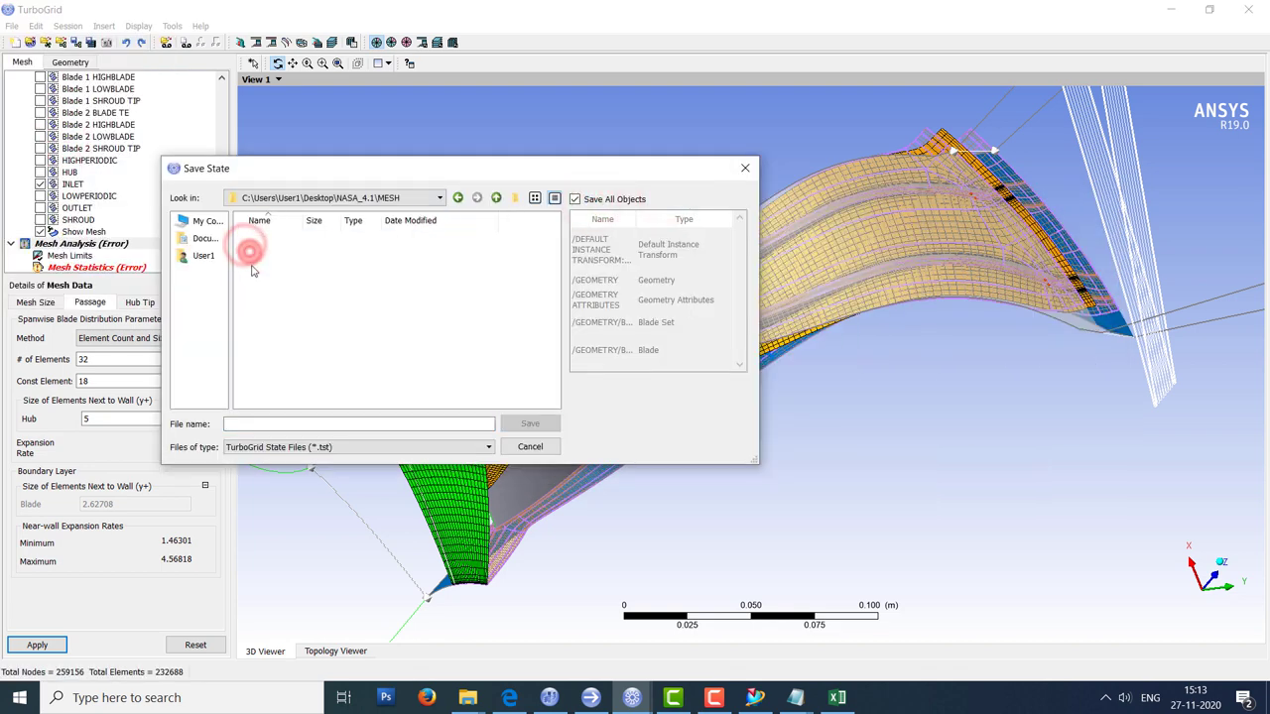
left_click(273, 424)
type("Impeller_NASA_4.1")
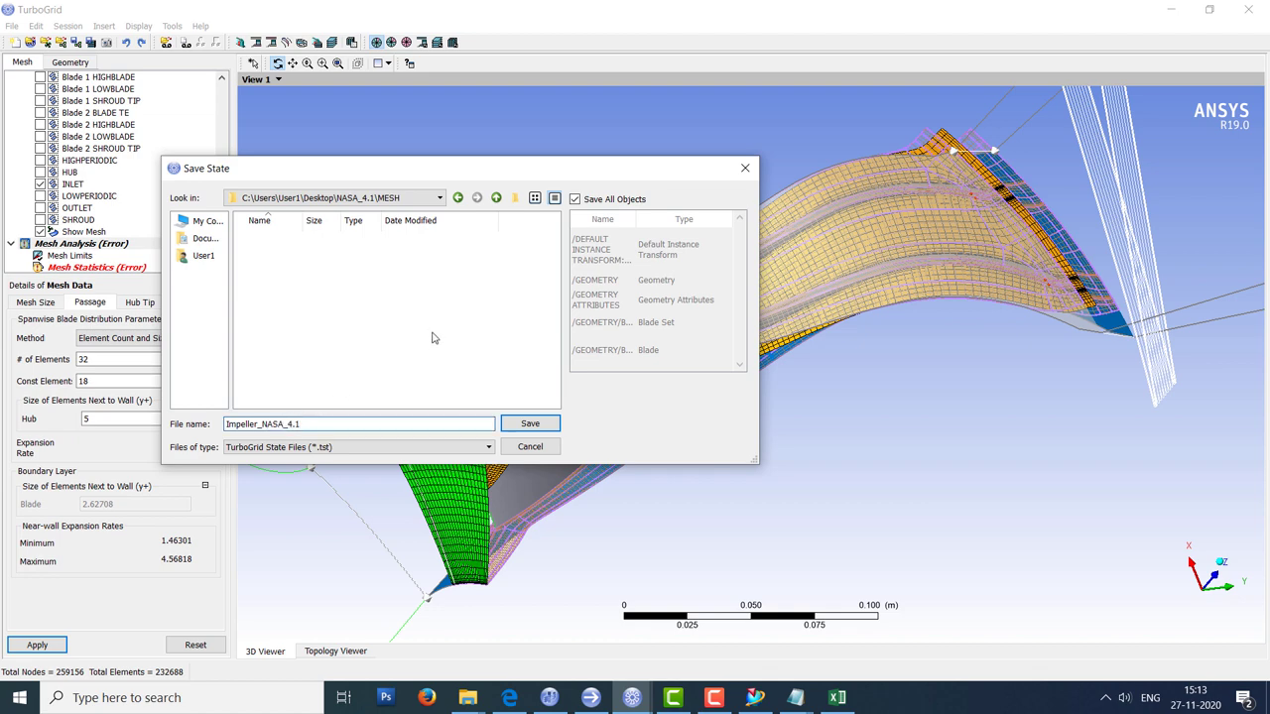
key("Return")
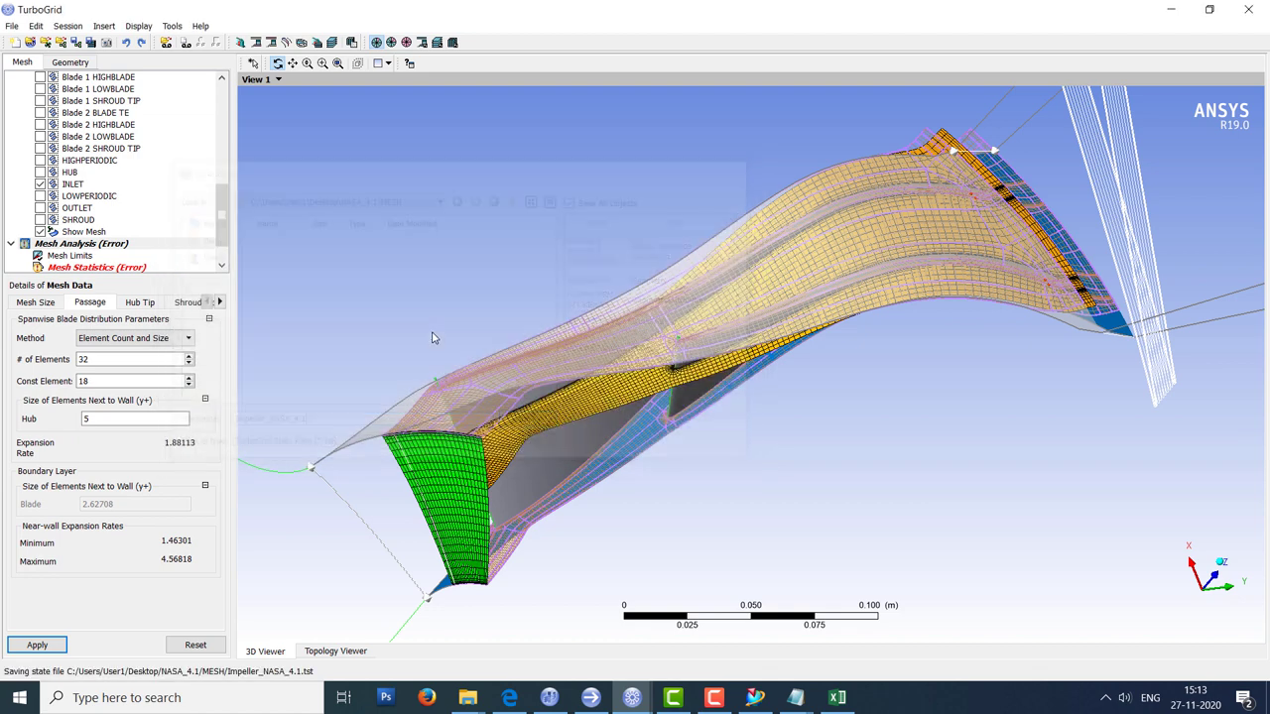
Save the combined single-domain mesh in ANSYS CFX format as Impeller_NASA_4.1.gtm in the MESH folder.
left_click(11, 24)
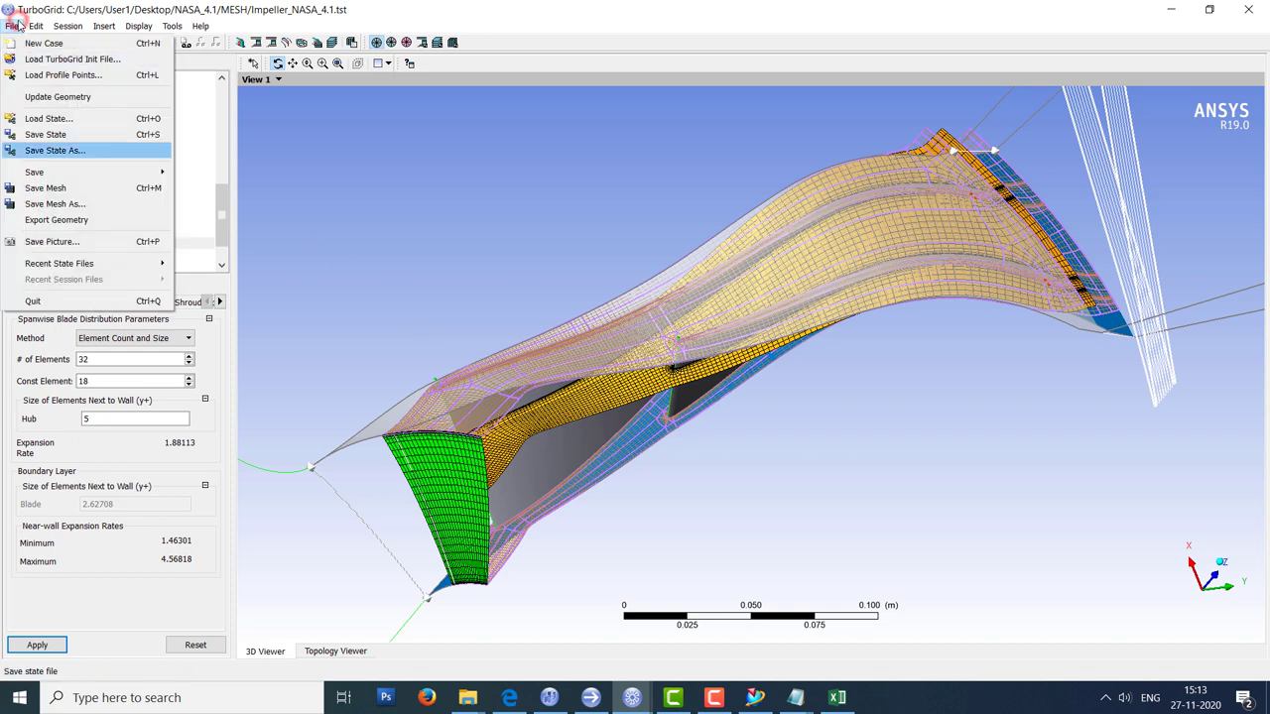
left_click(59, 193)
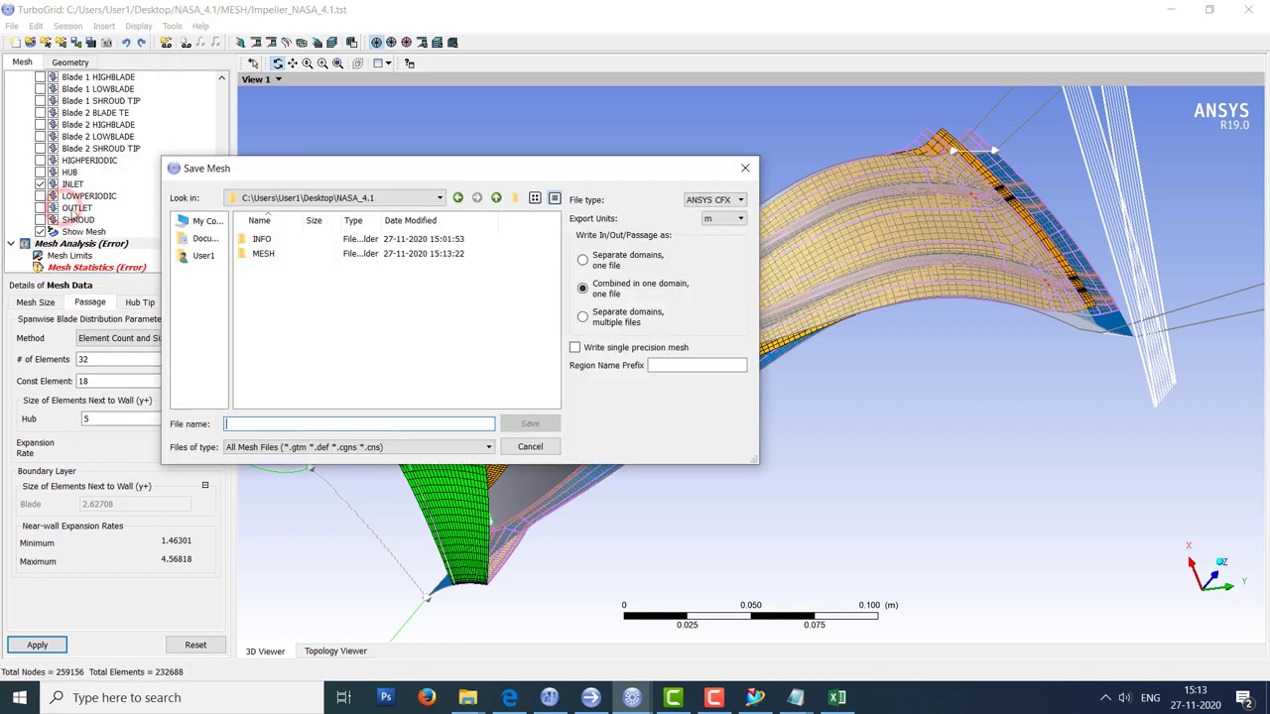
double_click(288, 253)
left_click(270, 448)
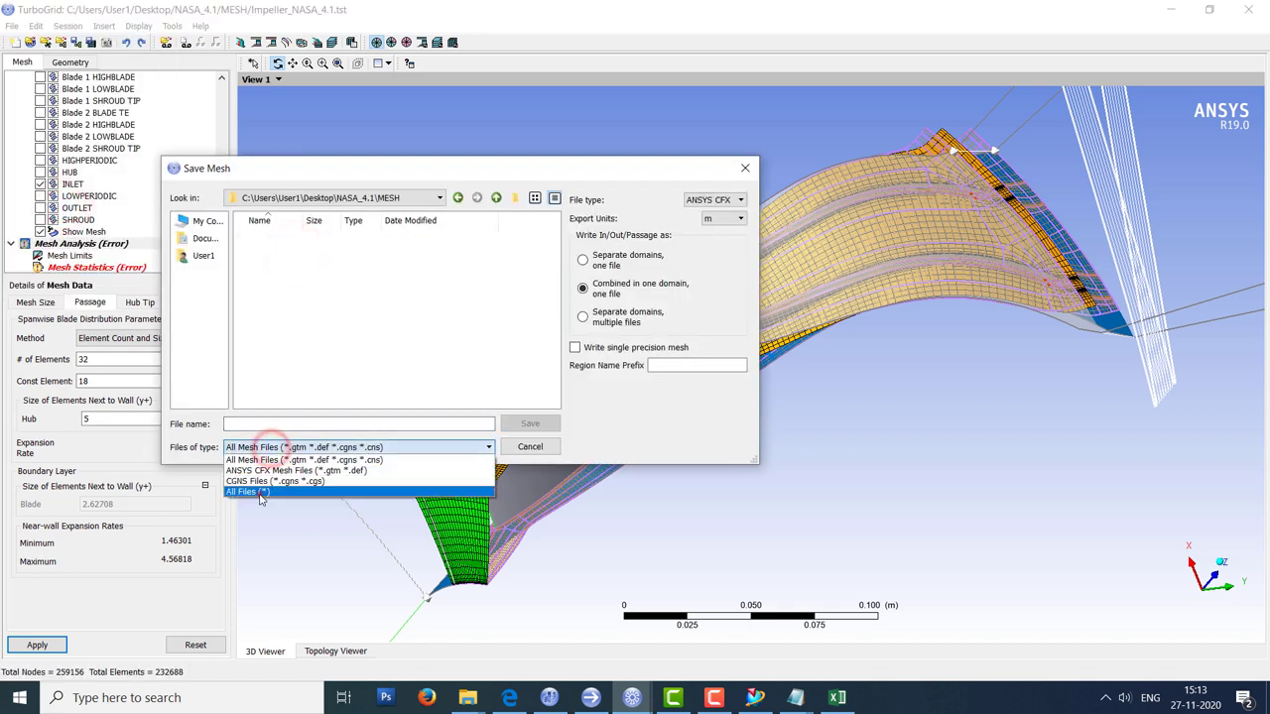
left_click(248, 468)
left_click(270, 238)
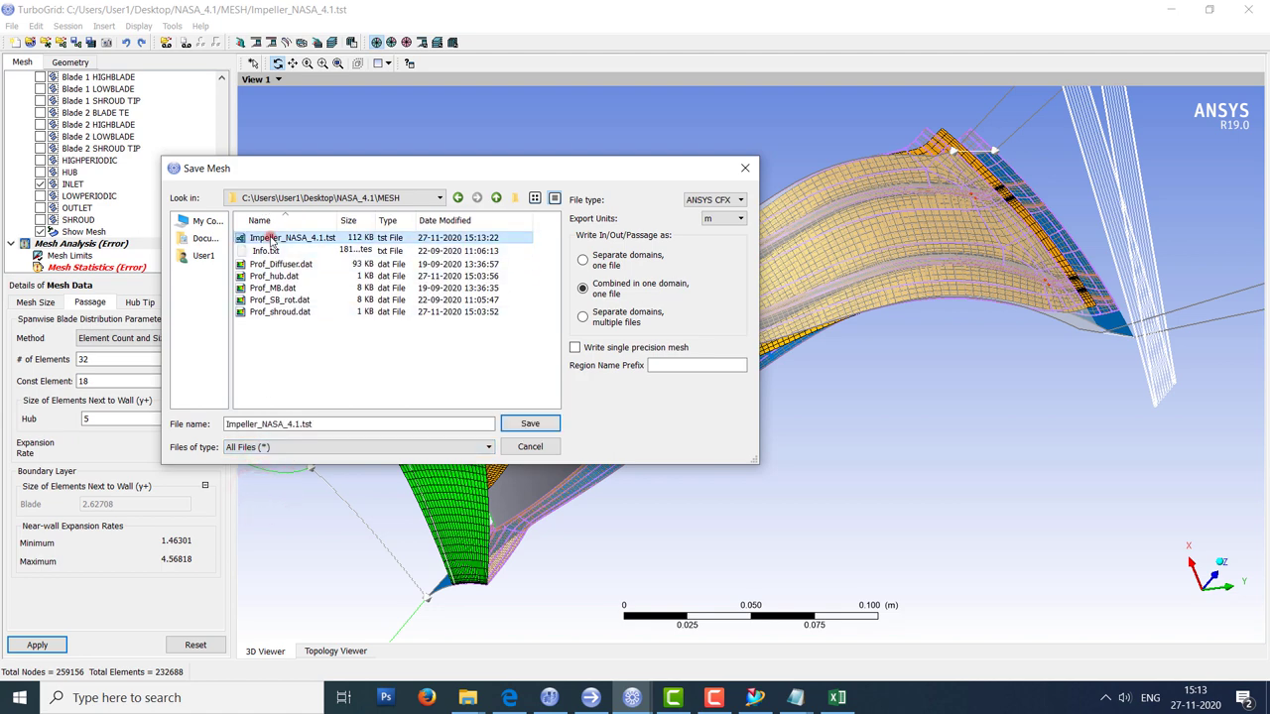
left_click(264, 447)
left_click(264, 463)
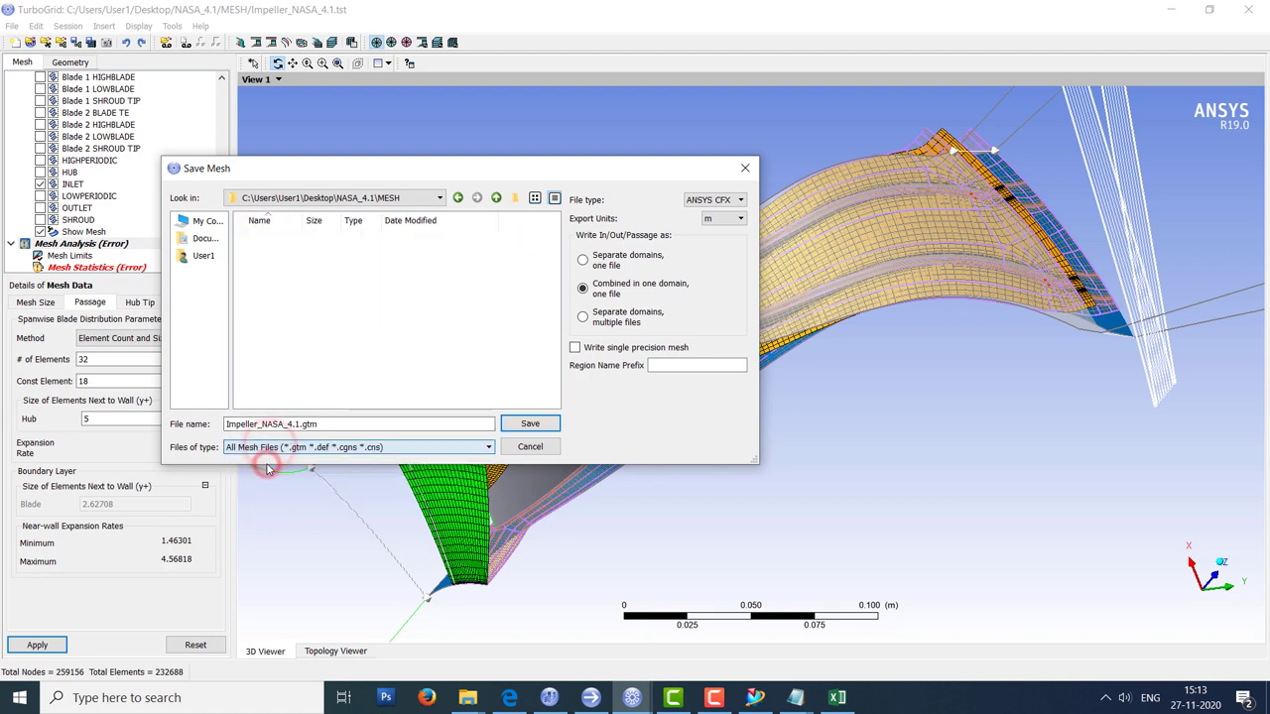
left_click(542, 426)
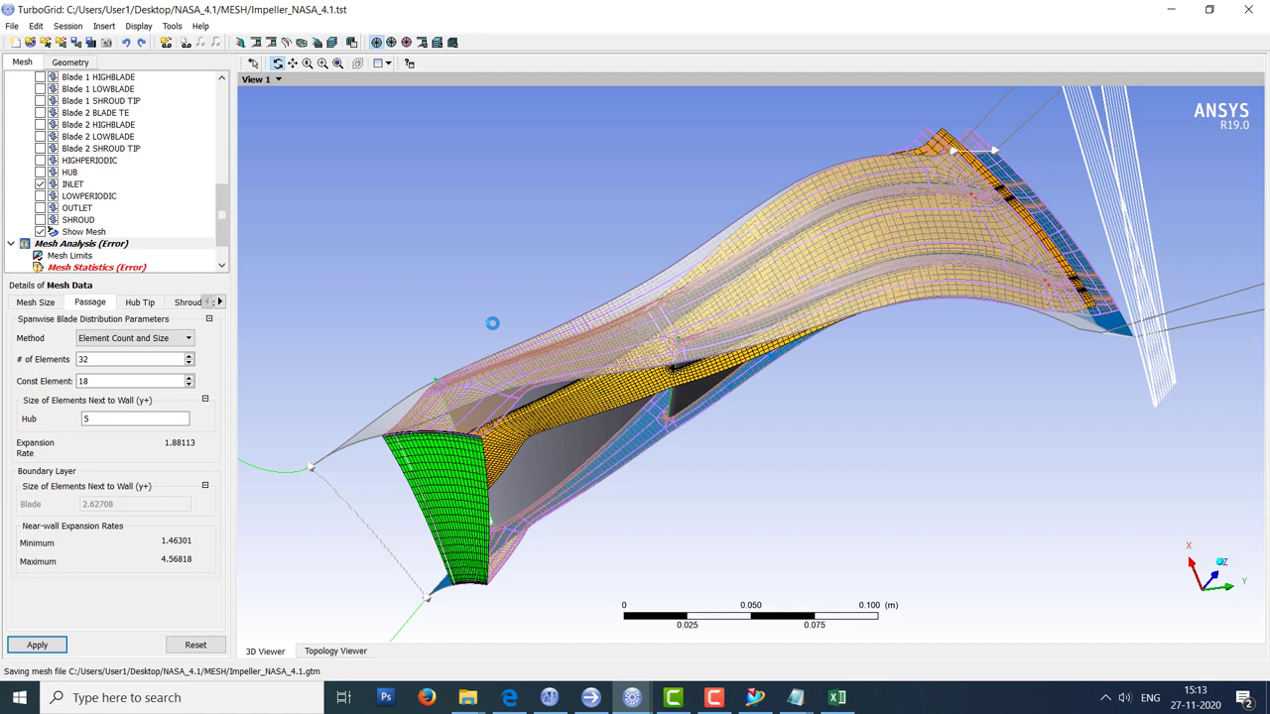
Start a new case without saving the current state, and save its state as Diffuser_NASA_4.1.tst in the MESH folder.
left_click(15, 43)
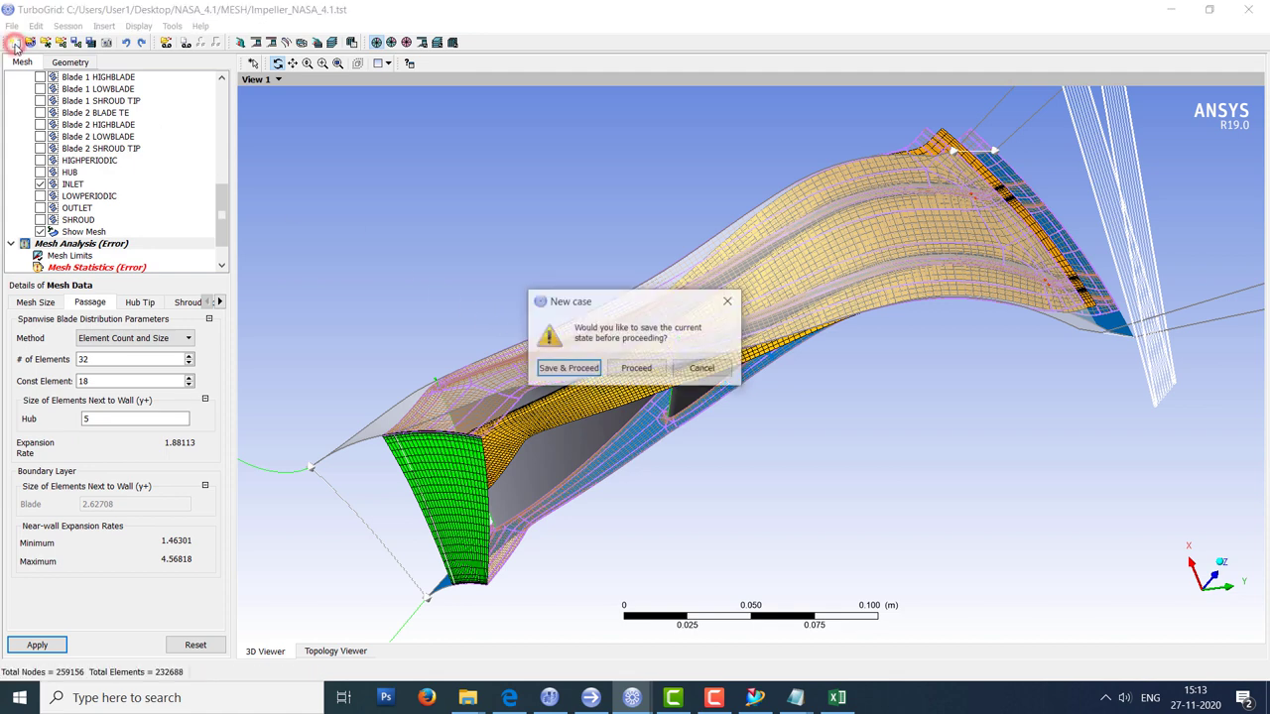
left_click(640, 369)
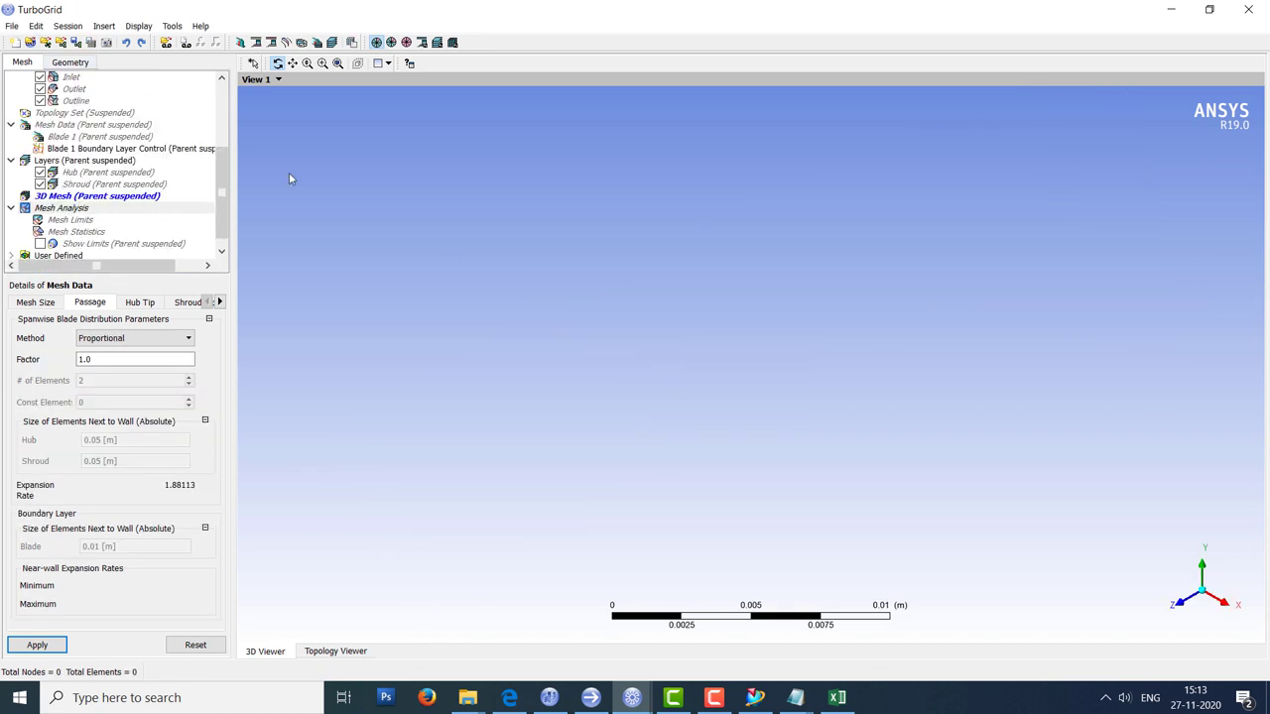
left_click(11, 24)
left_click(63, 151)
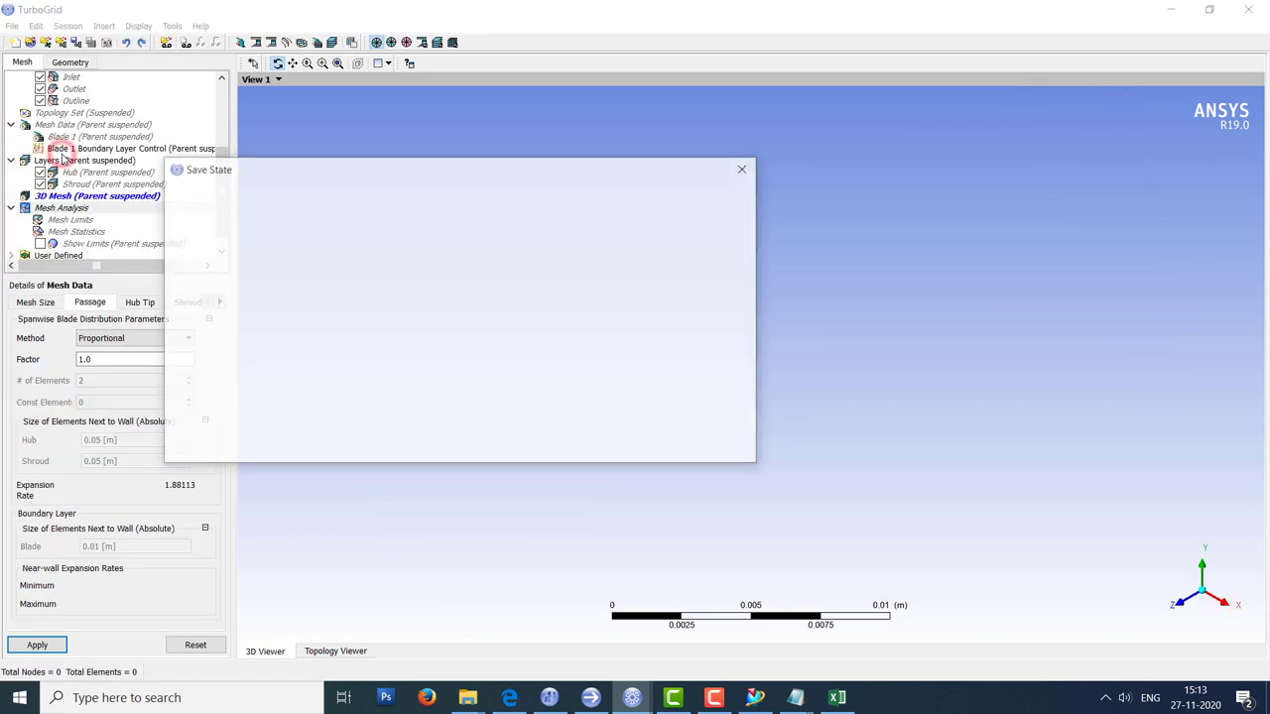
double_click(260, 253)
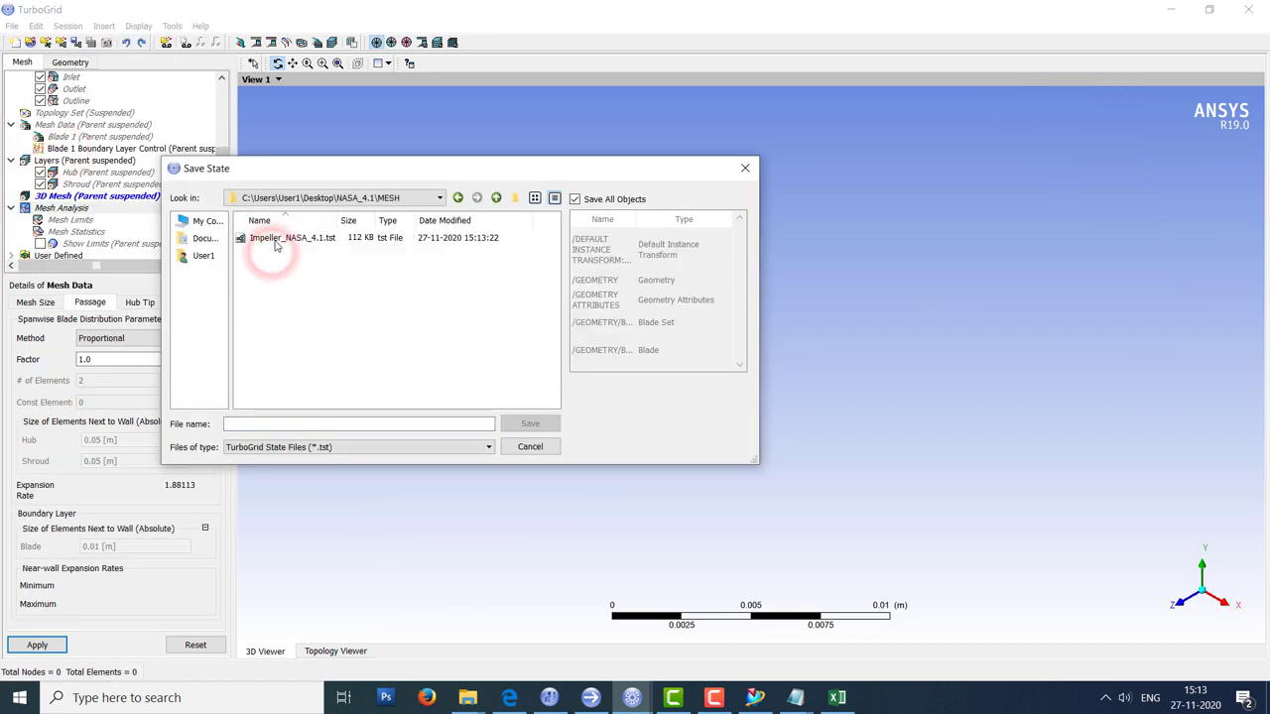
left_click(274, 243)
left_click_drag(256, 424, 226, 424)
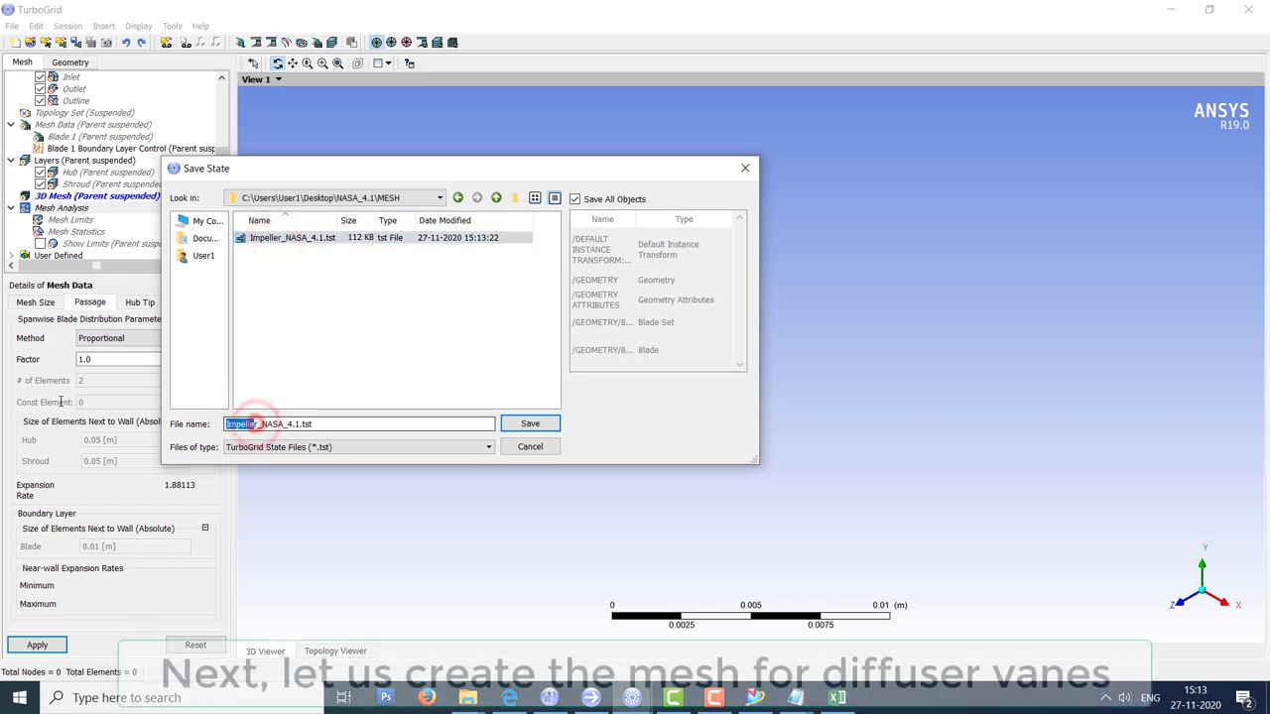
type("Diffus")
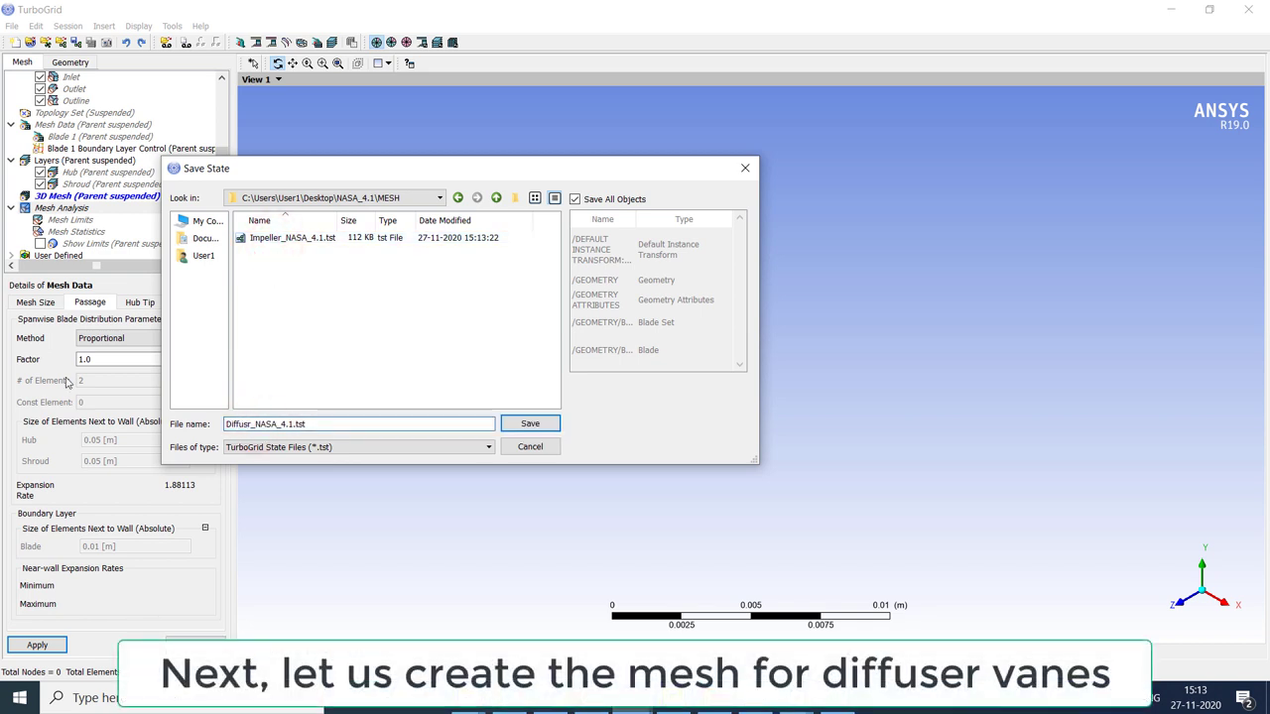
key("Return")
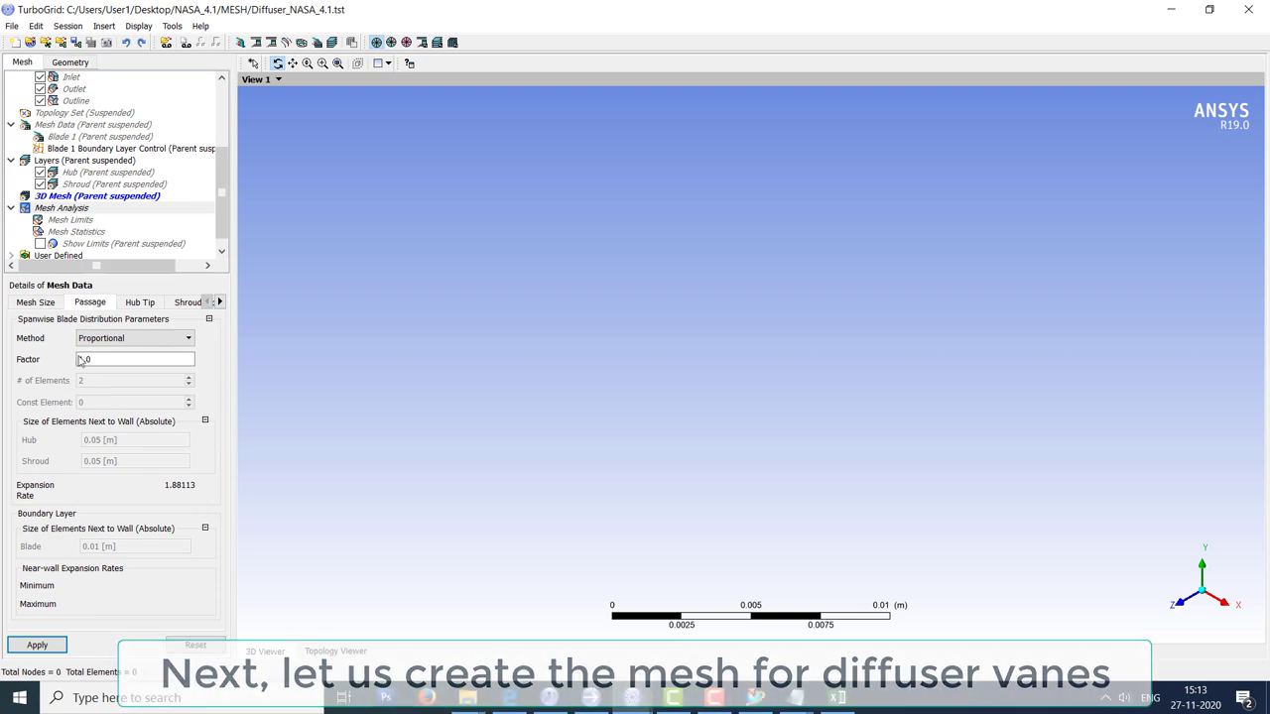
Open the new case's Machine Data settings and shrink the program window so the Info.txt notes can be read alongside.
left_click(224, 110)
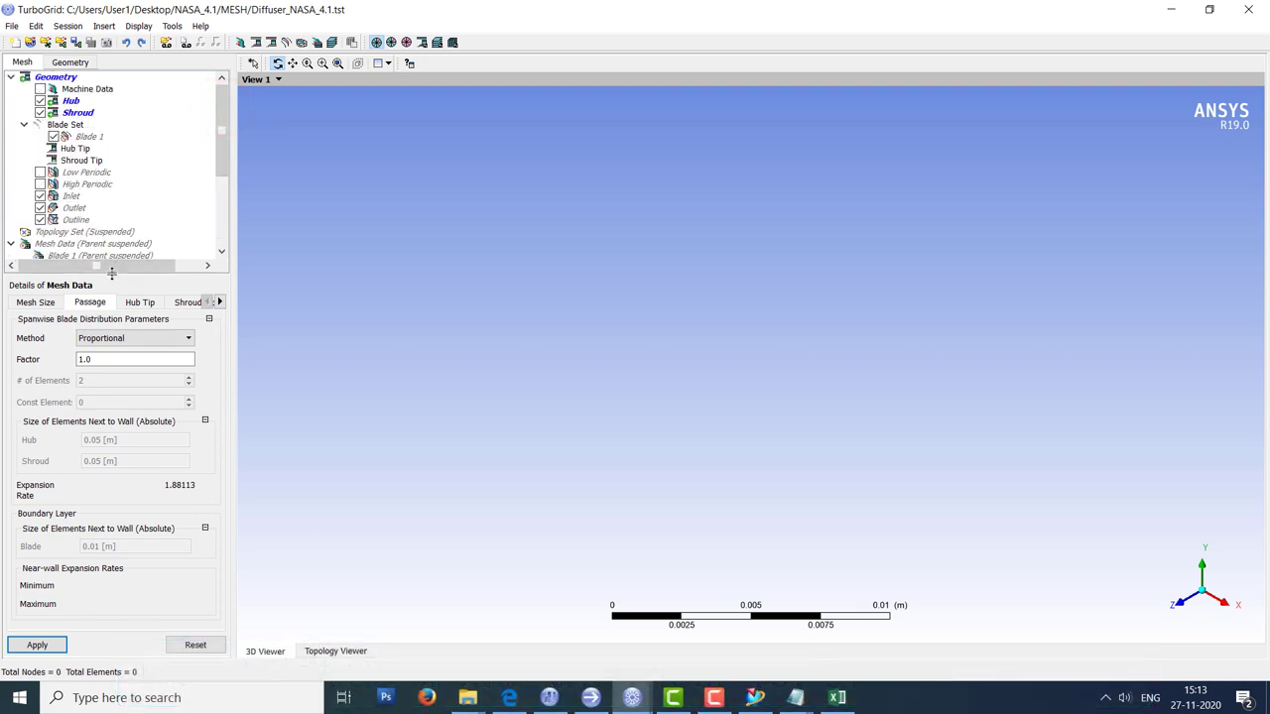
left_click_drag(112, 271, 112, 331)
left_click(89, 88)
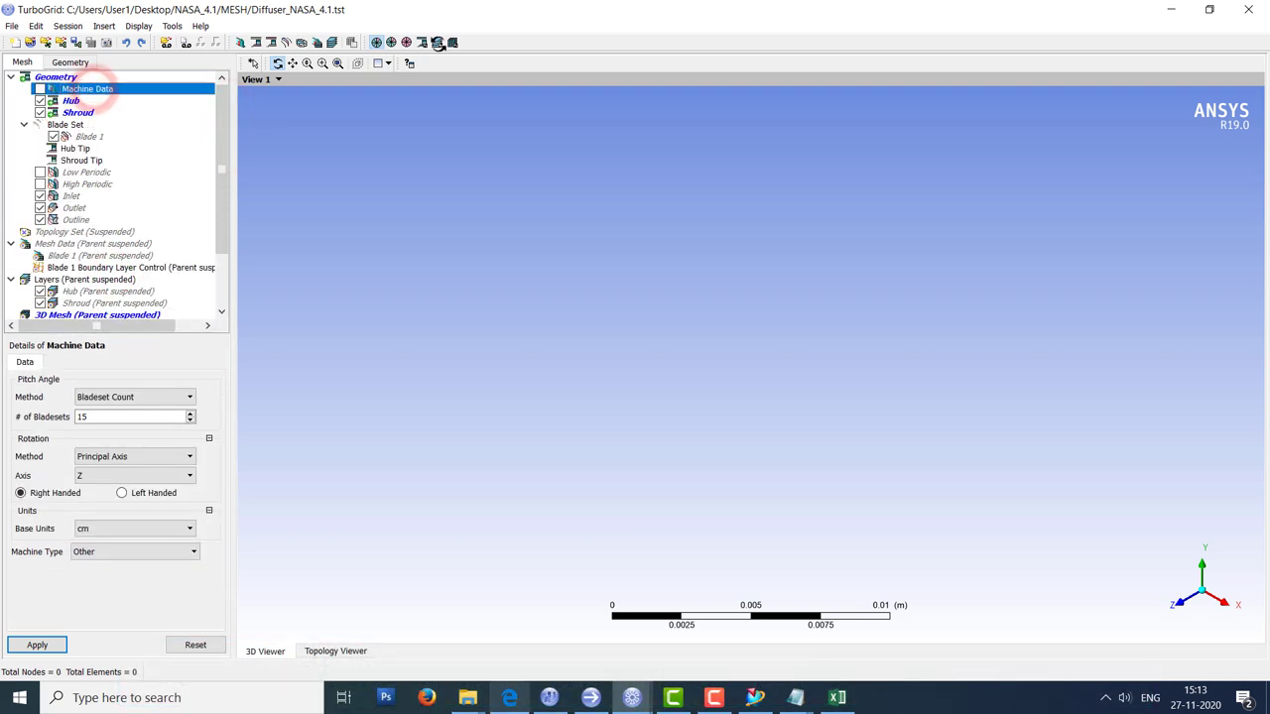
left_click_drag(703, 11, 742, 43)
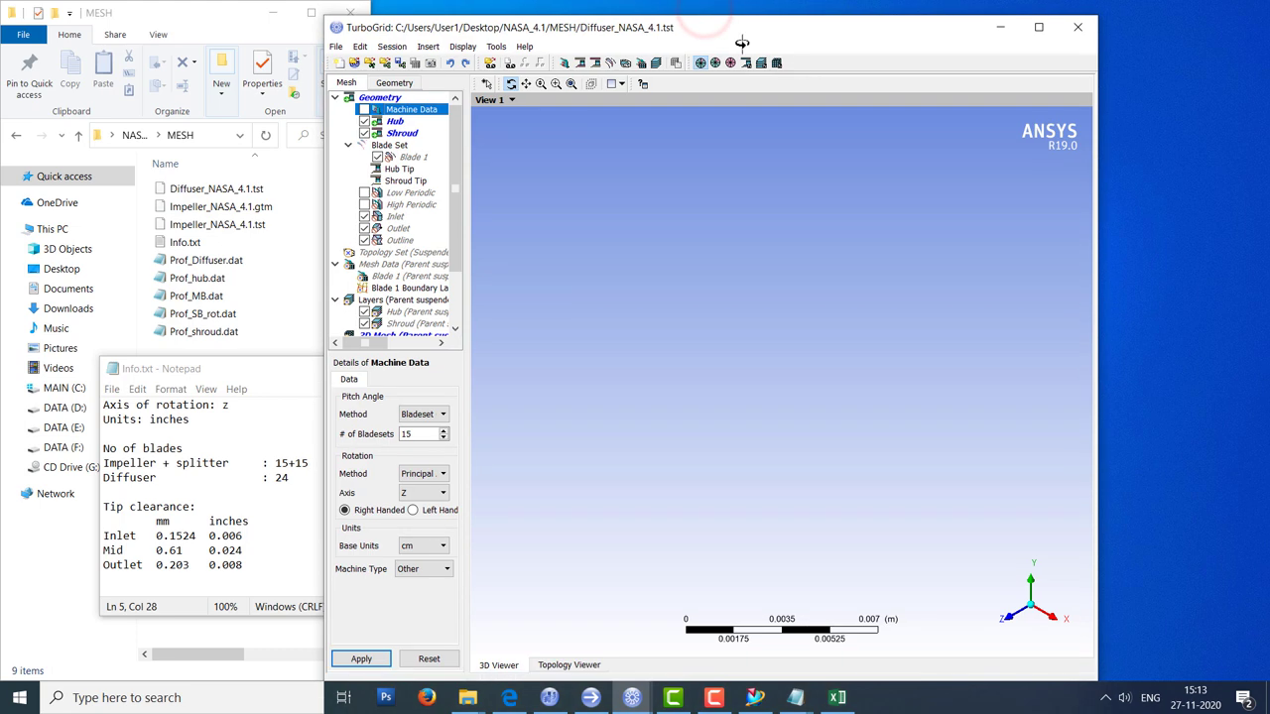
Arrange the program window and the Info.txt notes side by side so both can be read together.
double_click(1098, 204)
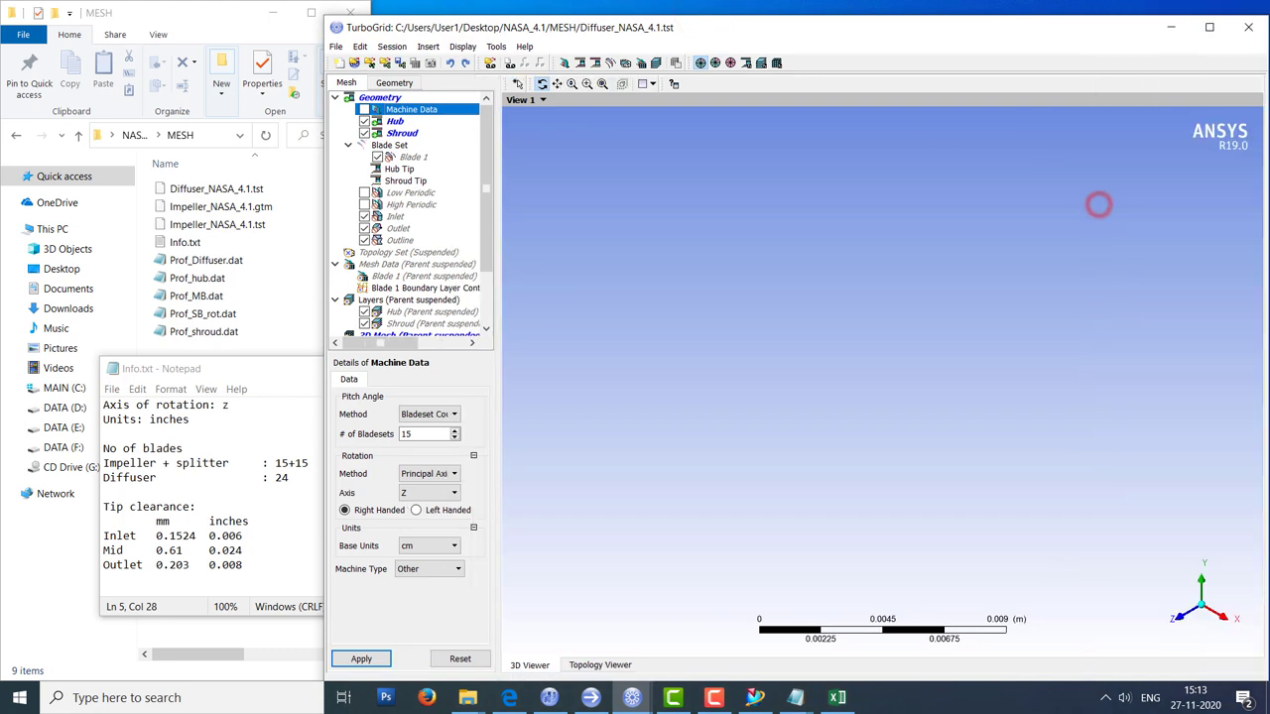
double_click(603, 14)
left_click_drag(323, 234, 366, 232)
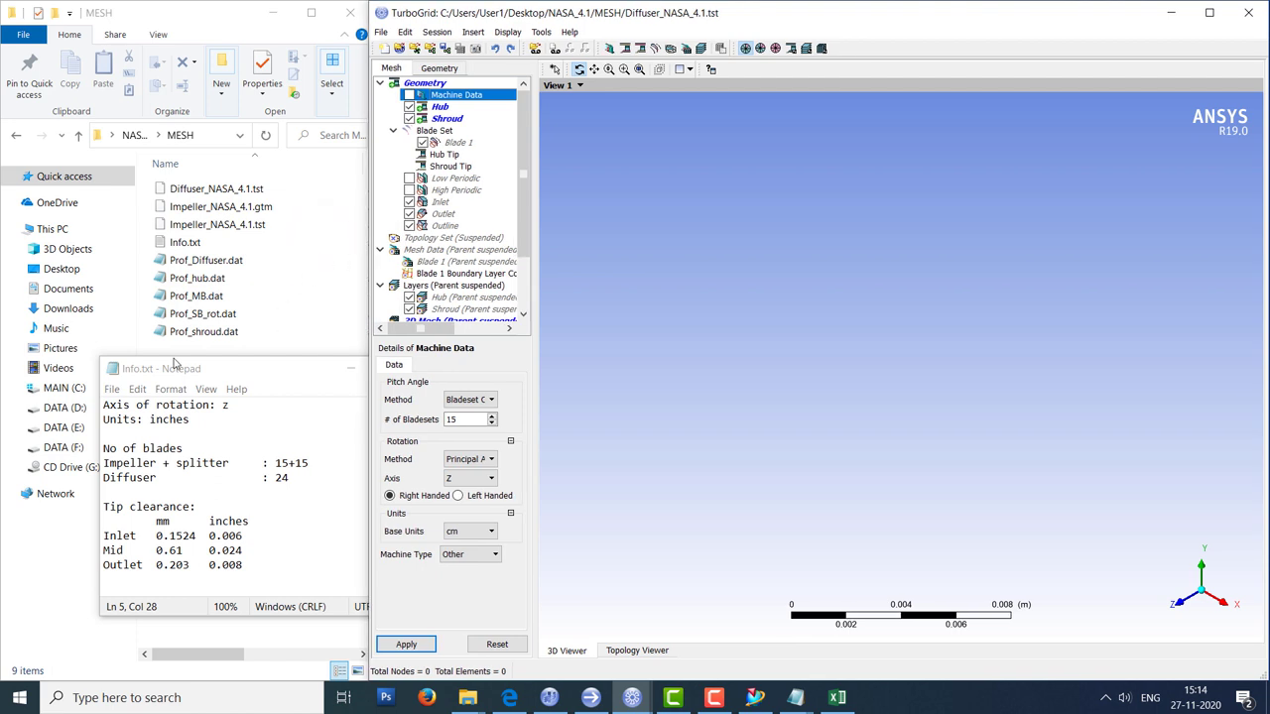
left_click_drag(174, 365, 86, 303)
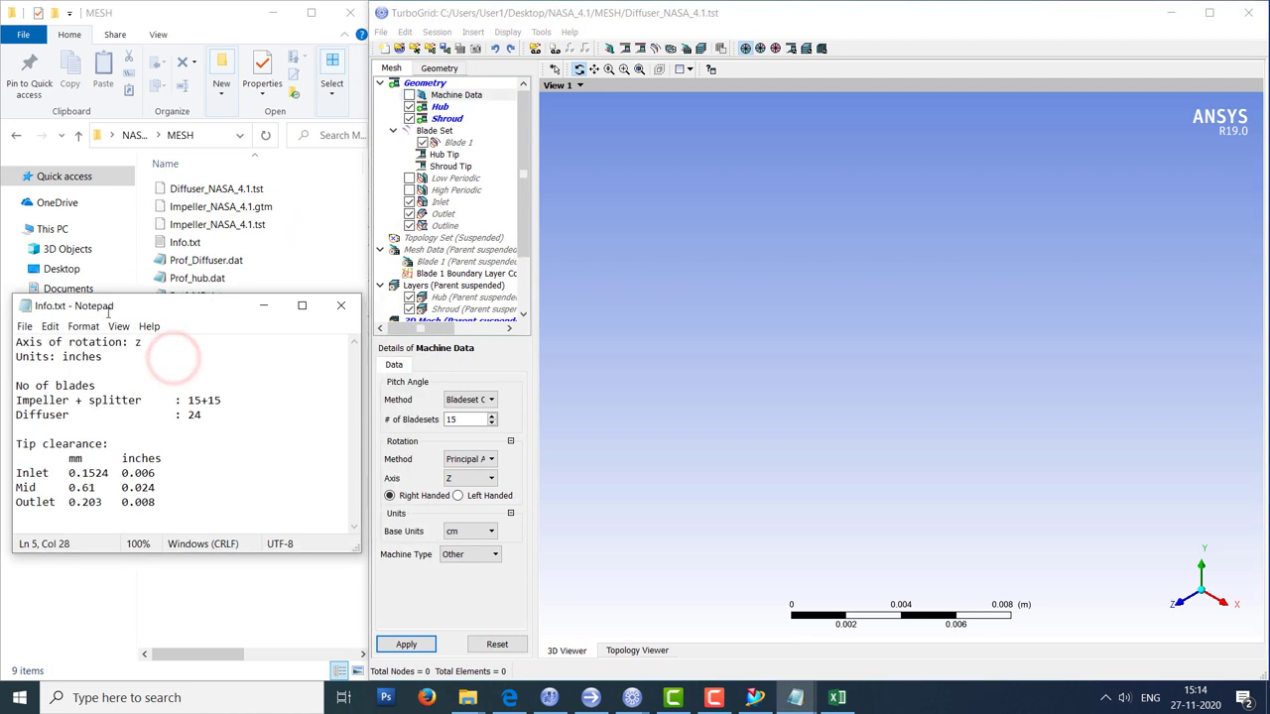
Set the machine data to 24 bladesets and machine type Centrifugal Compressor, and apply it.
left_click(623, 339)
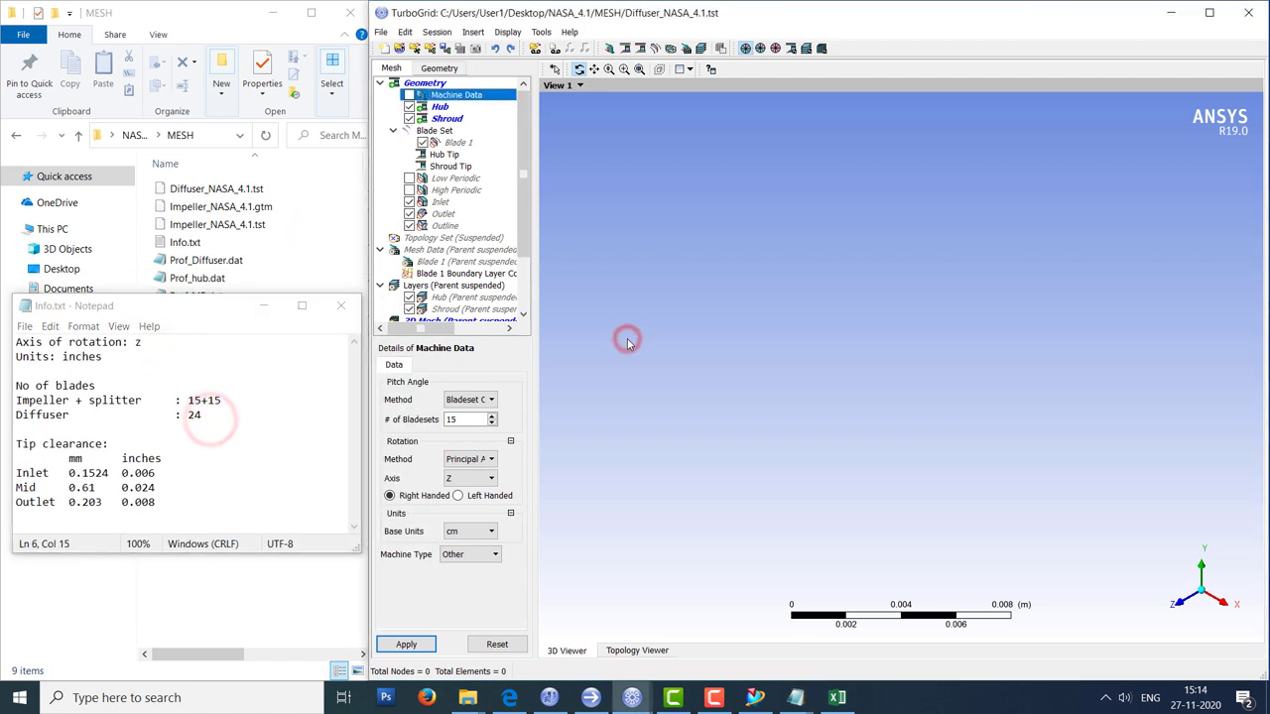
left_click(535, 425)
double_click(465, 416)
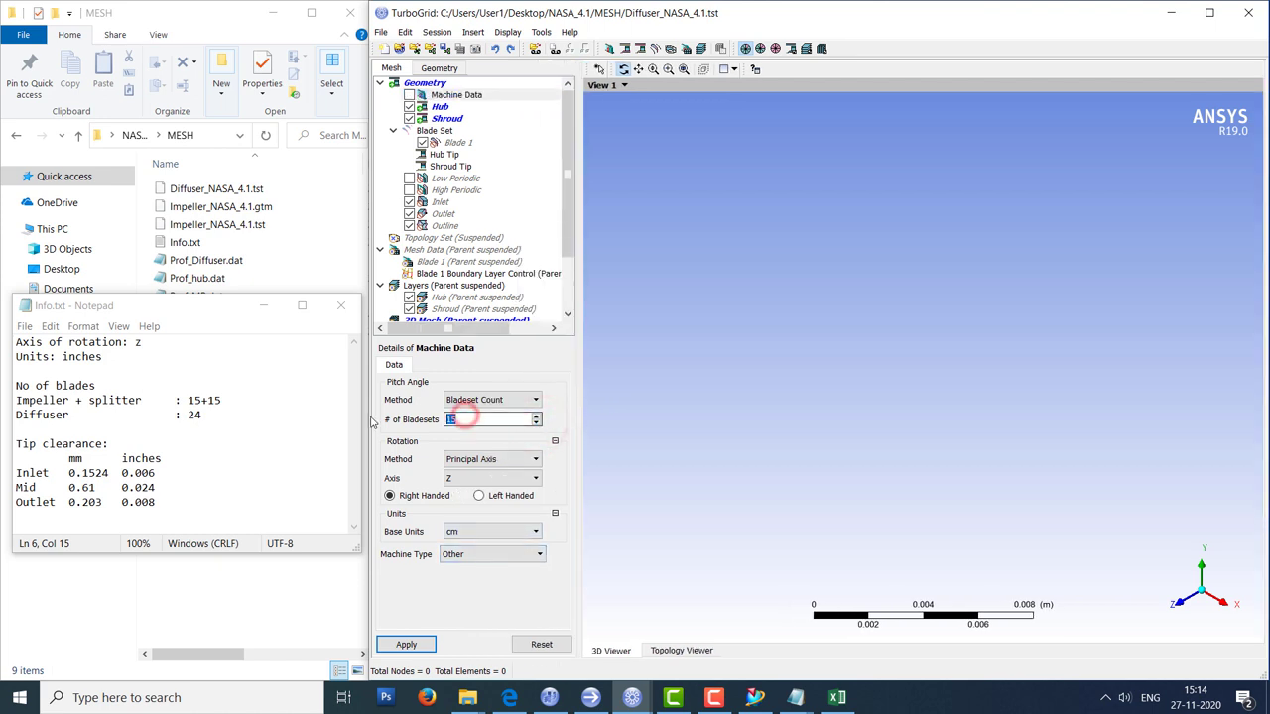
type("24")
key("Tab")
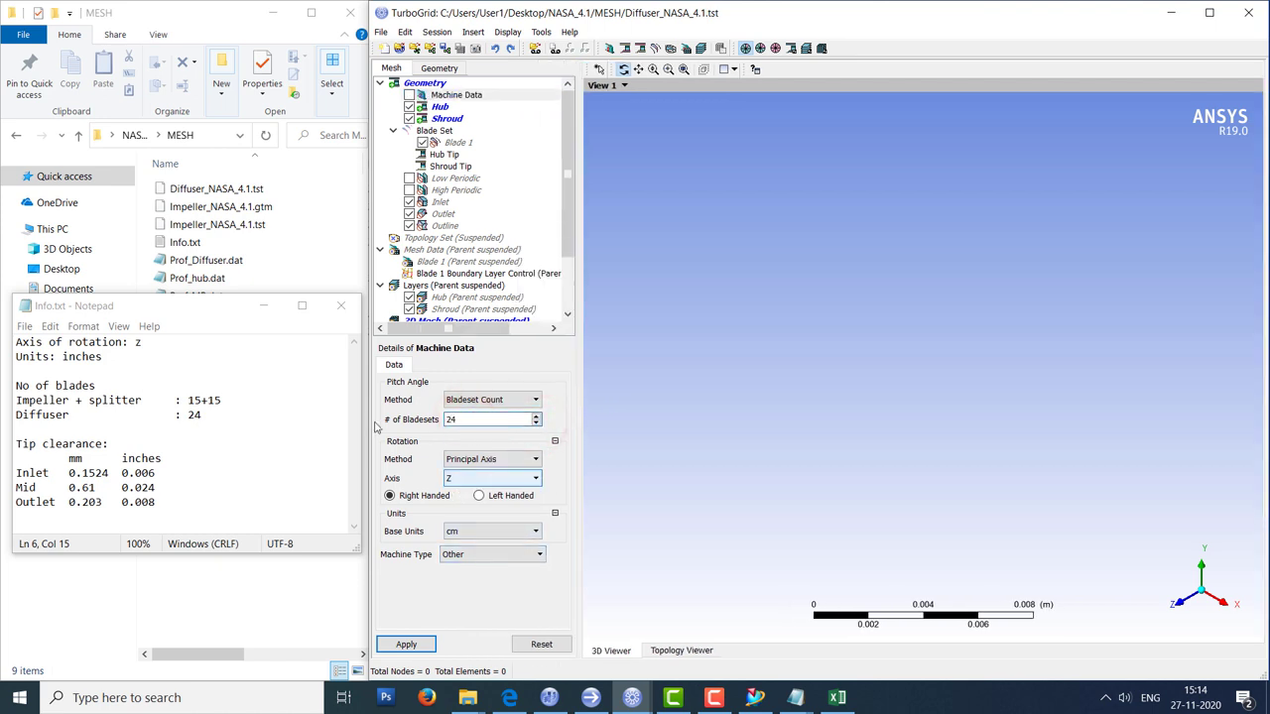
left_click(481, 558)
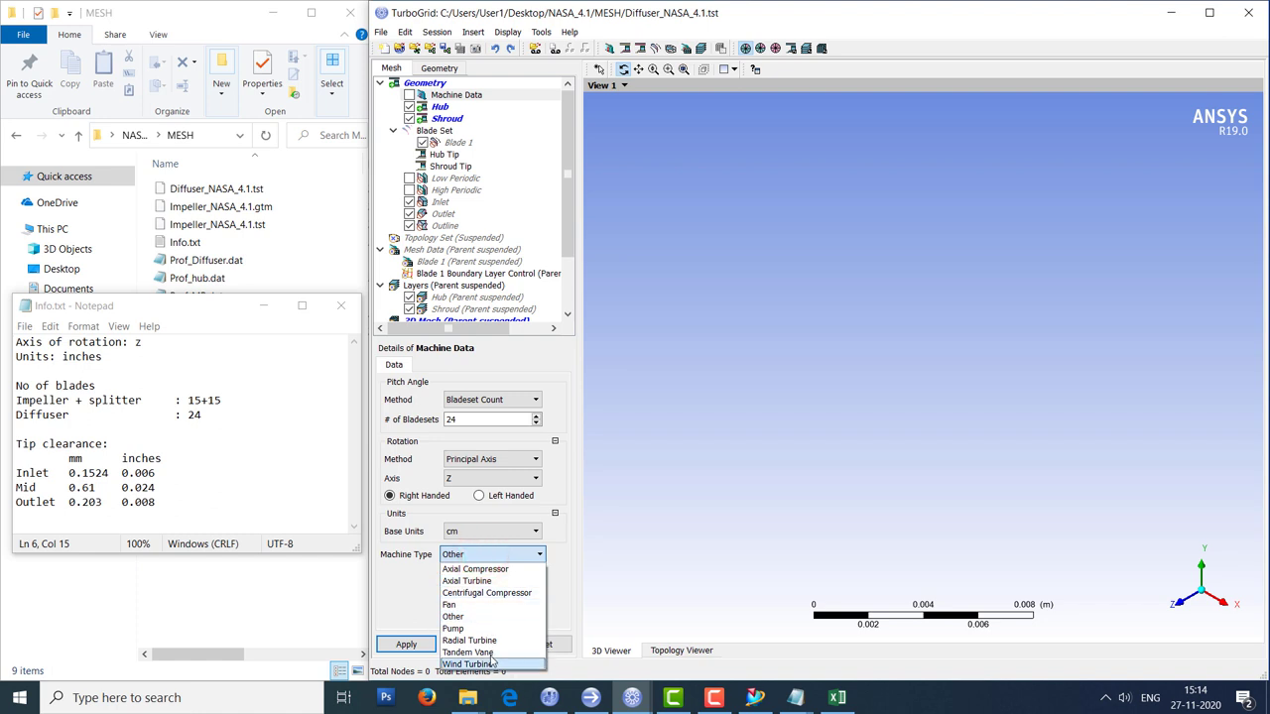
left_click(483, 592)
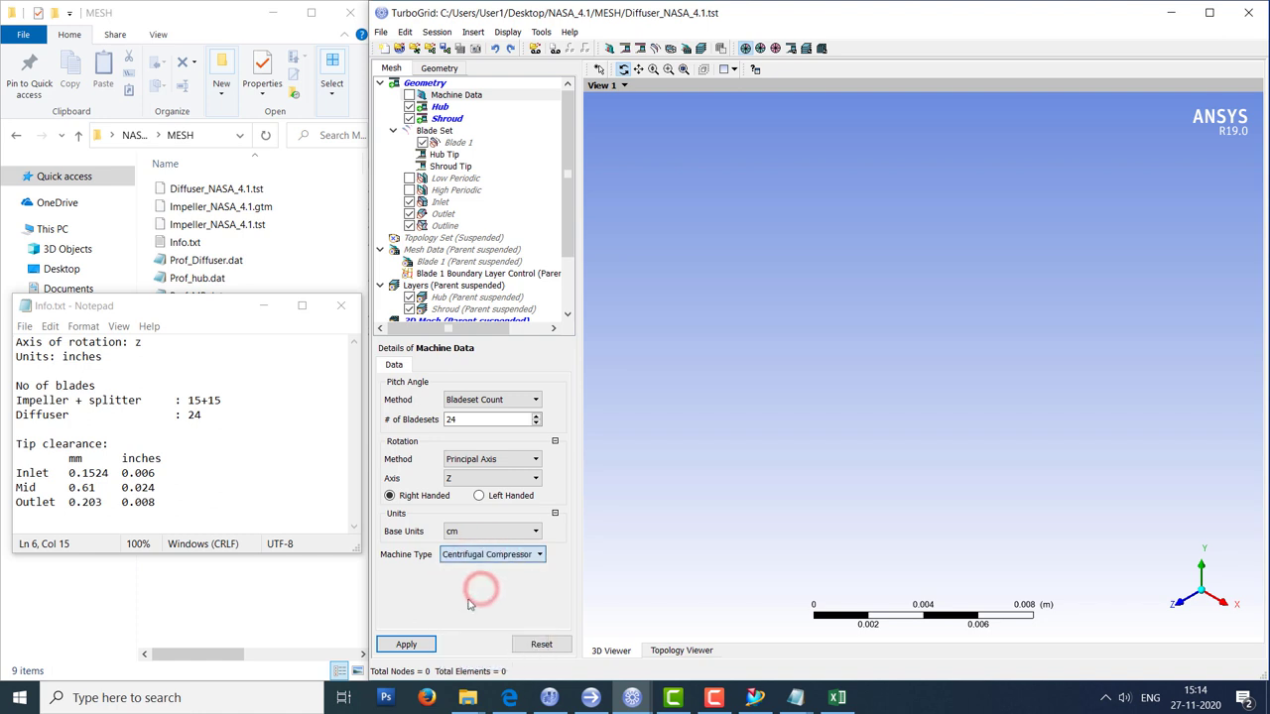
left_click(407, 645)
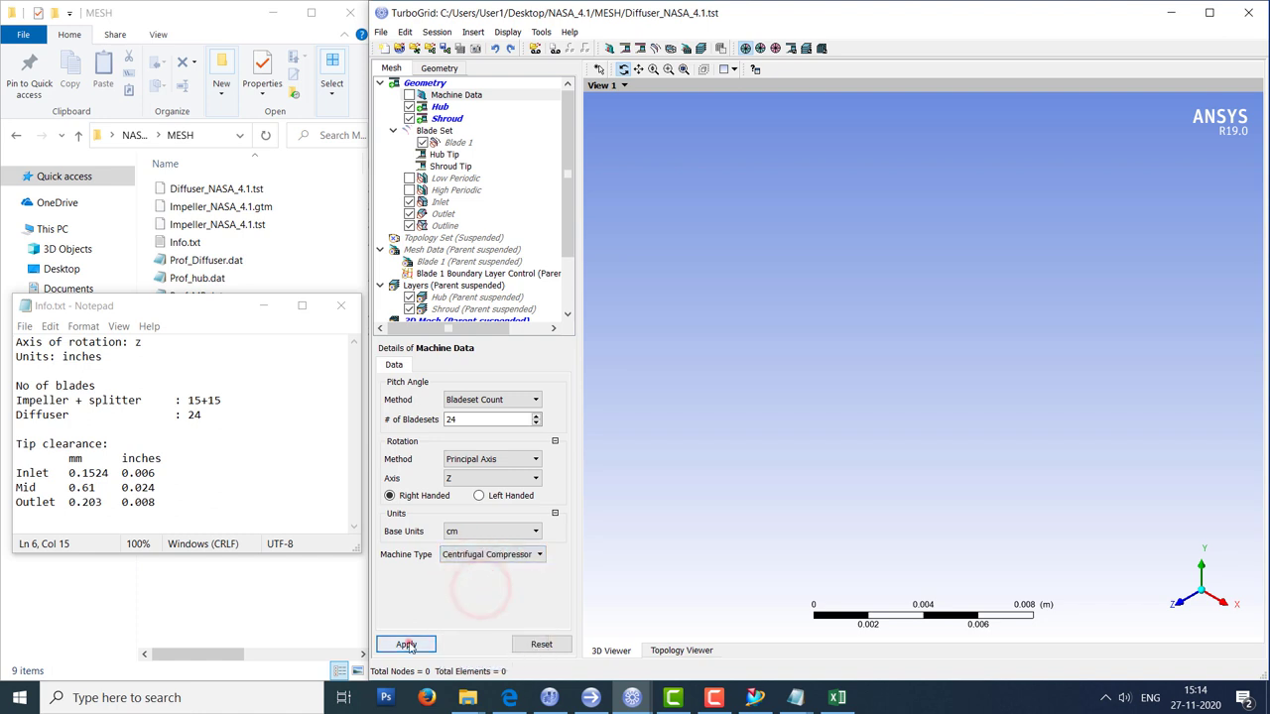
Define the hub from Prof_hub.dat in the MESH folder with length units in inches, and apply it.
left_click(442, 106)
left_click(479, 436)
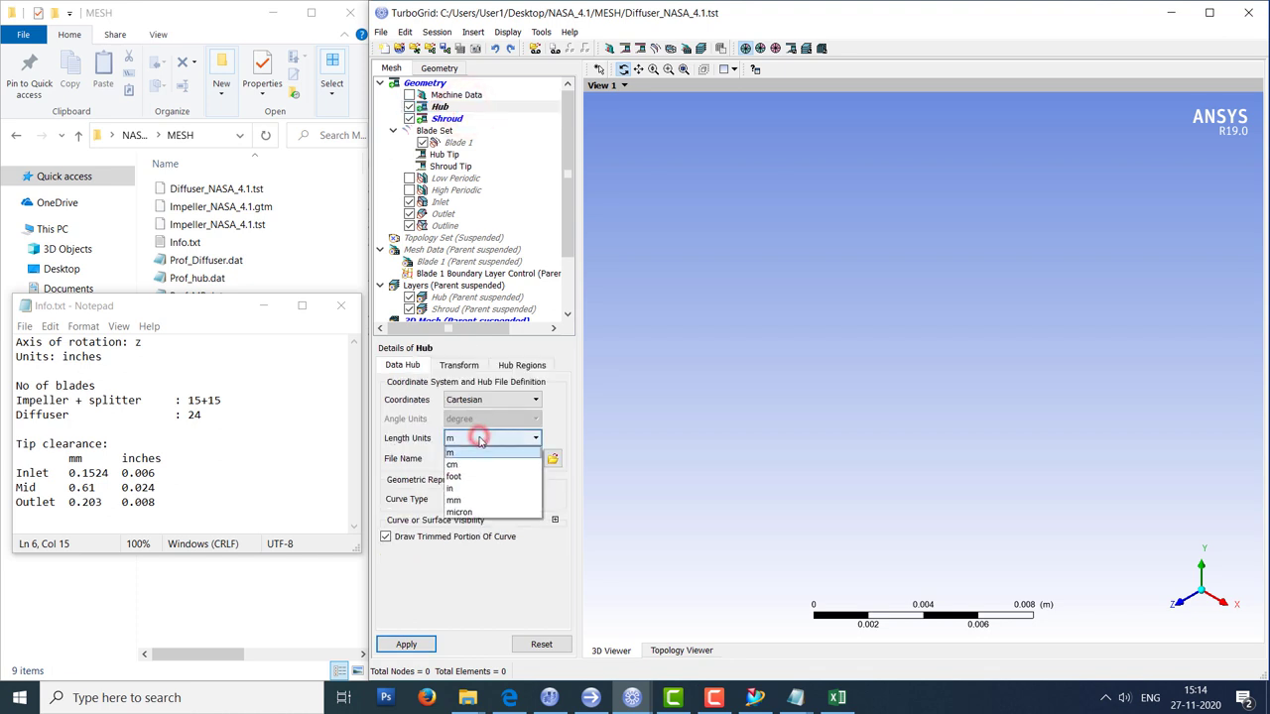
left_click(472, 489)
left_click(553, 458)
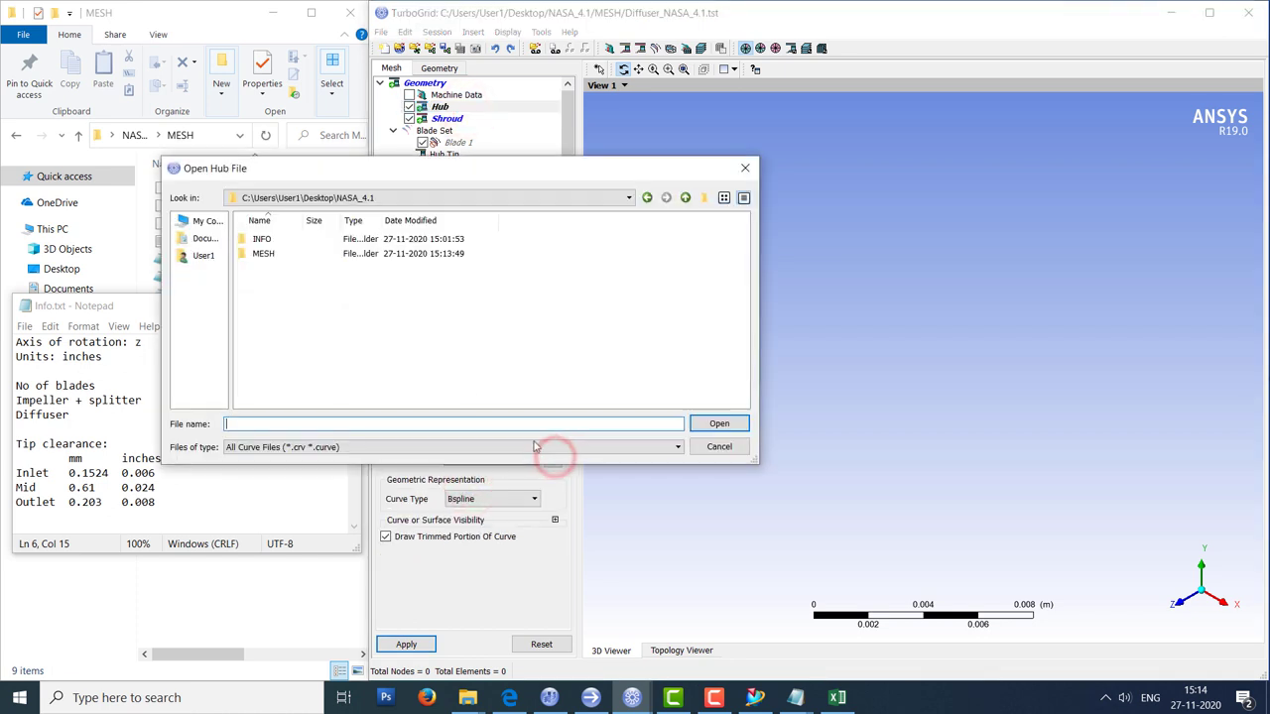
double_click(286, 256)
left_click(318, 444)
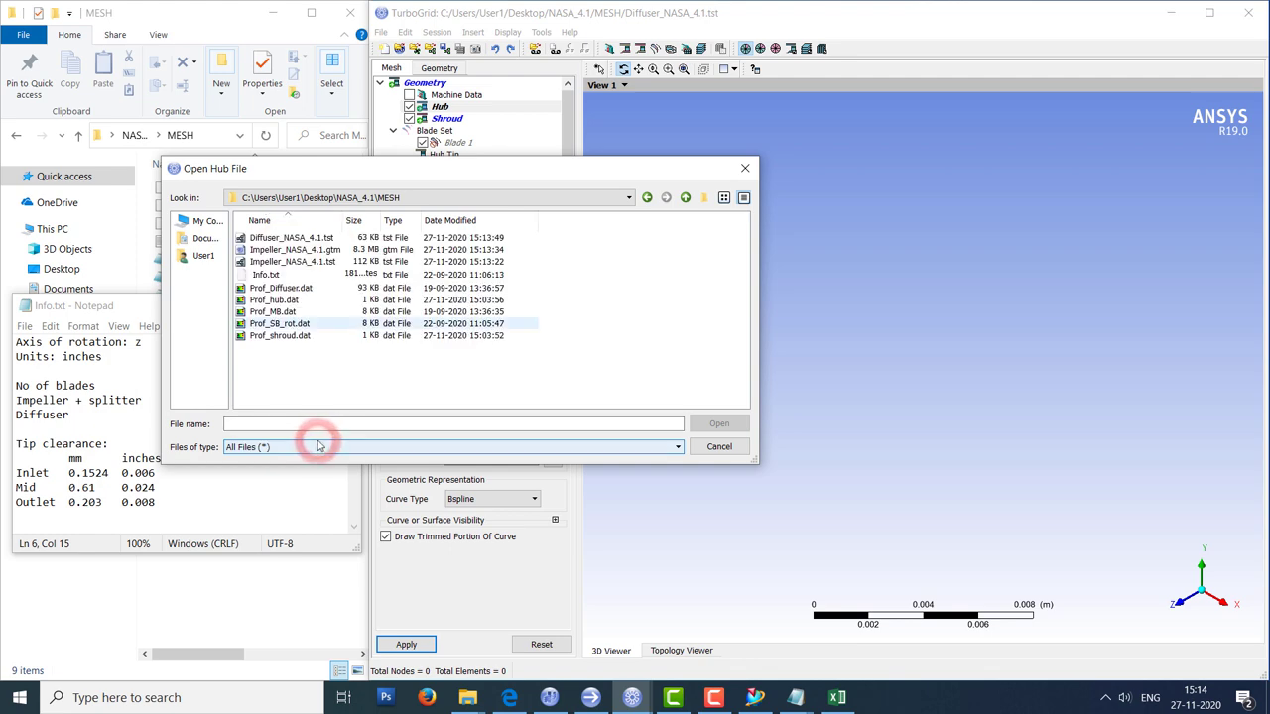
double_click(285, 302)
left_click(406, 641)
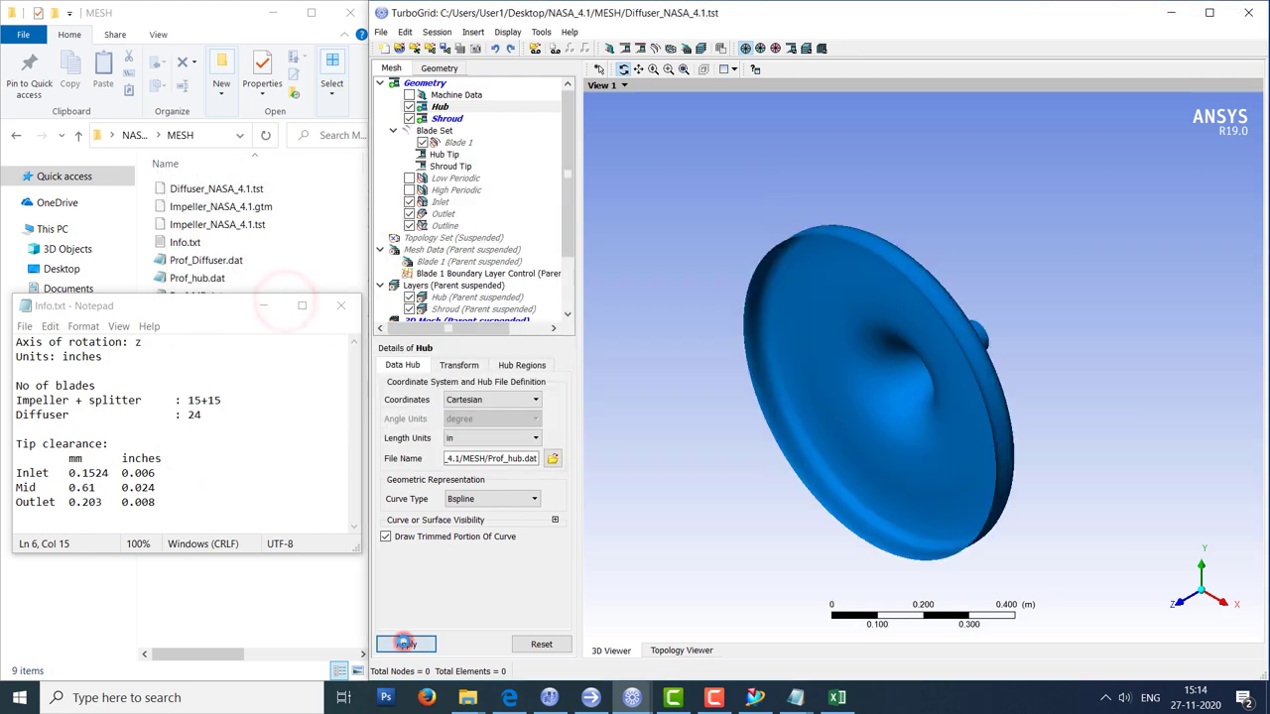
Set the shroud's length units to inches for Prof_shroud.dat and apply the shroud definition.
left_click_drag(886, 288, 849, 205)
left_click(475, 120)
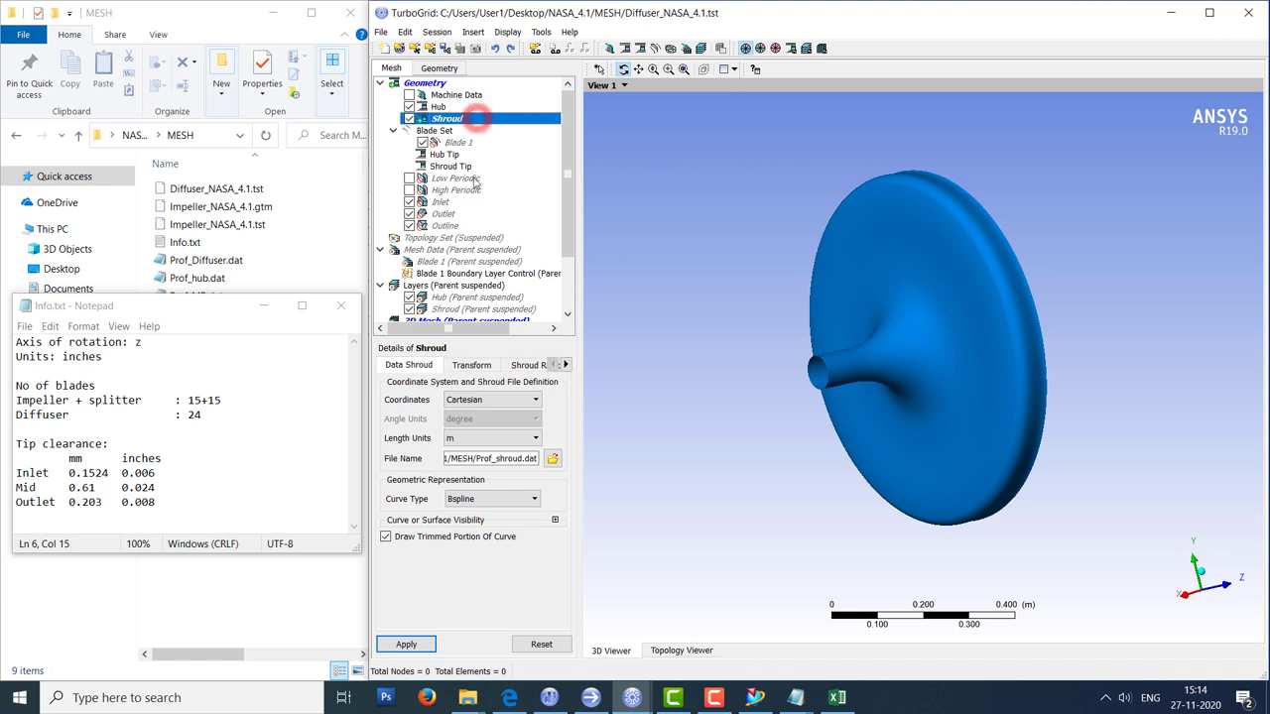
left_click(461, 438)
left_click(468, 489)
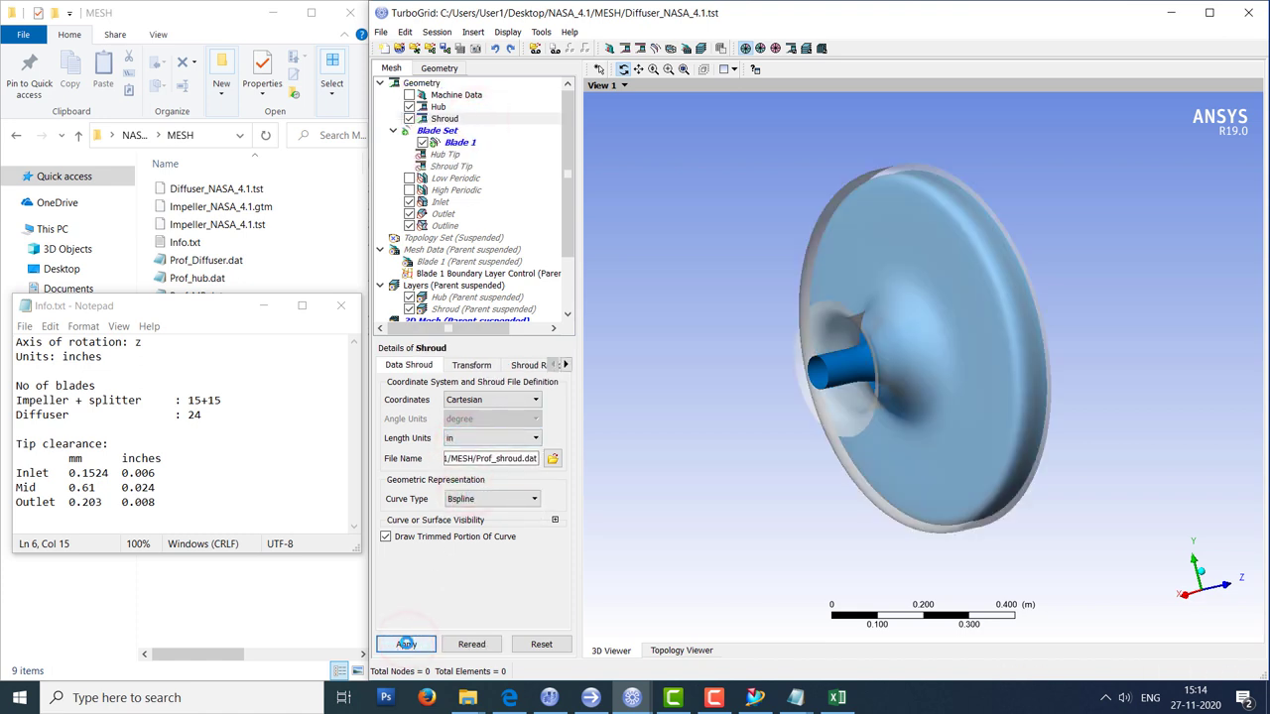
Set Blade 1's length units to inches and choose Prof_Diffuser.dat from the MESH folder as its blade file.
left_click(481, 144)
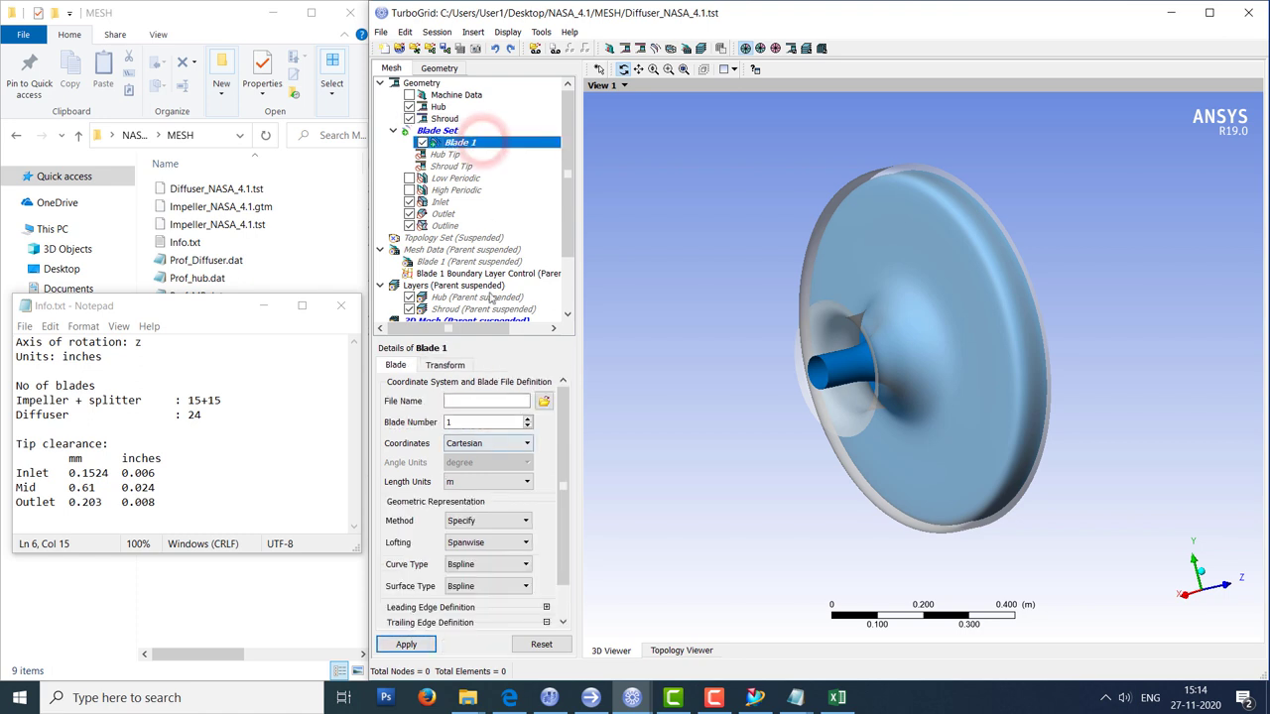
left_click(498, 484)
left_click(481, 533)
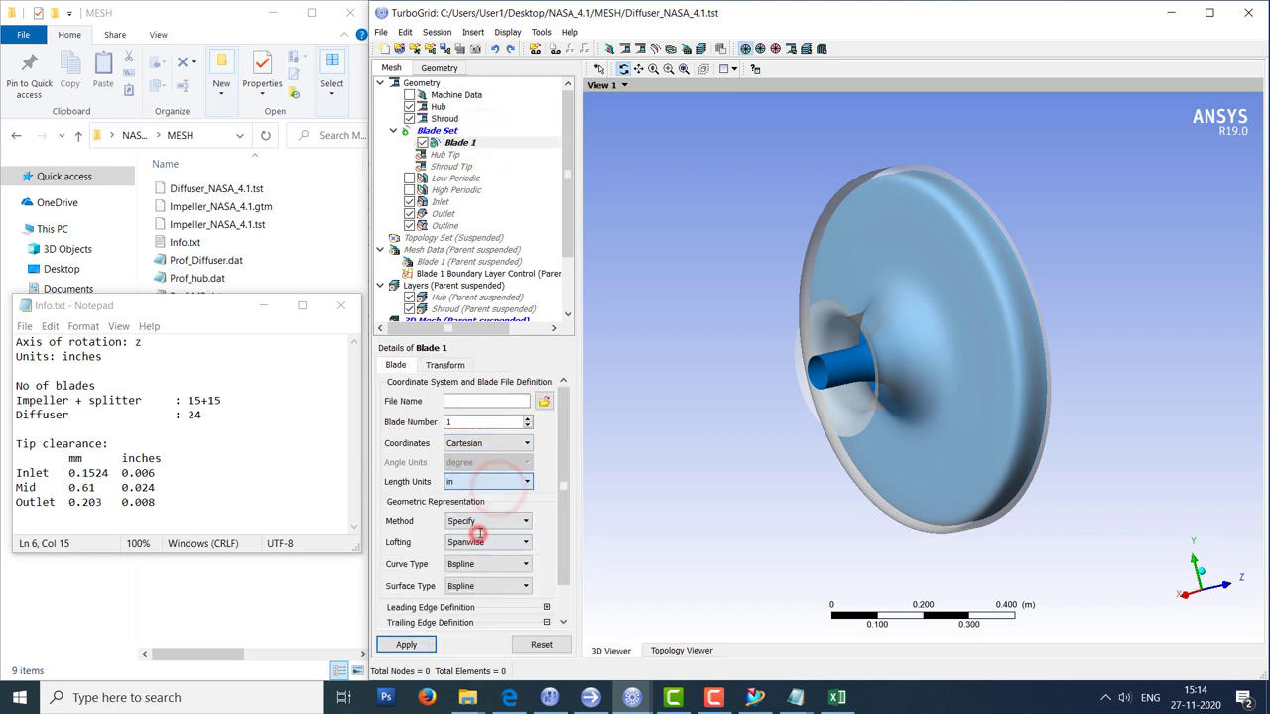
left_click(544, 402)
double_click(314, 255)
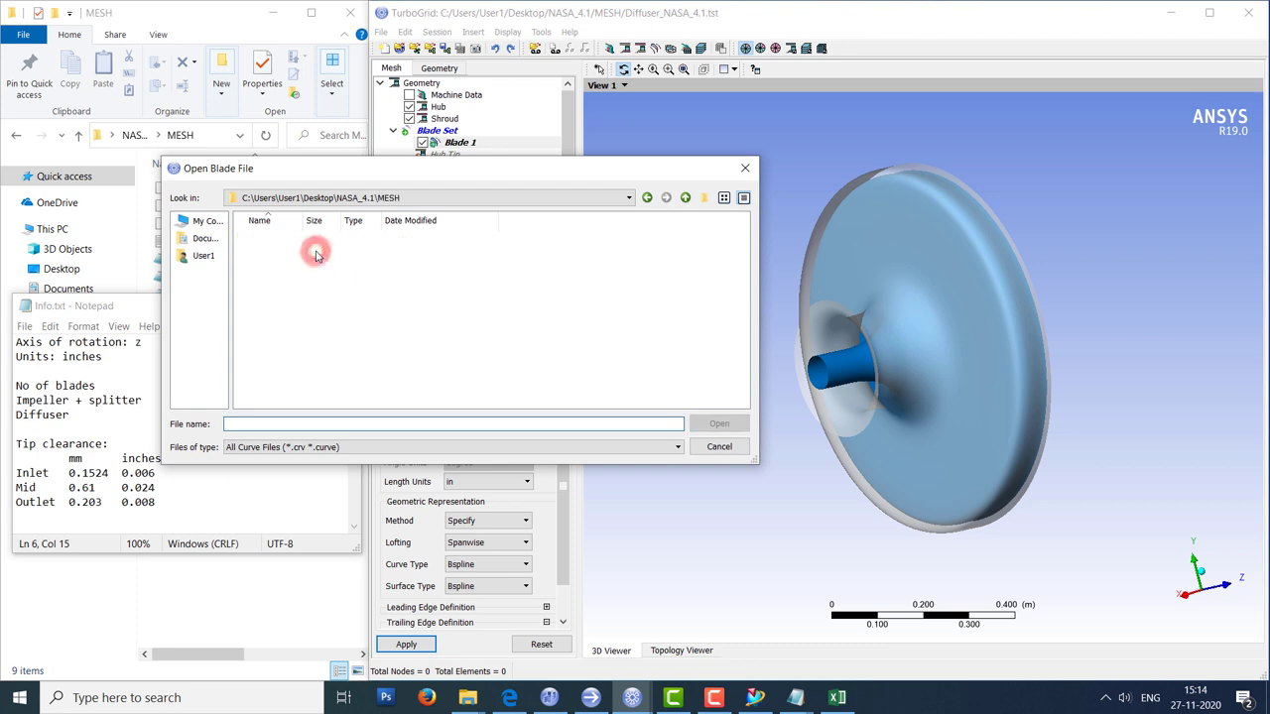
left_click(360, 447)
left_click(357, 462)
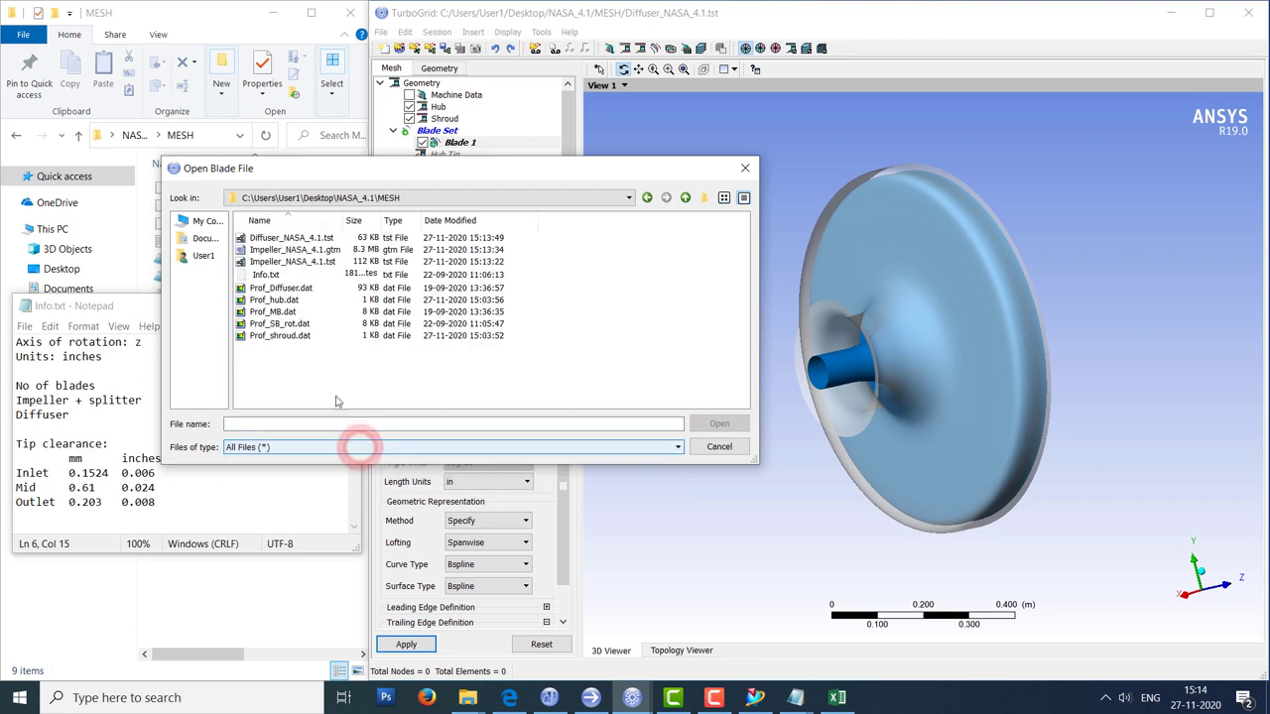
double_click(285, 288)
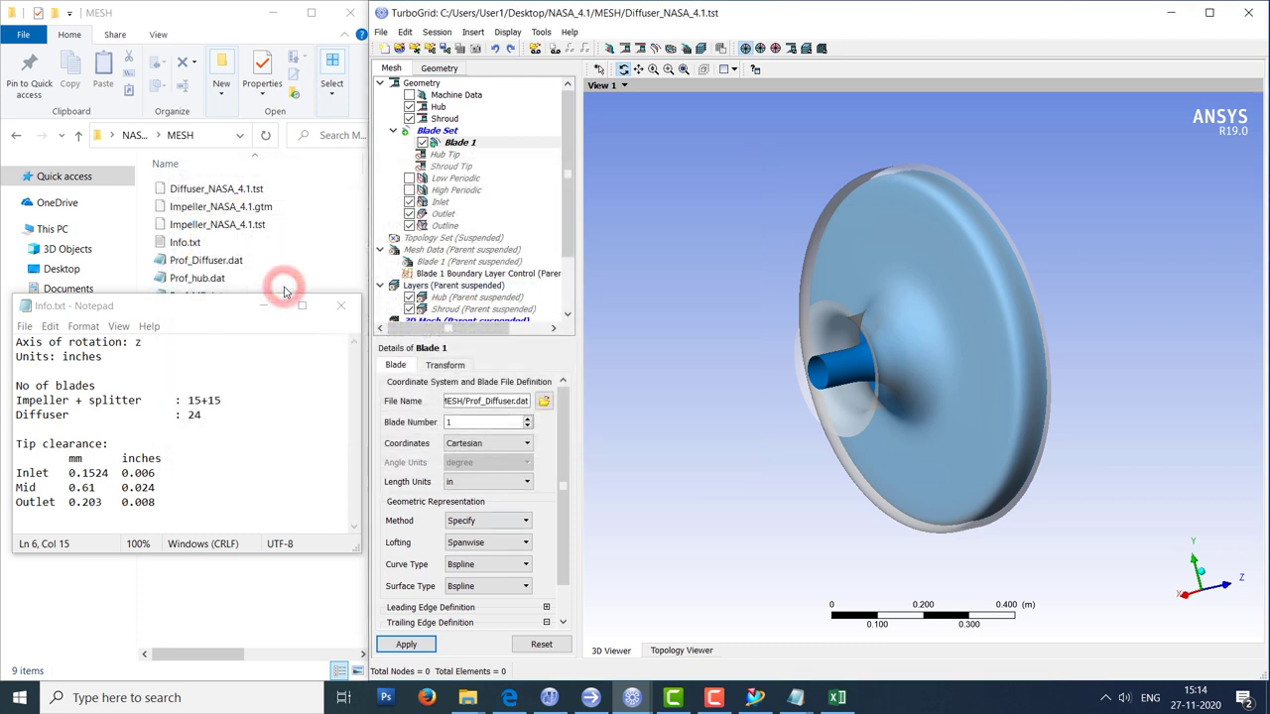
Define Blade 1's trailing edge as cut-off or square, apply the blade, and inspect the resulting passage.
left_click(563, 580)
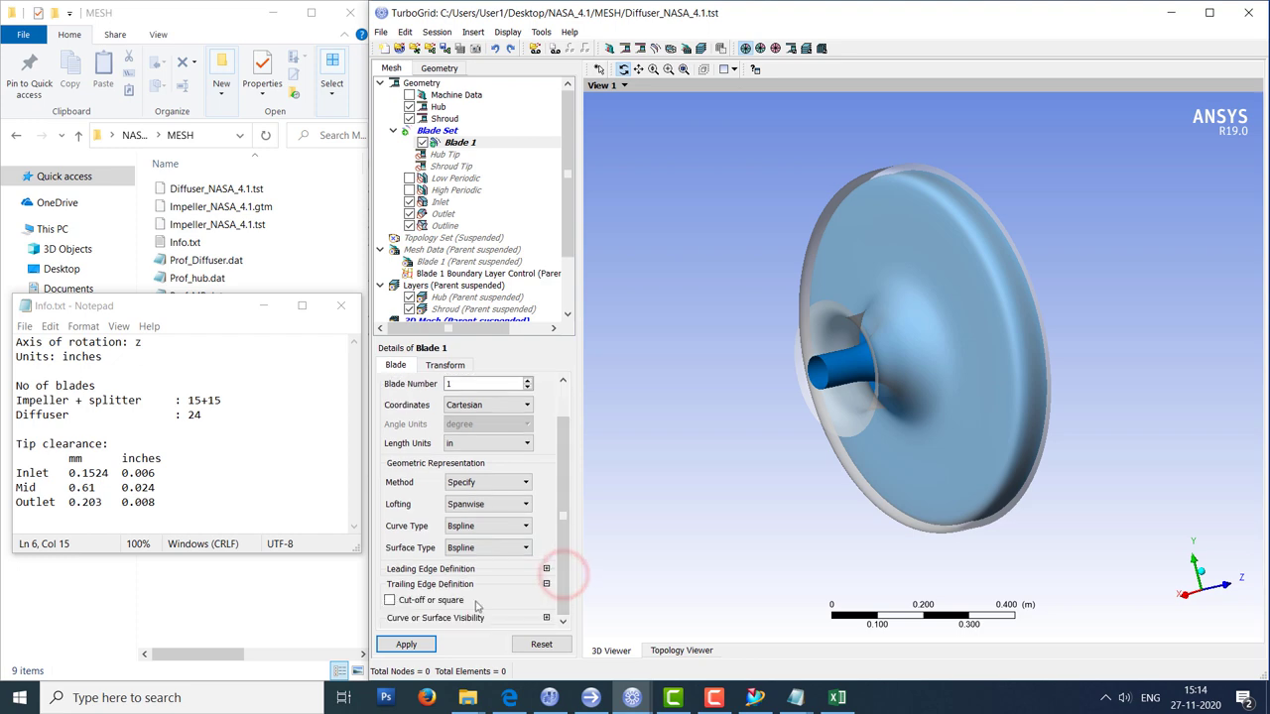
left_click(406, 643)
left_click_drag(861, 239, 900, 246)
scroll(900, 246, "up", 5)
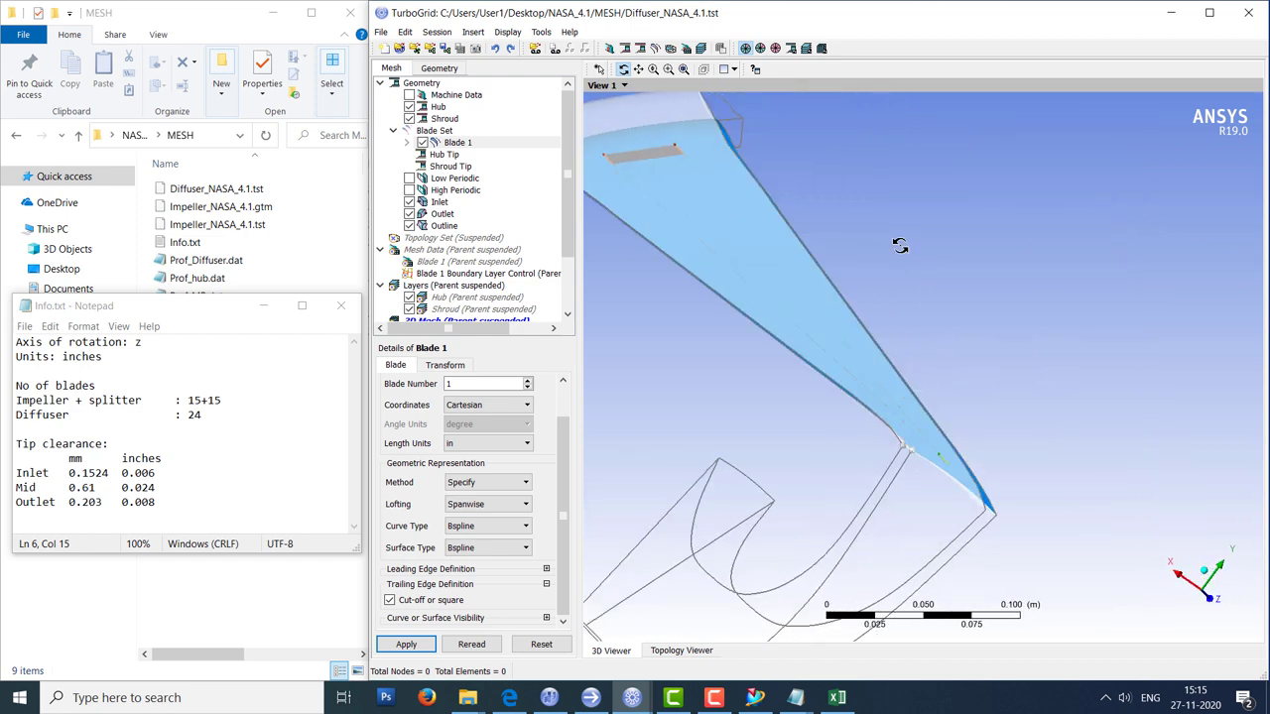
scroll(900, 246, "down", 5)
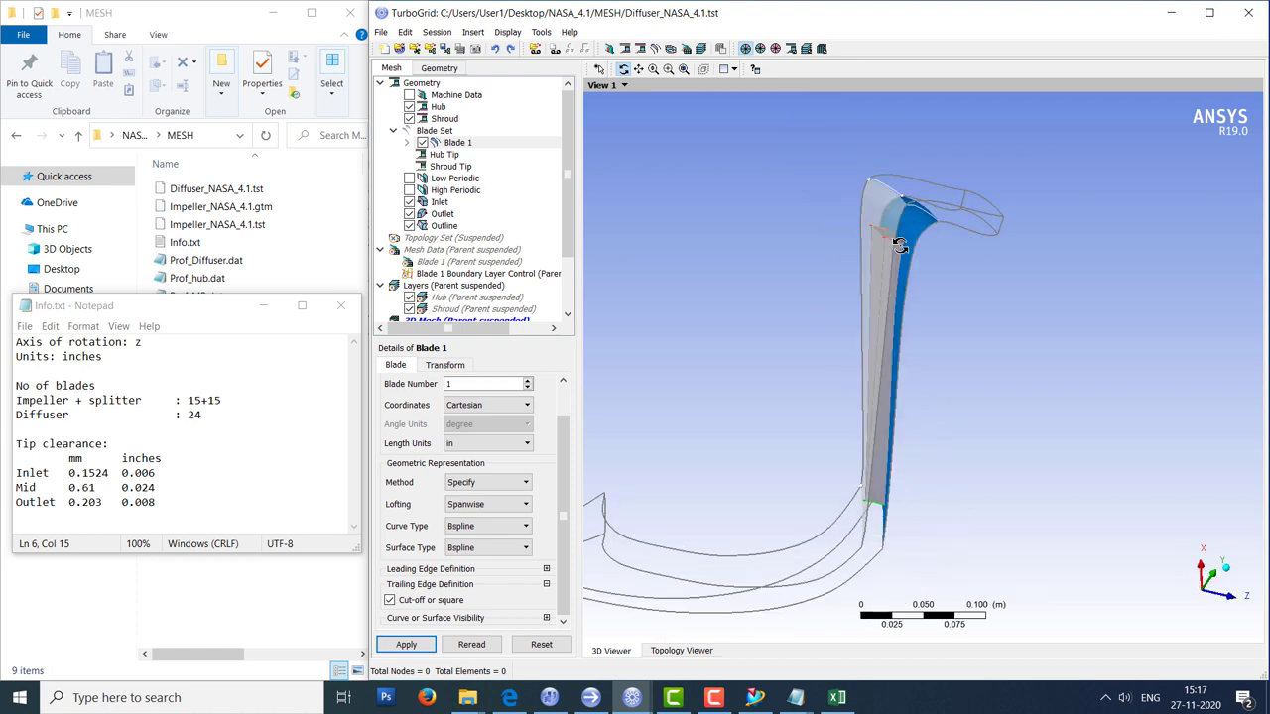
left_click_drag(900, 246, 658, 210)
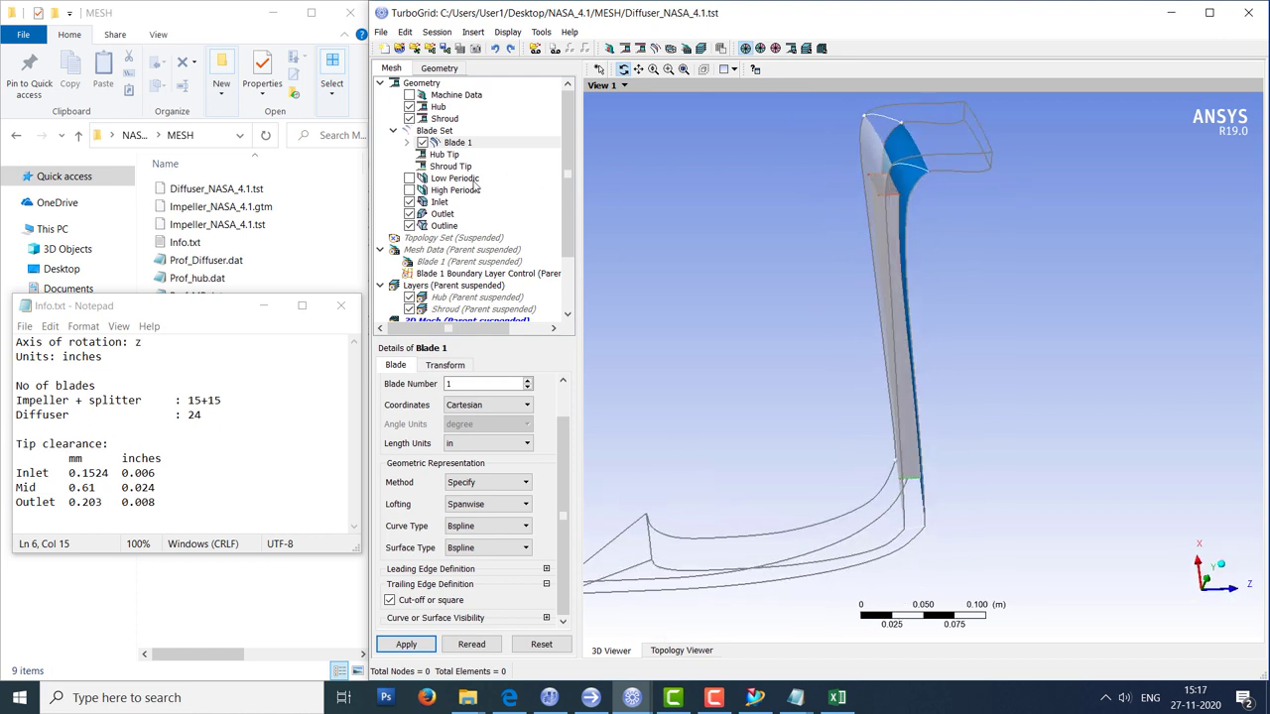
Define the inlet by the adjacent blade method using the impeller profile Prof_MB.dat from the MESH folder, and apply it.
left_click(455, 203)
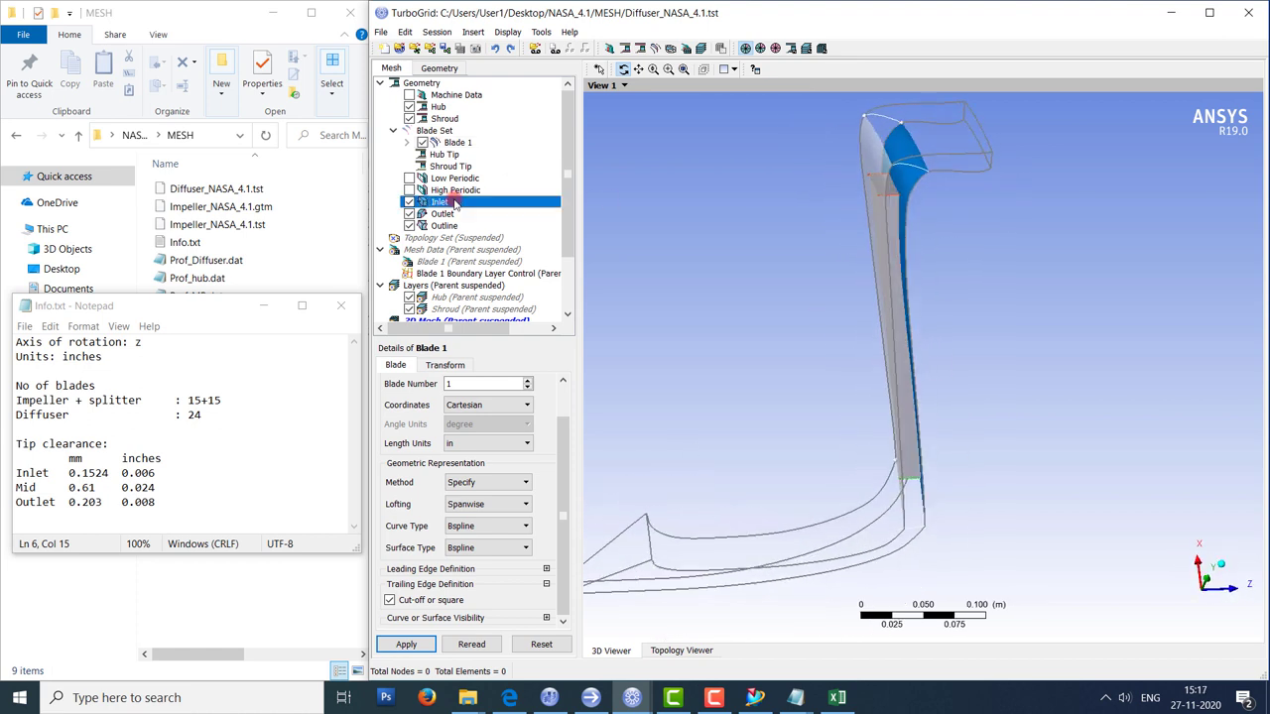
left_click(405, 423)
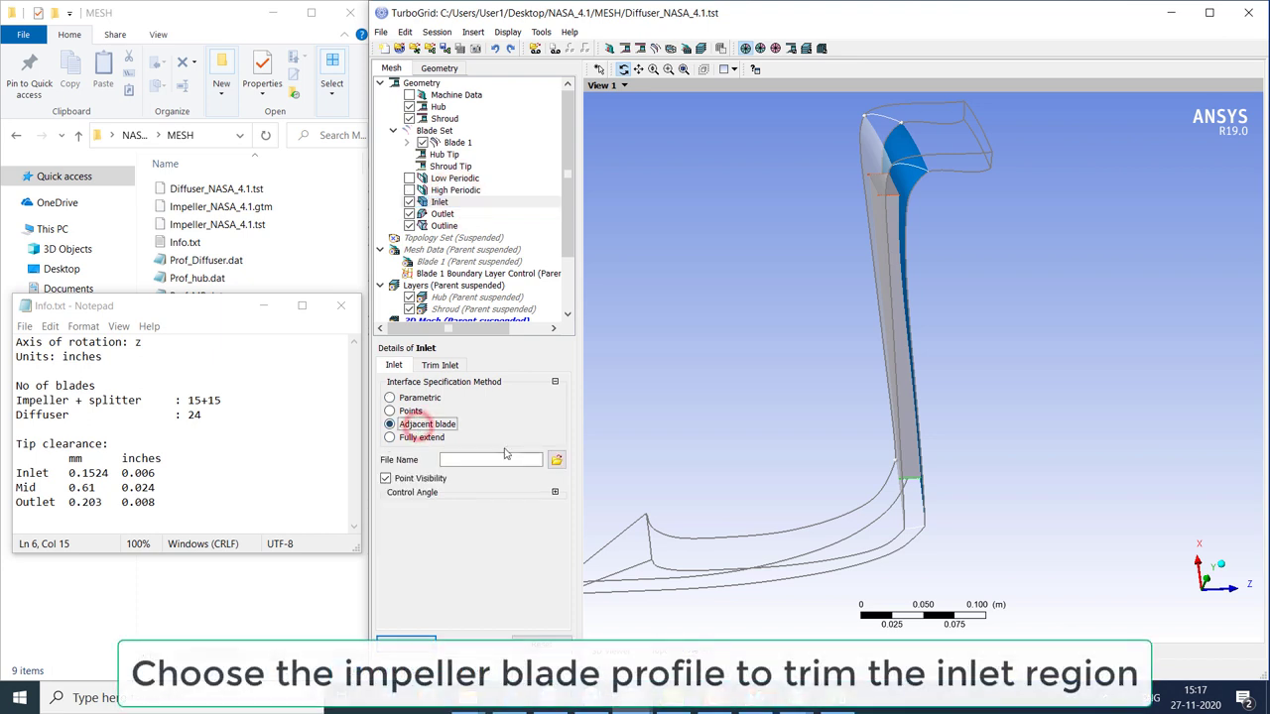
left_click(555, 463)
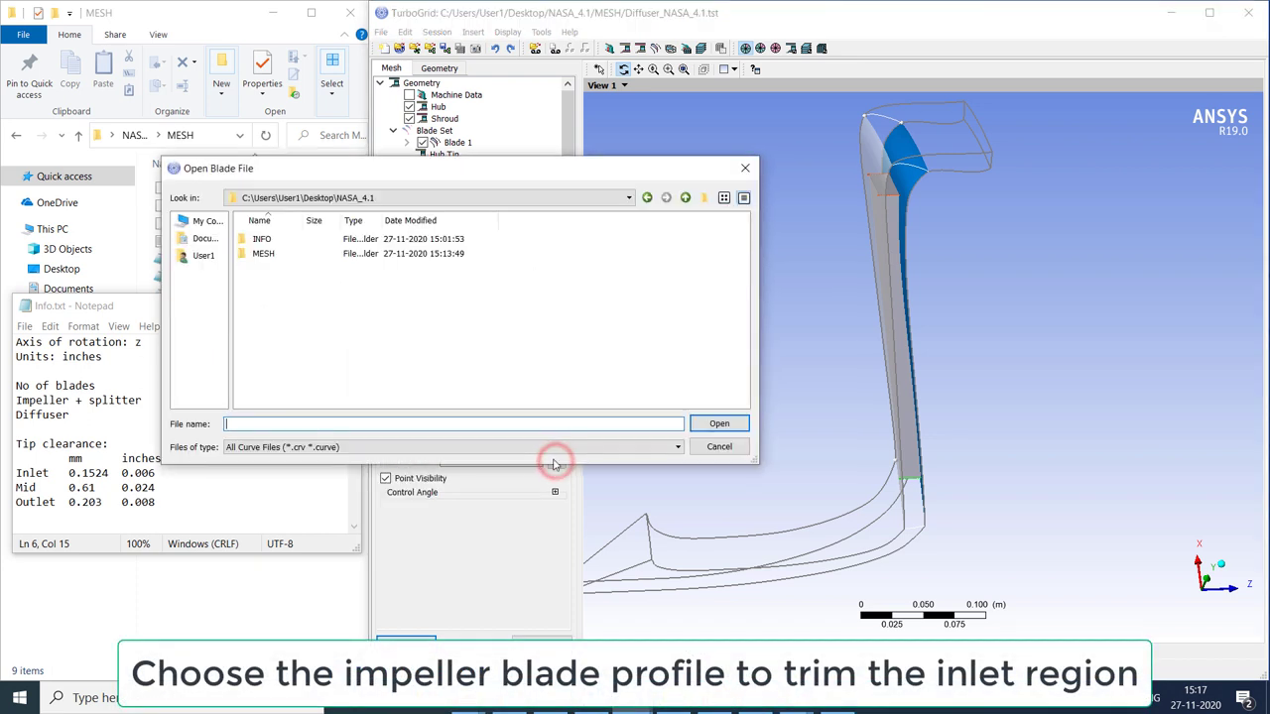
double_click(263, 253)
left_click(278, 448)
left_click(256, 491)
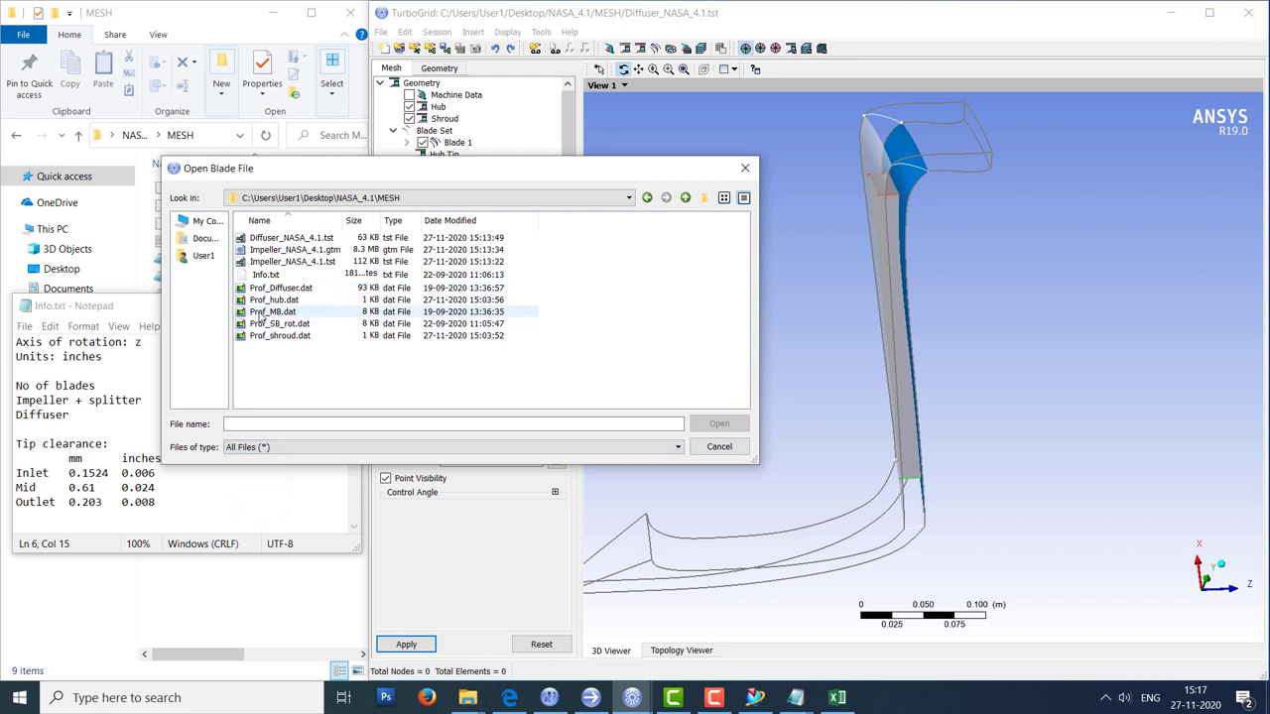
double_click(268, 311)
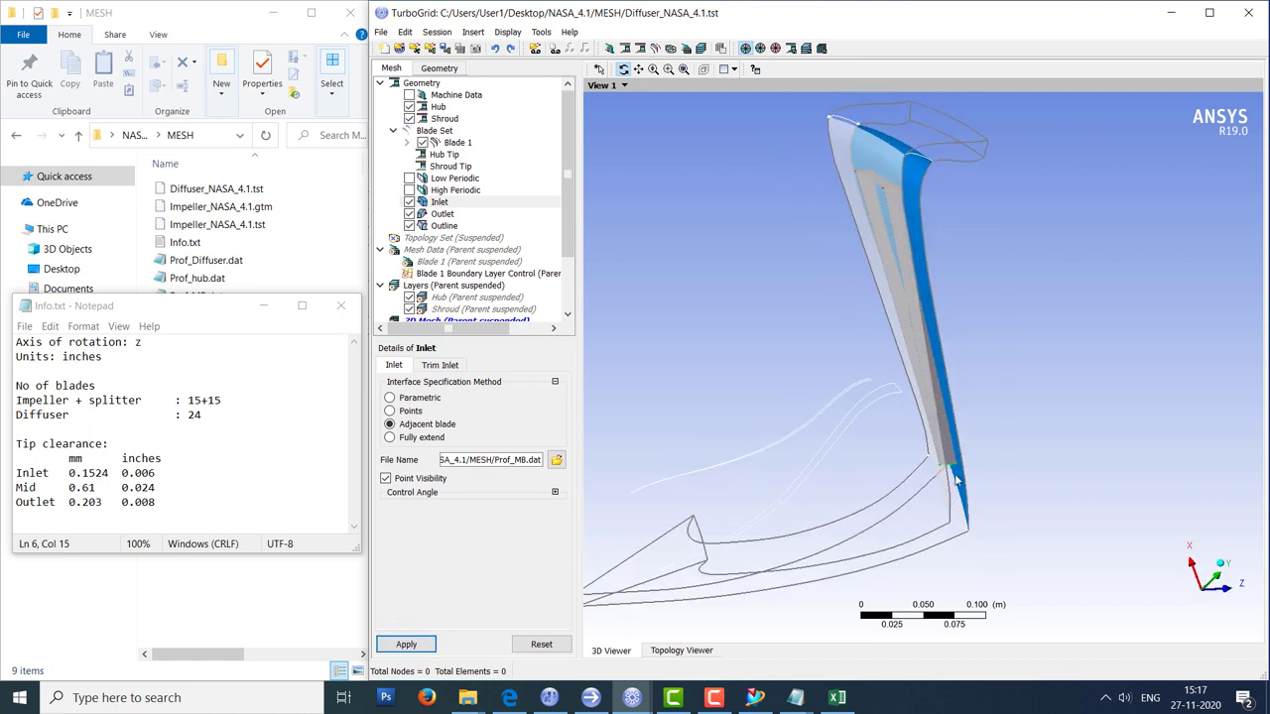
Set the outlet's interface specification method to Fully extend and apply it.
left_click(444, 214)
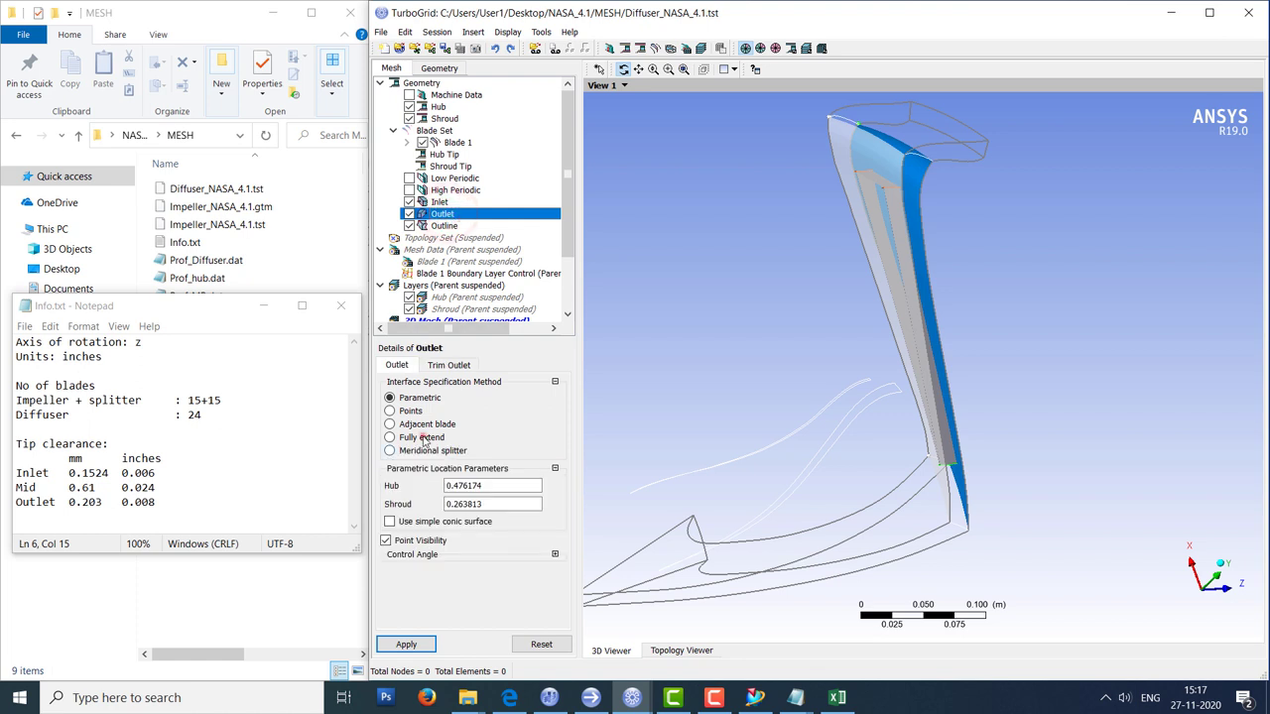
left_click(423, 438)
left_click(449, 365)
left_click(402, 365)
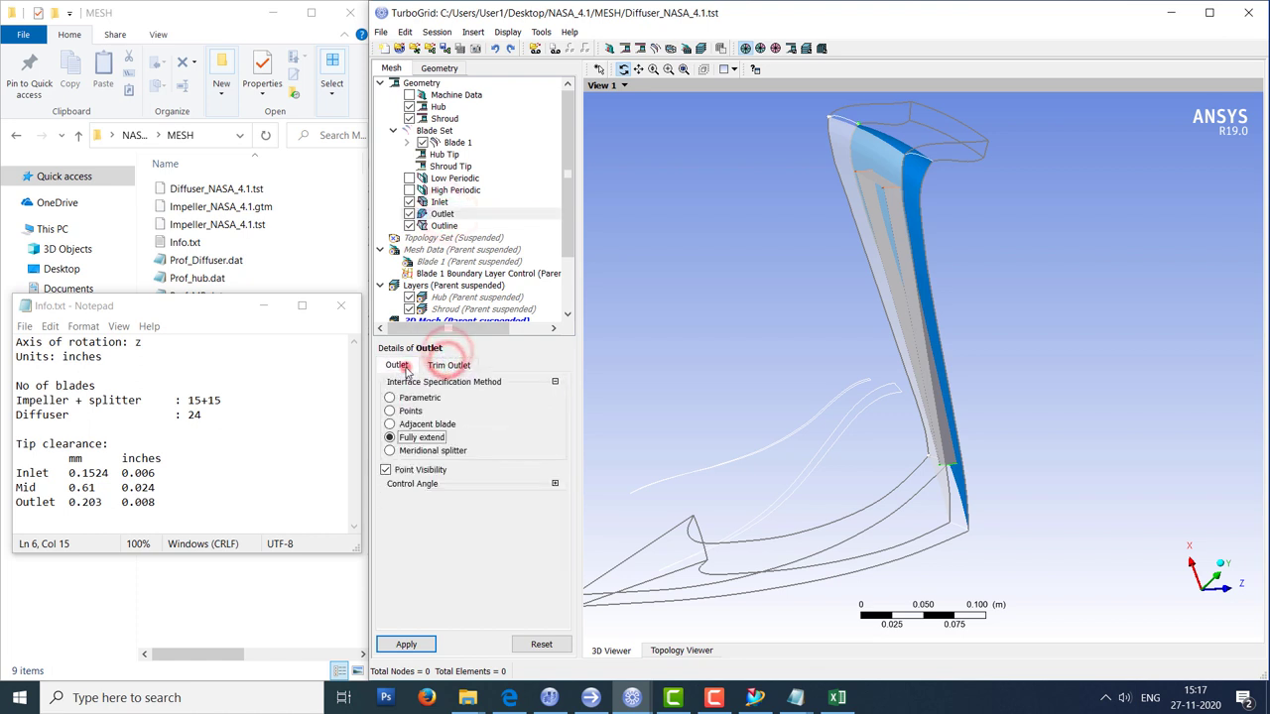
left_click(406, 644)
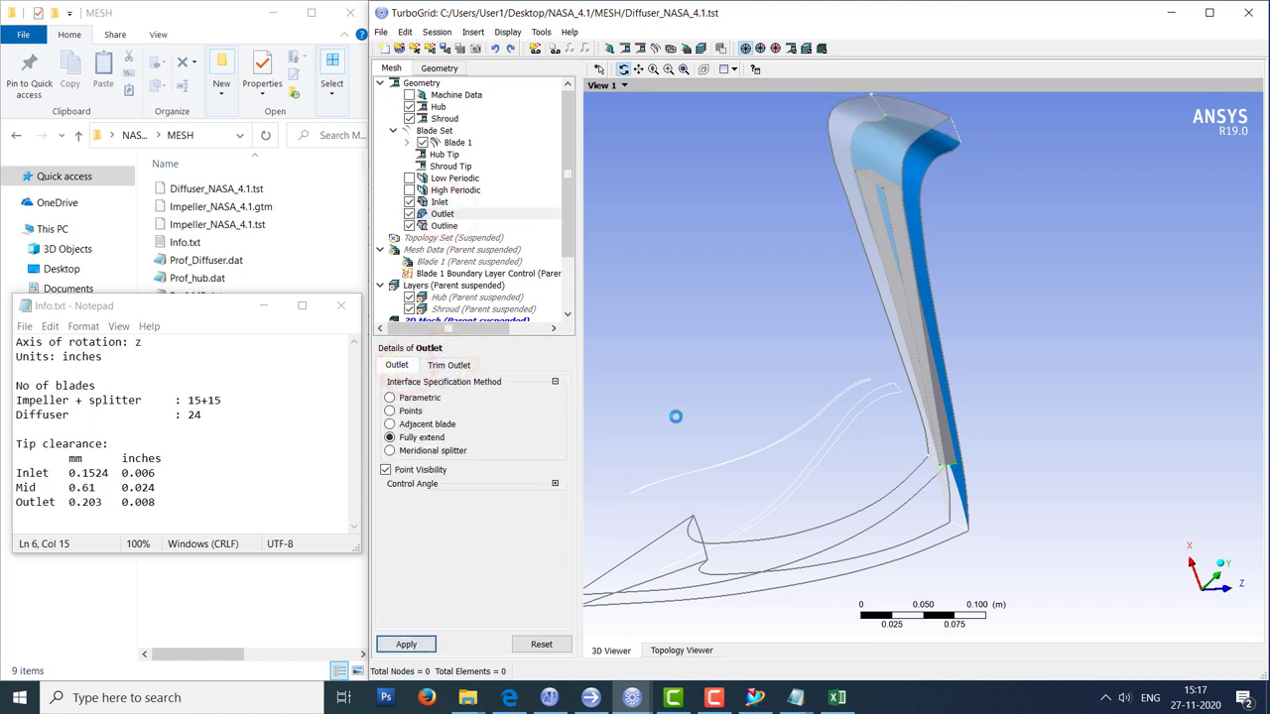
Set the curve type of both the hub and the shroud to Piece-wise linear, applying each change.
left_click(1209, 12)
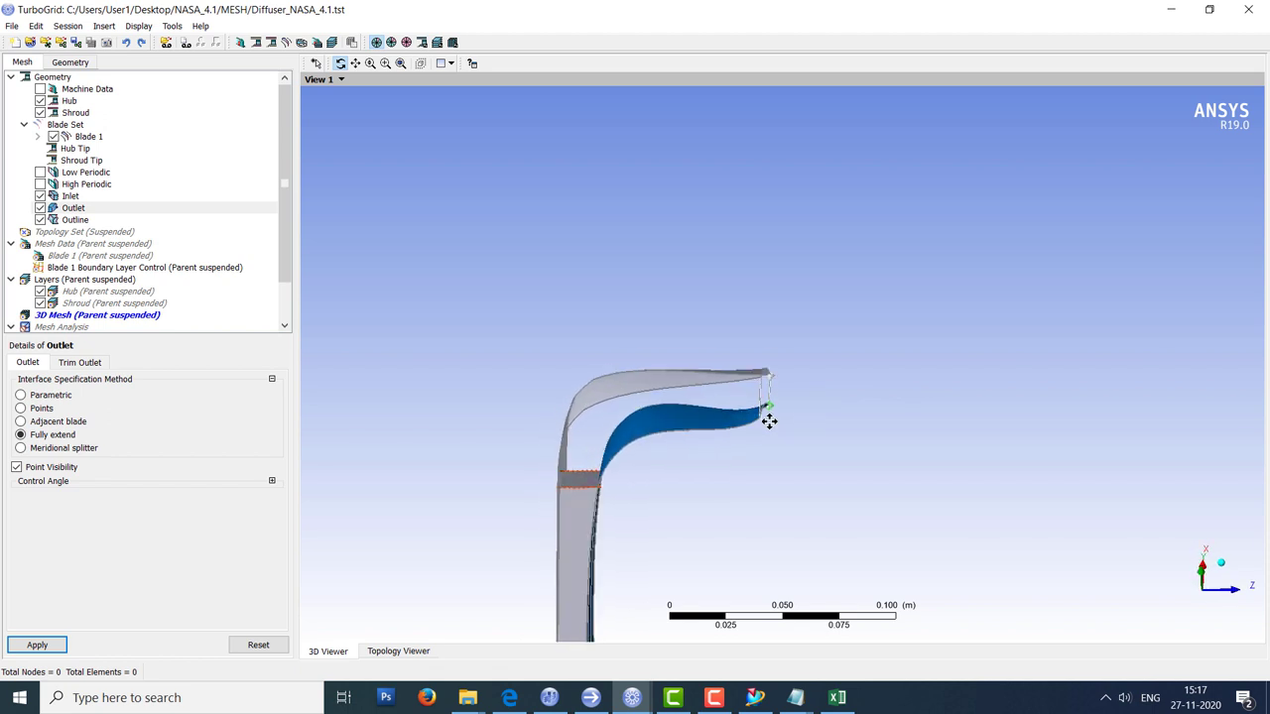
left_click(72, 100)
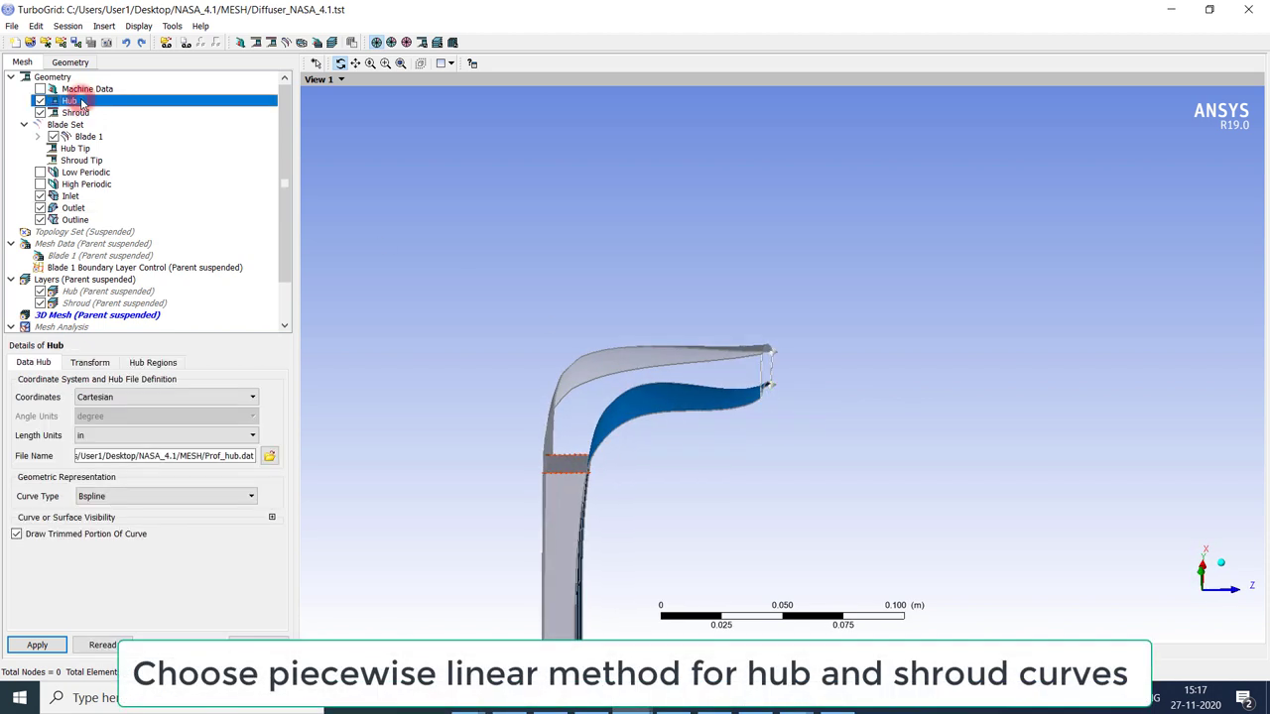
left_click(119, 496)
left_click(109, 516)
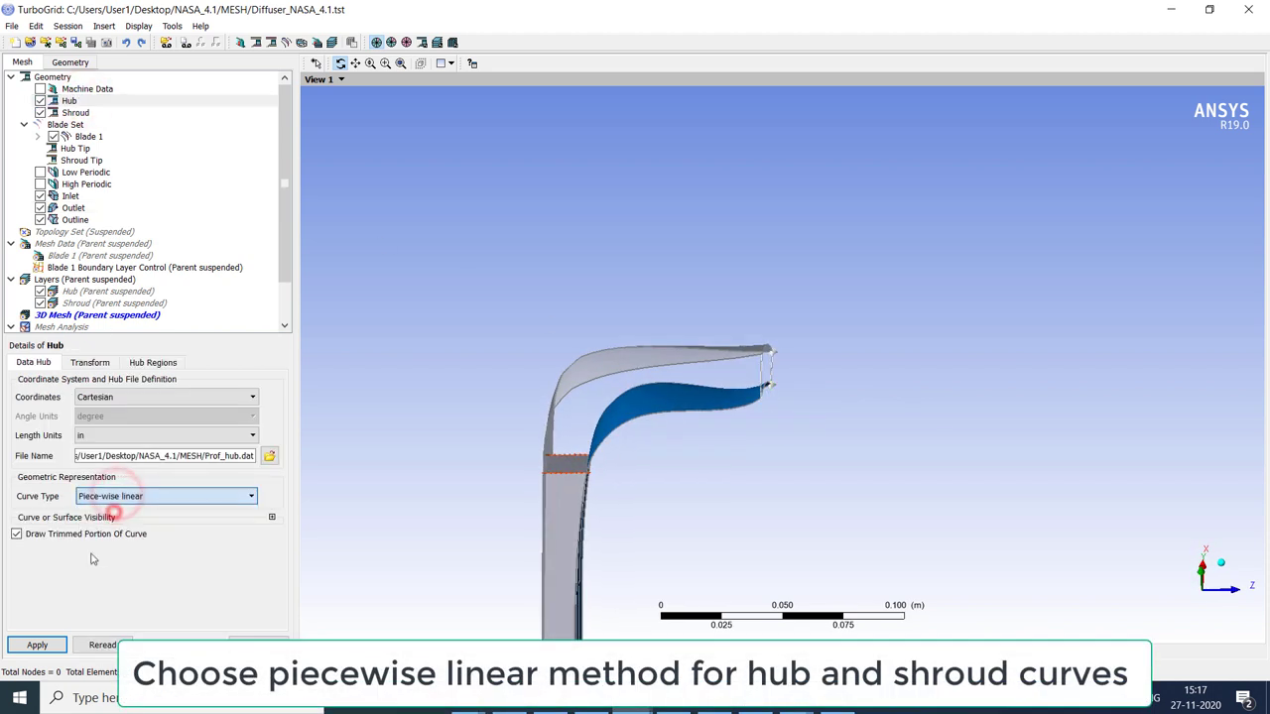
left_click(37, 645)
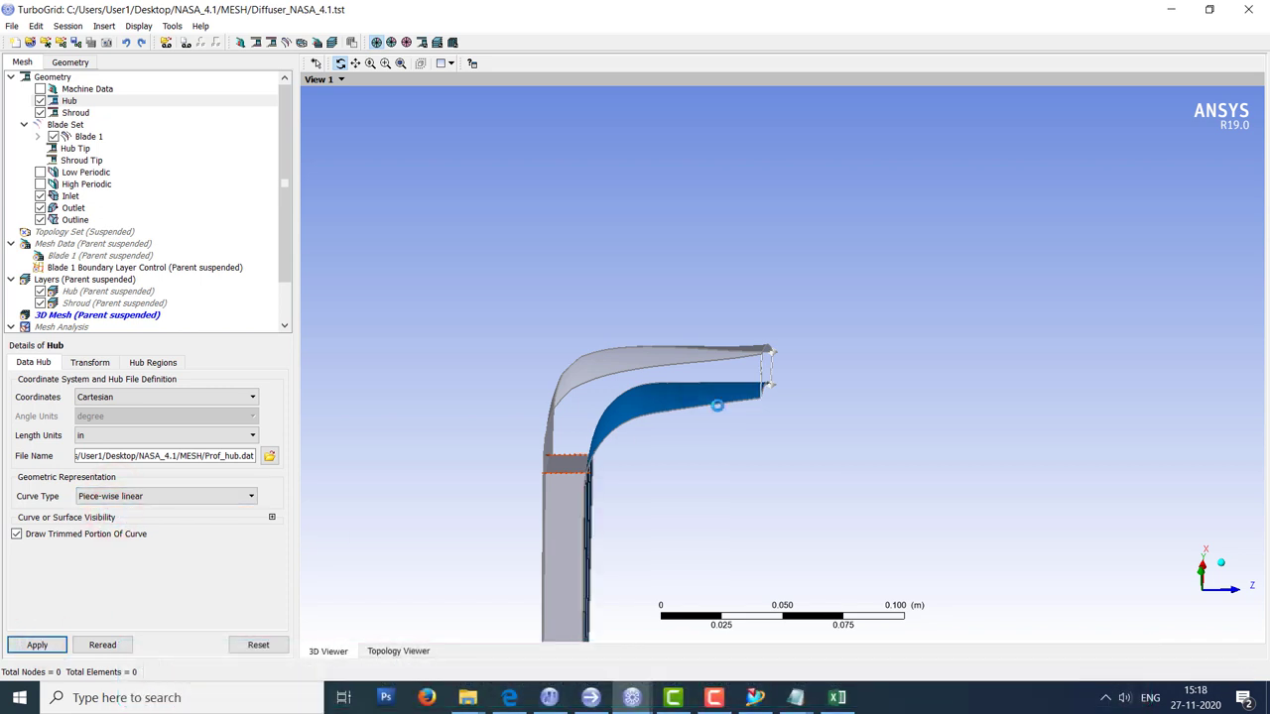
left_click(127, 112)
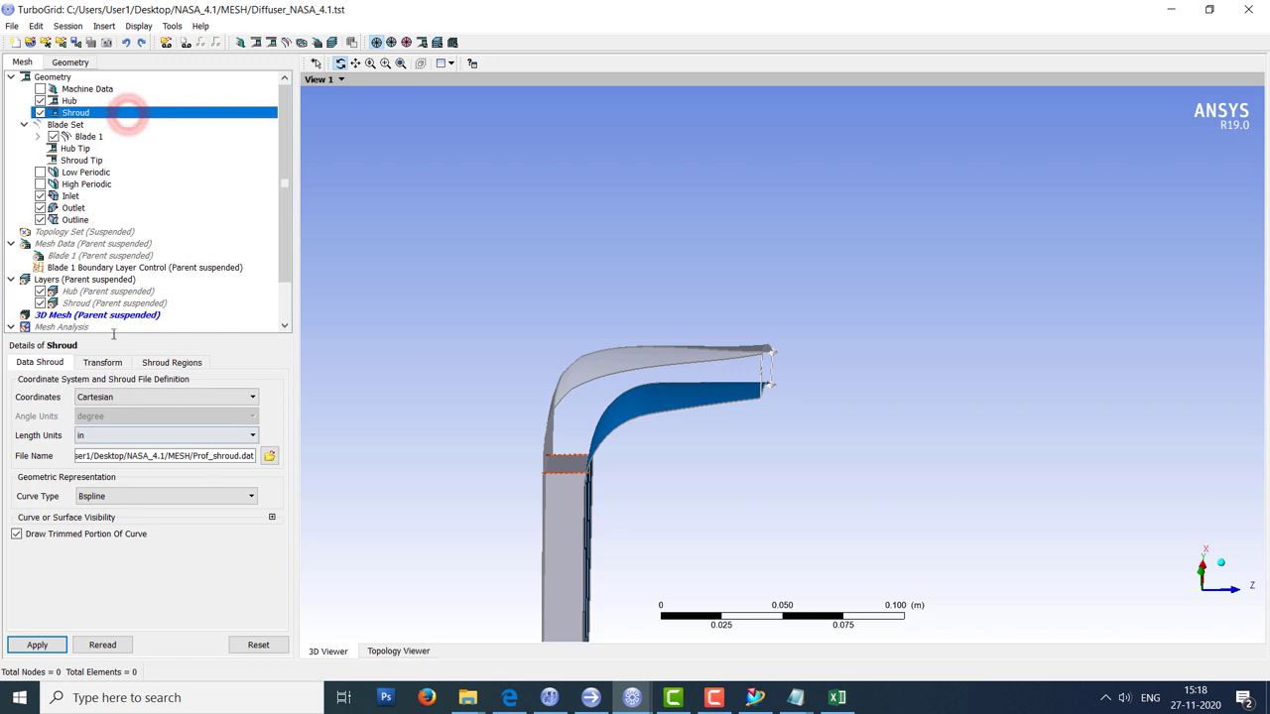
left_click(104, 496)
left_click(113, 511)
left_click(38, 645)
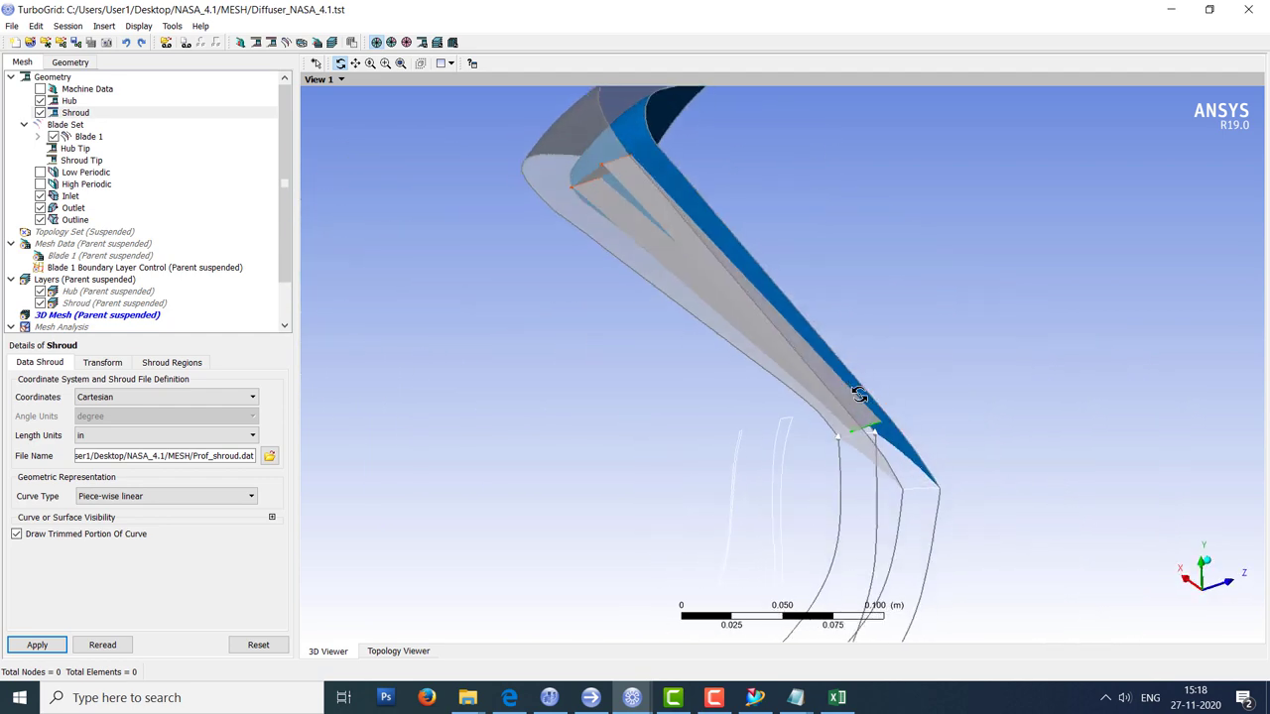
Unsuspend the topology set so the diffuser mesh is generated.
right_click(127, 234)
left_click(195, 363)
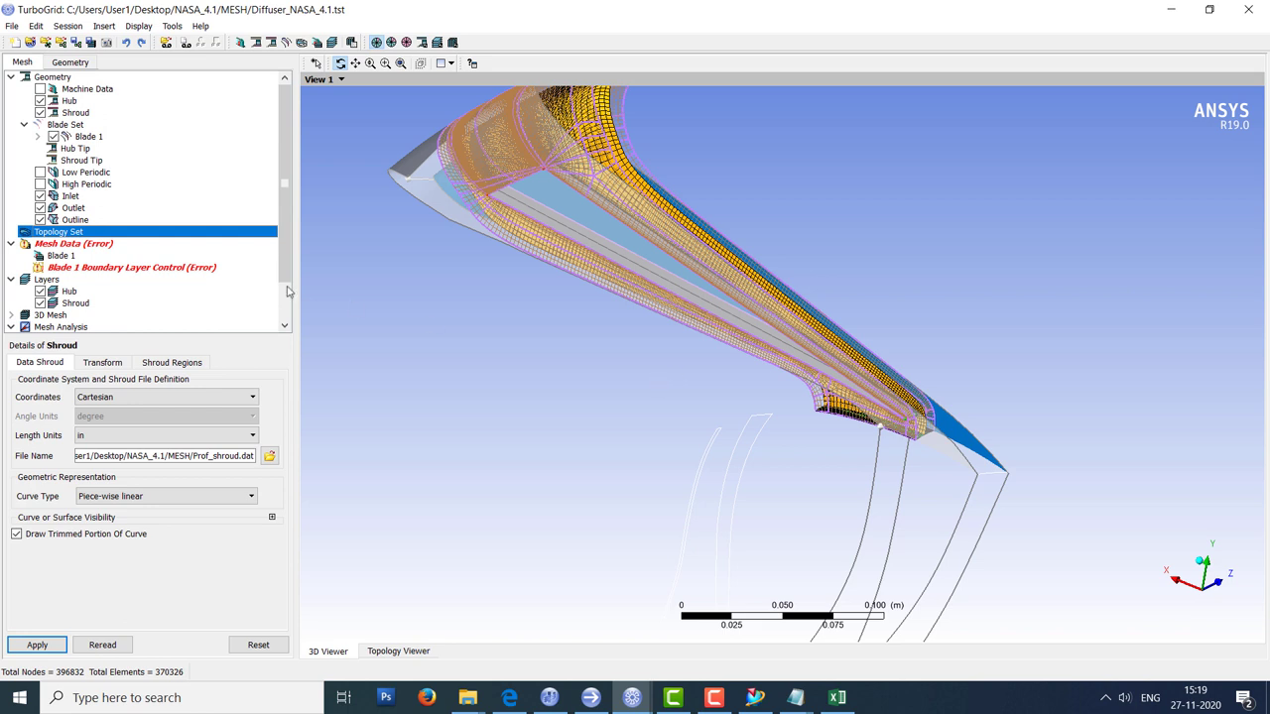
In the mesh data, disable the target maximum expansion rate and set the global size factor to 0.9.
left_click(105, 244)
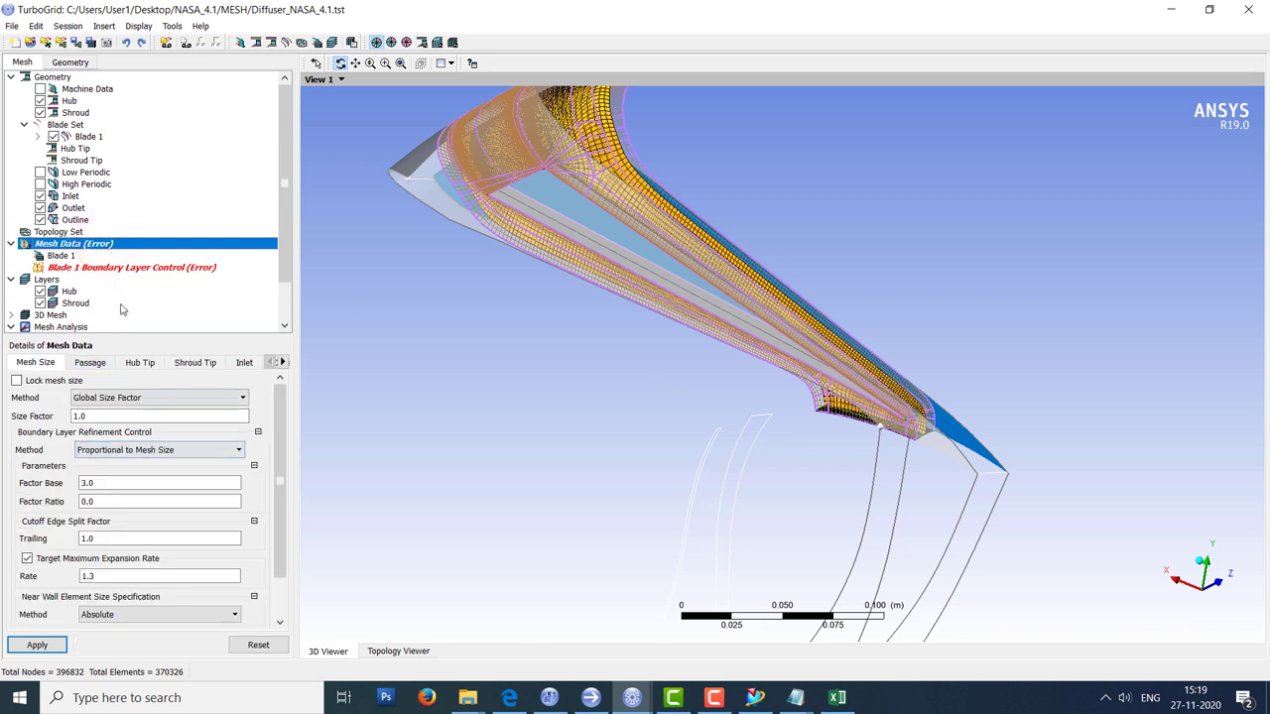
left_click_drag(126, 335, 126, 317)
left_click(67, 559)
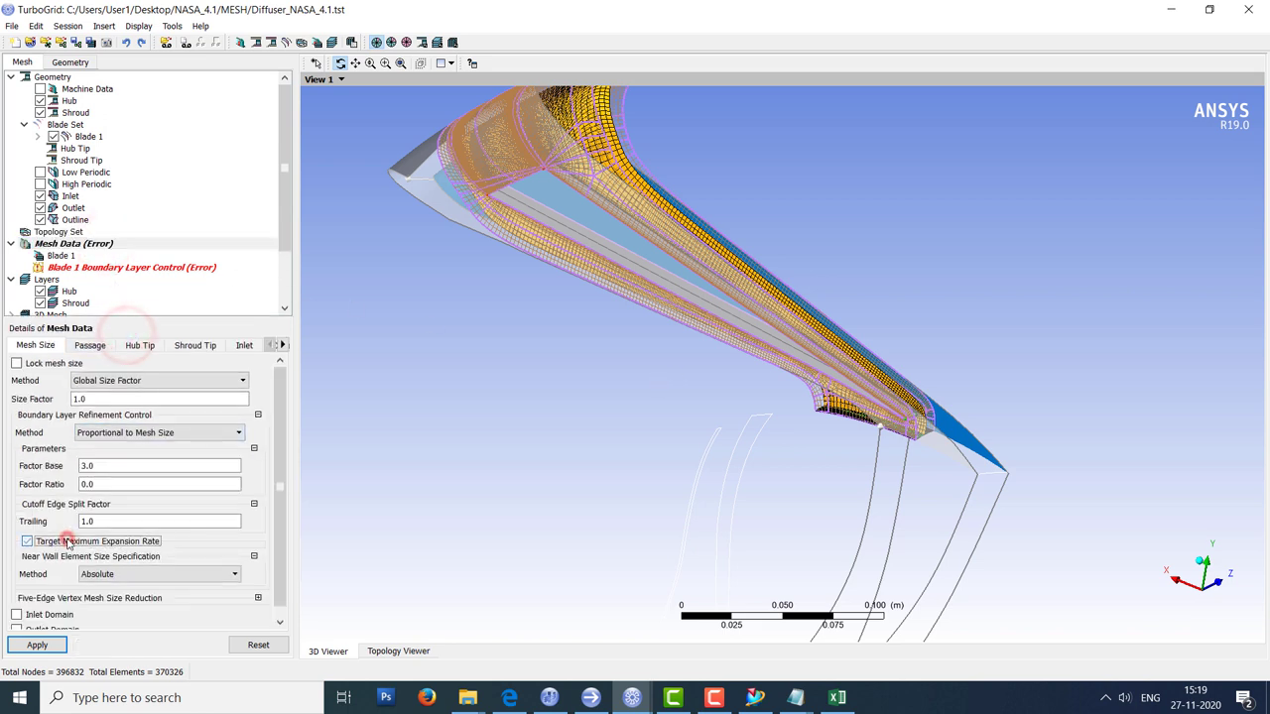
left_click(92, 383)
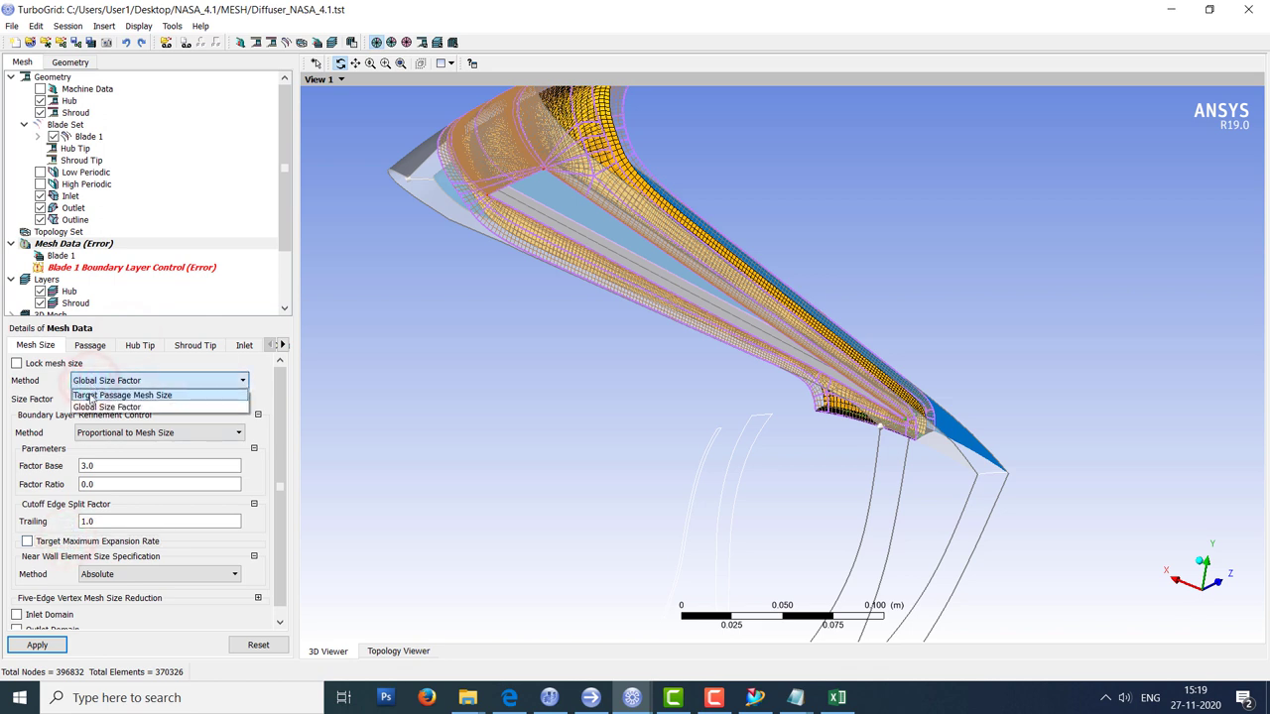
left_click(94, 407)
double_click(107, 401)
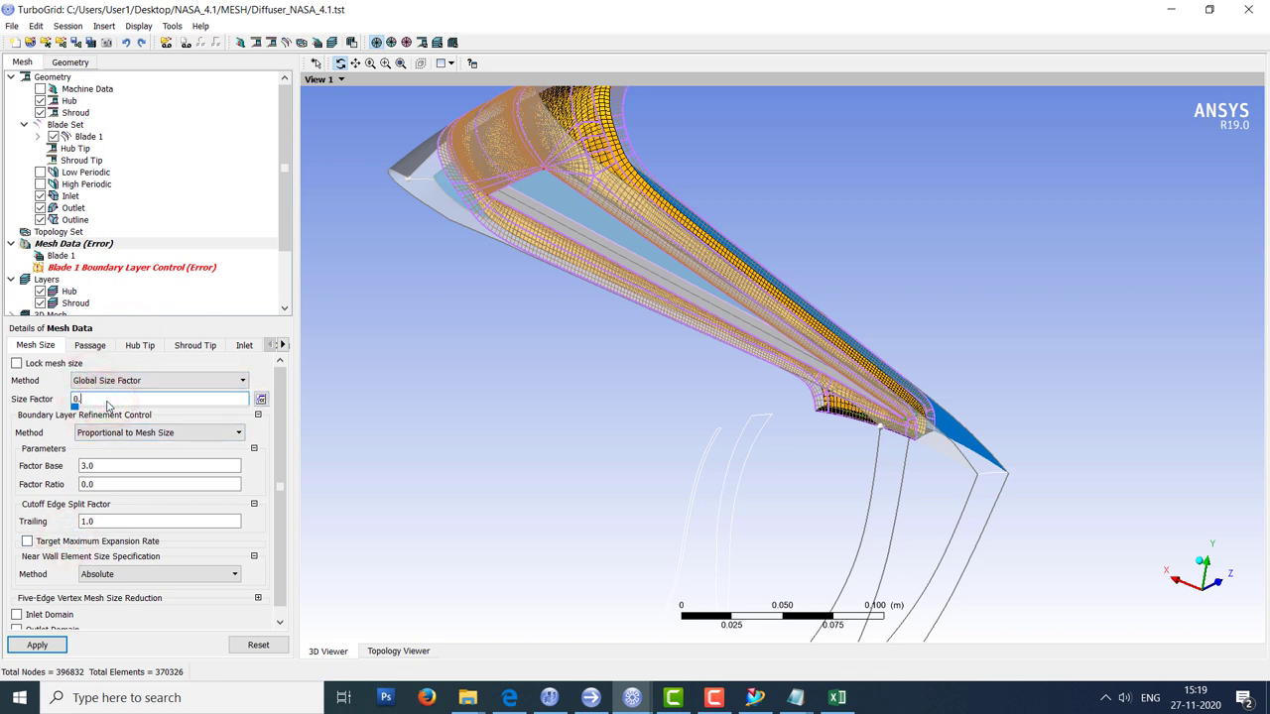
Change the near wall element size specification to the y+ method with a Reynolds number of 1.5e+06.
left_click(153, 583)
left_click(129, 599)
double_click(100, 592)
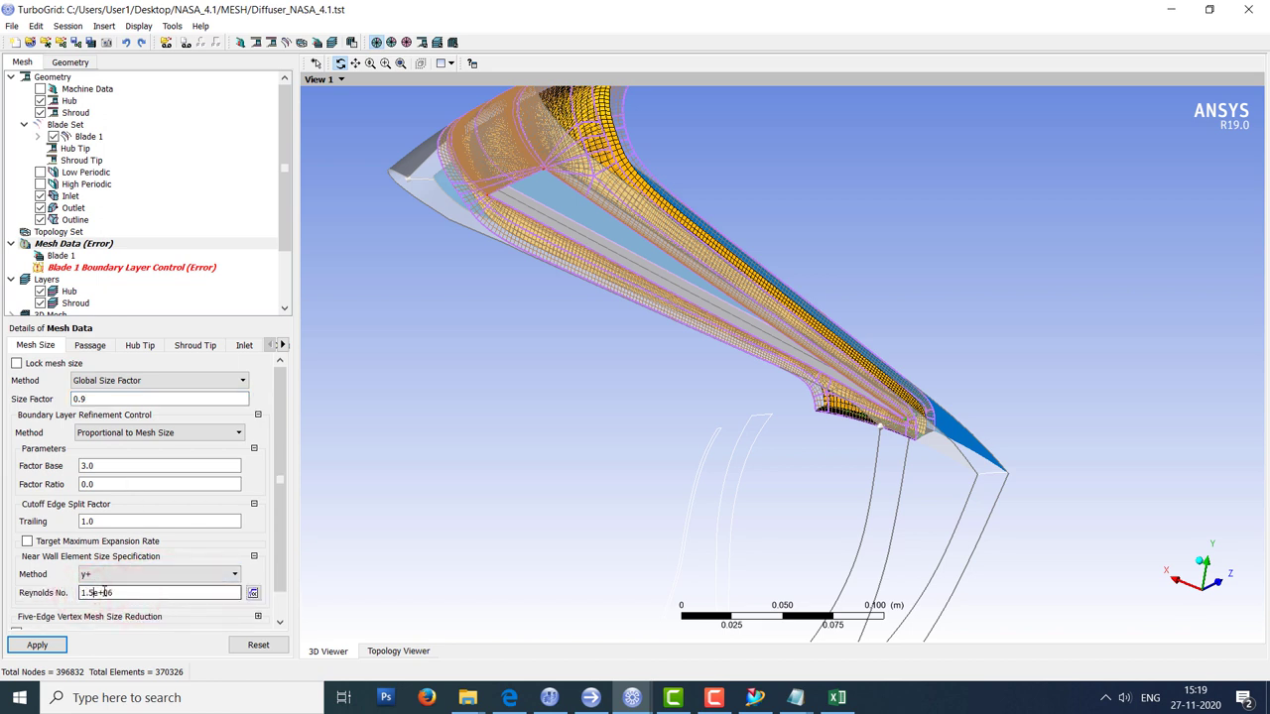
scroll(284, 527, "down", 1)
scroll(284, 533, "up", 1)
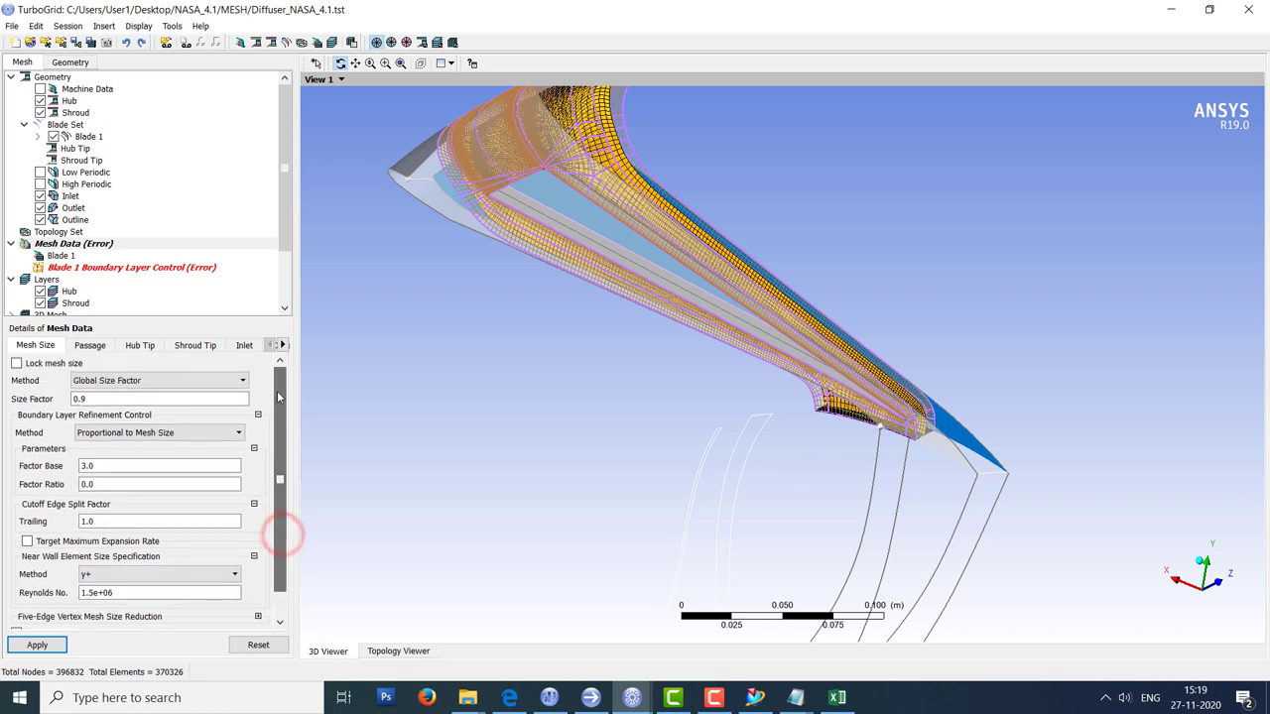
Set the passage's spanwise distribution to Element Count and Size with 20 elements and 10 constant elements, and apply the mesh data.
left_click(92, 346)
left_click(119, 381)
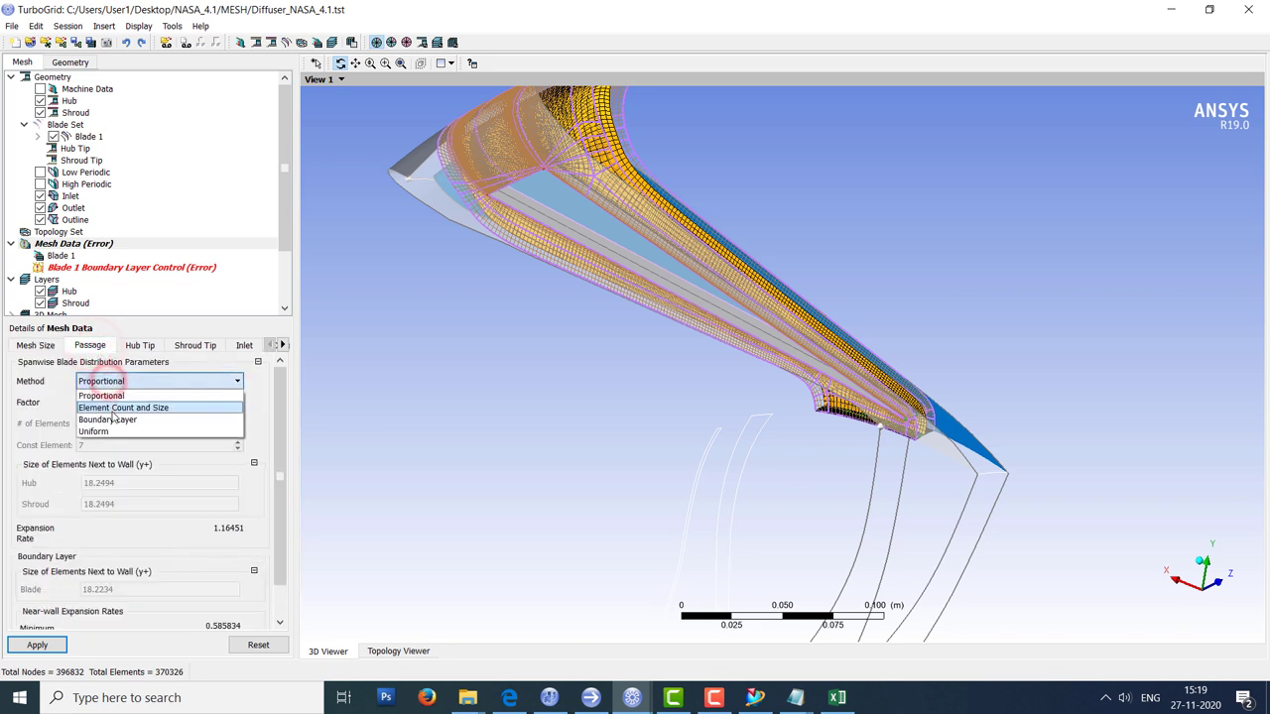
left_click(109, 403)
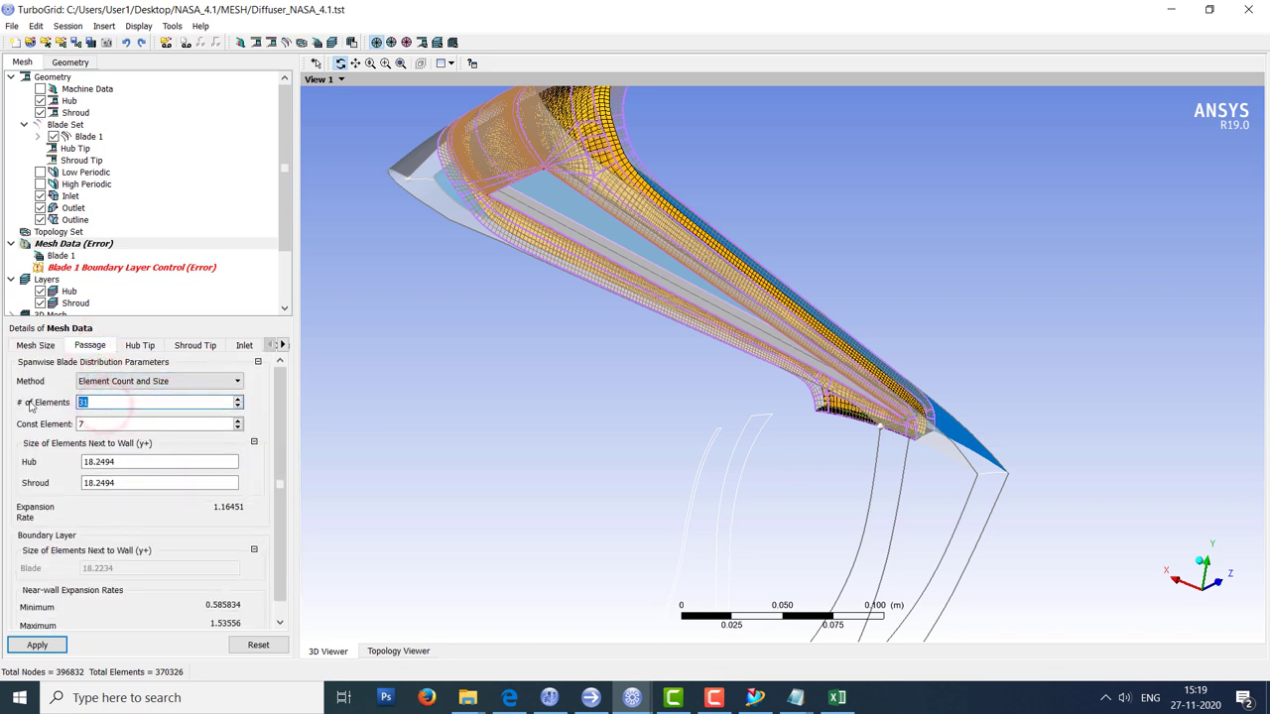
left_click(98, 424)
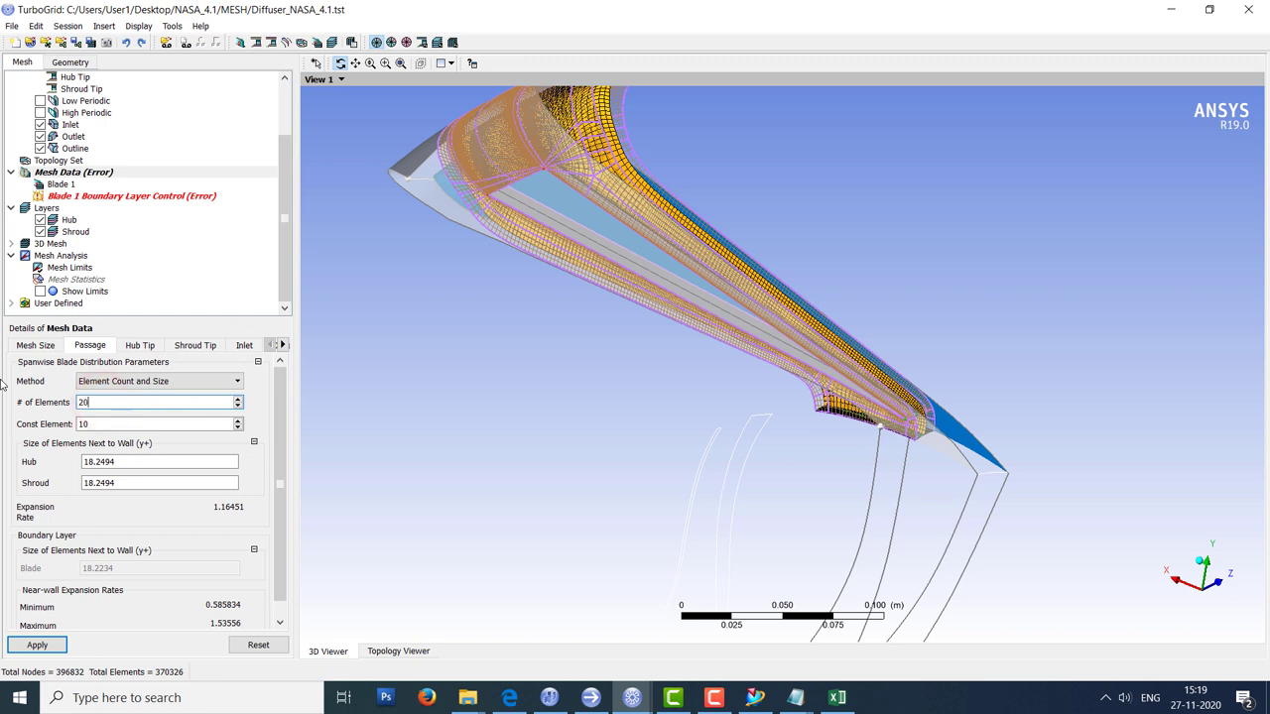
key("shift+Tab")
left_click(264, 419)
left_click(44, 348)
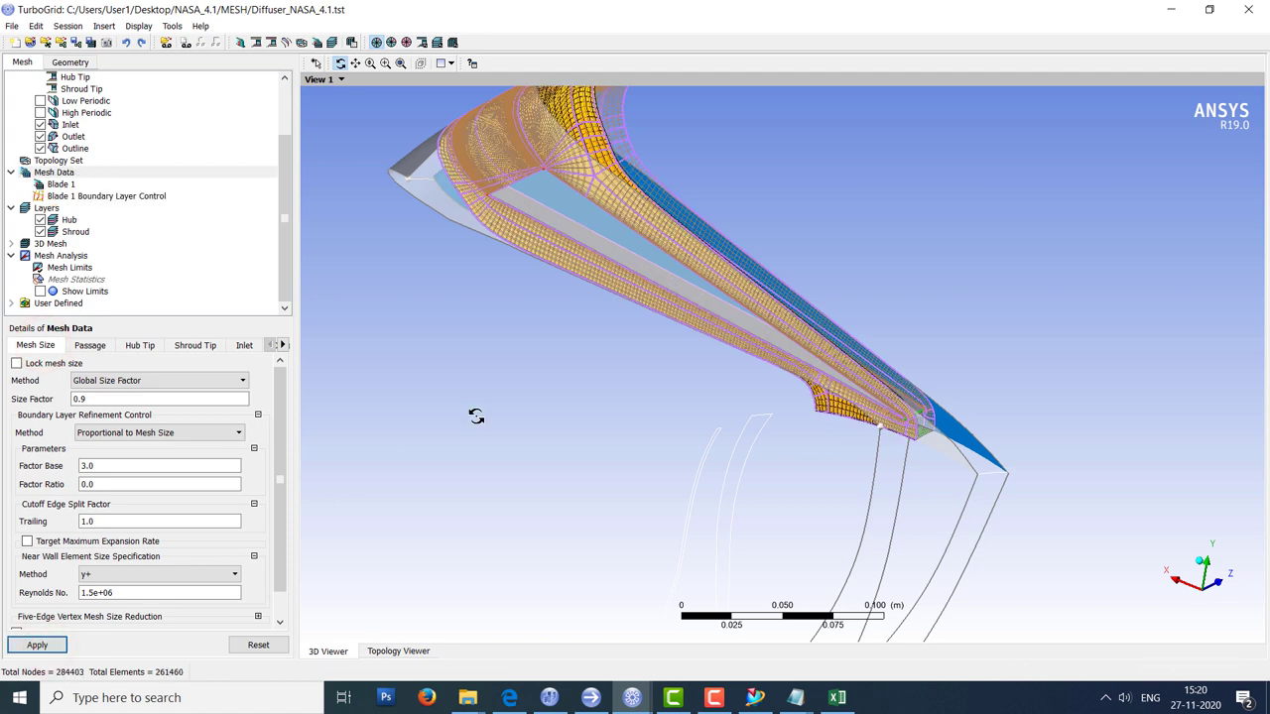
Hide the shroud and hub geometry surfaces and examine the diffuser mesh around the vane.
left_click_drag(477, 416, 407, 487)
left_click(148, 172)
scroll(286, 278, "up", 2)
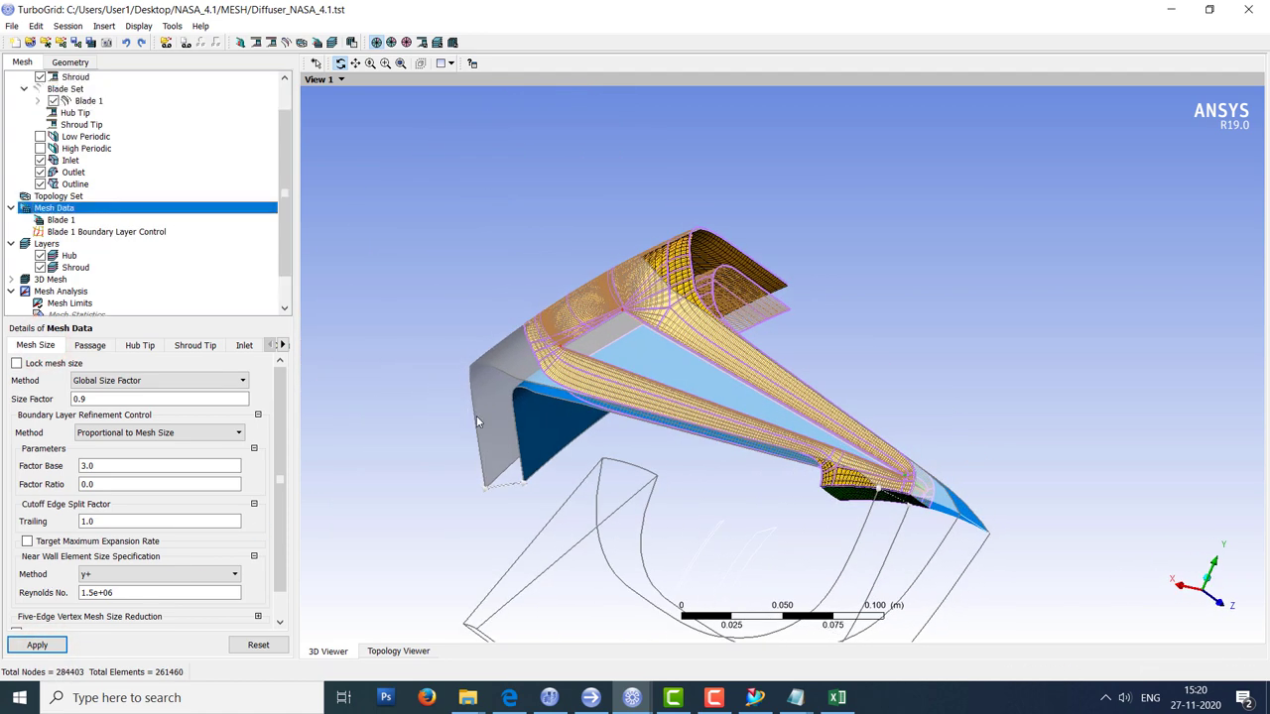
left_click(40, 112)
left_click(39, 100)
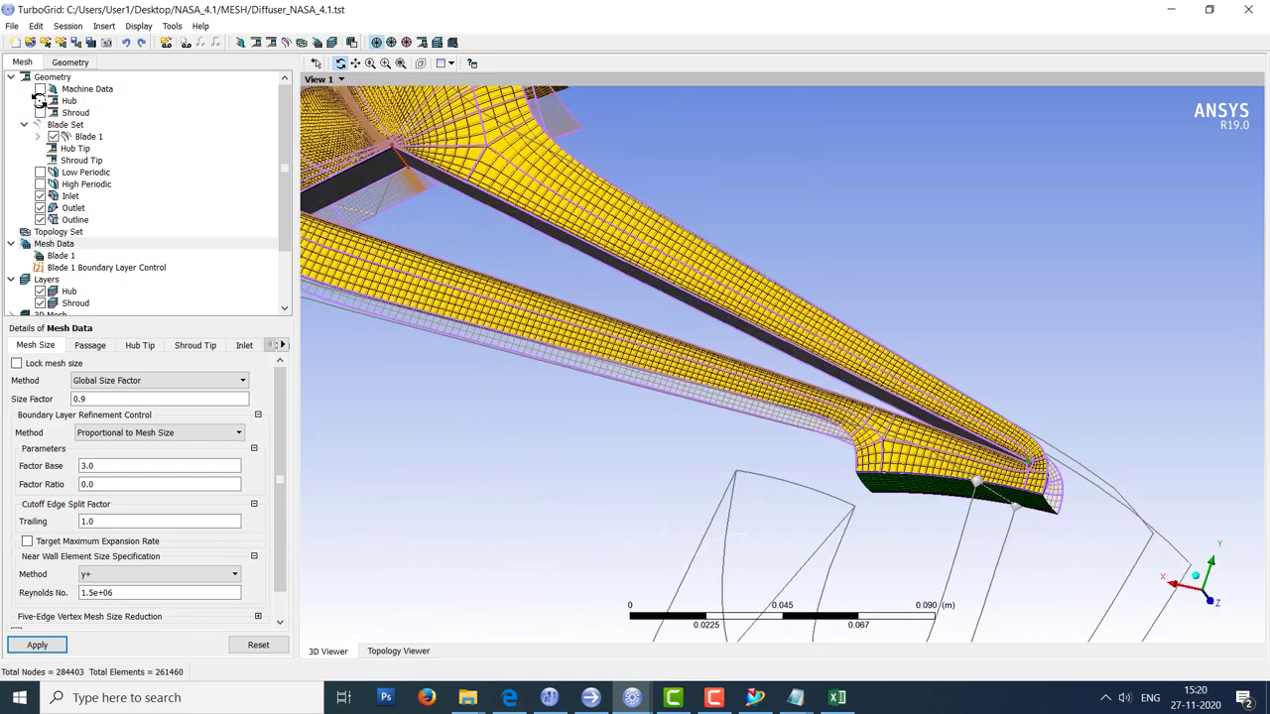
scroll(626, 363, "down", 5)
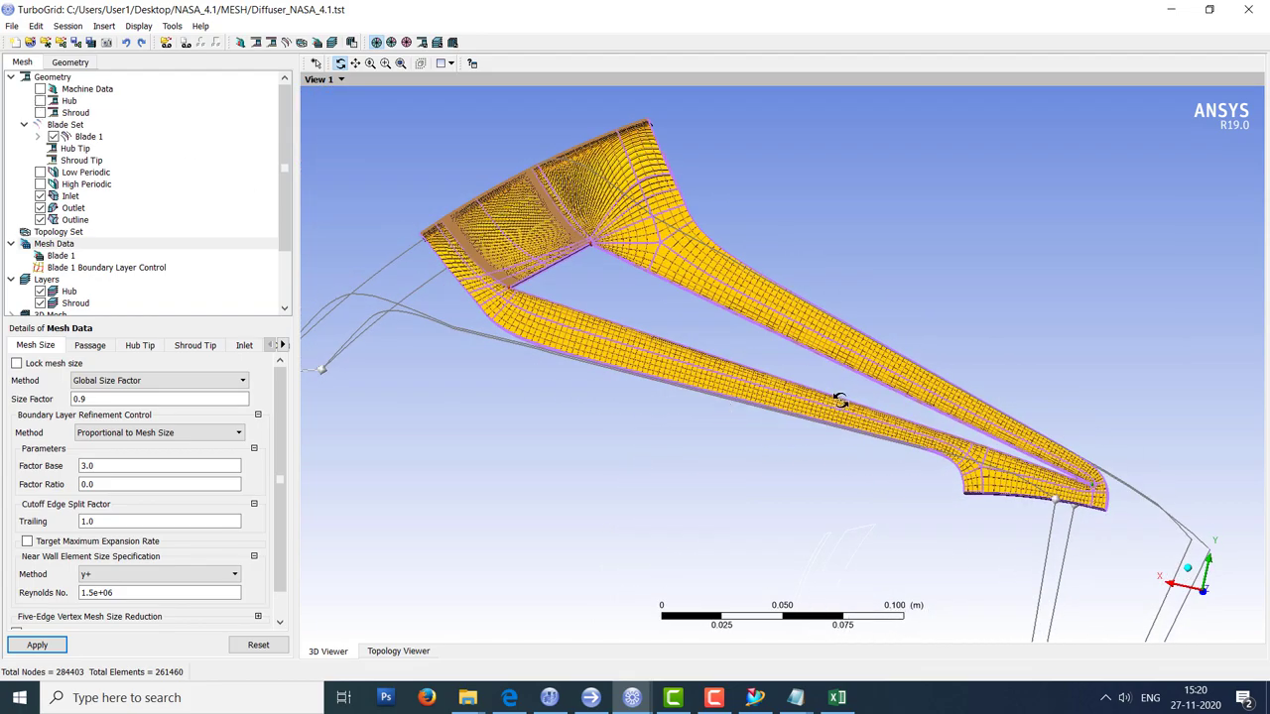
scroll(840, 401, "up", 5)
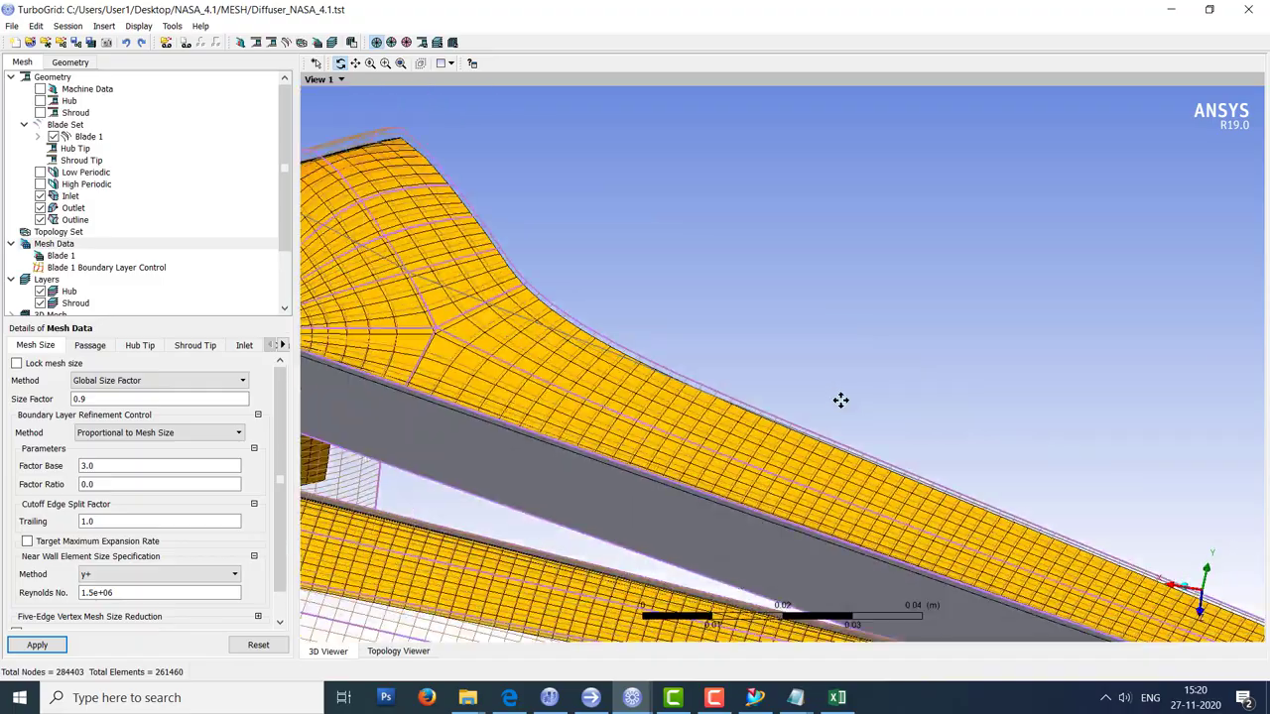
scroll(840, 400, "down", 6)
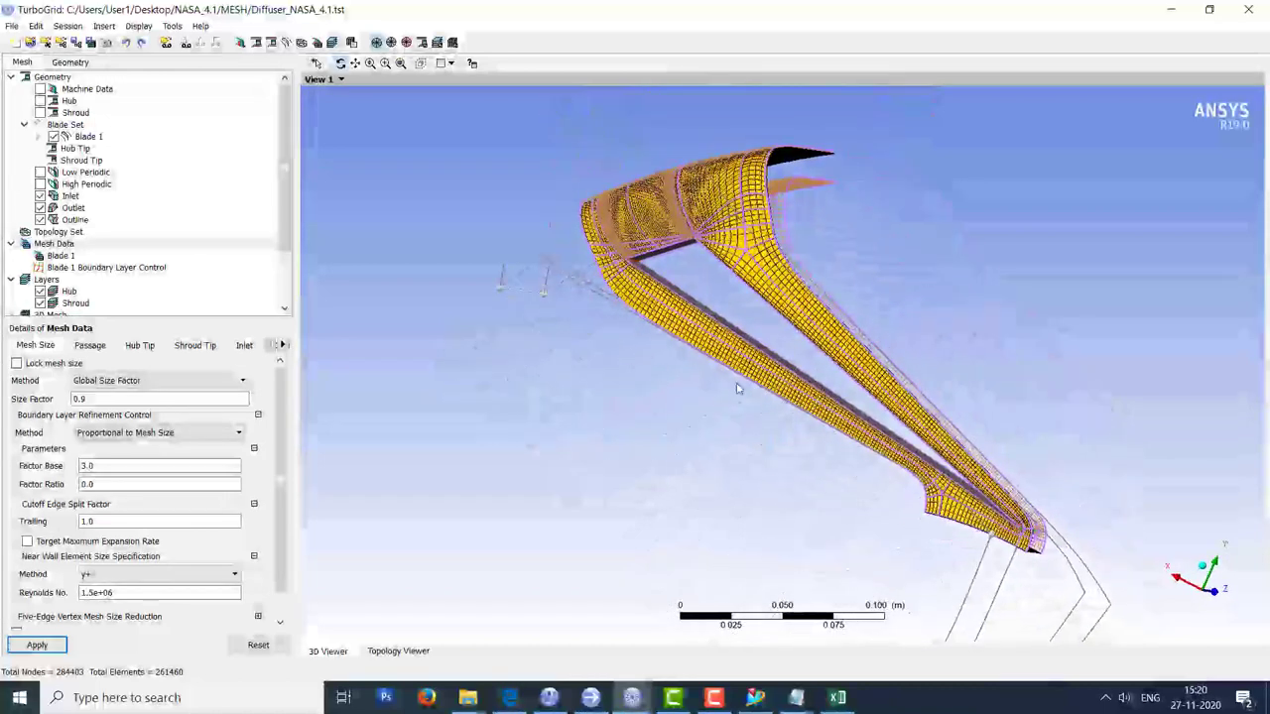
Check the mesh statistics of the diffuser mesh.
scroll(109, 284, "down", 2)
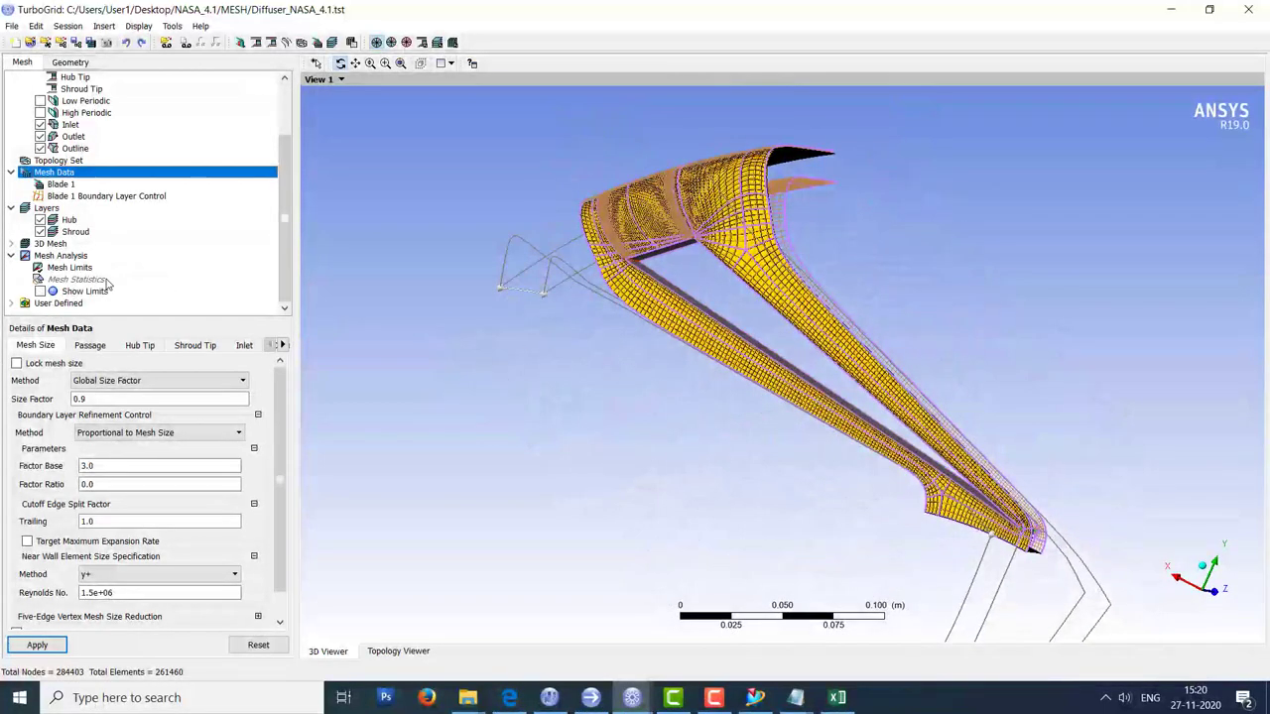
double_click(106, 282)
left_click(512, 447)
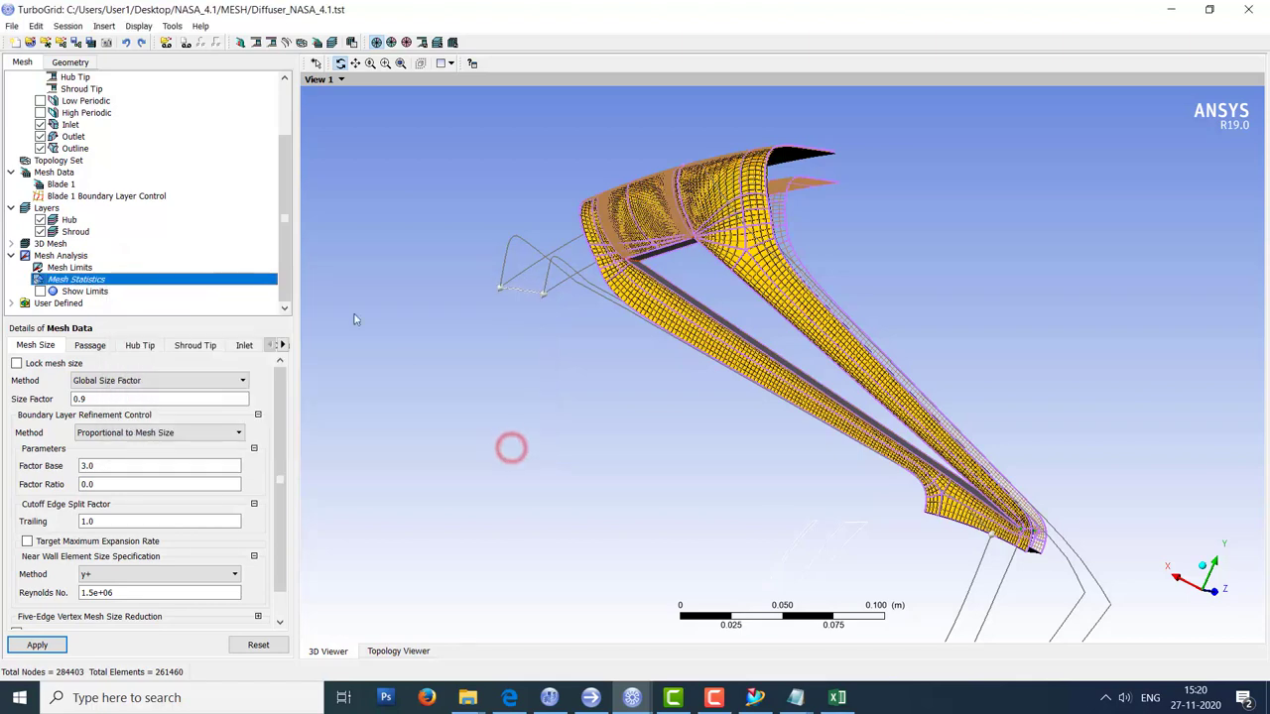
Save the case state, and save the diffuser mesh as Diffuser_NASA_4.1.gtm in the MESH folder.
left_click(12, 26)
left_click(52, 135)
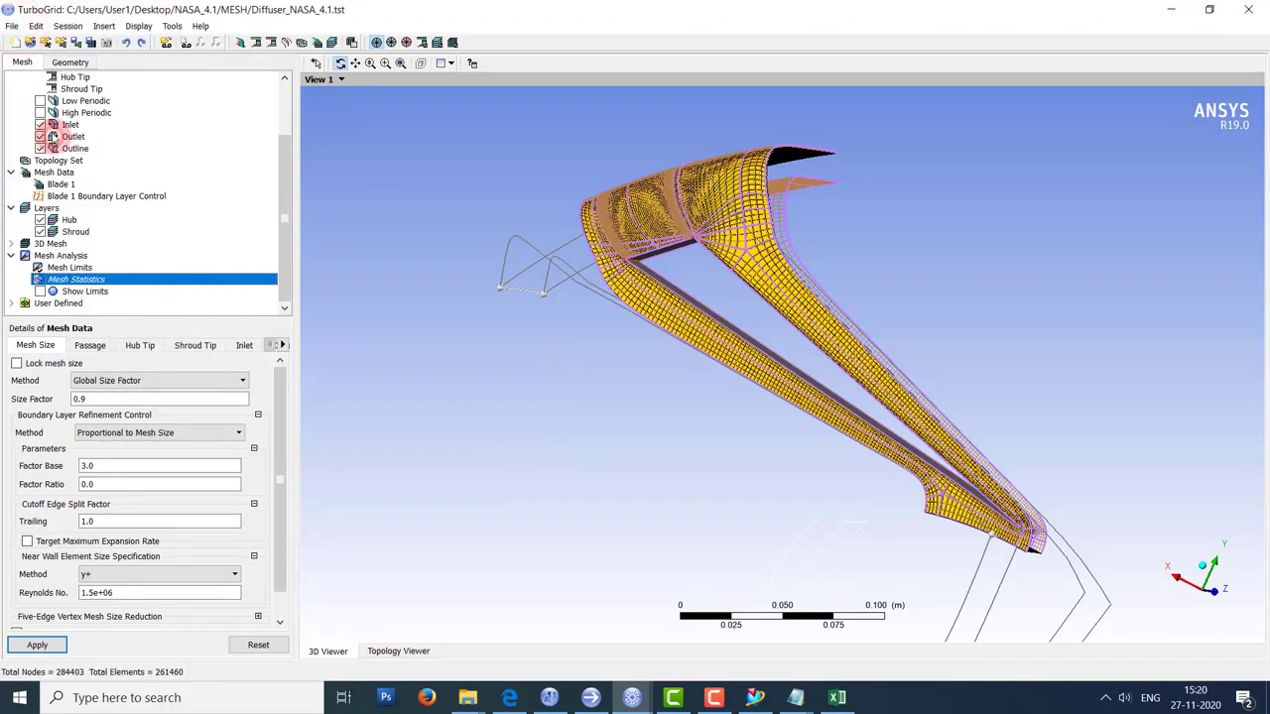
left_click(12, 26)
left_click(57, 201)
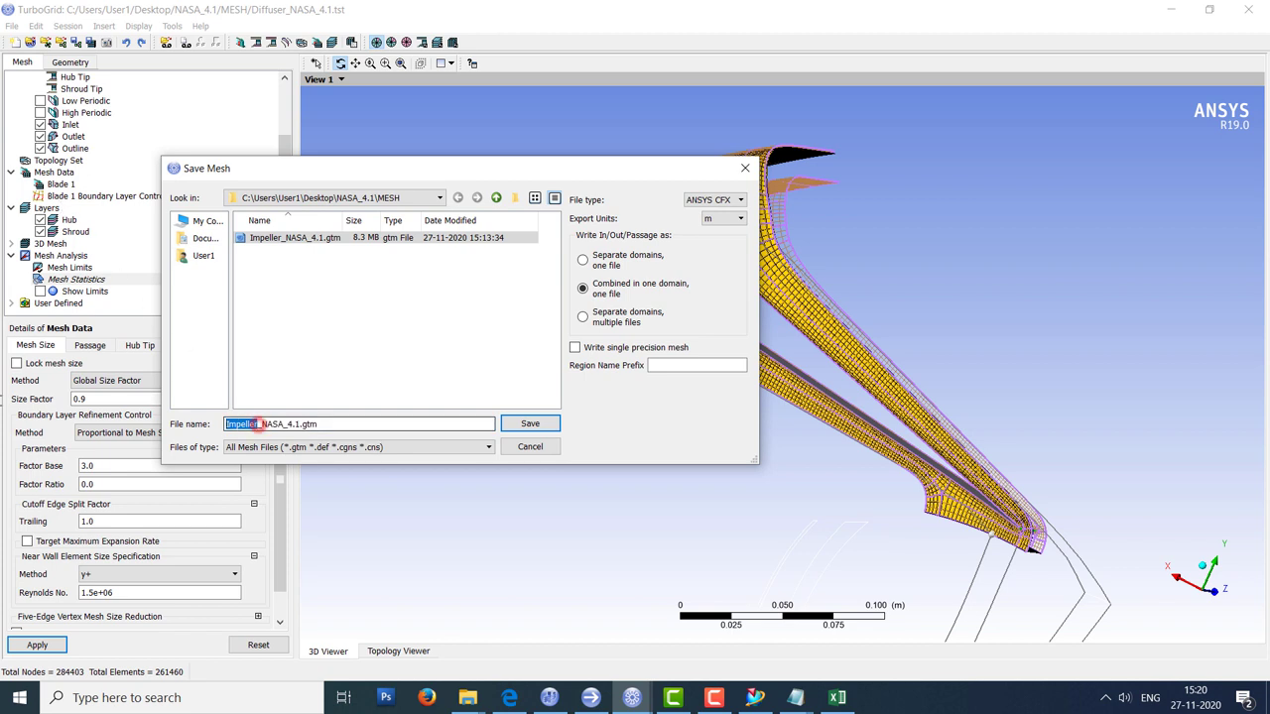
type("Du")
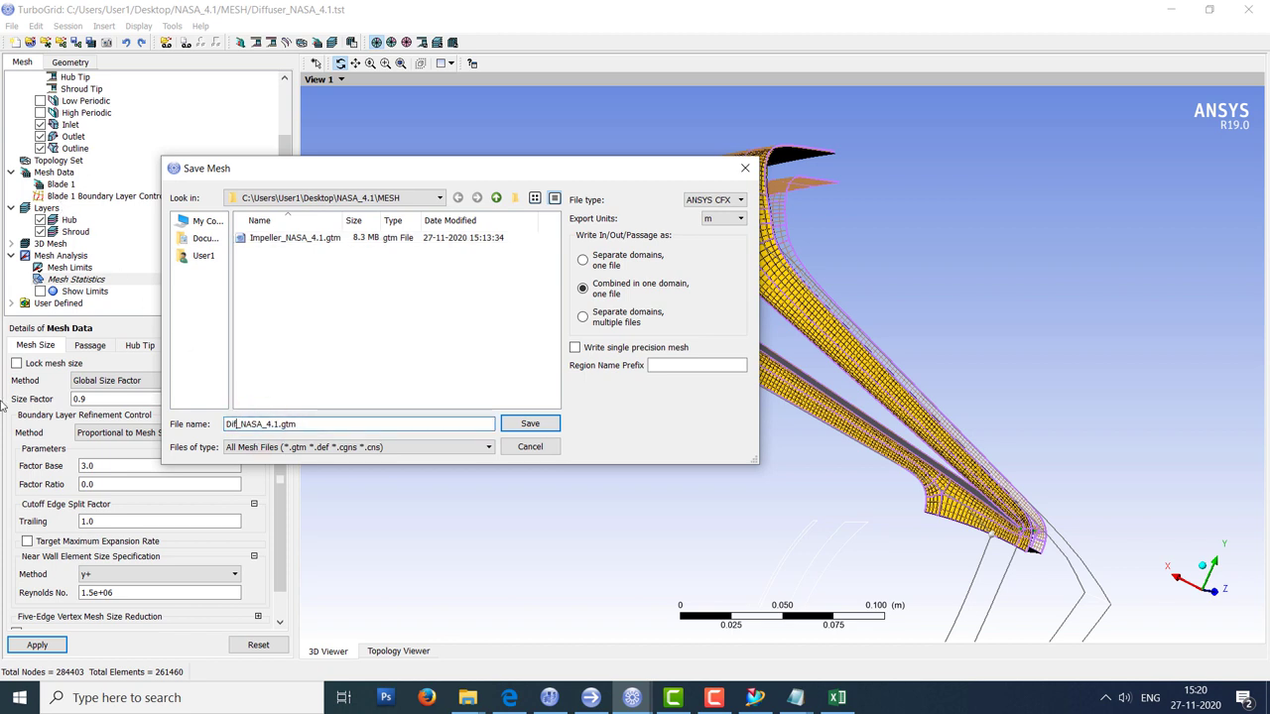
key("Return")
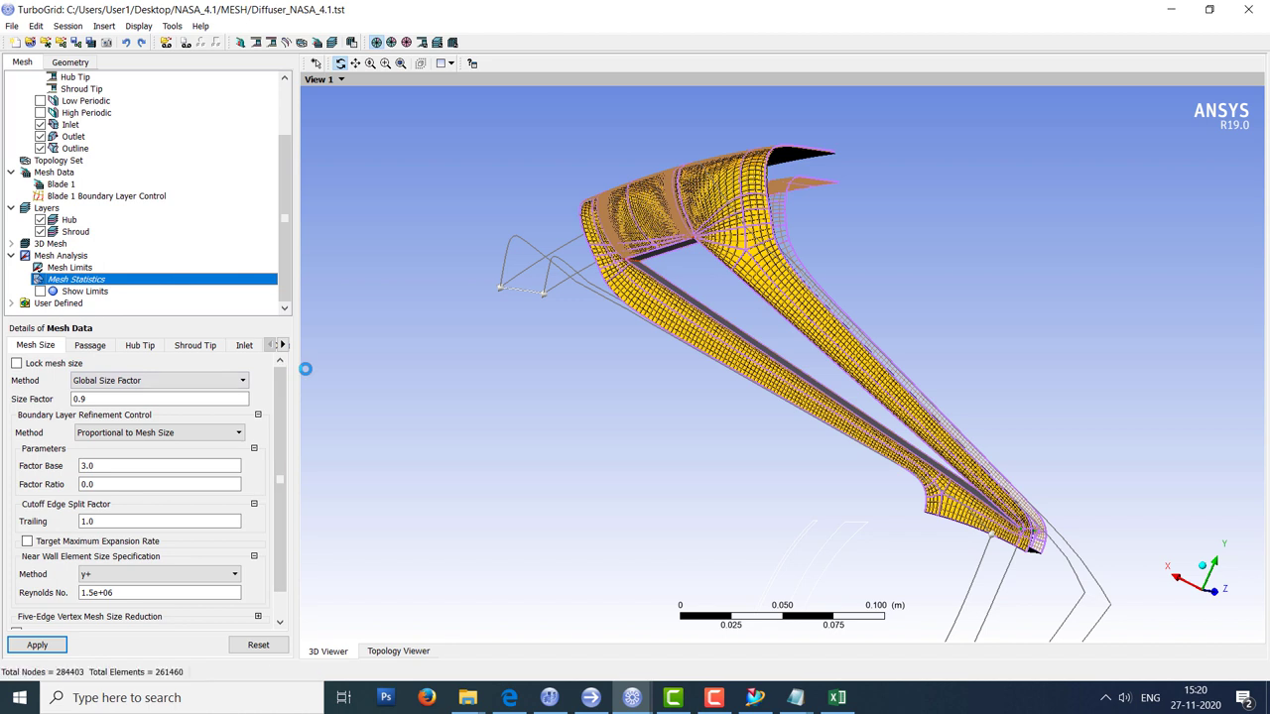
Start a new case without saving the current state, and launch CFX-Pre 19.0 from the ANSYS CFX Launcher.
left_click(15, 42)
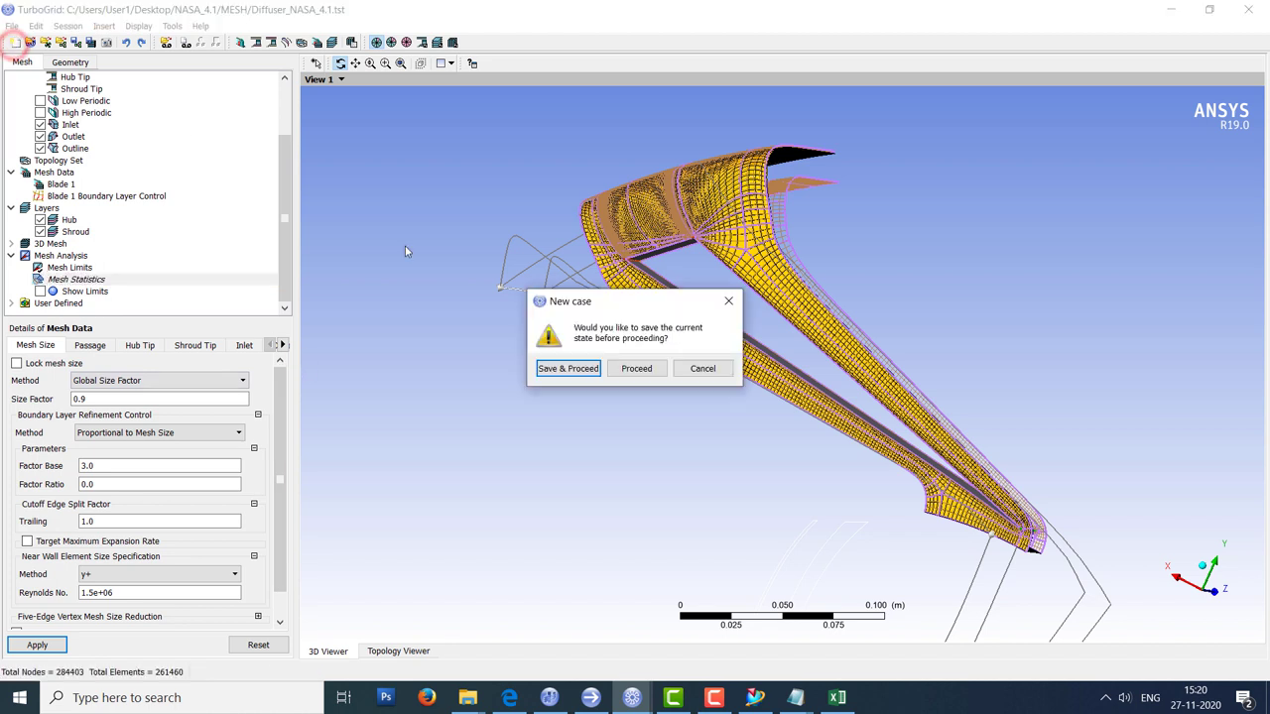
left_click(640, 369)
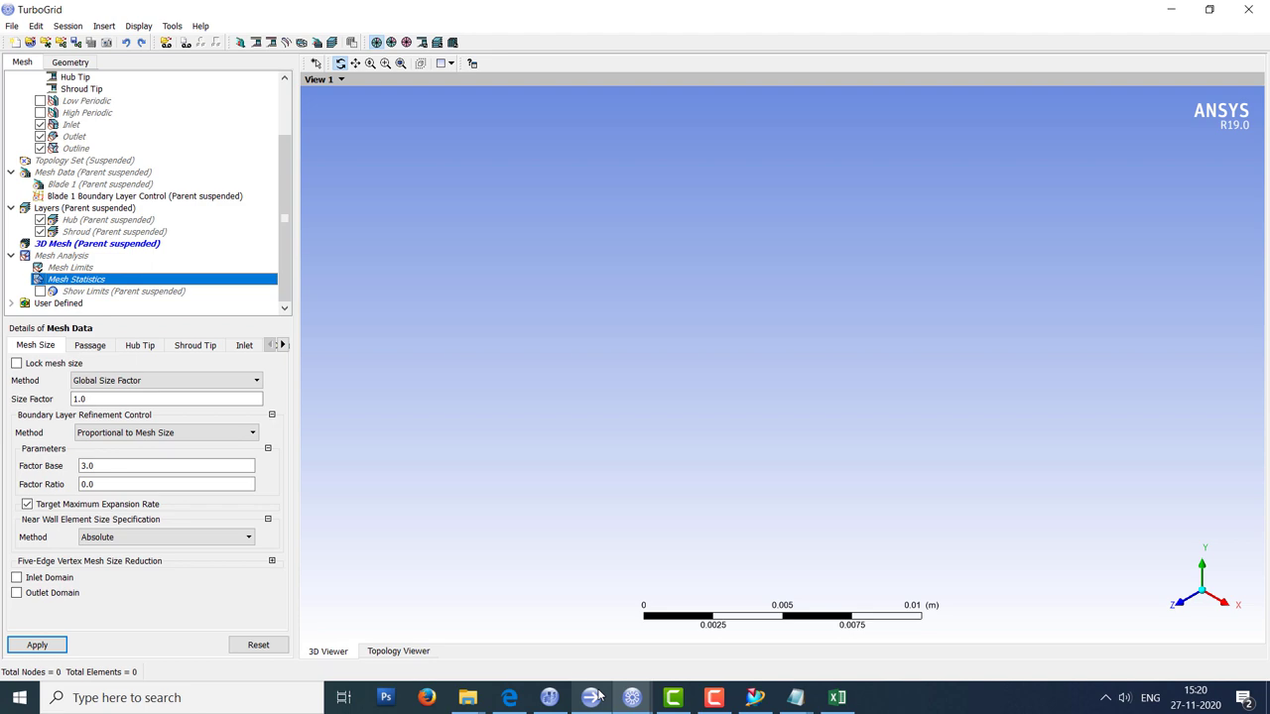
mouse_move(598, 697)
left_click(605, 656)
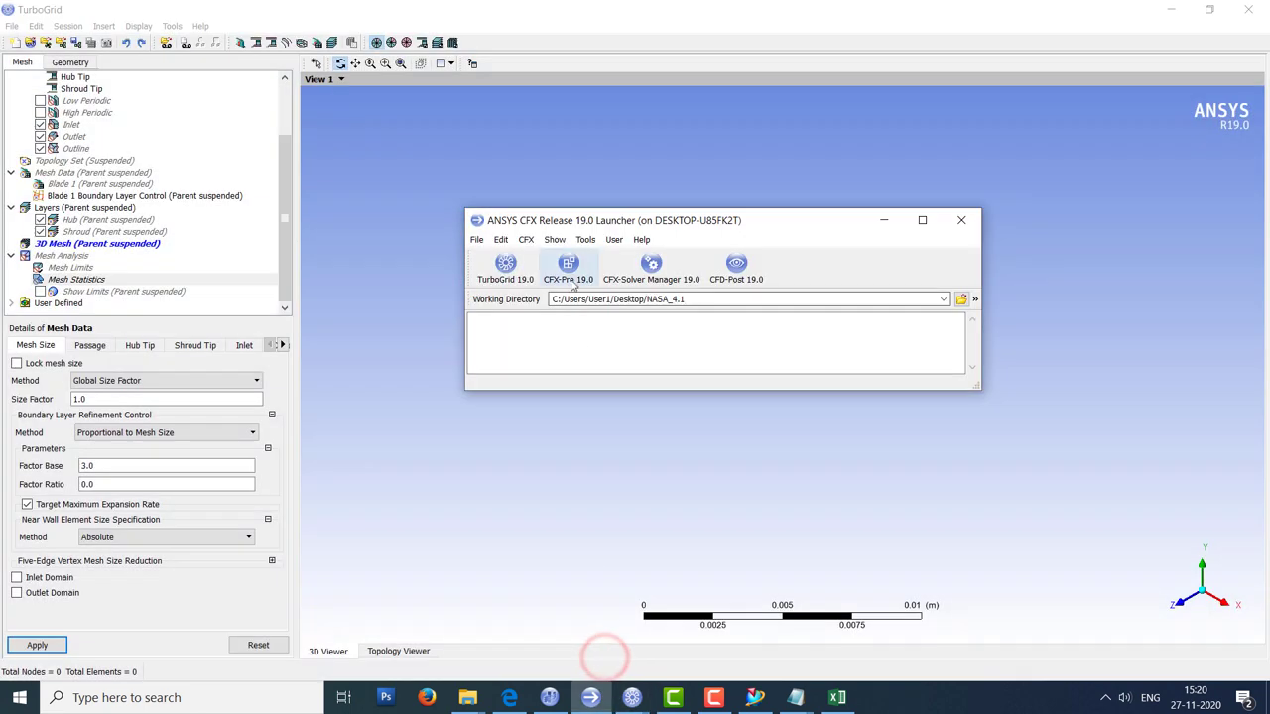
left_click(568, 270)
left_click(884, 220)
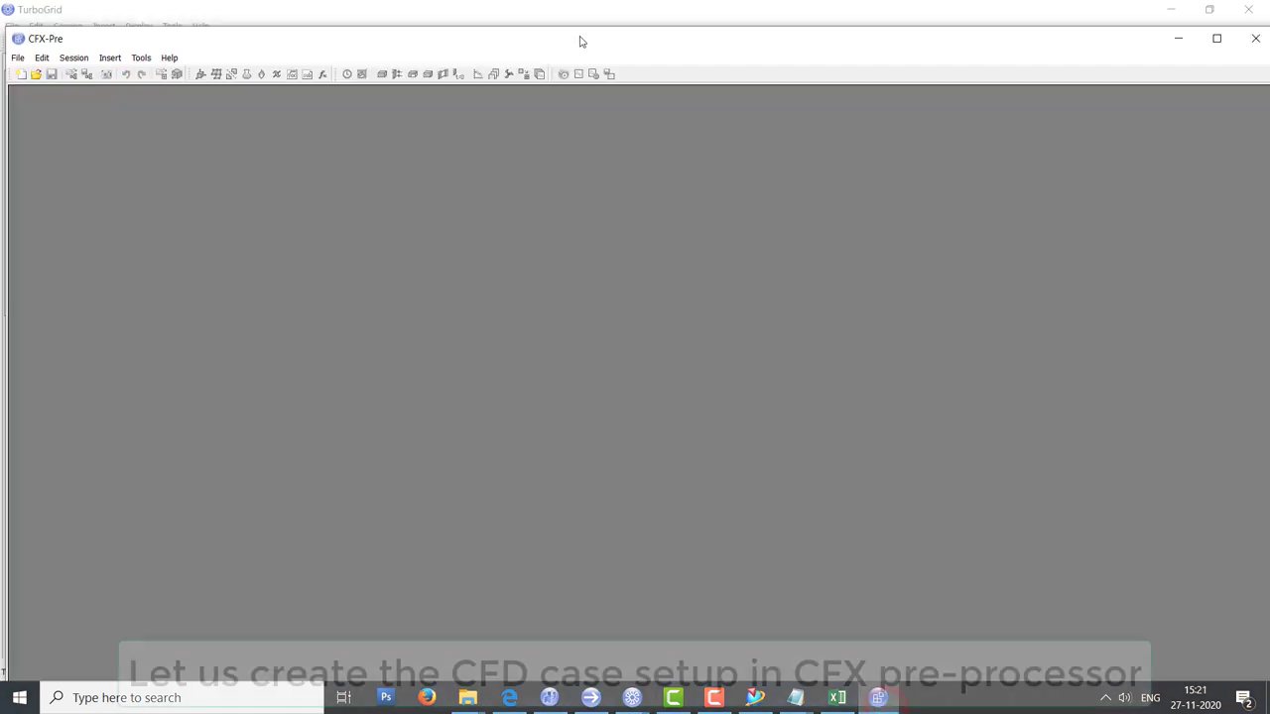
Maximize CFX-Pre and create a new simulation case of the Turbomachinery type.
double_click(581, 33)
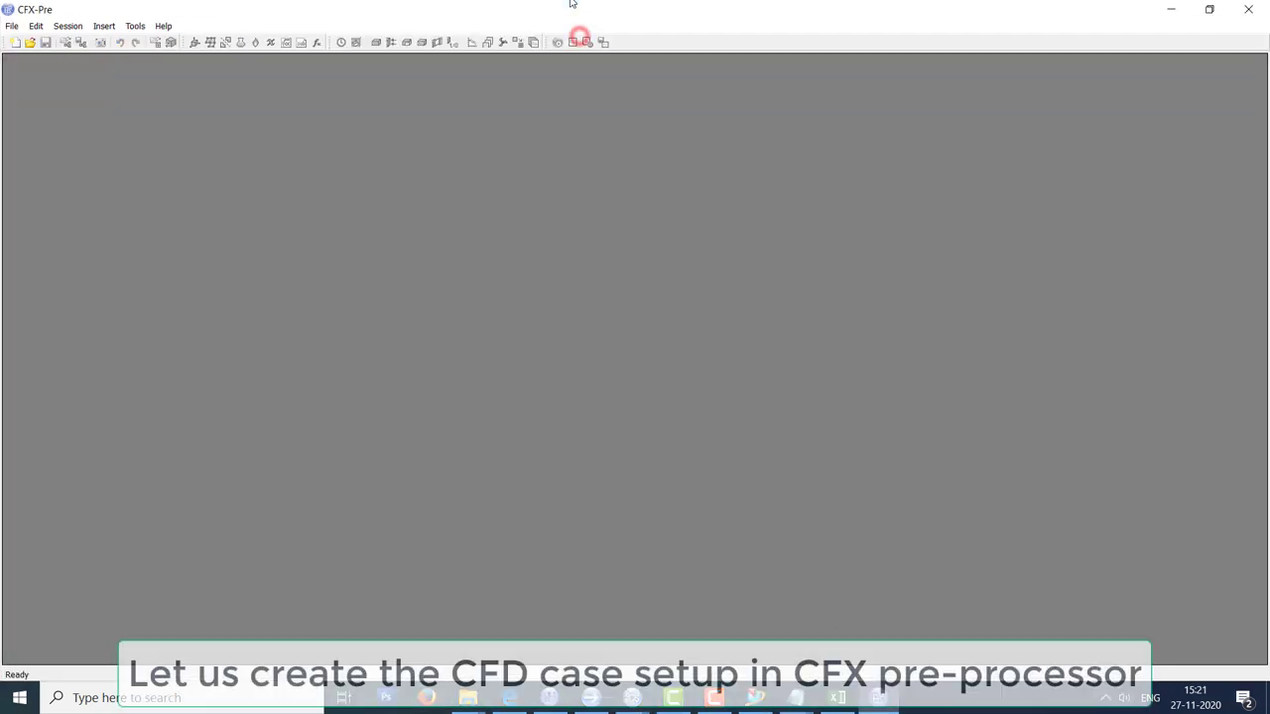
left_click(15, 41)
left_click(654, 319)
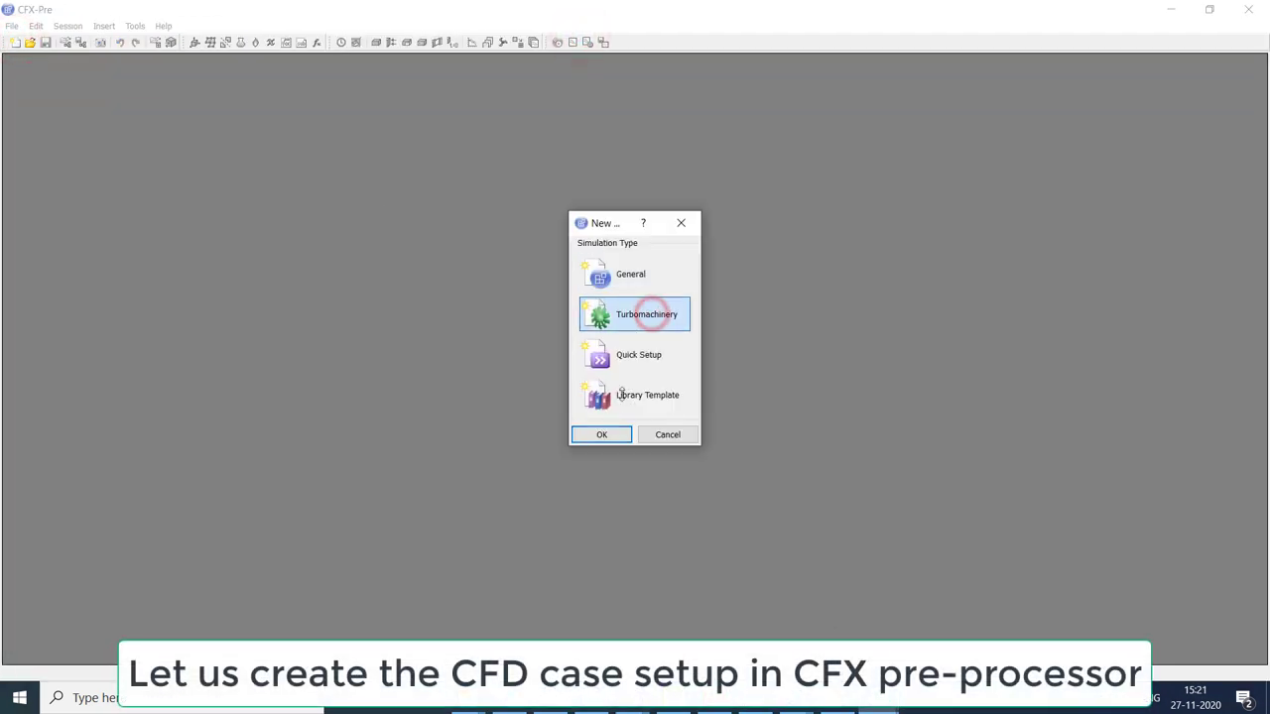
left_click(605, 434)
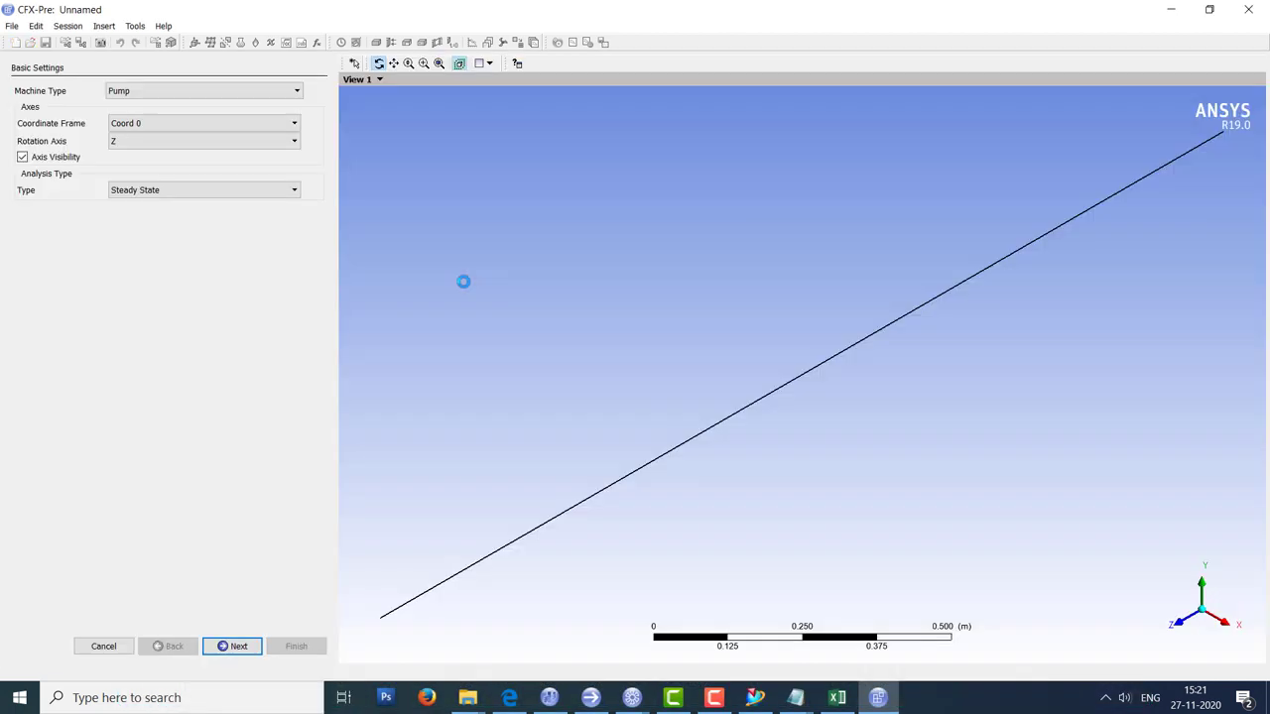
Set the machine type to Centrifugal Compressor, keep Z as rotation axis and steady state, and proceed to the component definition.
left_click(166, 91)
left_click(161, 137)
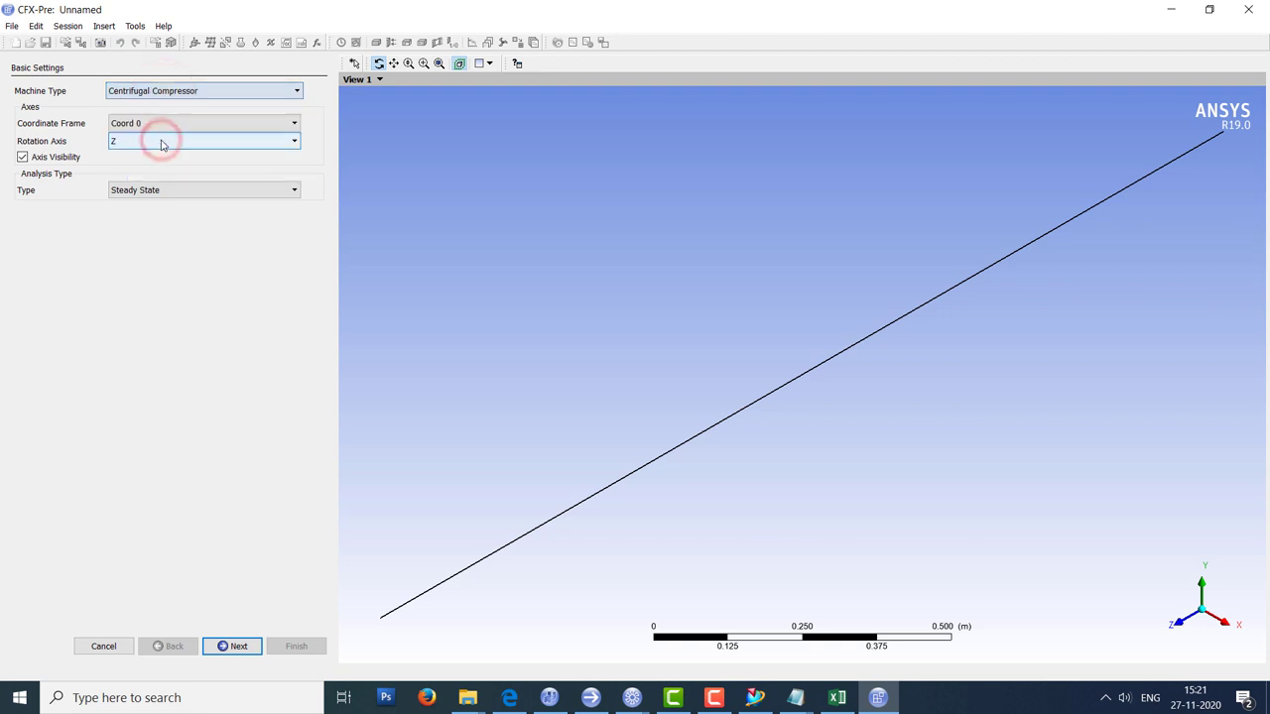
left_click(238, 647)
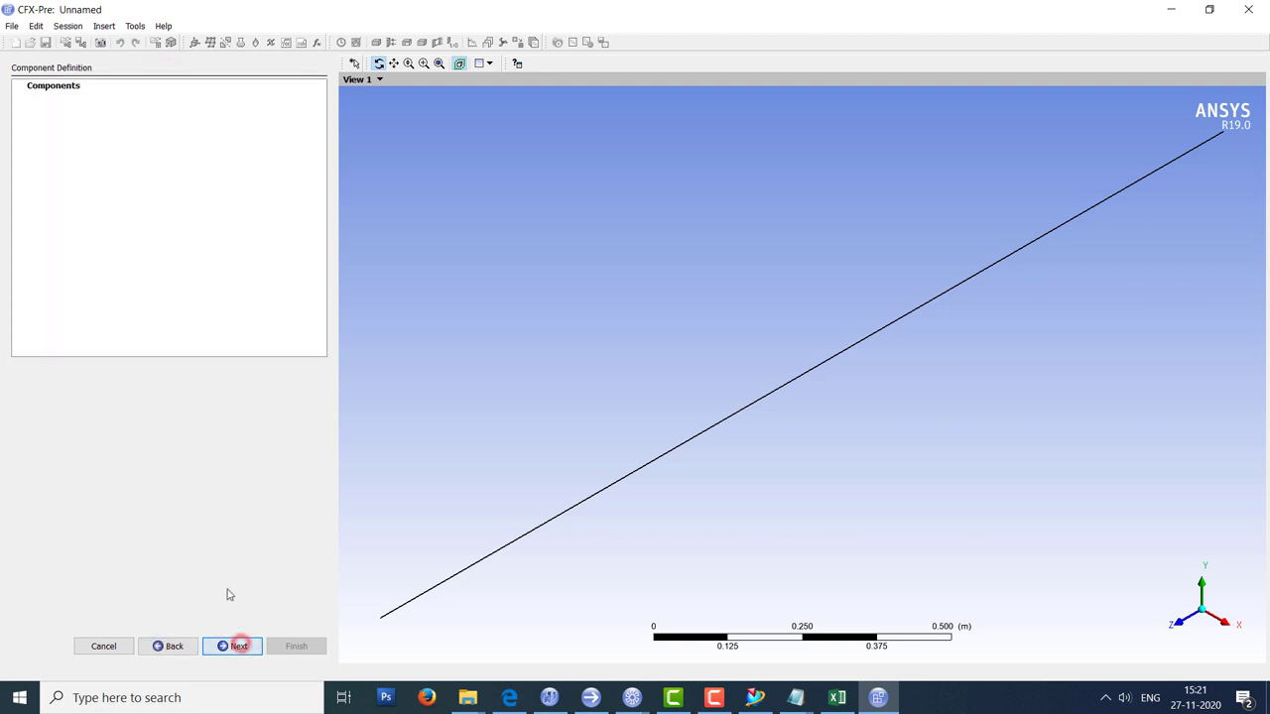
Add a rotating component R1 and load Impeller_NASA_4.1.gtm from the MESH folder as its mesh.
right_click(114, 146)
left_click(171, 151)
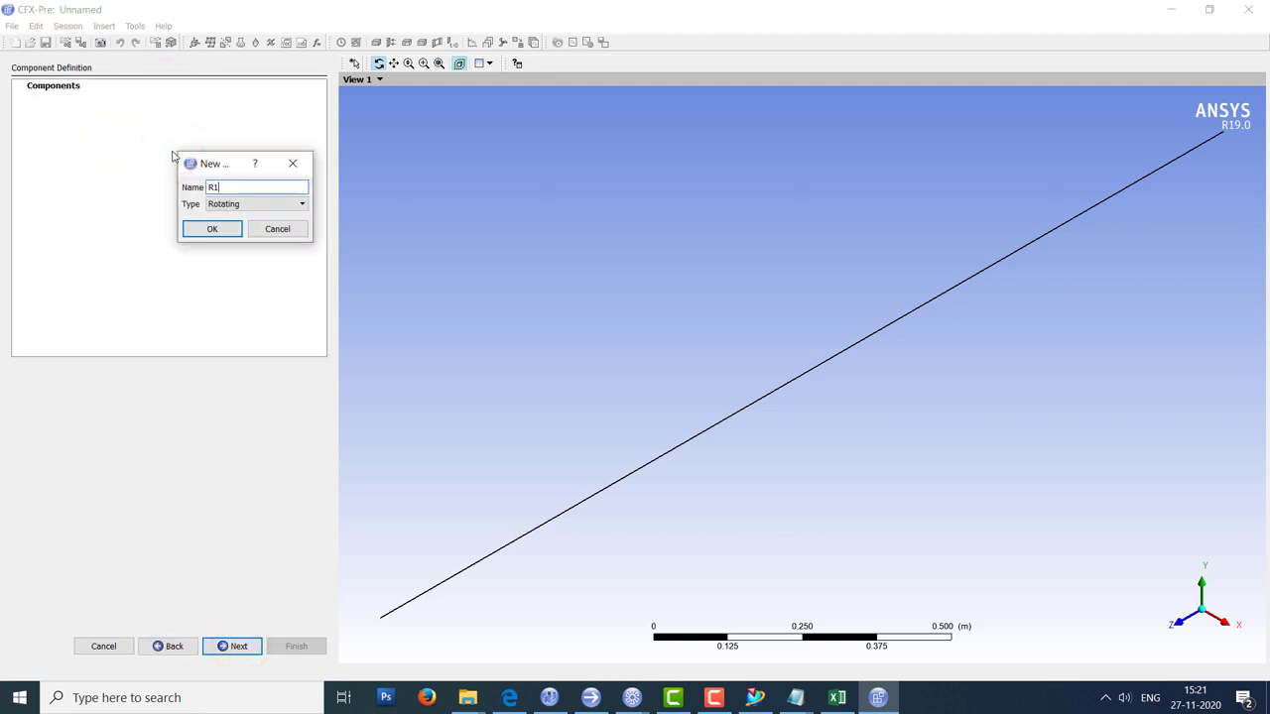
key("Return")
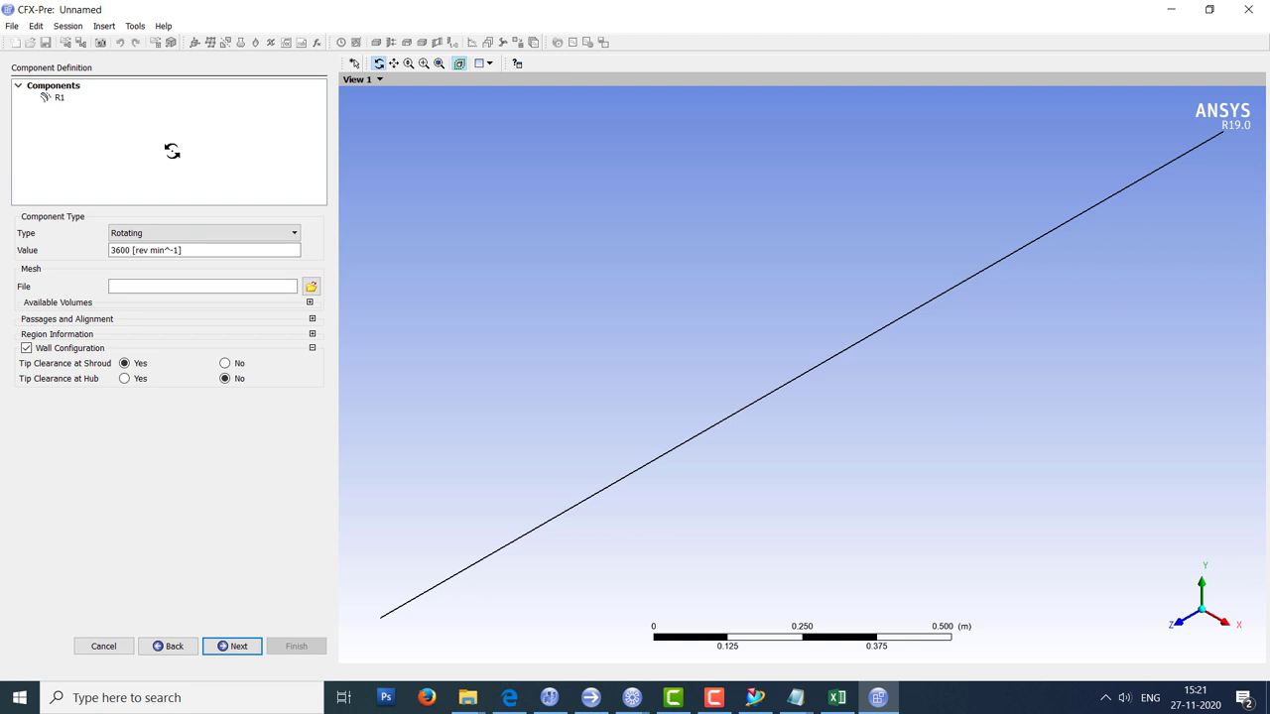
left_click(311, 287)
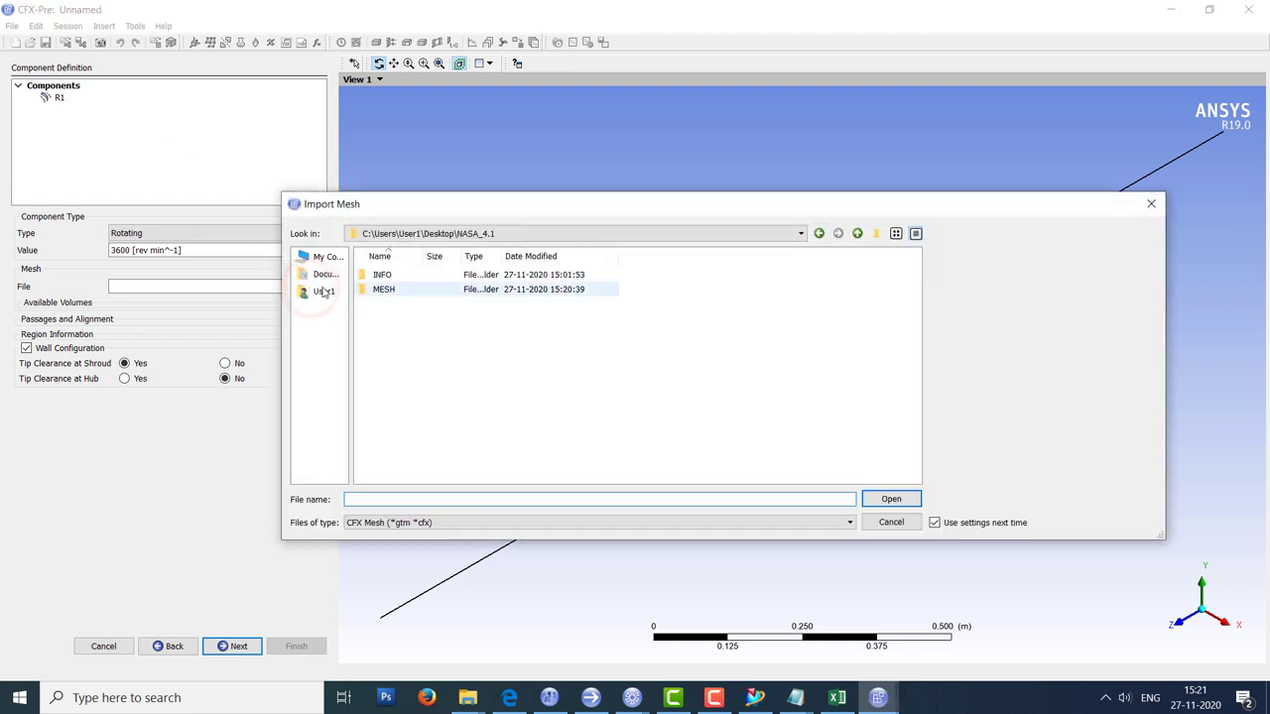
double_click(396, 290)
double_click(400, 286)
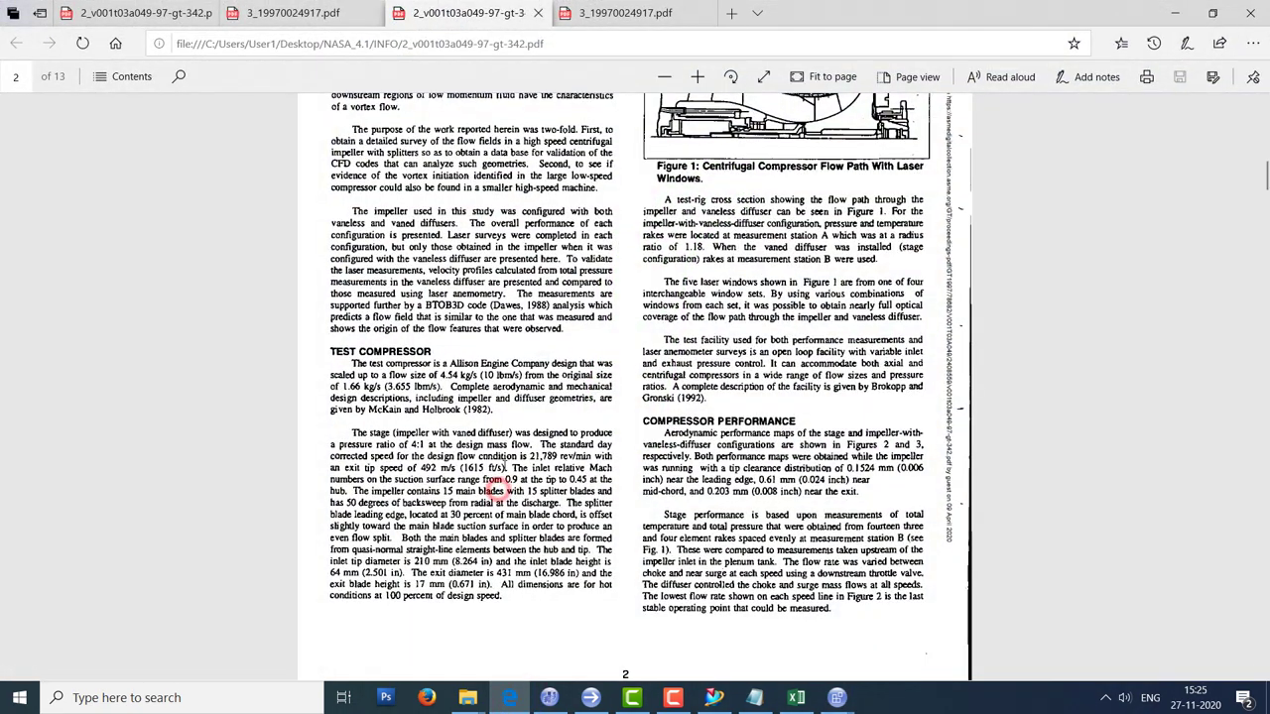
Look up the compressor's design speed in the Test Compressor section of the paper, and set R1's rotational speed to 21789 rev/min.
scroll(496, 487, "up", 3, "ctrl")
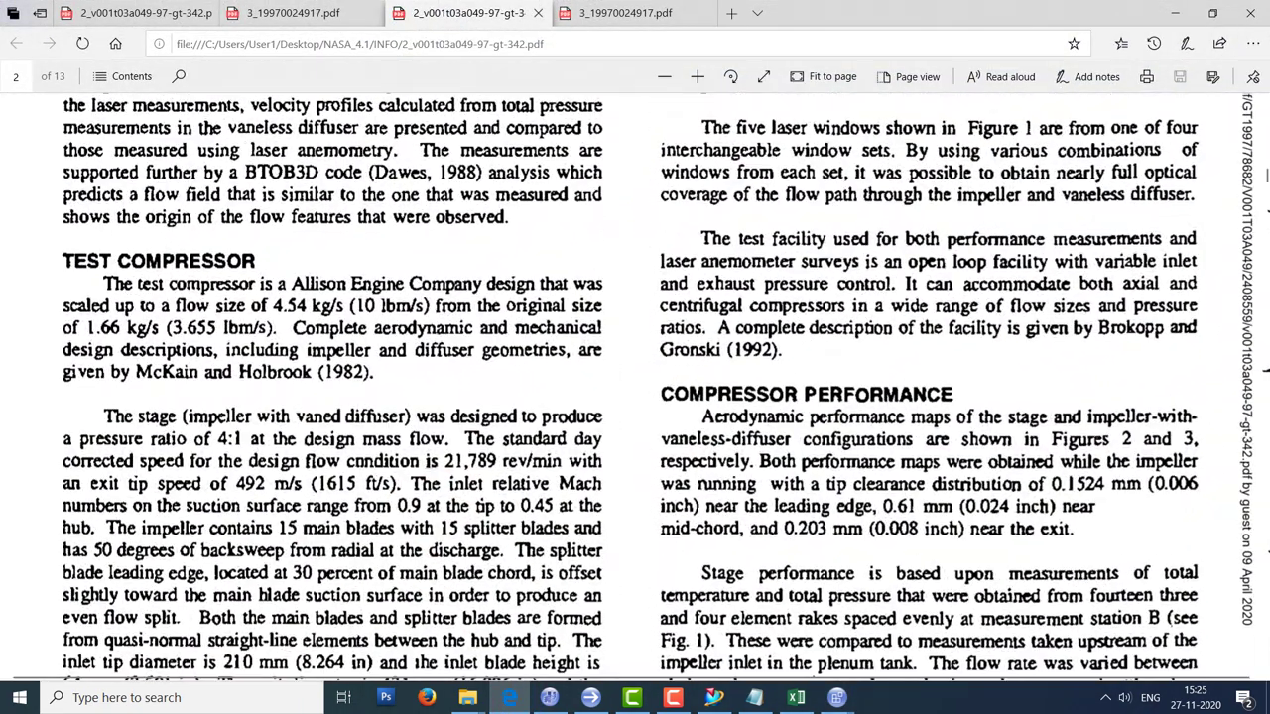
left_click_drag(496, 461, 415, 457)
left_click(631, 467)
key("alt+Tab")
double_click(195, 252)
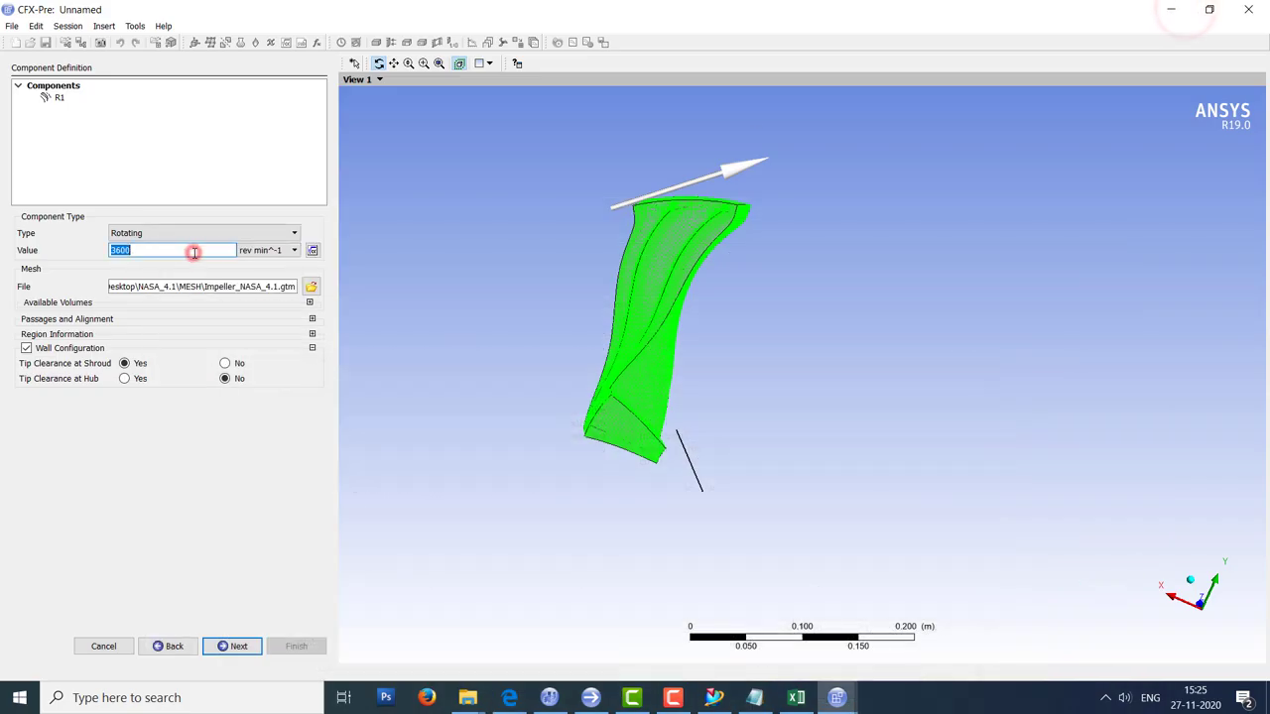
type("21789")
left_click(174, 288)
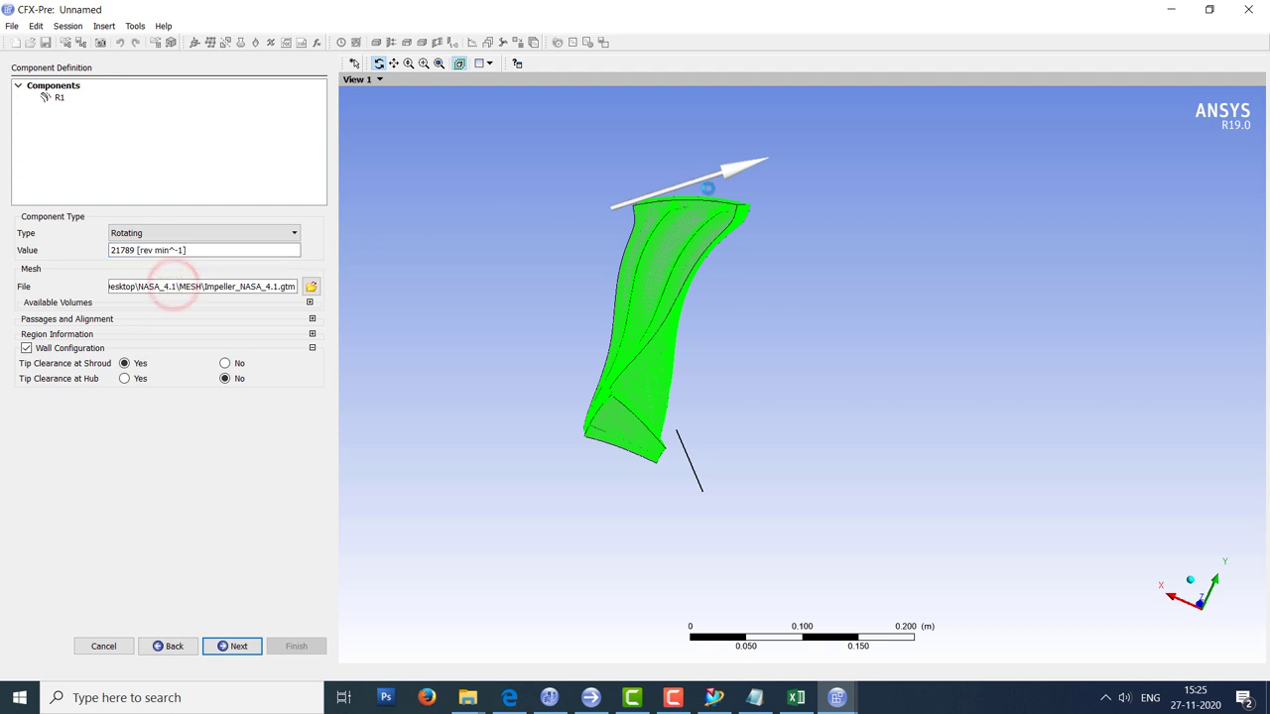
Reverse R1's rotation direction by setting its speed to -21789 rev/min, and check the direction arrow against the impeller.
left_click(194, 254)
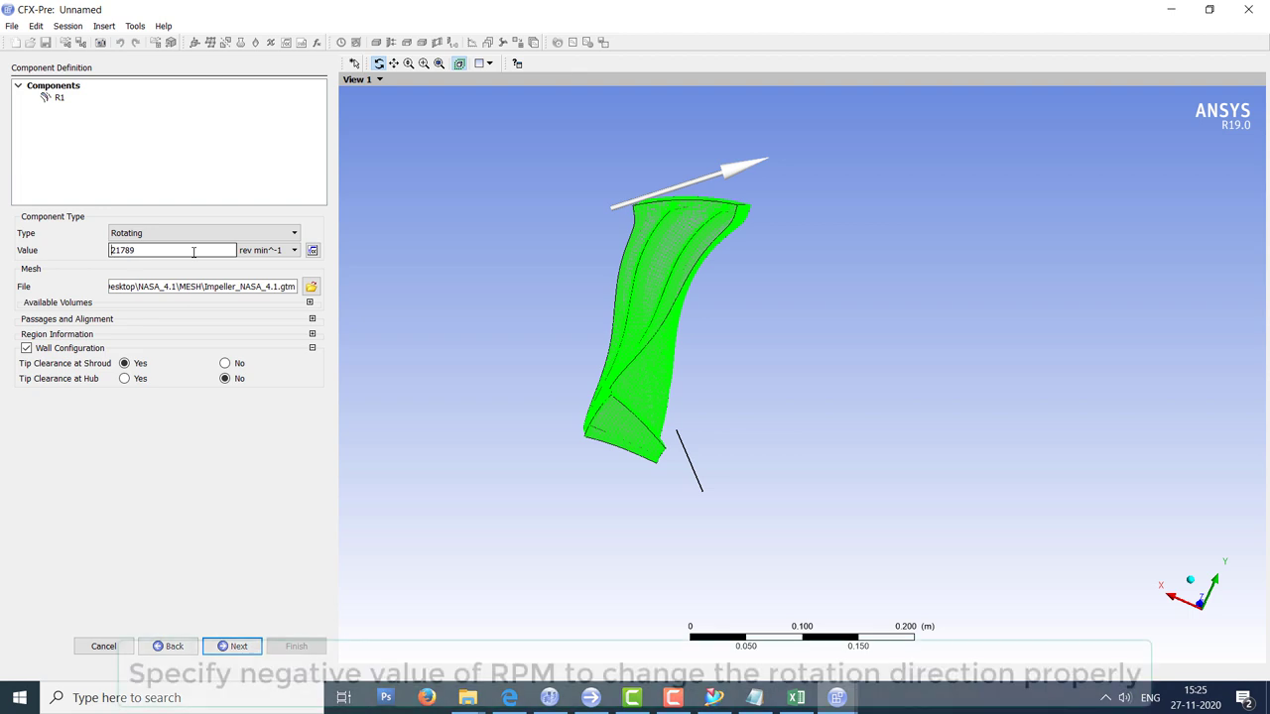
key("Home")
type("-")
left_click(207, 285)
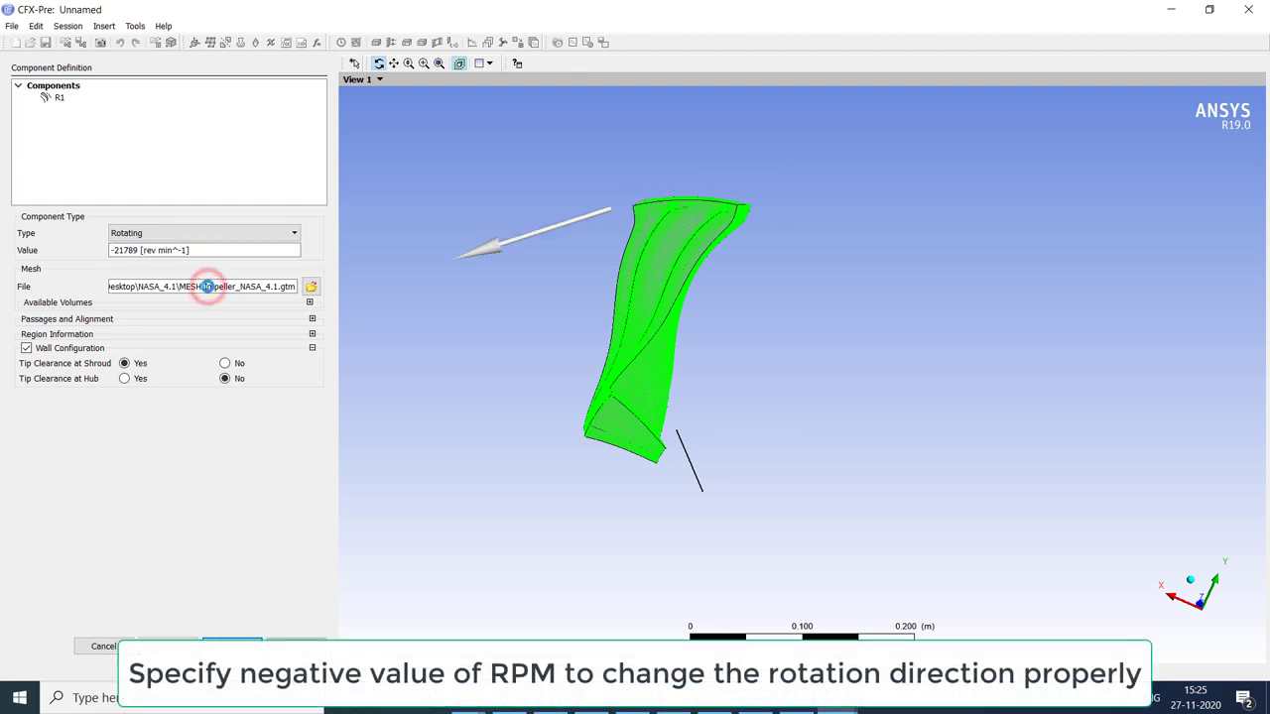
left_click_drag(635, 417, 673, 351)
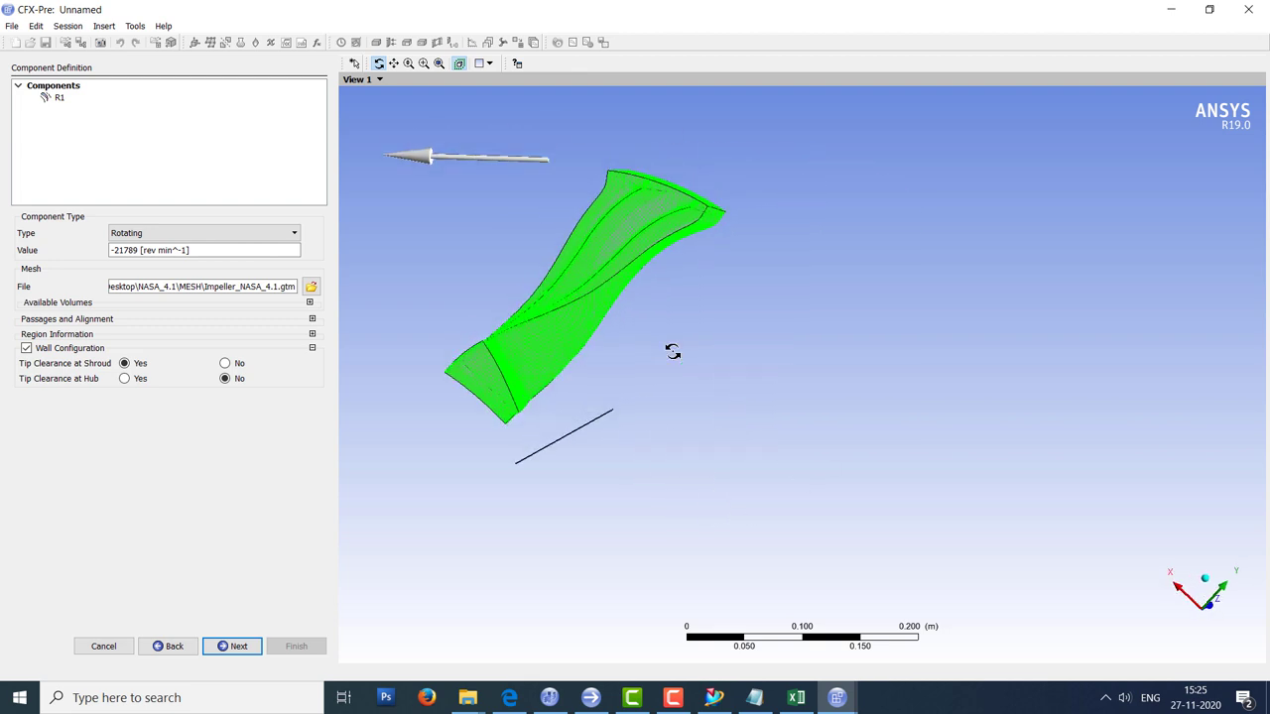
Add a stationary component S1 with Diffuser_NASA_4.1.gtm from the MESH folder as its mesh, and proceed to the physics definition.
right_click(82, 87)
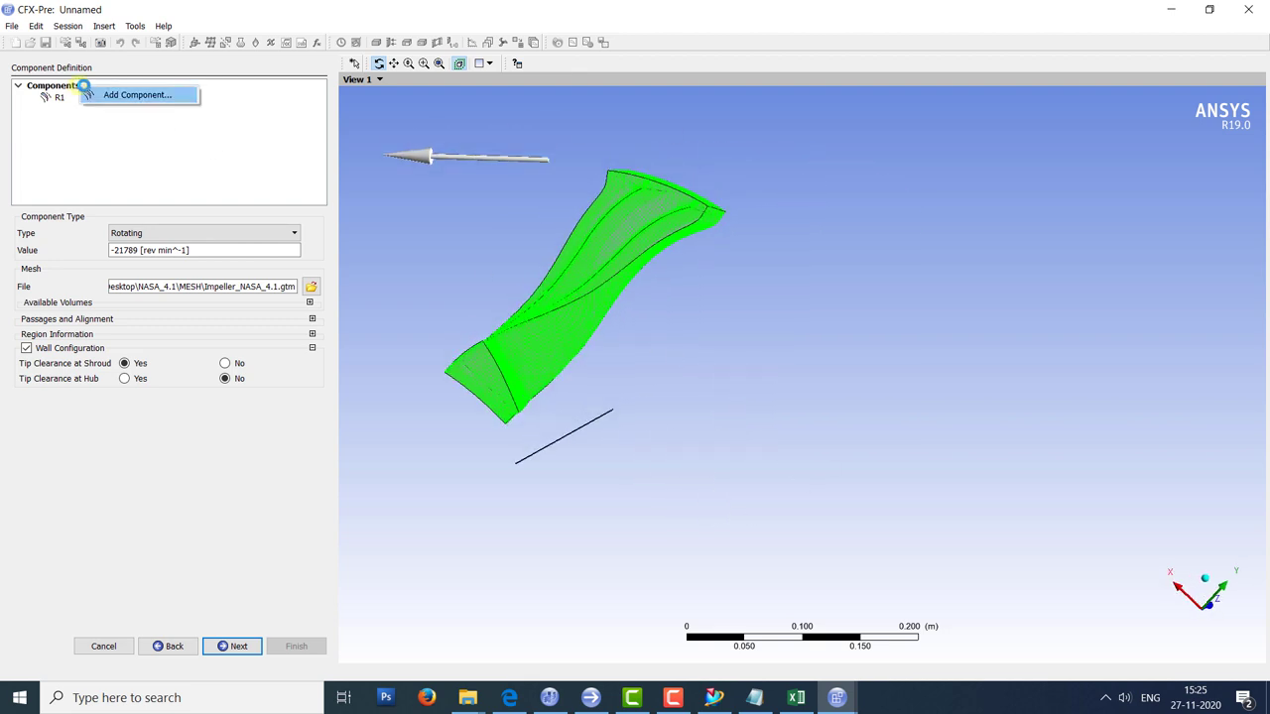
left_click(139, 94)
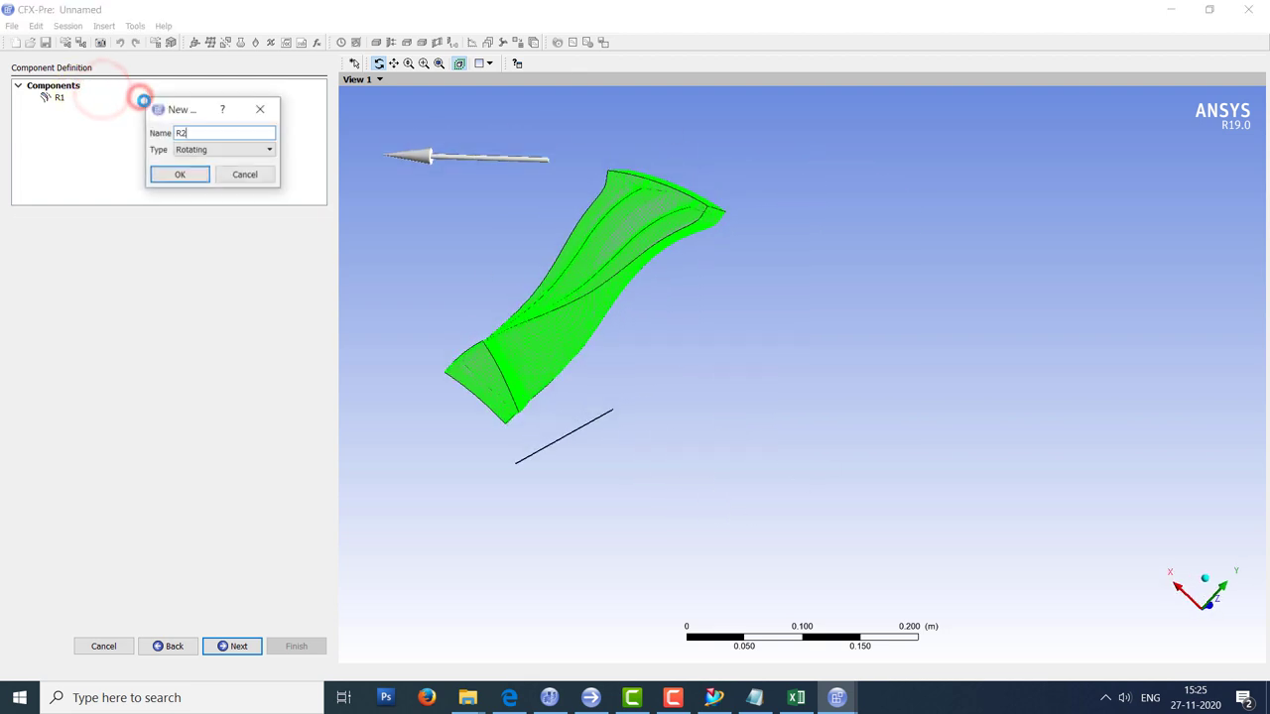
left_click(194, 148)
left_click(195, 173)
left_click(179, 175)
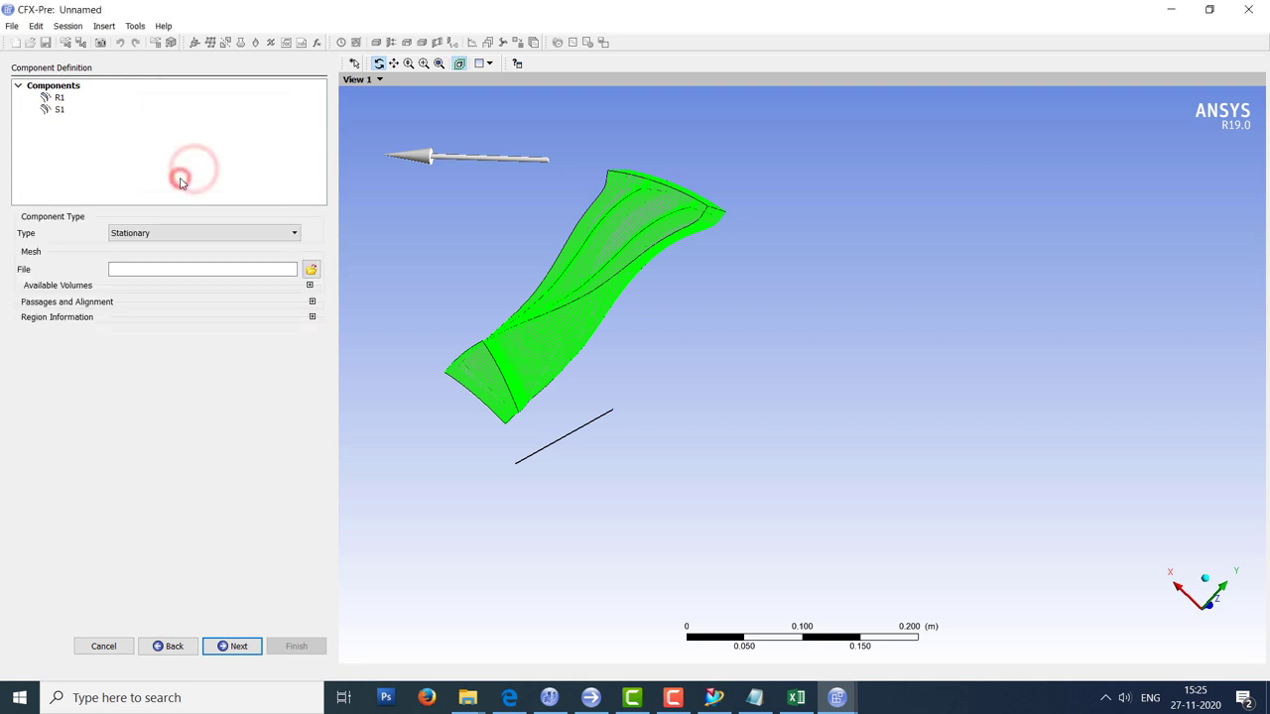
left_click(310, 275)
double_click(380, 286)
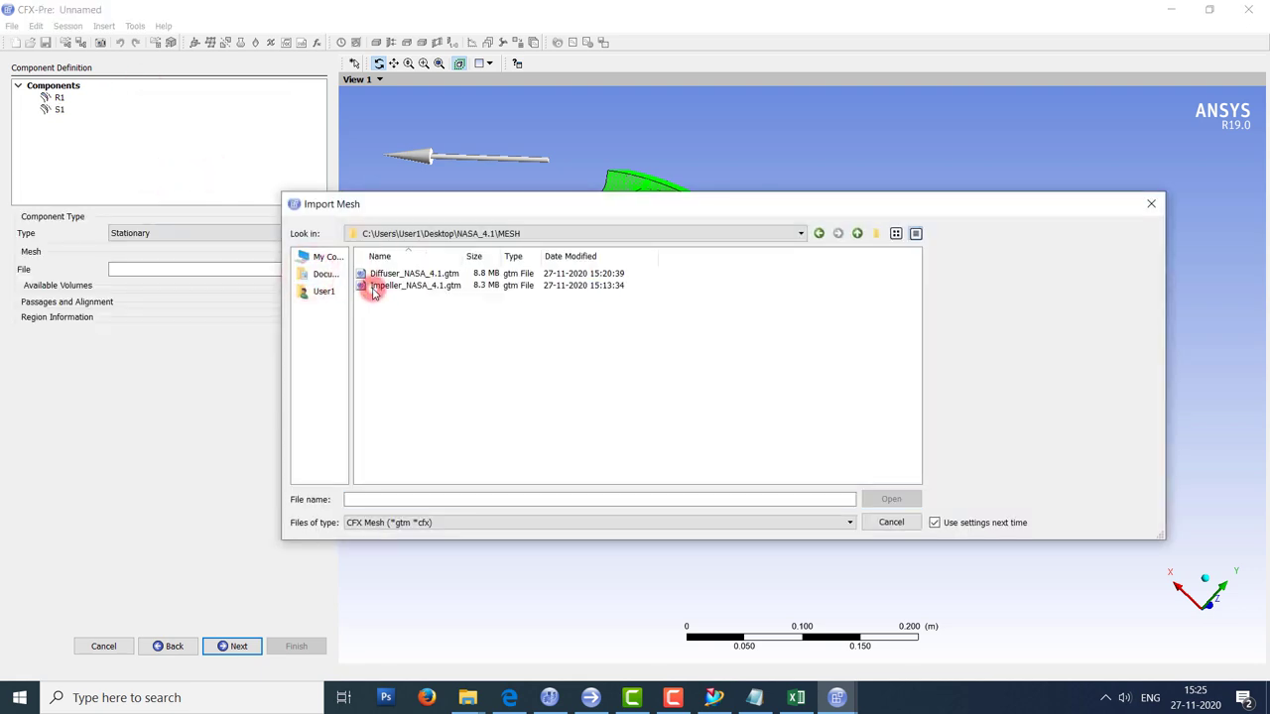
double_click(388, 274)
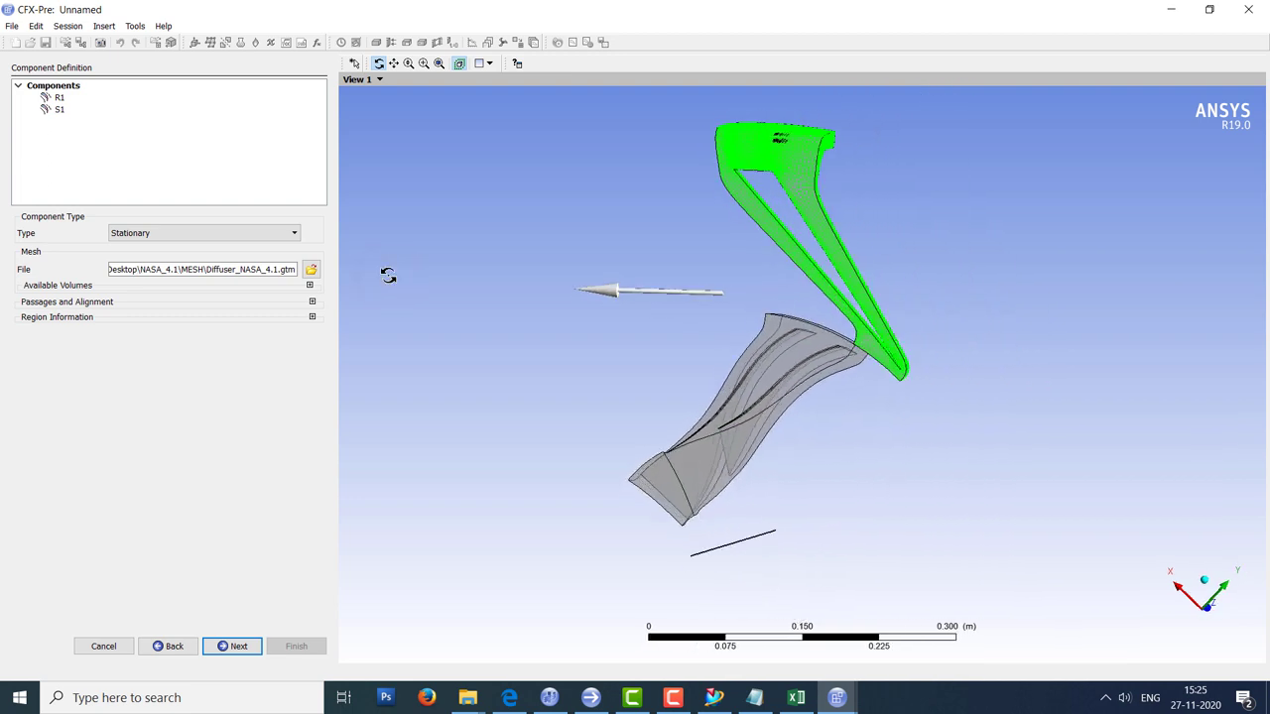
left_click(239, 648)
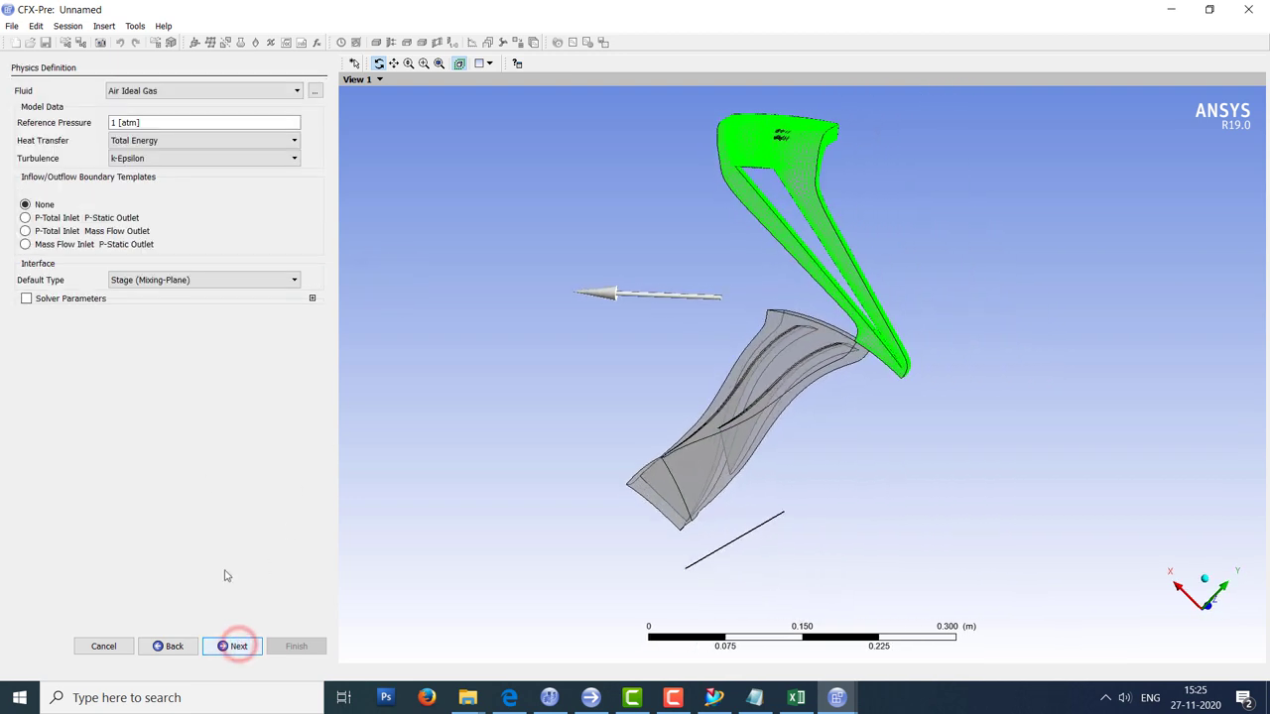
Set the reference pressure to 0 atm and the turbulence model to Shear Stress Transport.
double_click(138, 121)
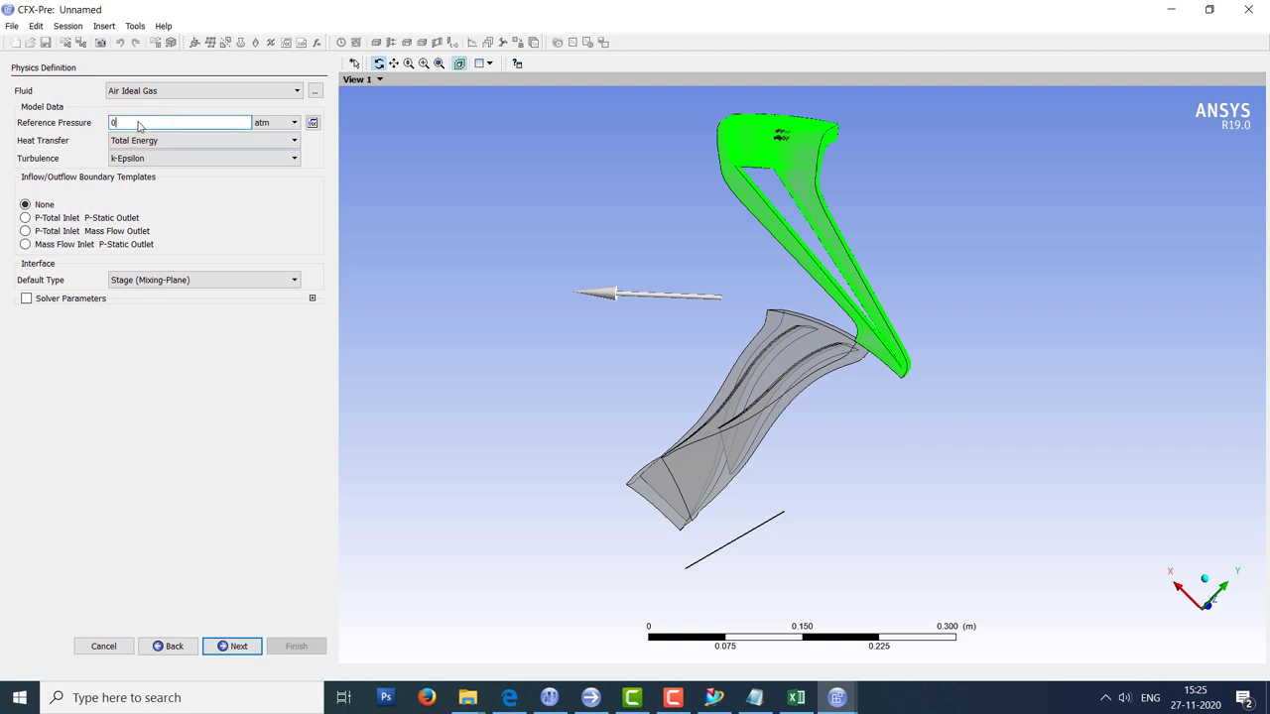
left_click(142, 140)
left_click(129, 158)
left_click(139, 181)
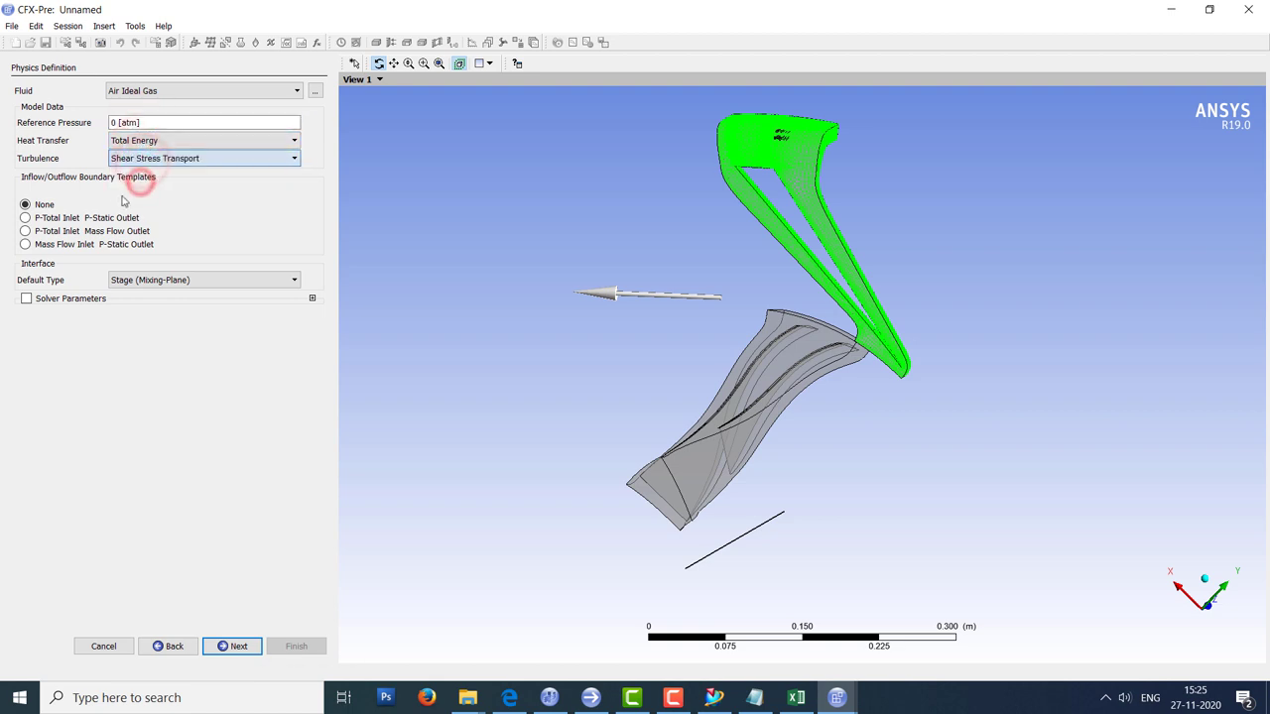
Apply the P-Total Inlet P-Static Outlet template with inflow total pressure 101.325 kPa and total temperature 288.15 K.
left_click(60, 217)
double_click(132, 275)
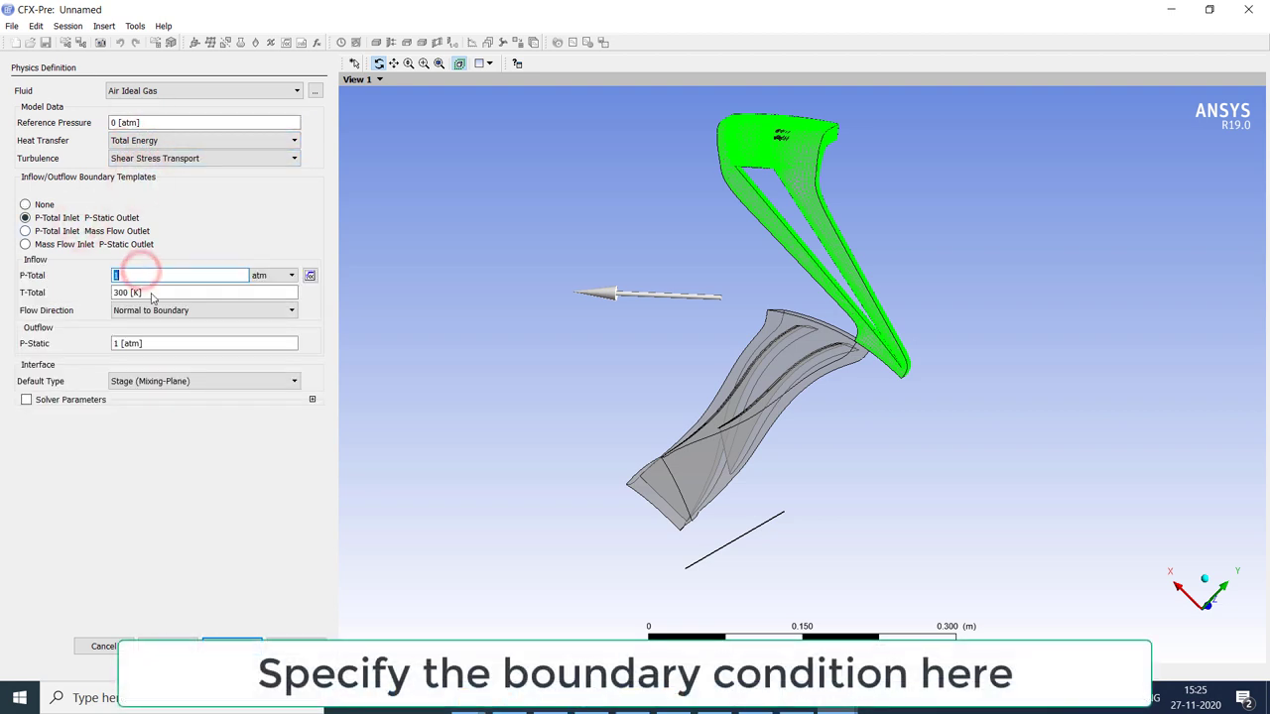
double_click(152, 293)
type("288.15")
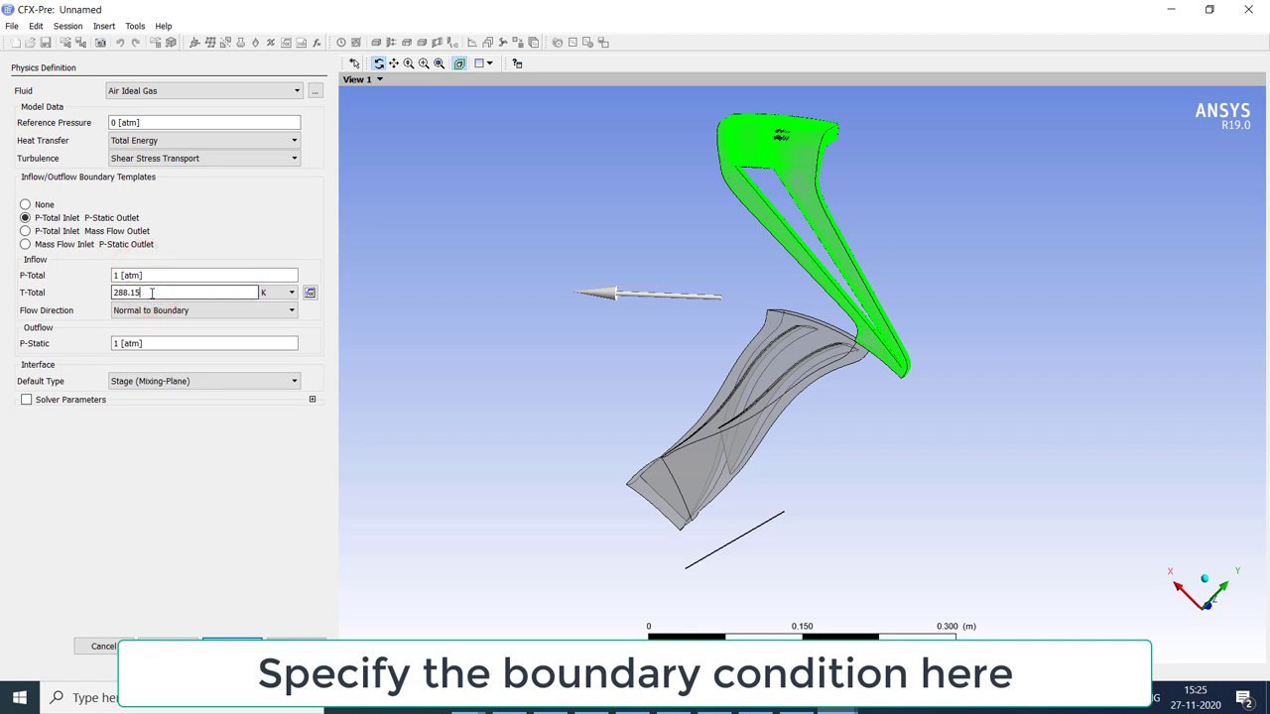
double_click(149, 275)
type("101")
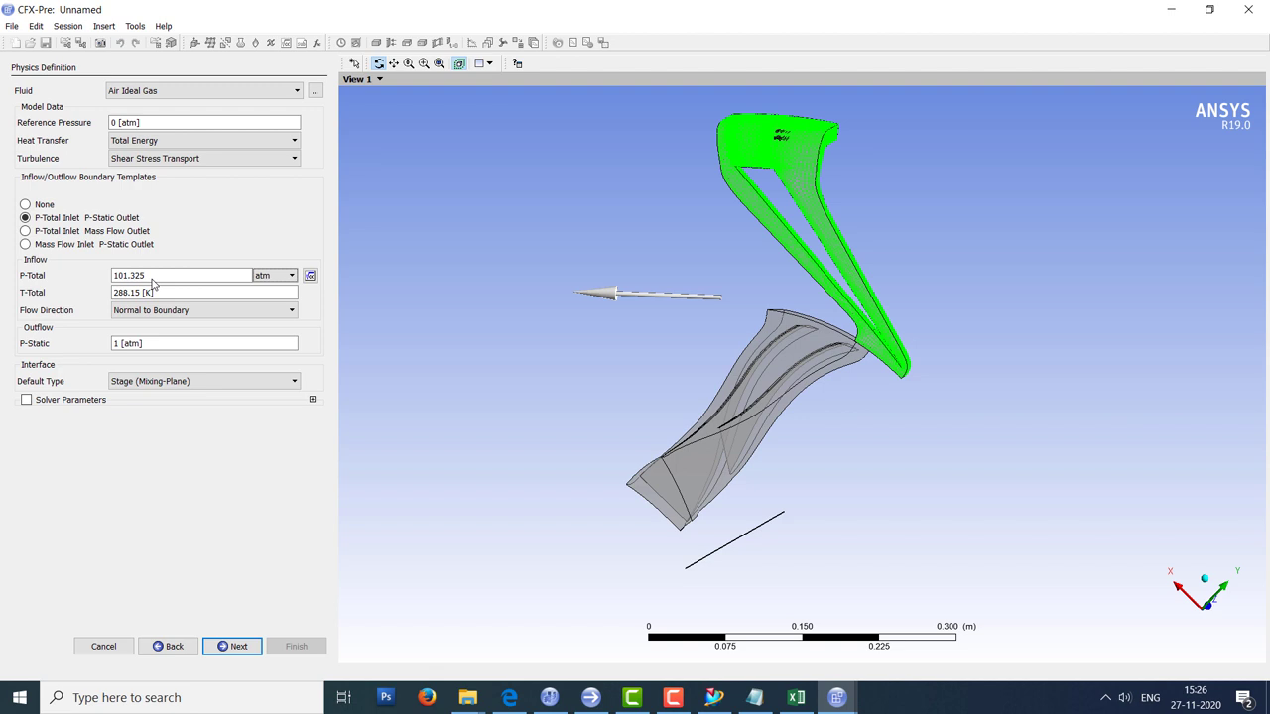
type(".325")
left_click(169, 342)
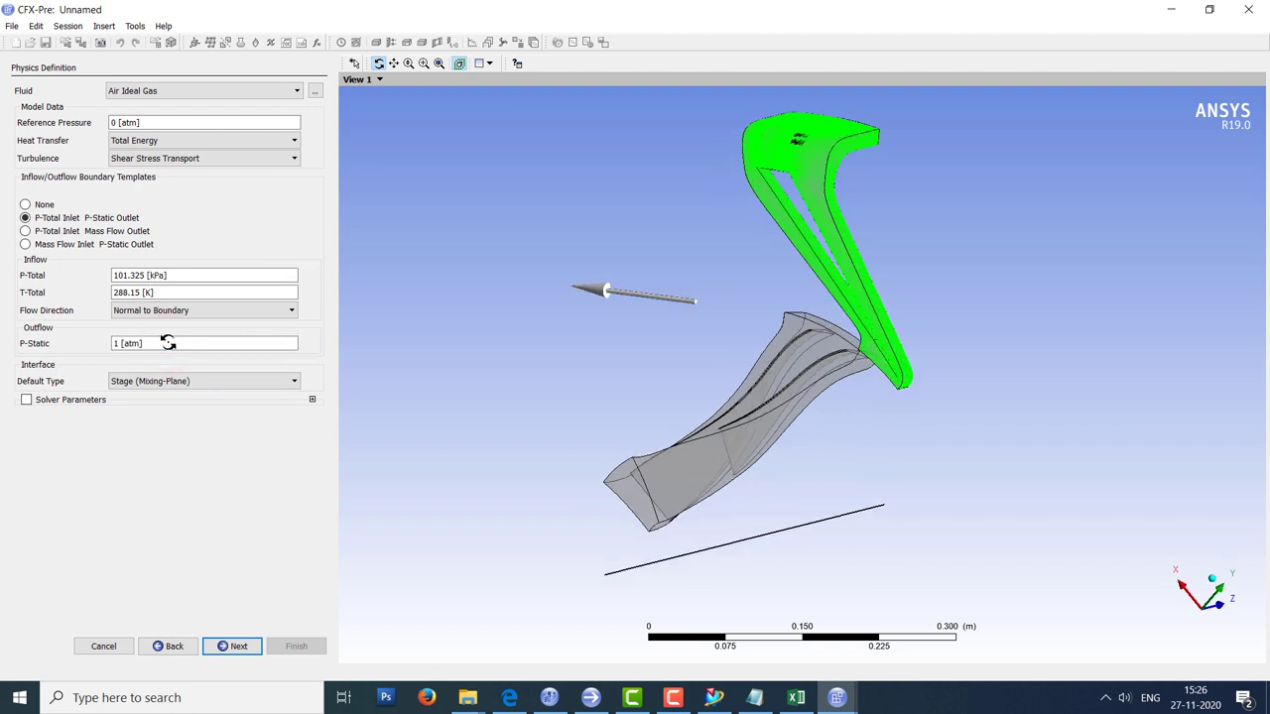
Set the outflow static pressure to 300 kPa, enable the solver parameters with their default options, and proceed to the interface definition.
left_click(157, 344)
left_click(268, 344)
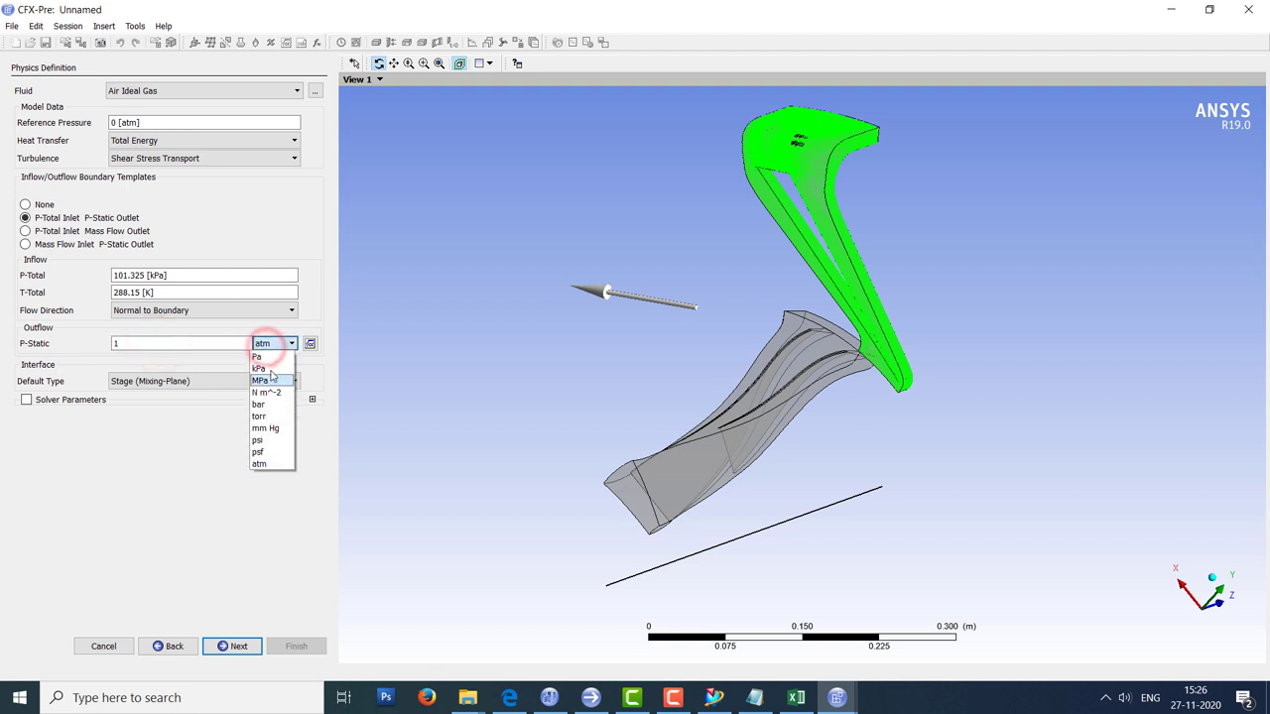
left_click(270, 360)
double_click(182, 343)
type("300")
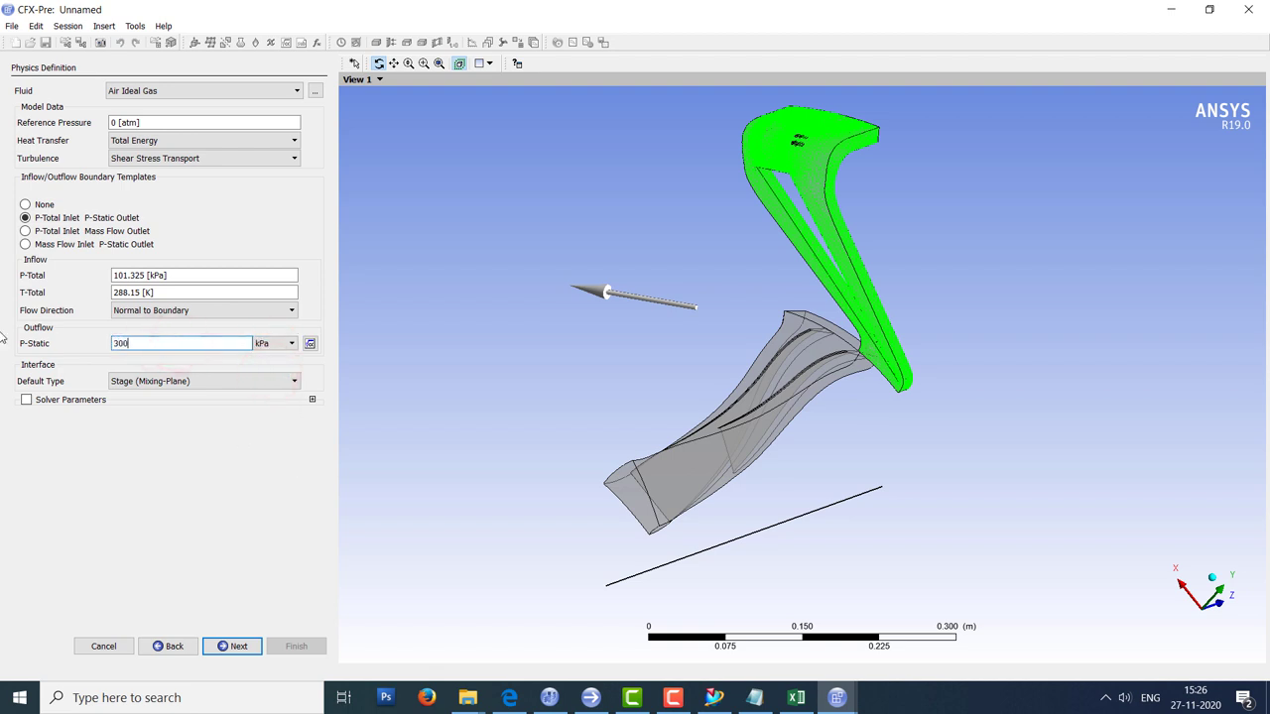
left_click(165, 507)
left_click(67, 401)
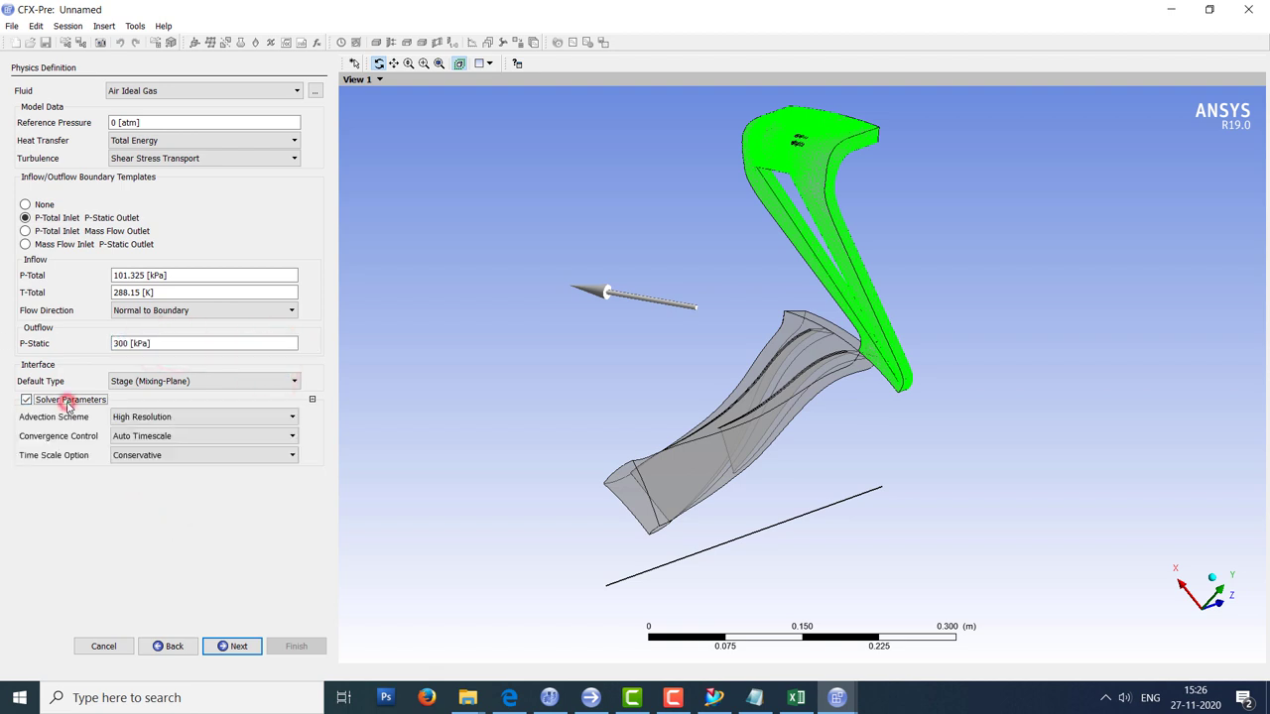
left_click(238, 646)
Review the internal, R1–S1 and S1 periodic interfaces, and proceed to the boundary definition.
left_click(99, 99)
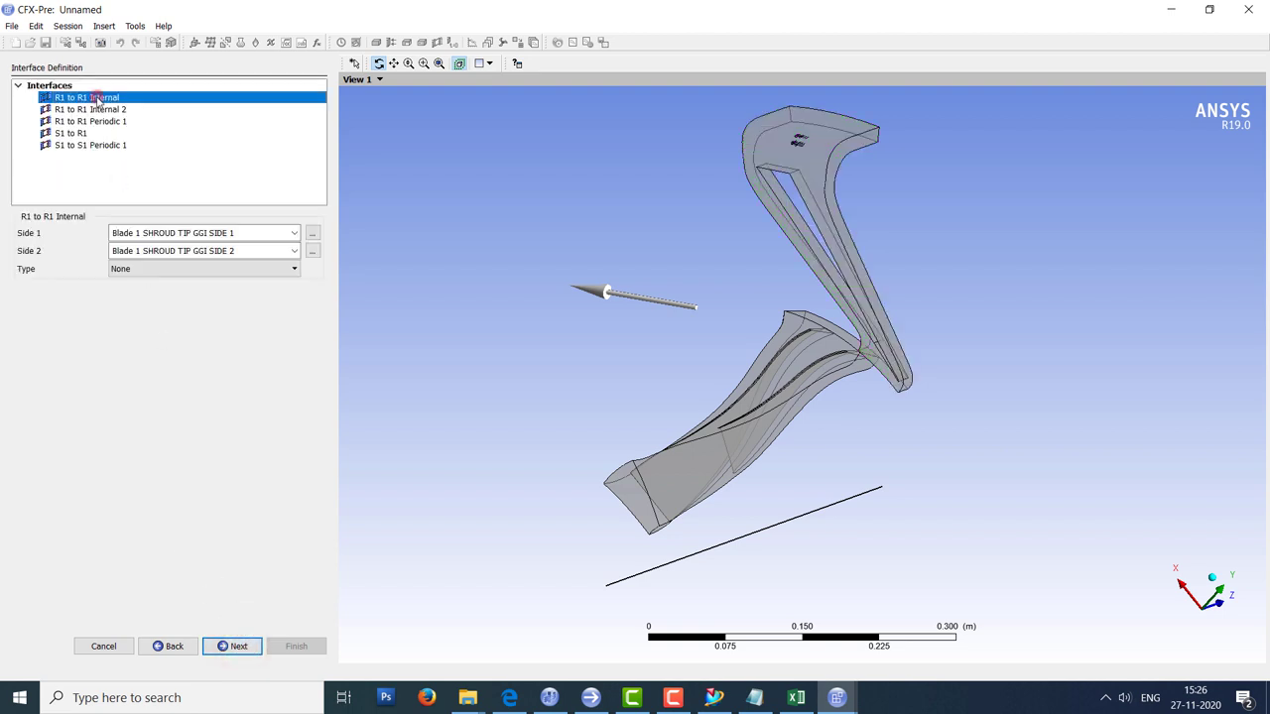
left_click(97, 109)
left_click(79, 135)
left_click(77, 145)
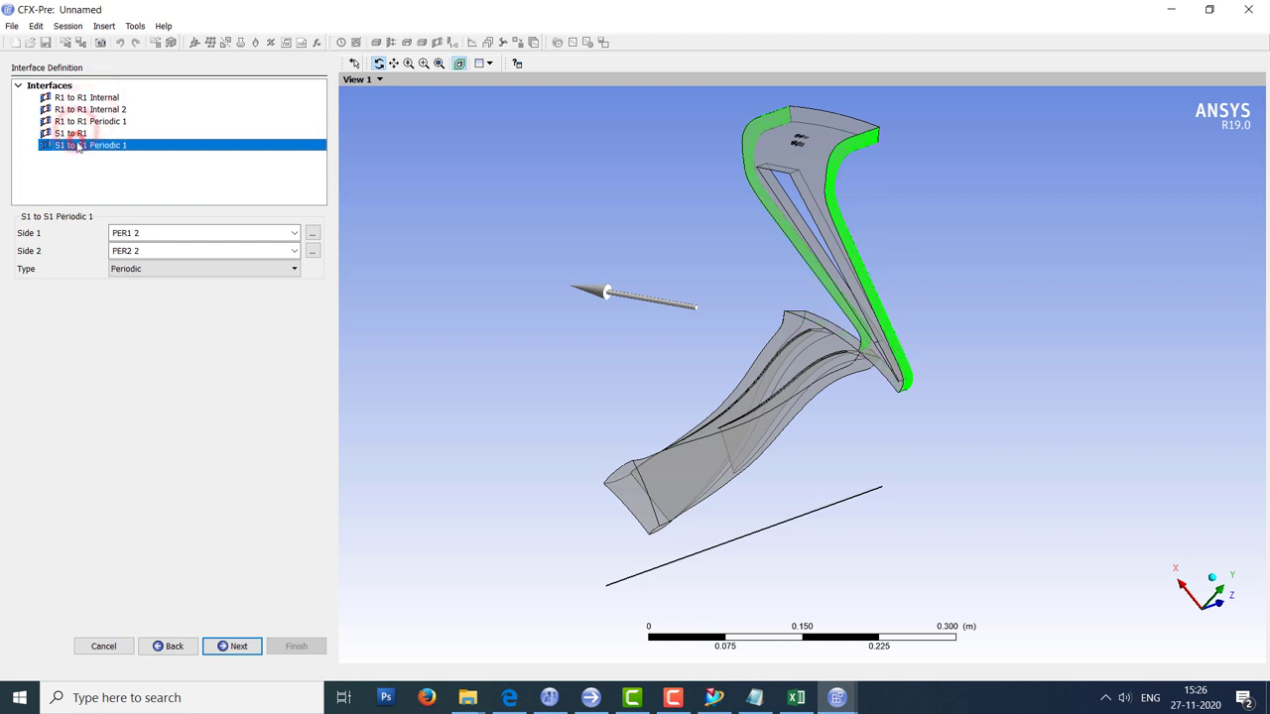
left_click(238, 646)
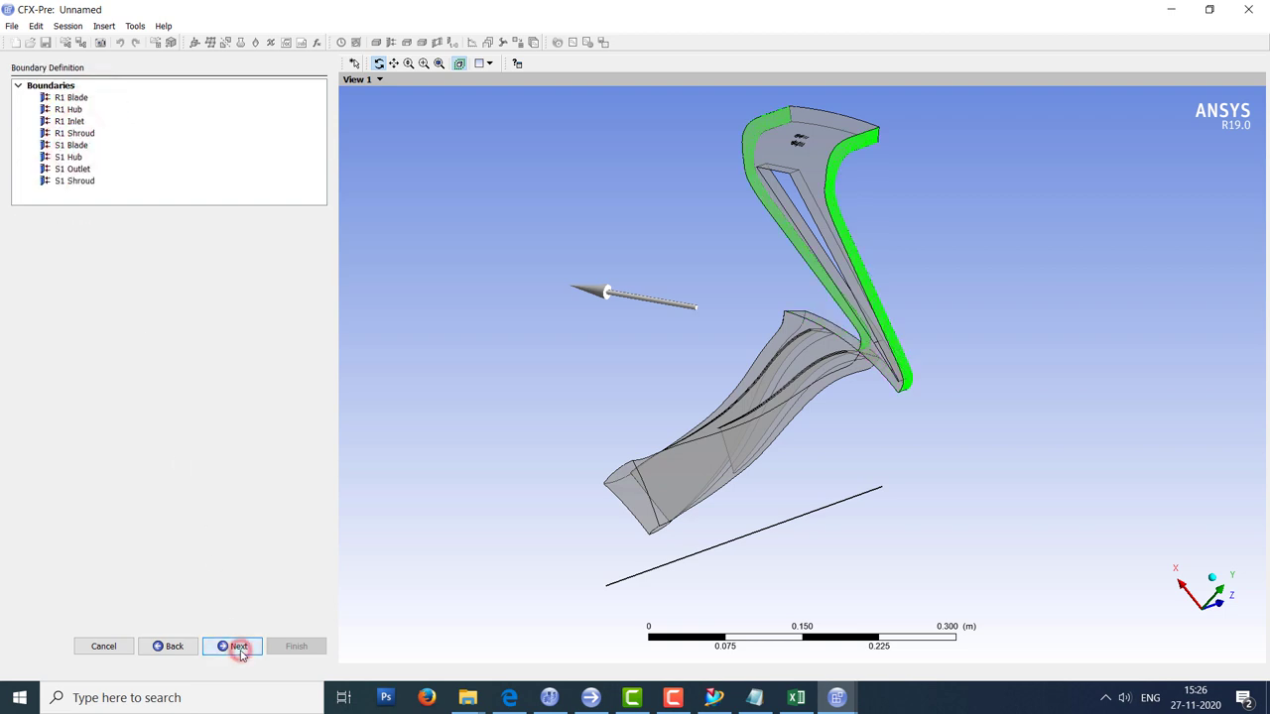
Review the type, location and options of every R1 and S1 boundary, and finish the turbomachinery setup.
left_click(72, 97)
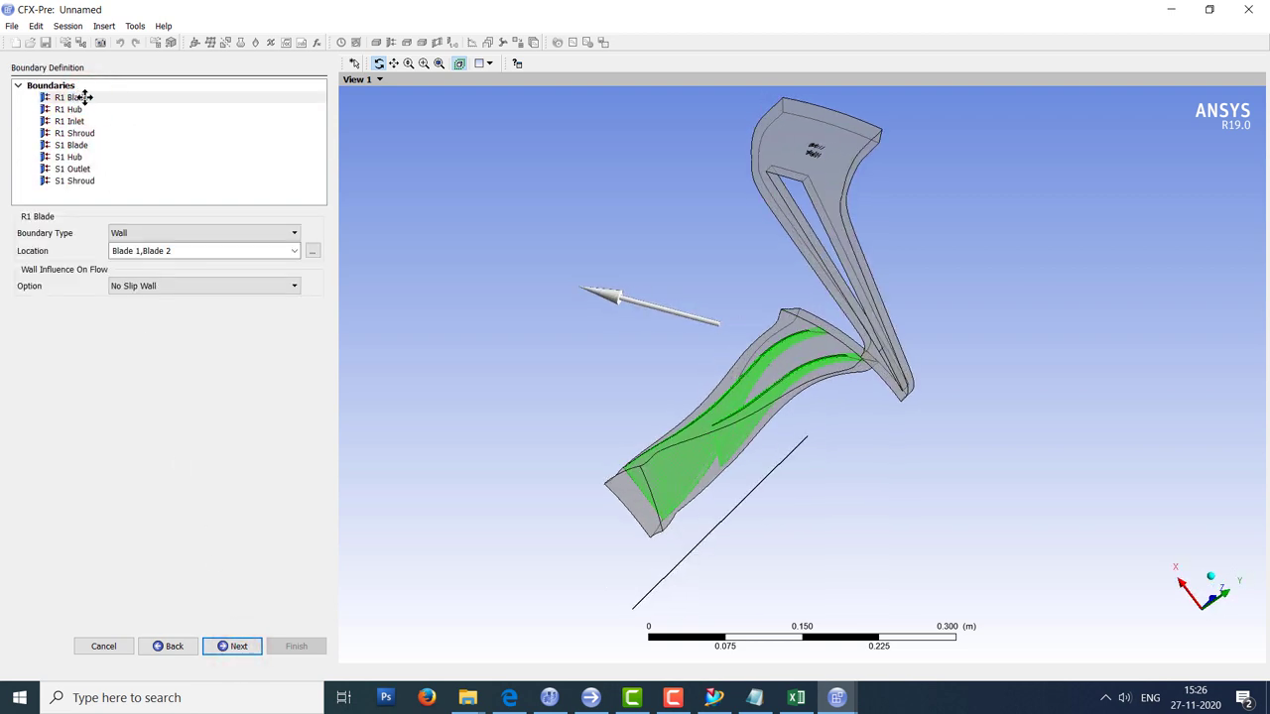
left_click(88, 110)
left_click(85, 121)
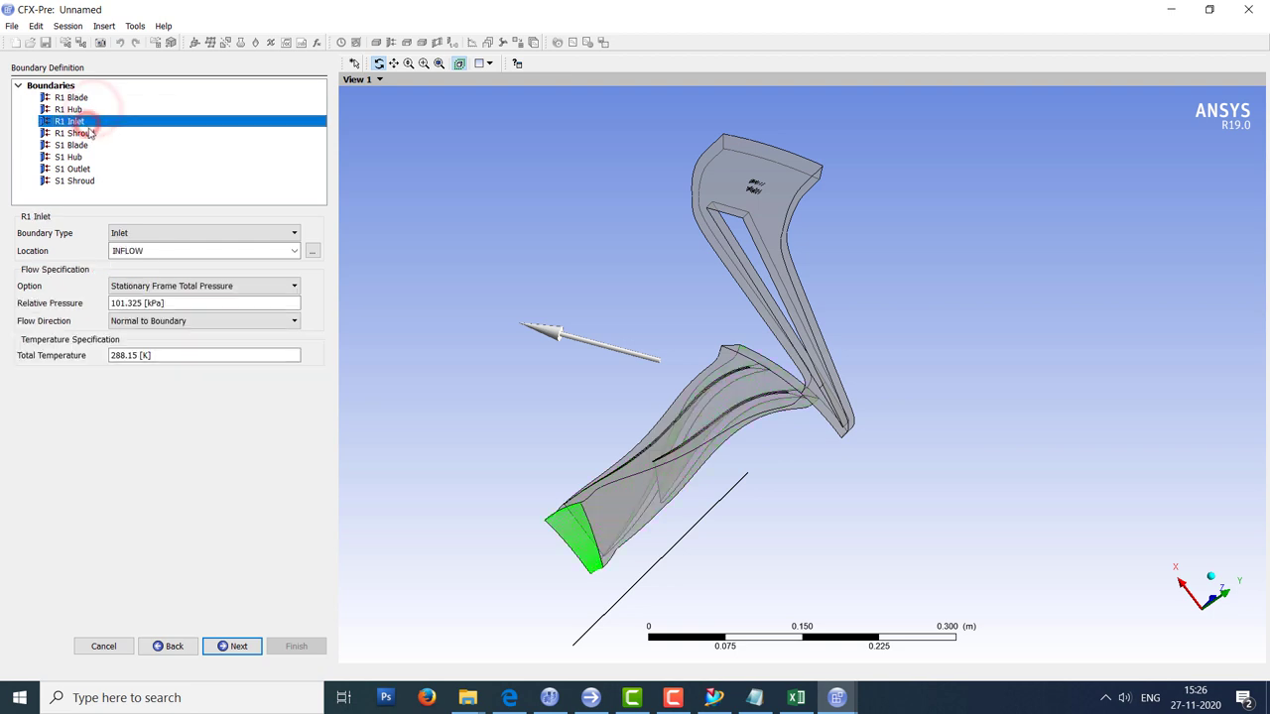
left_click(90, 133)
left_click(89, 145)
left_click(87, 157)
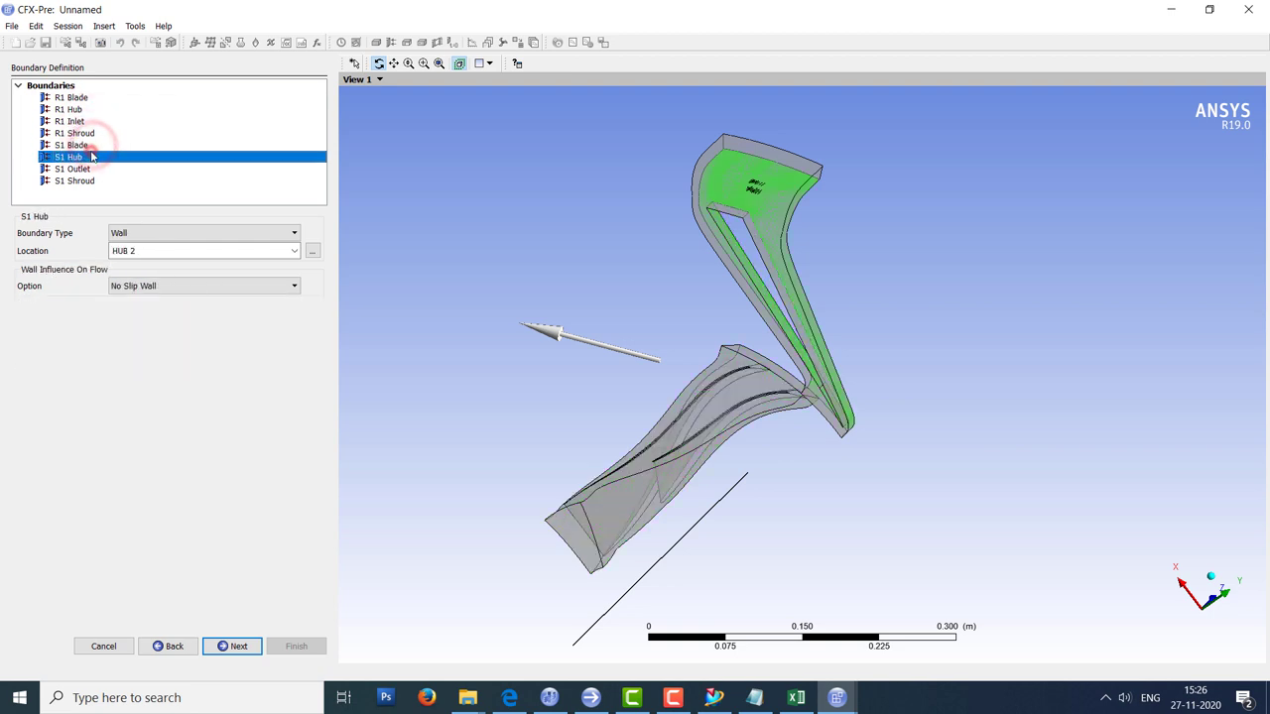
left_click(85, 168)
left_click(75, 181)
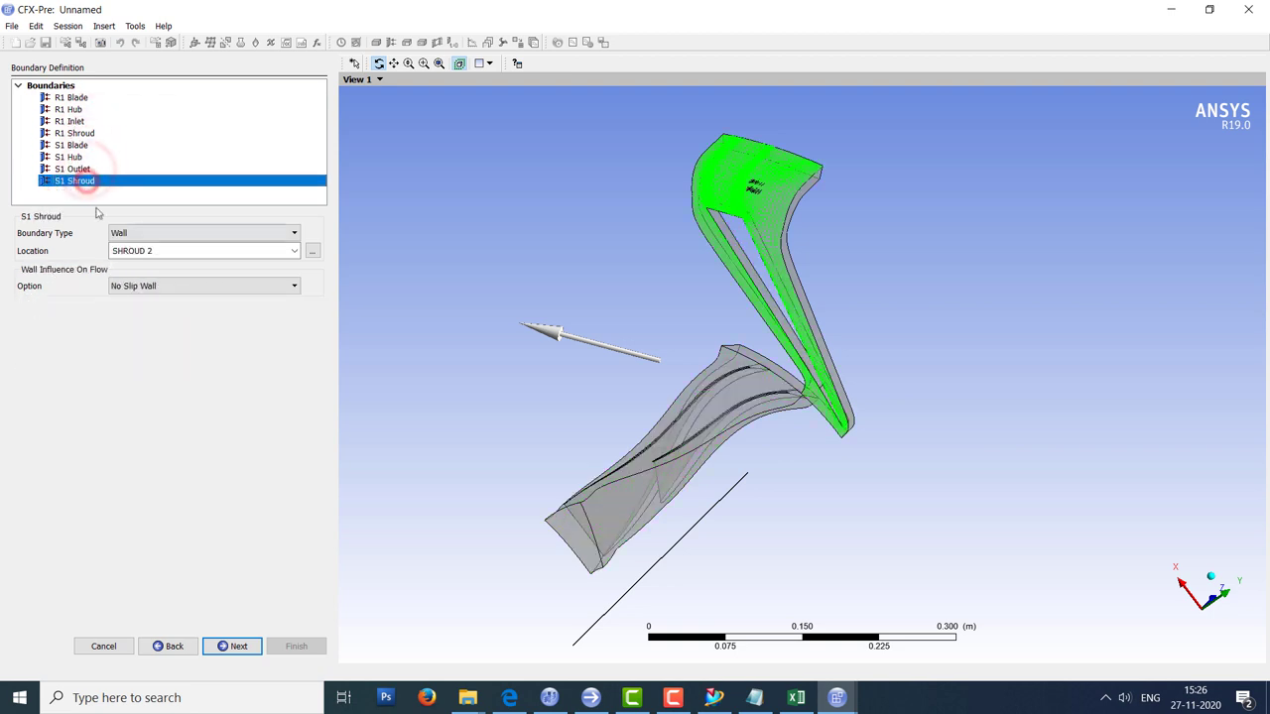
left_click(246, 647)
left_click(298, 645)
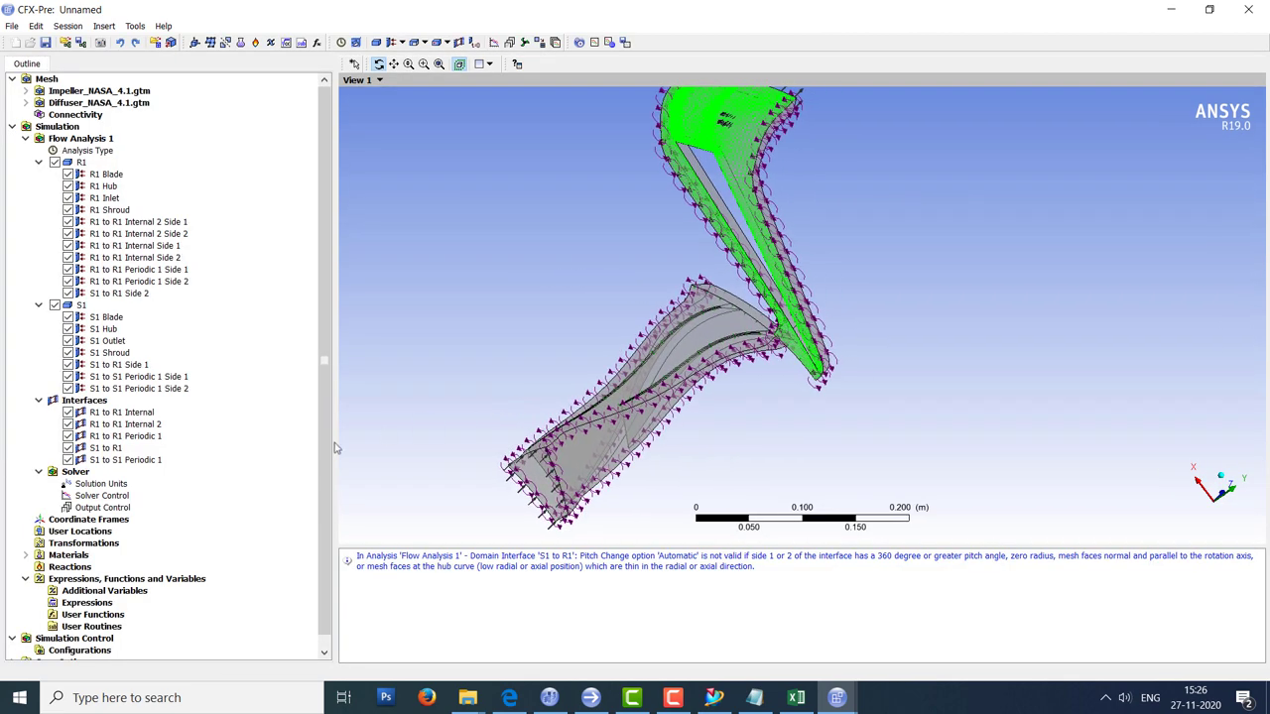
Set the solver control to High Resolution turbulence numerics, 400 maximum iterations and a residual target of 0.000001.
double_click(94, 494)
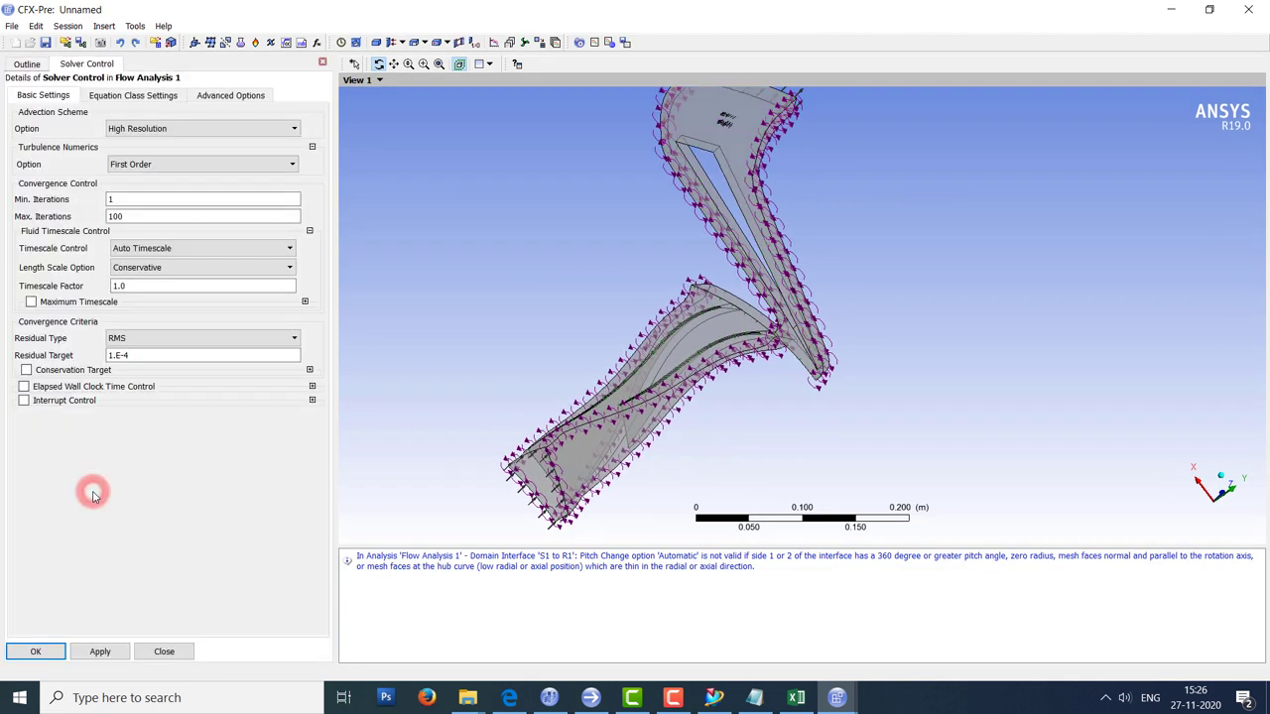
left_click(129, 164)
left_click(133, 186)
left_click_drag(125, 216, 85, 220)
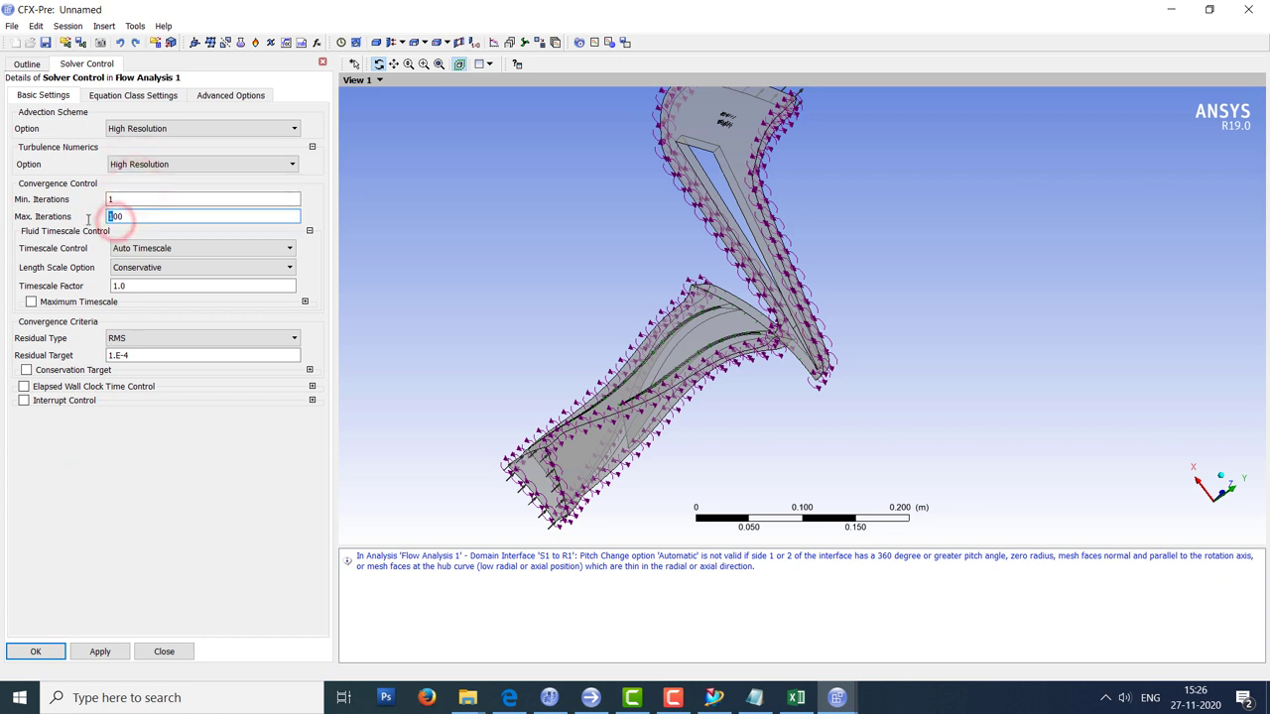
type("200")
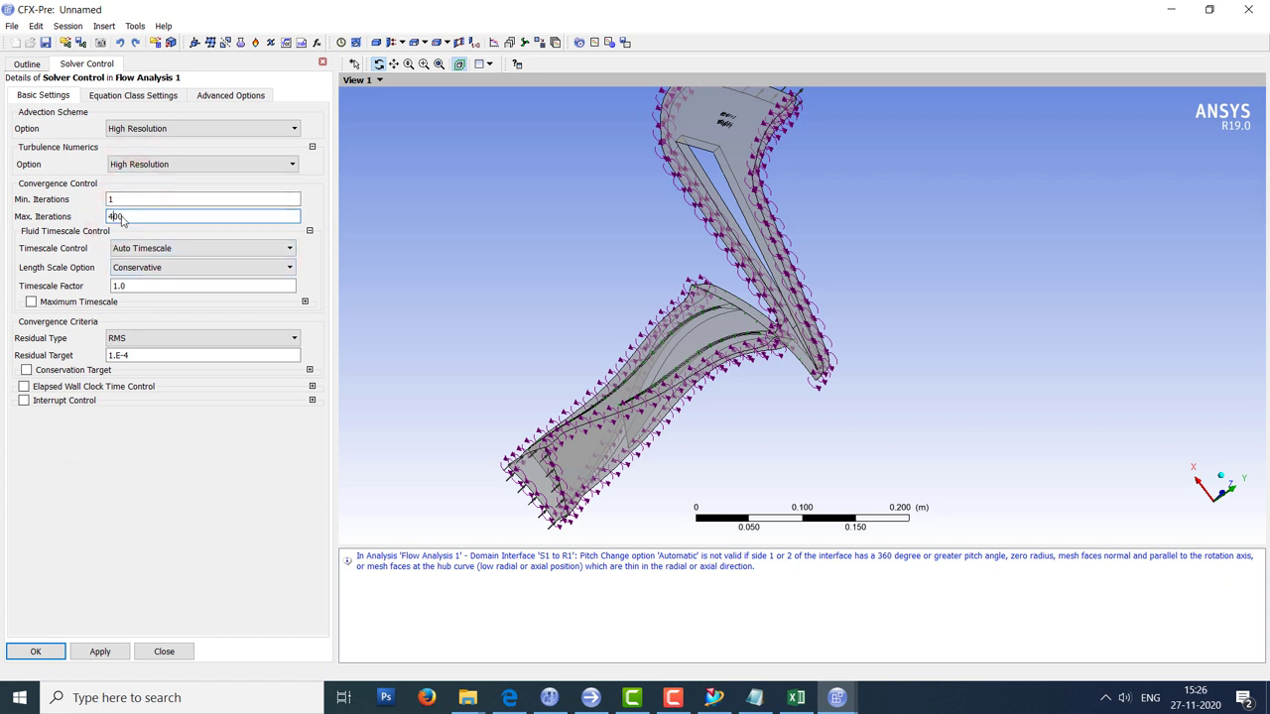
triple_click(119, 354)
type("0.000001")
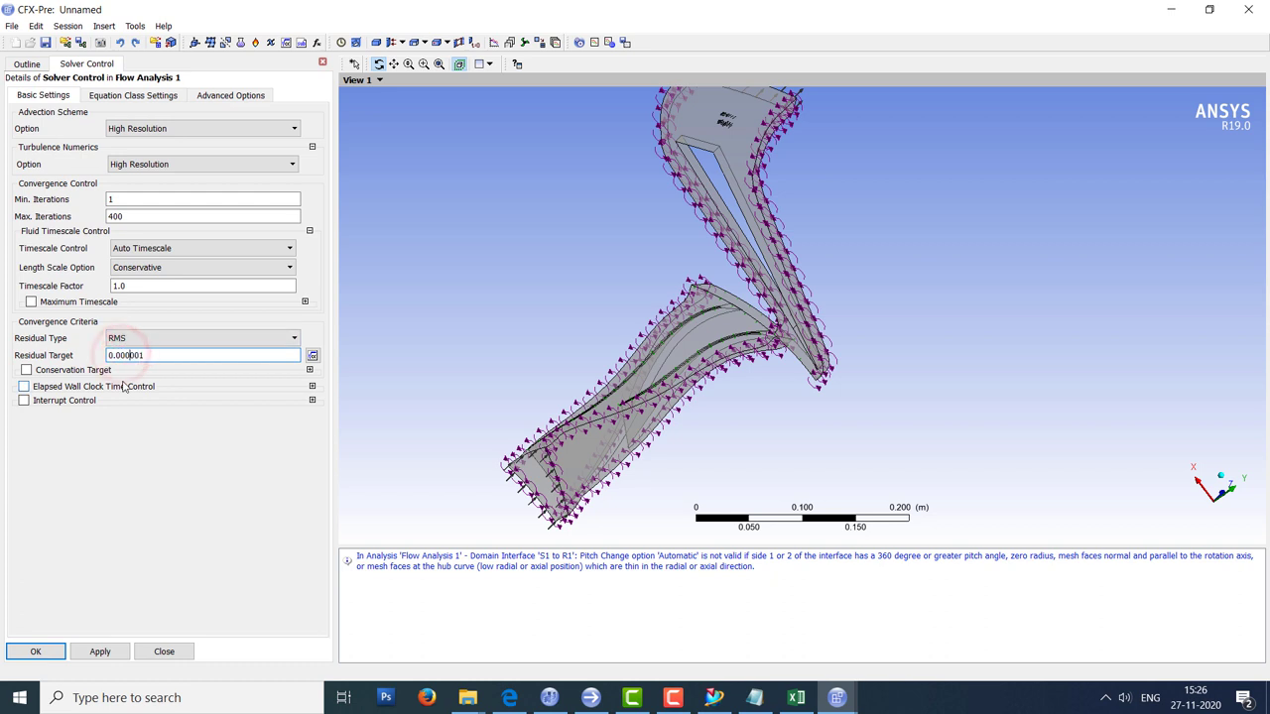
left_click(36, 651)
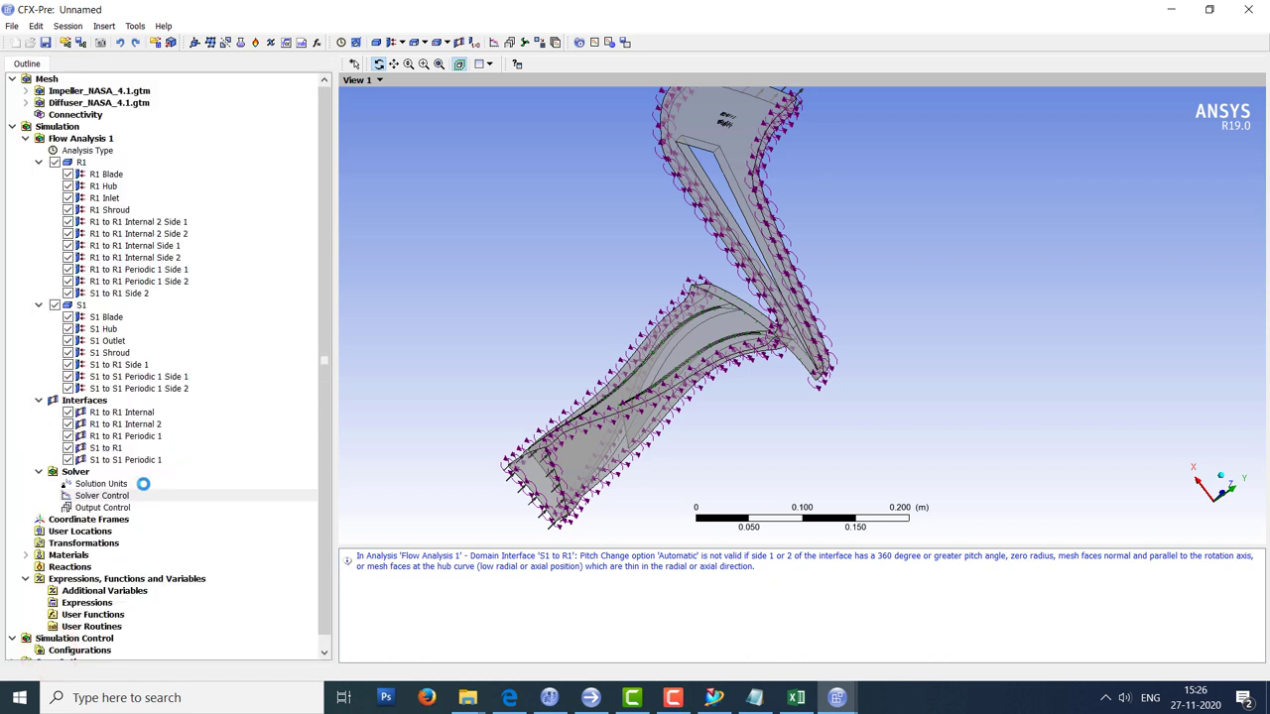
Save the case as NASA_4.1_COMPRESSOR.cfx in a new ANALYSIS folder inside NASA_4.1.
left_click(12, 26)
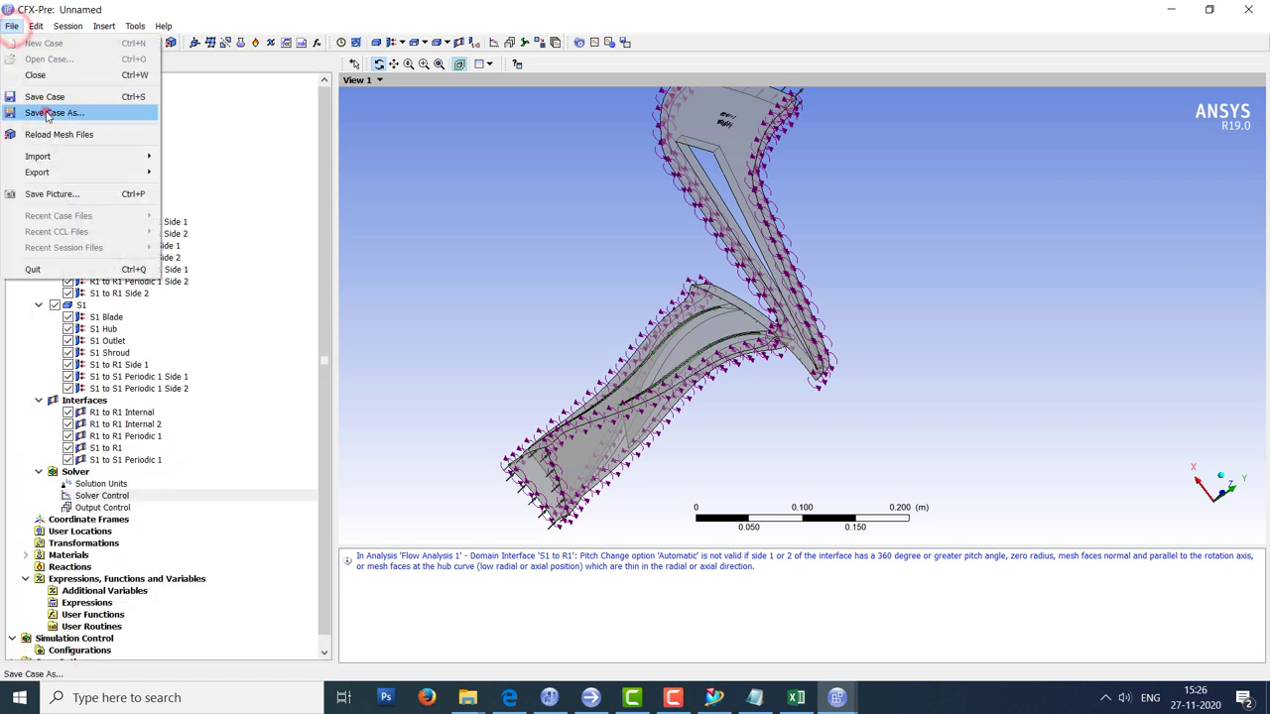
left_click(40, 108)
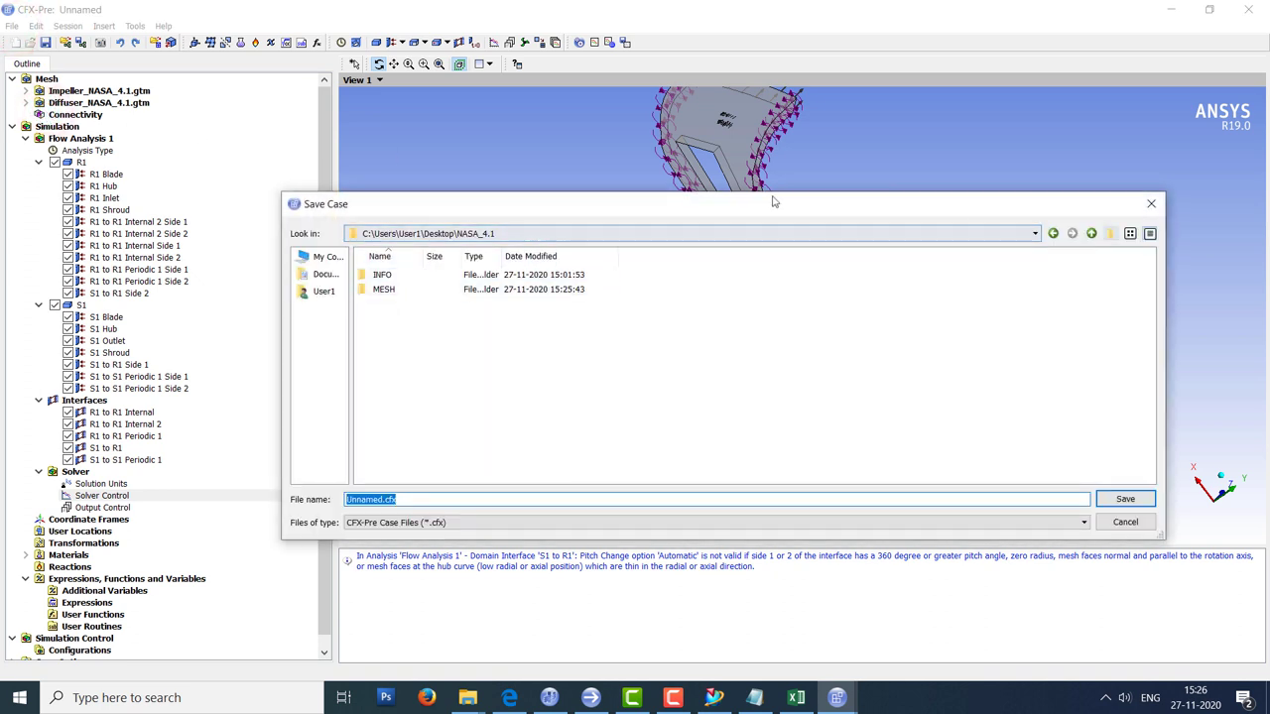
left_click(1110, 234)
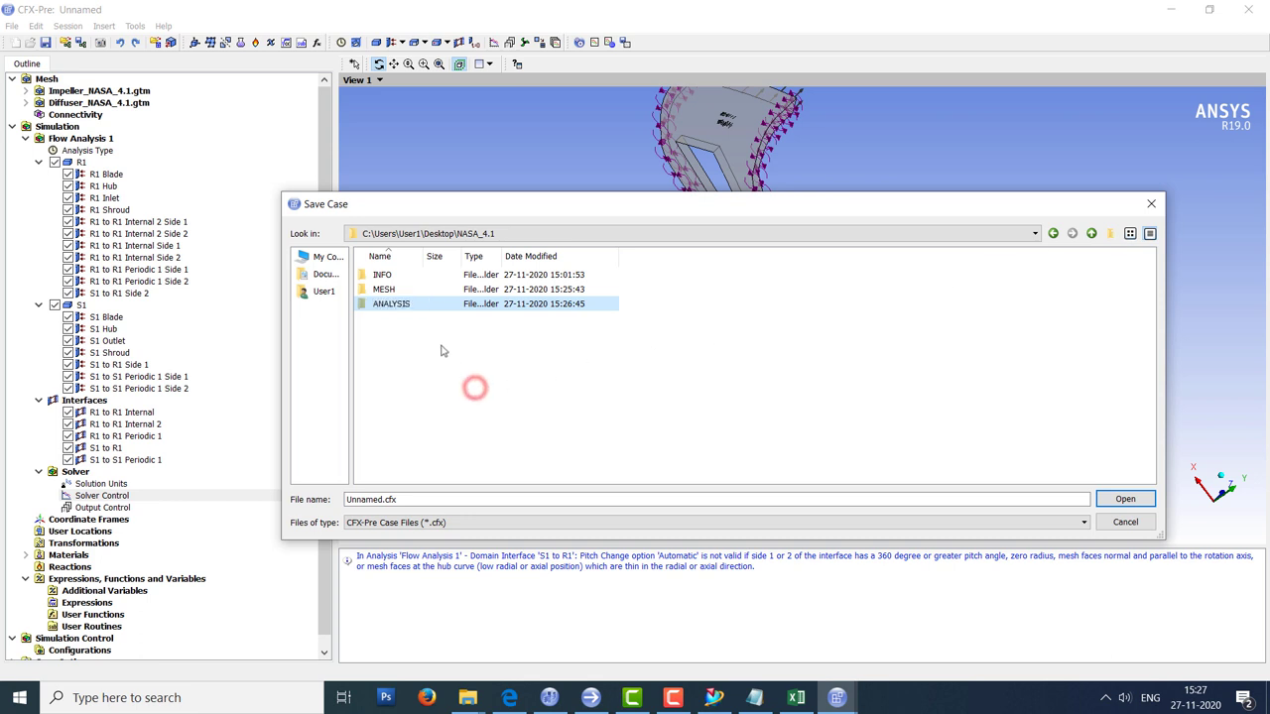
double_click(405, 302)
double_click(380, 499)
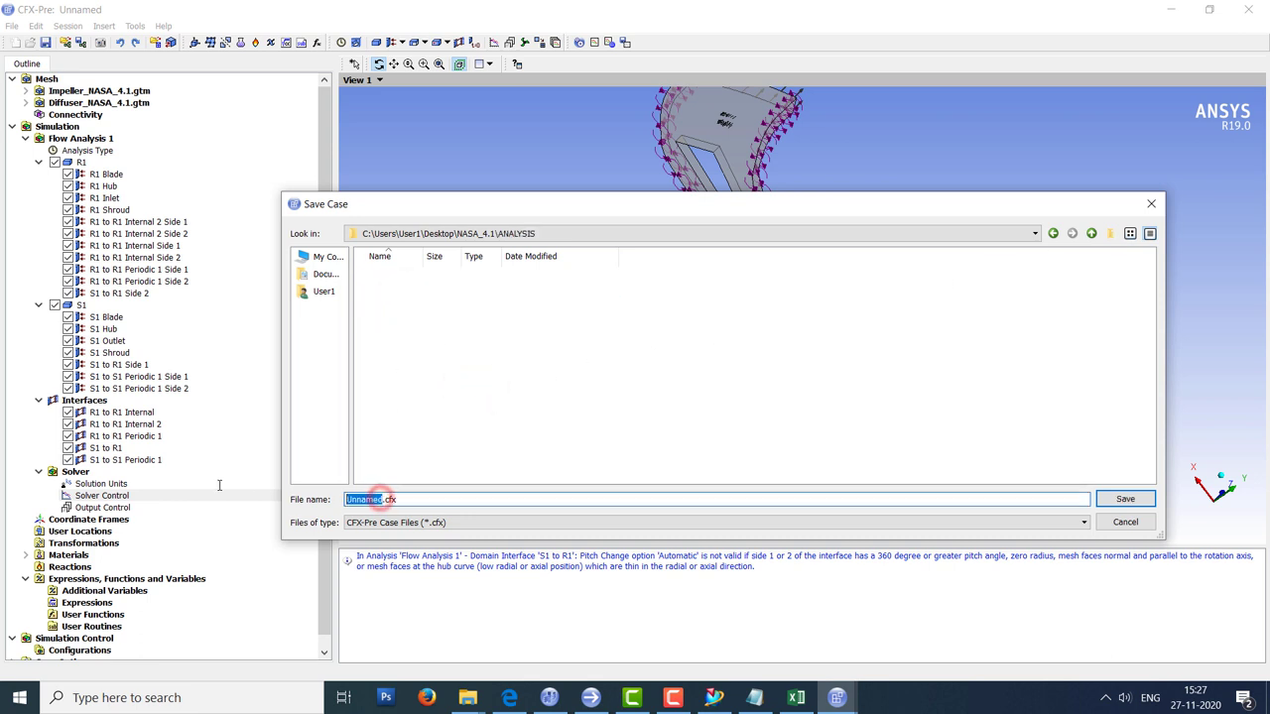
type("NASA_4.1_COMPRESSOR")
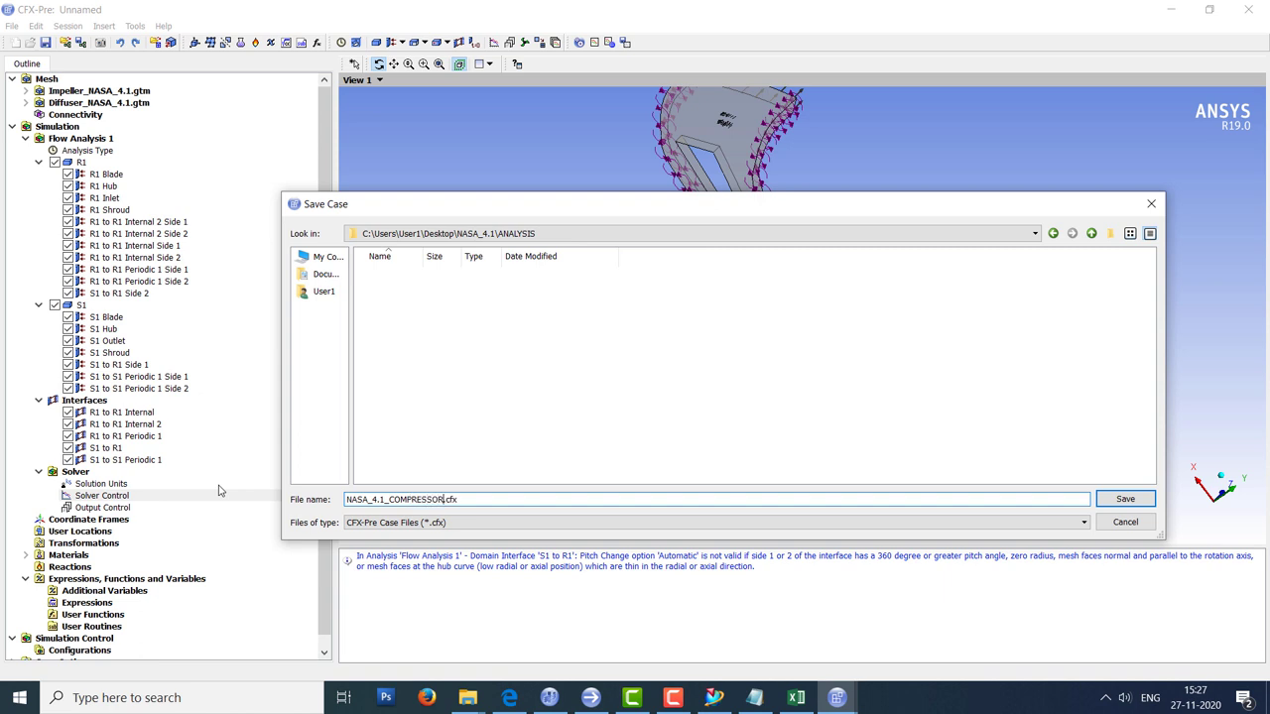
key("Return")
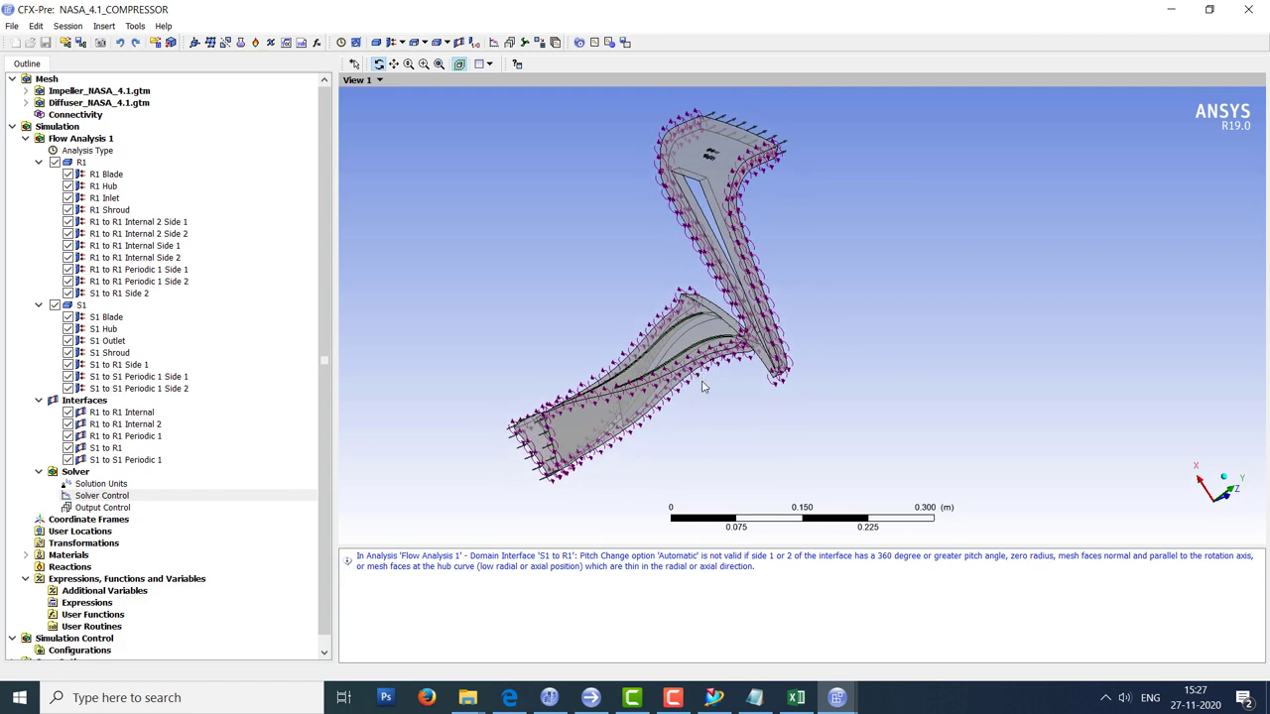
Write the solver input file NASA_4.1_COMPRESSOR.def to the ANALYSIS folder.
left_click(627, 42)
double_click(411, 275)
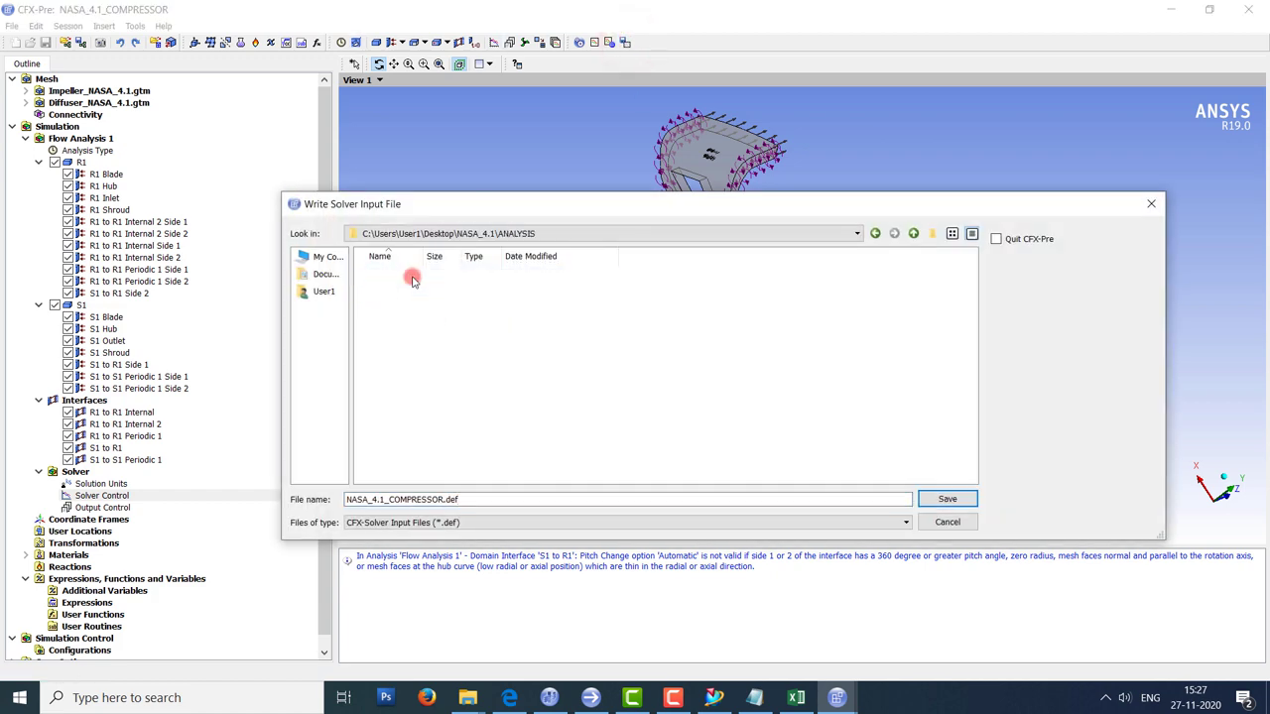
left_click(947, 498)
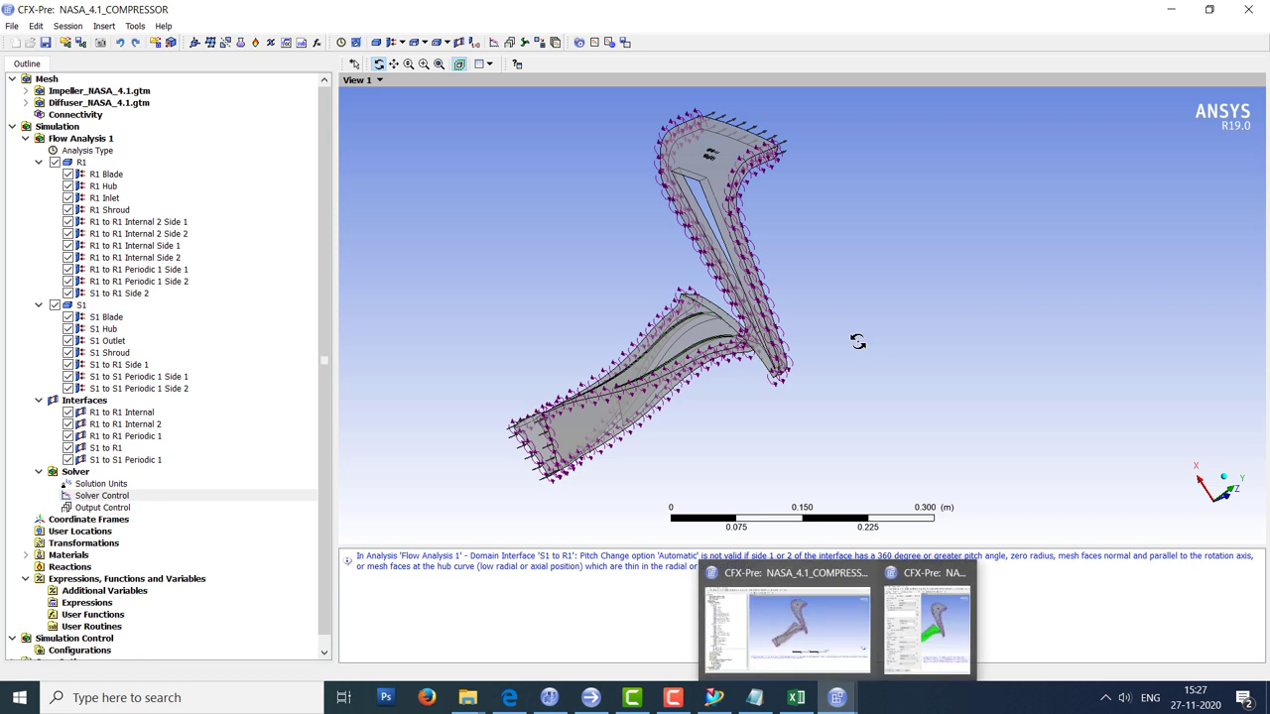
left_click(945, 359)
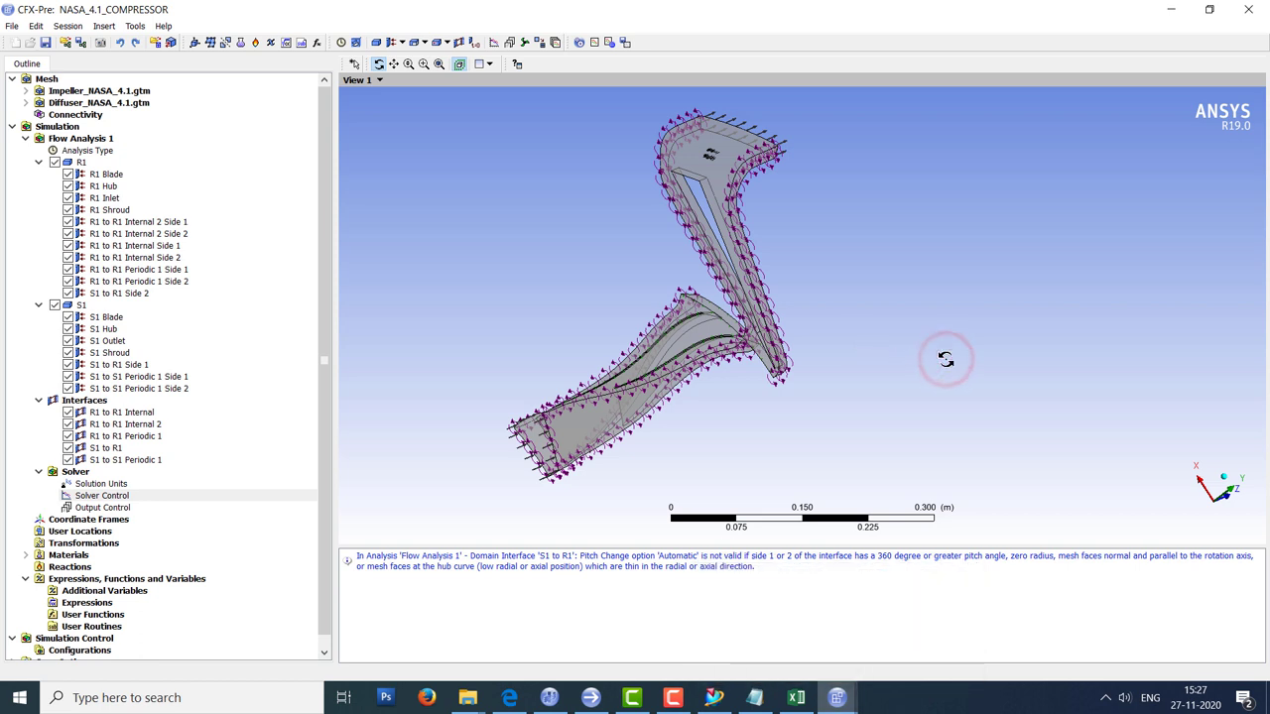
Launch CFX-Solver Manager, maximize it, and define a new run with NASA_4.1_COMPRESSOR.def from the ANALYSIS folder as solver input file.
left_click(591, 698)
left_click(653, 268)
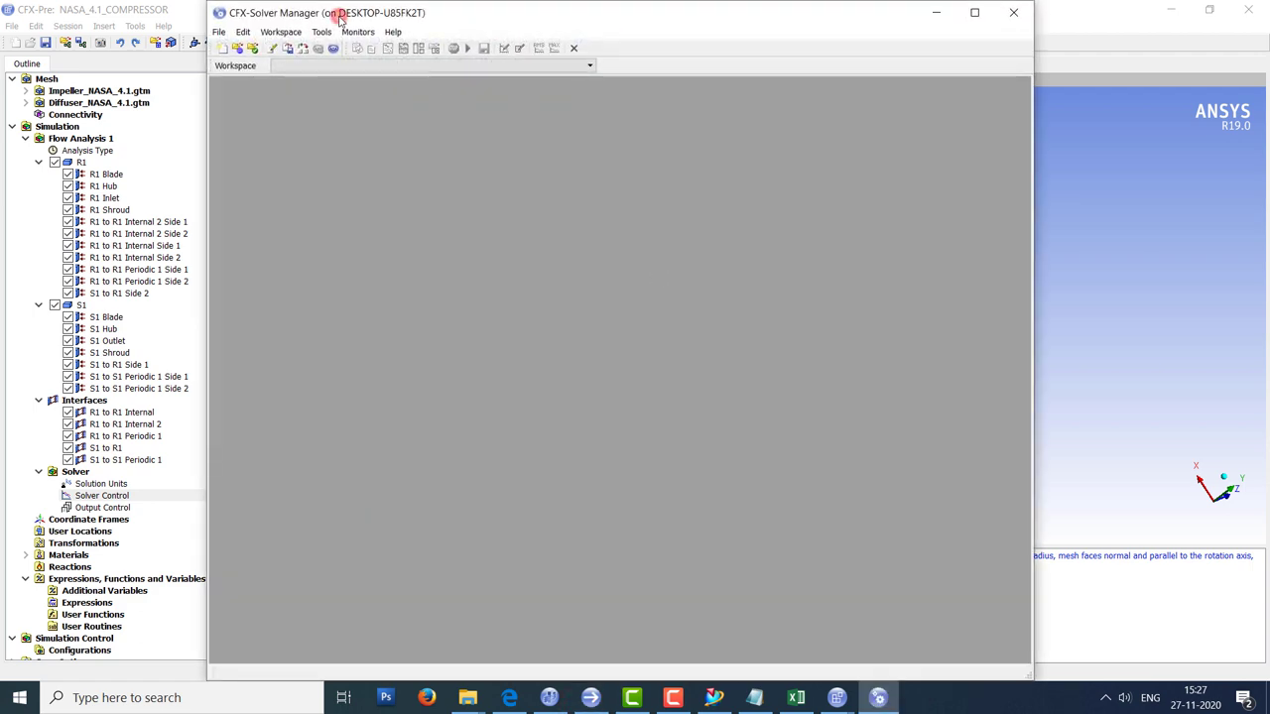
double_click(337, 13)
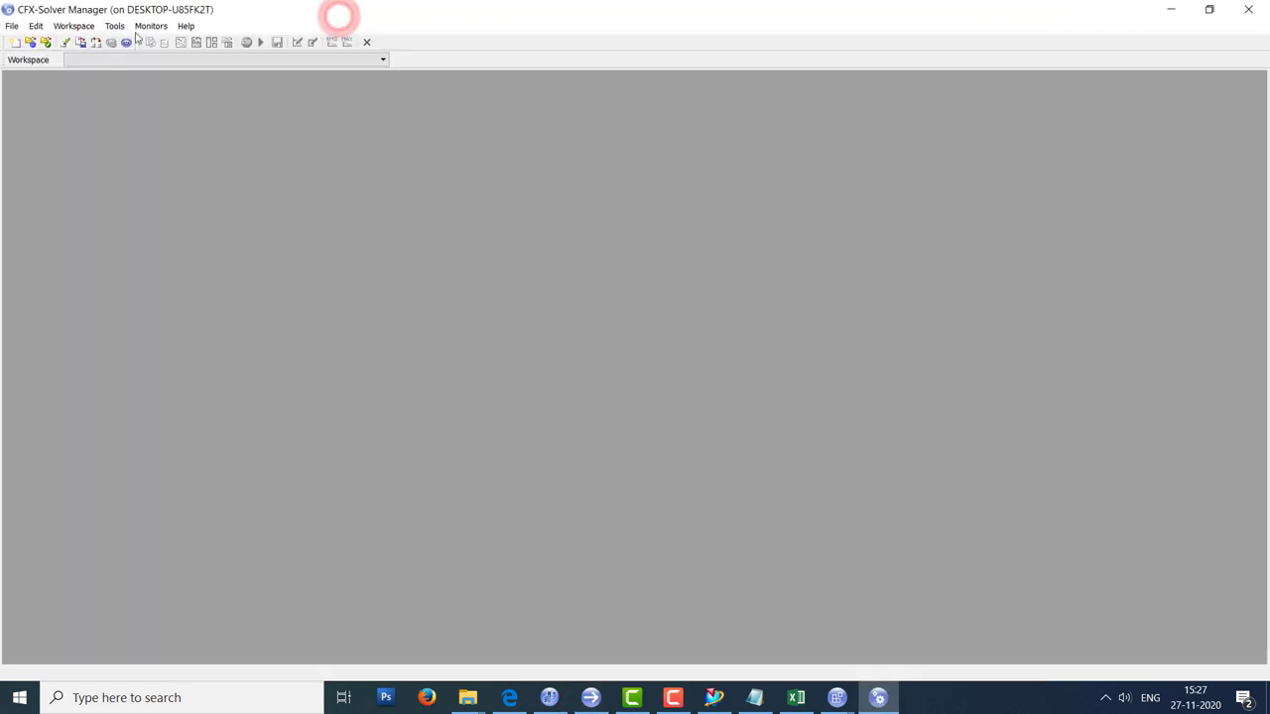
left_click(15, 42)
left_click(813, 172)
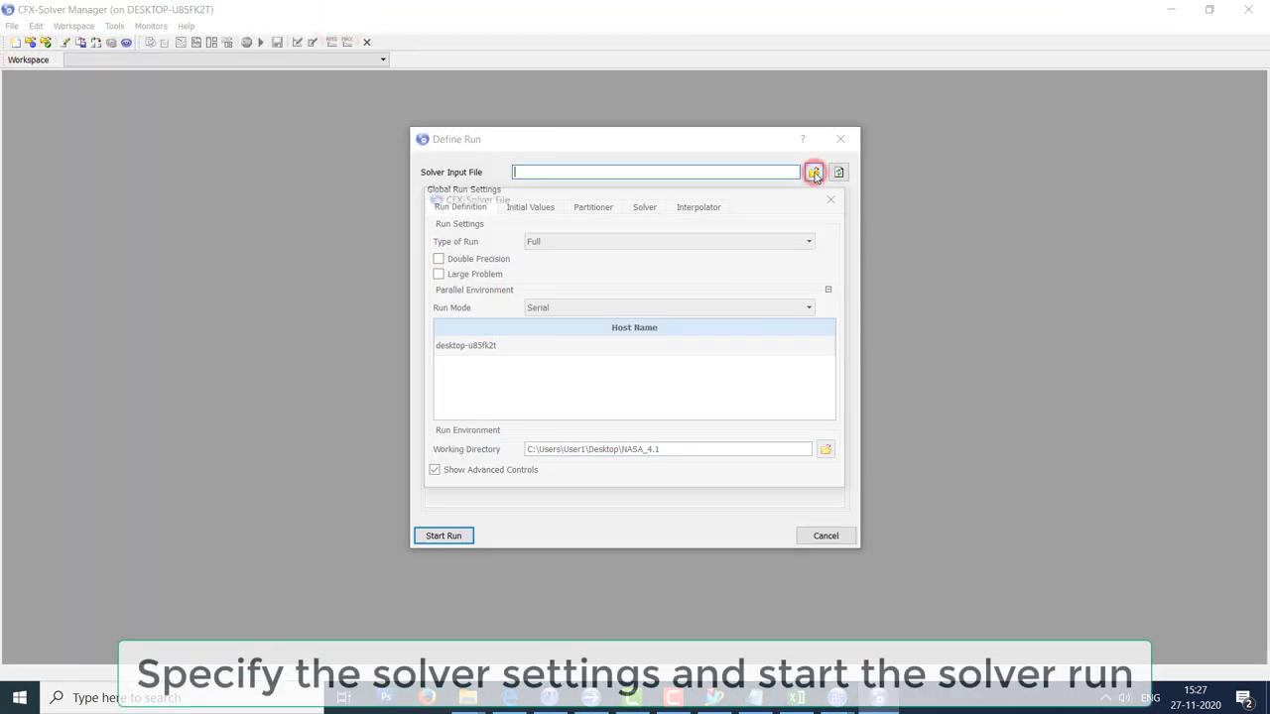
double_click(526, 269)
double_click(532, 269)
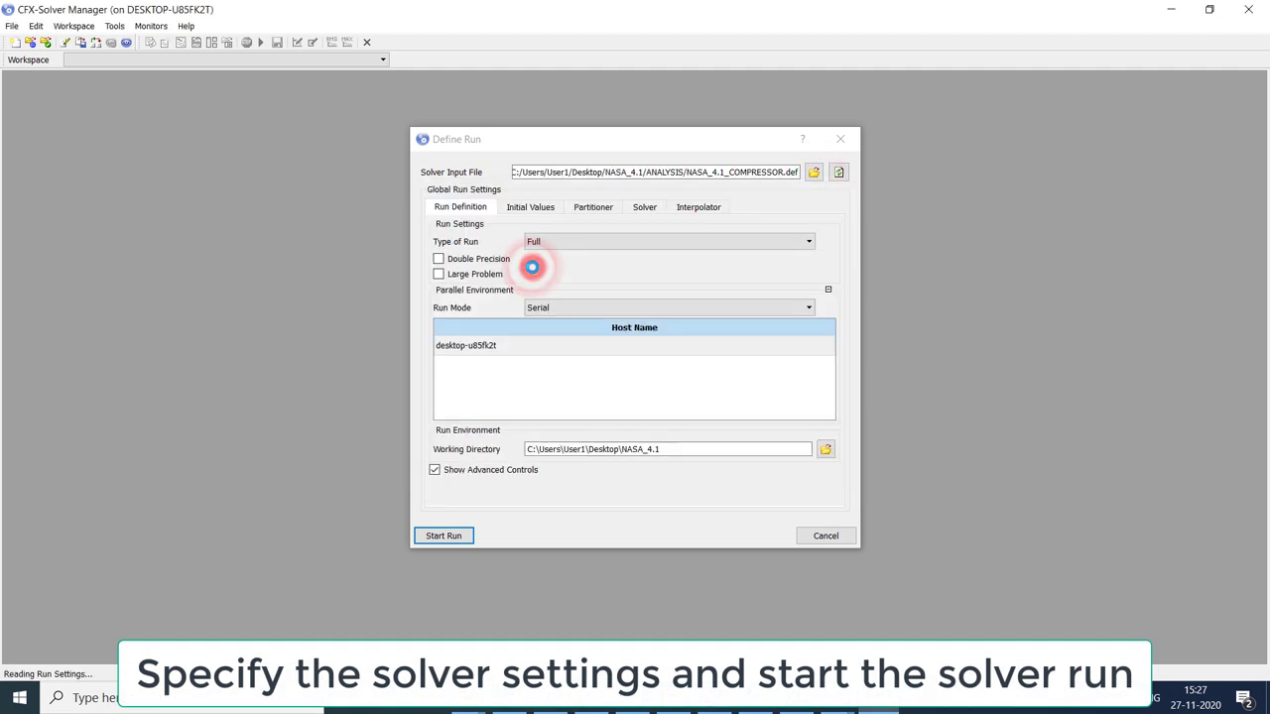
Set the run mode to Intel MPI Local Parallel with 8 partitions.
left_click(576, 307)
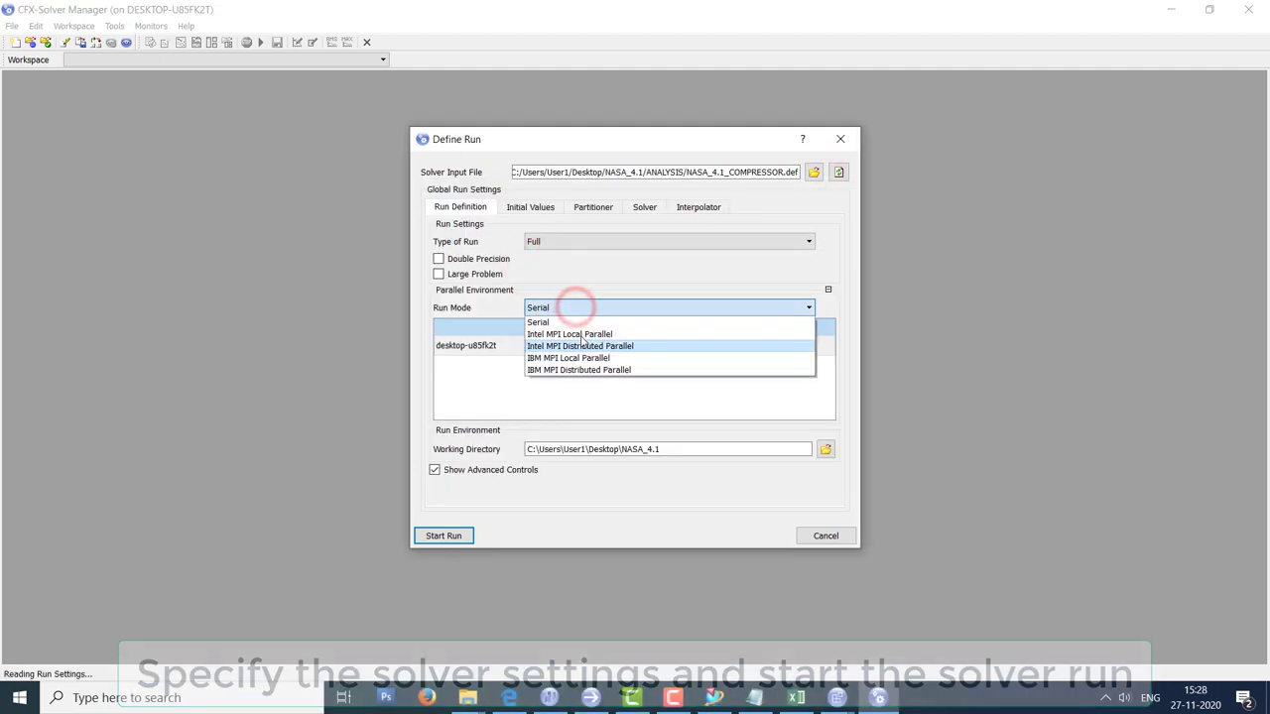
left_click(578, 331)
double_click(665, 346)
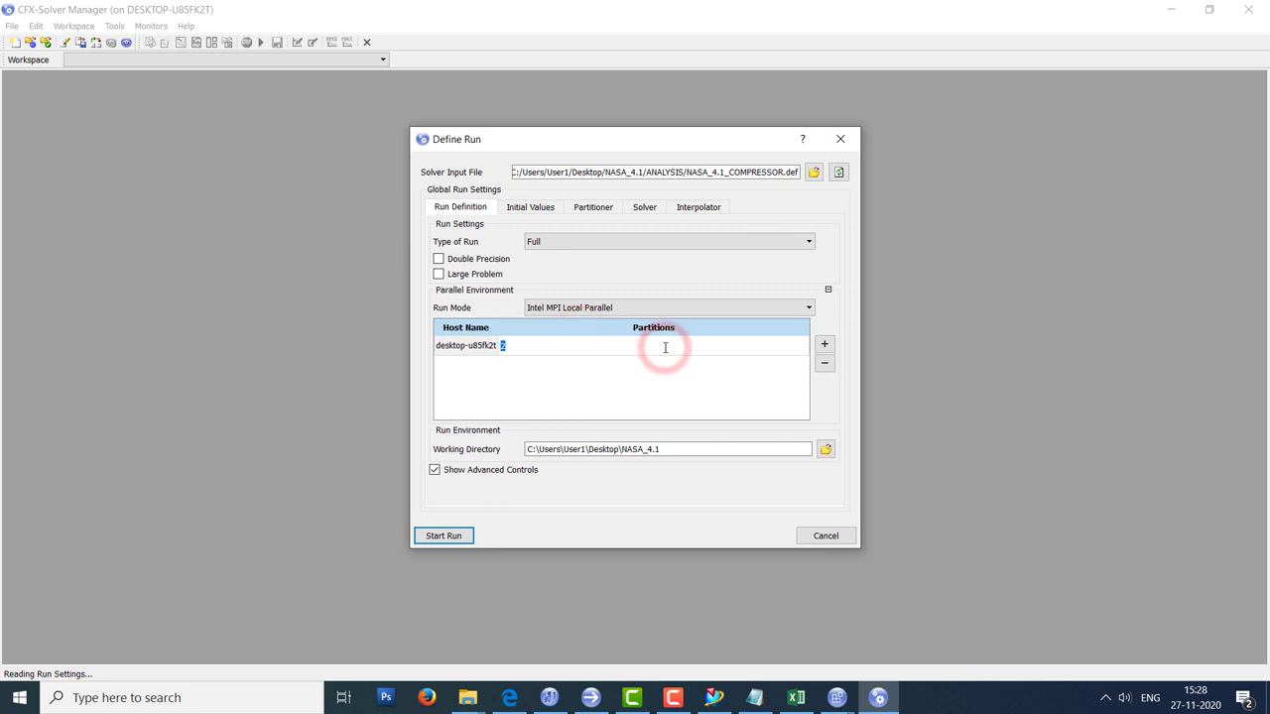
type("8")
key("Return")
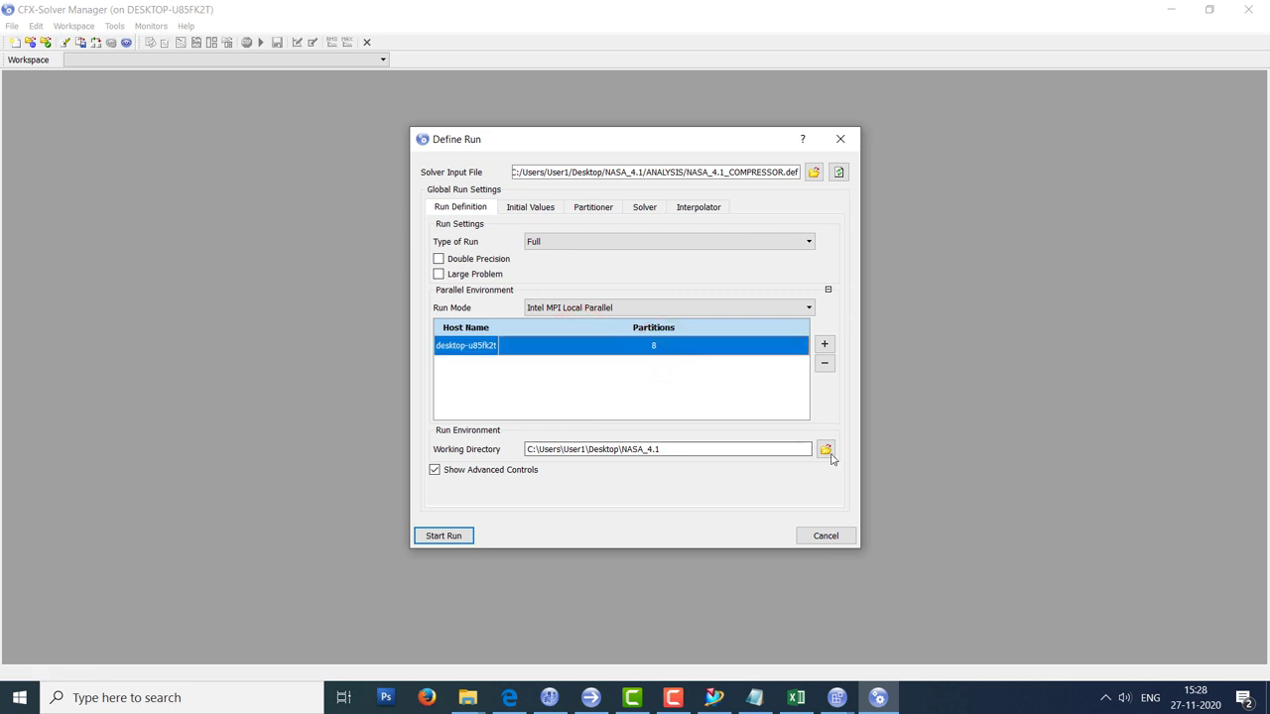
Choose the ANALYSIS folder as the working directory and start the solver run.
left_click(825, 450)
left_click(525, 283)
double_click(525, 283)
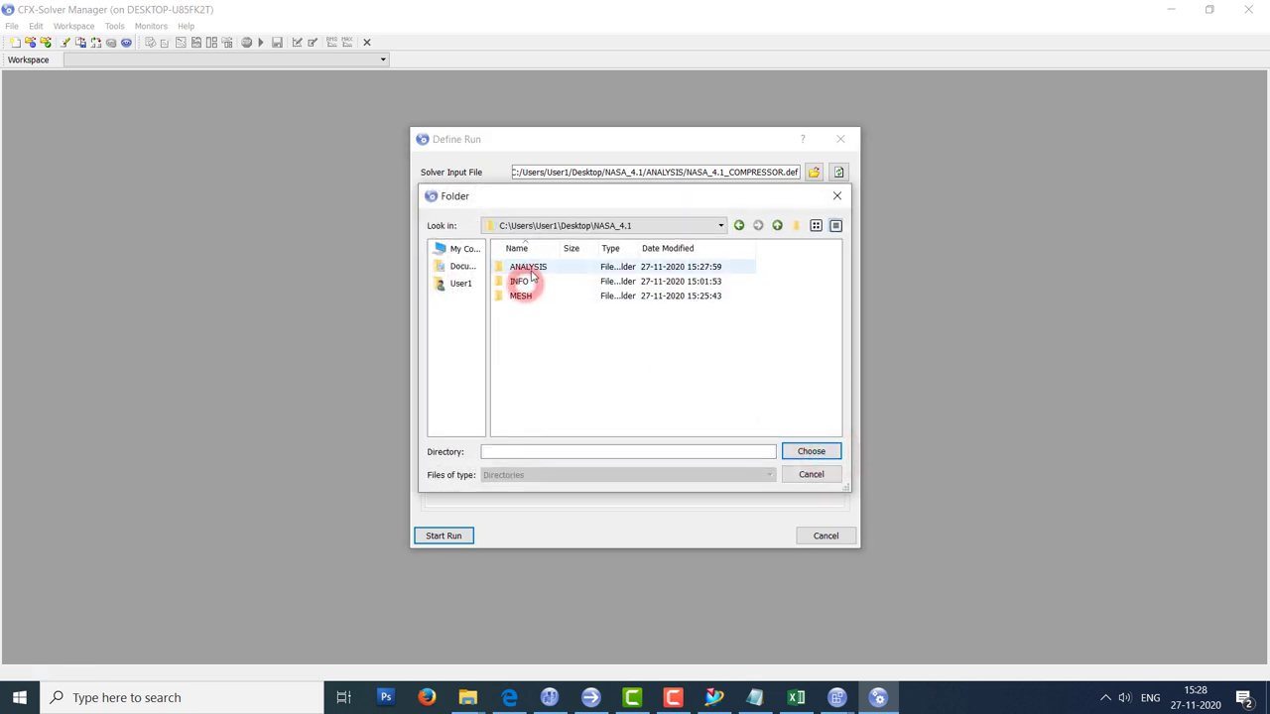
double_click(525, 269)
left_click(819, 452)
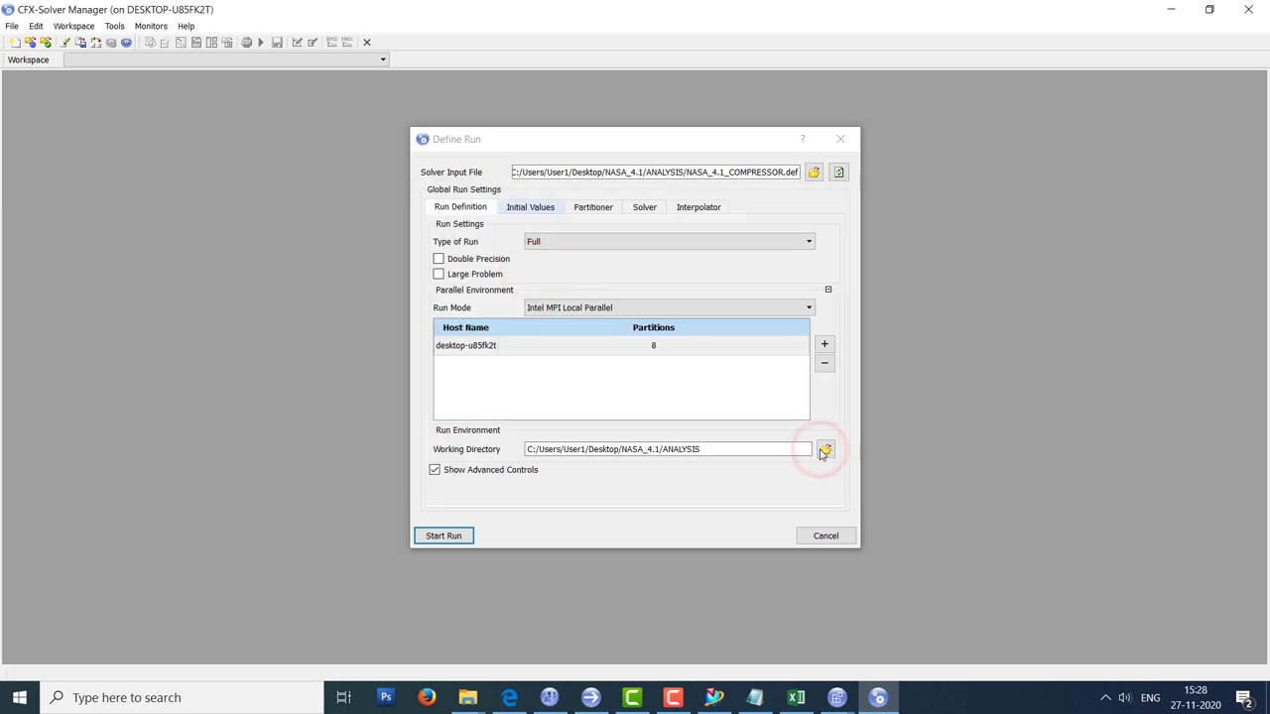
left_click(443, 535)
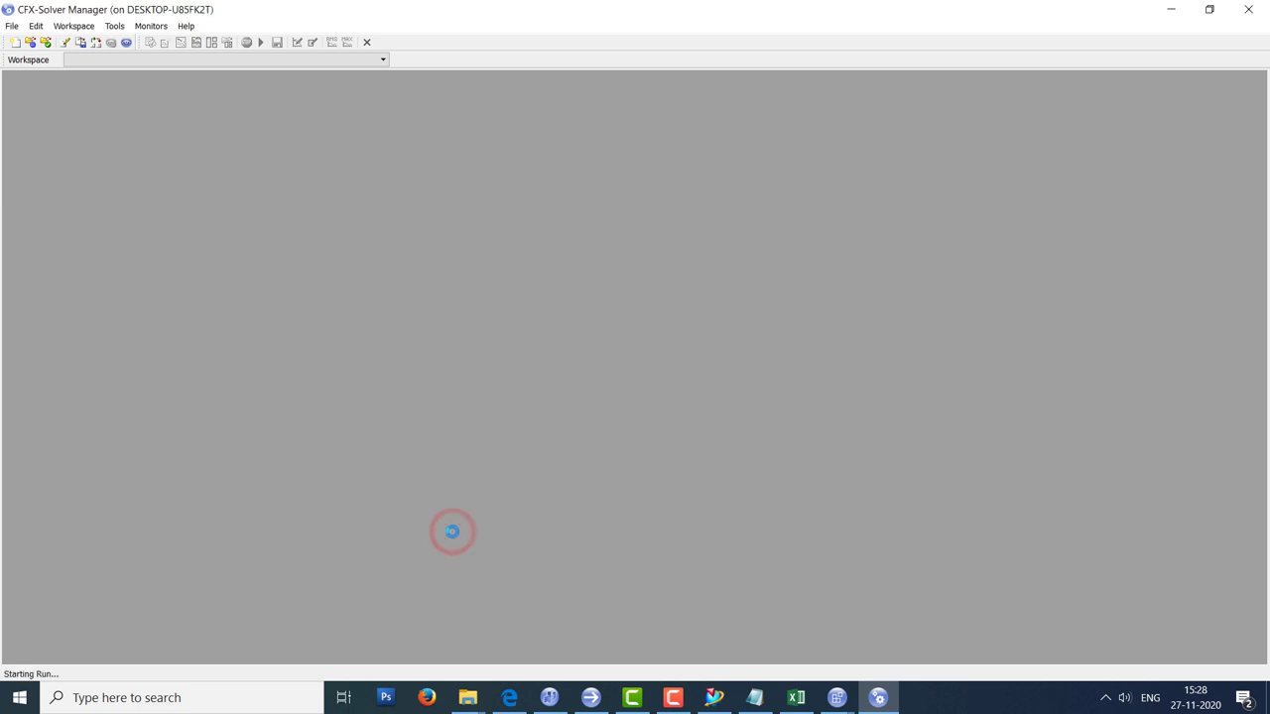
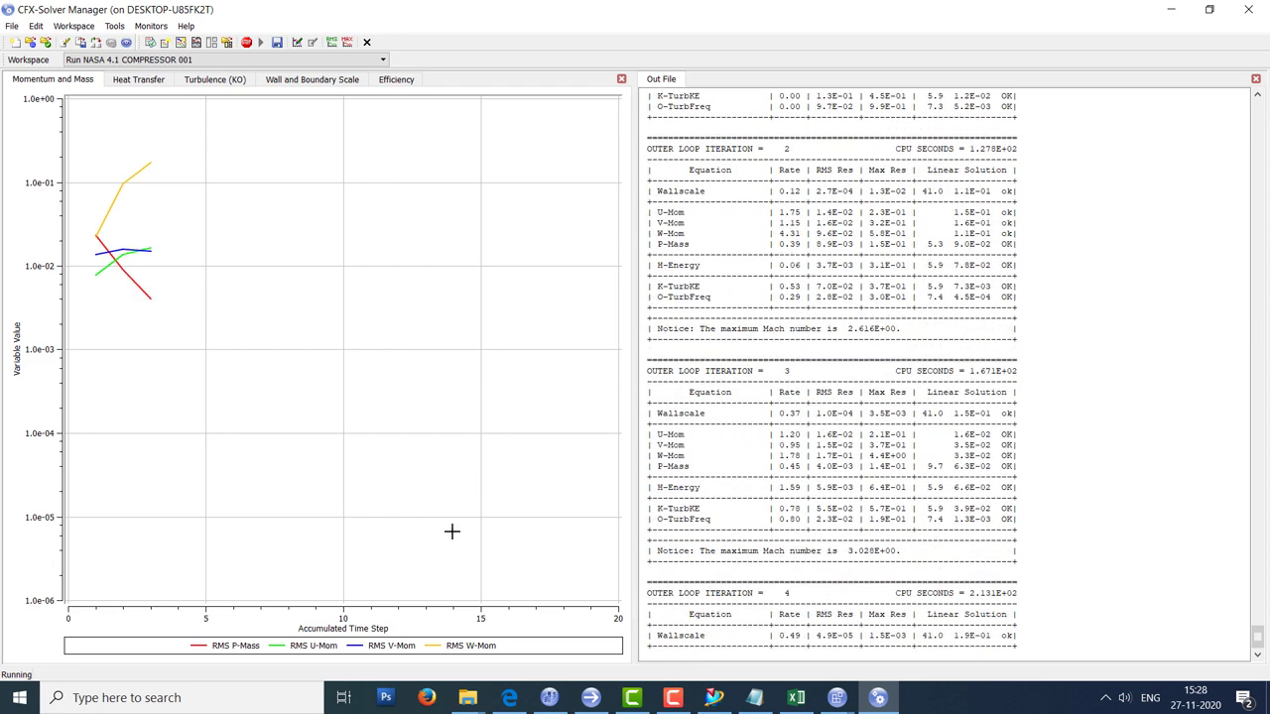
left_click(673, 699)
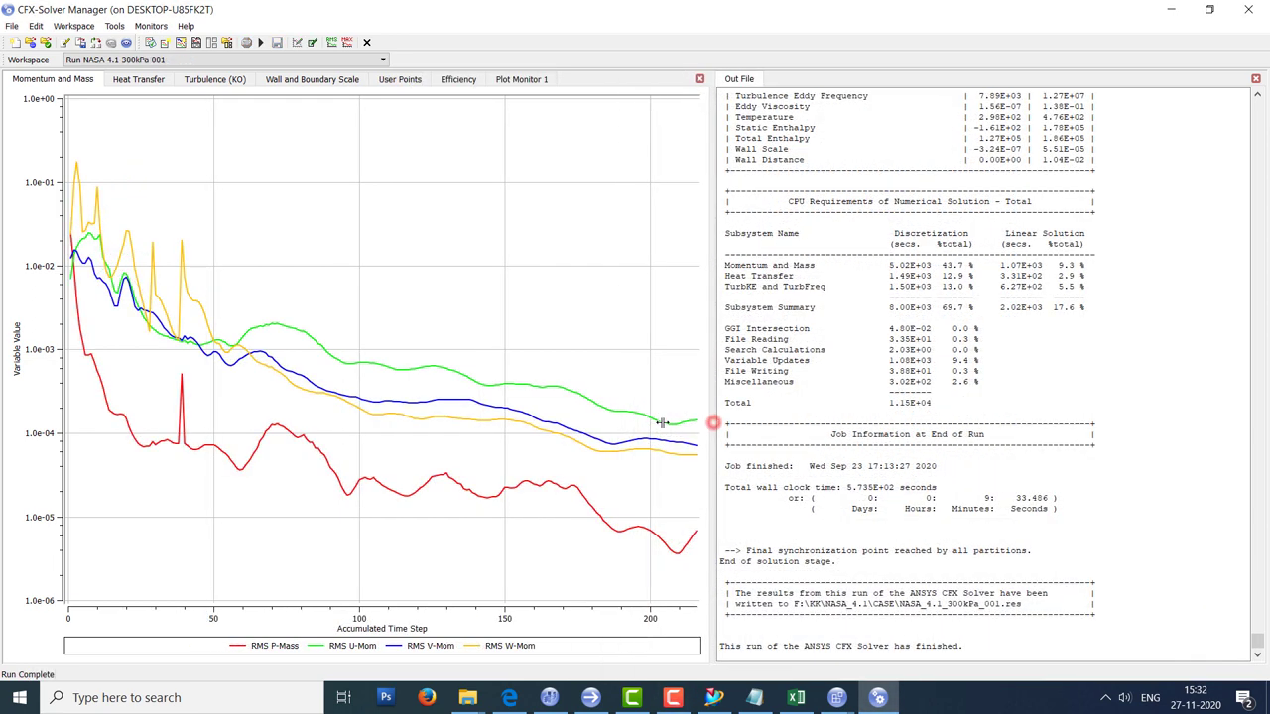
left_click_drag(662, 423, 673, 422)
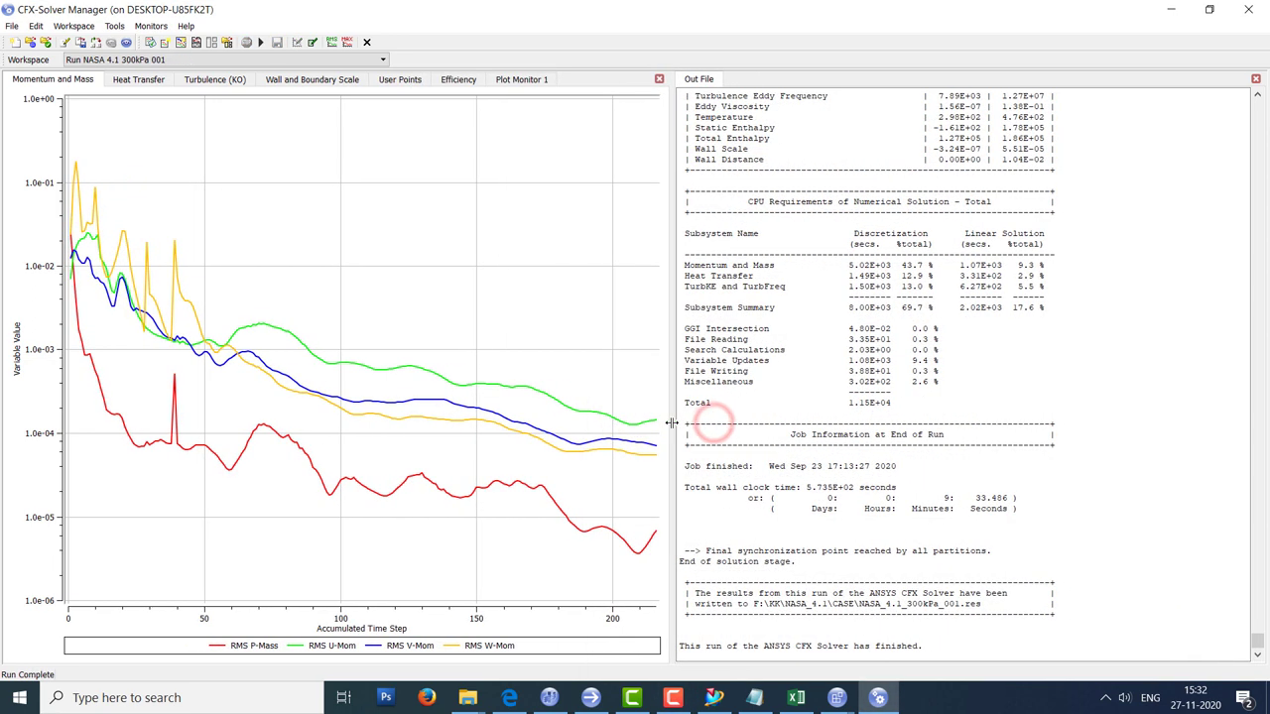
Open the results file NASA_4.1_300kPa_001.res in CFD-Post and maximize its window.
left_click(126, 44)
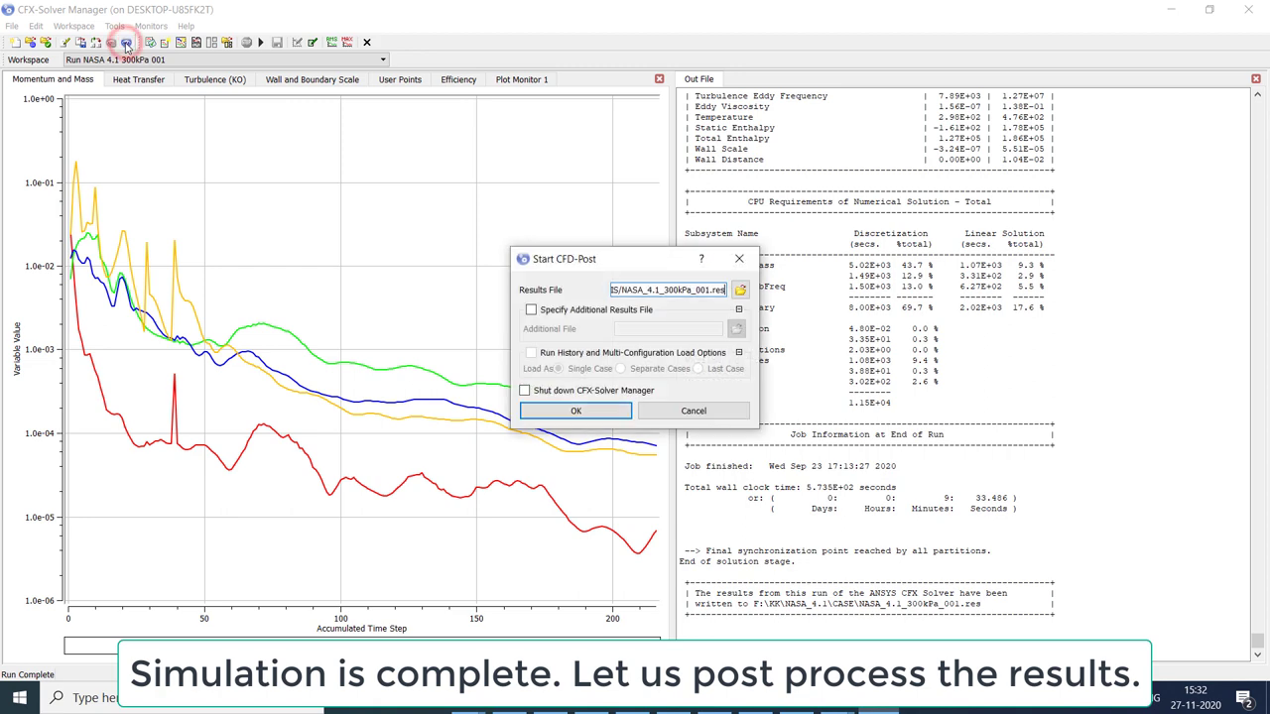
left_click(584, 410)
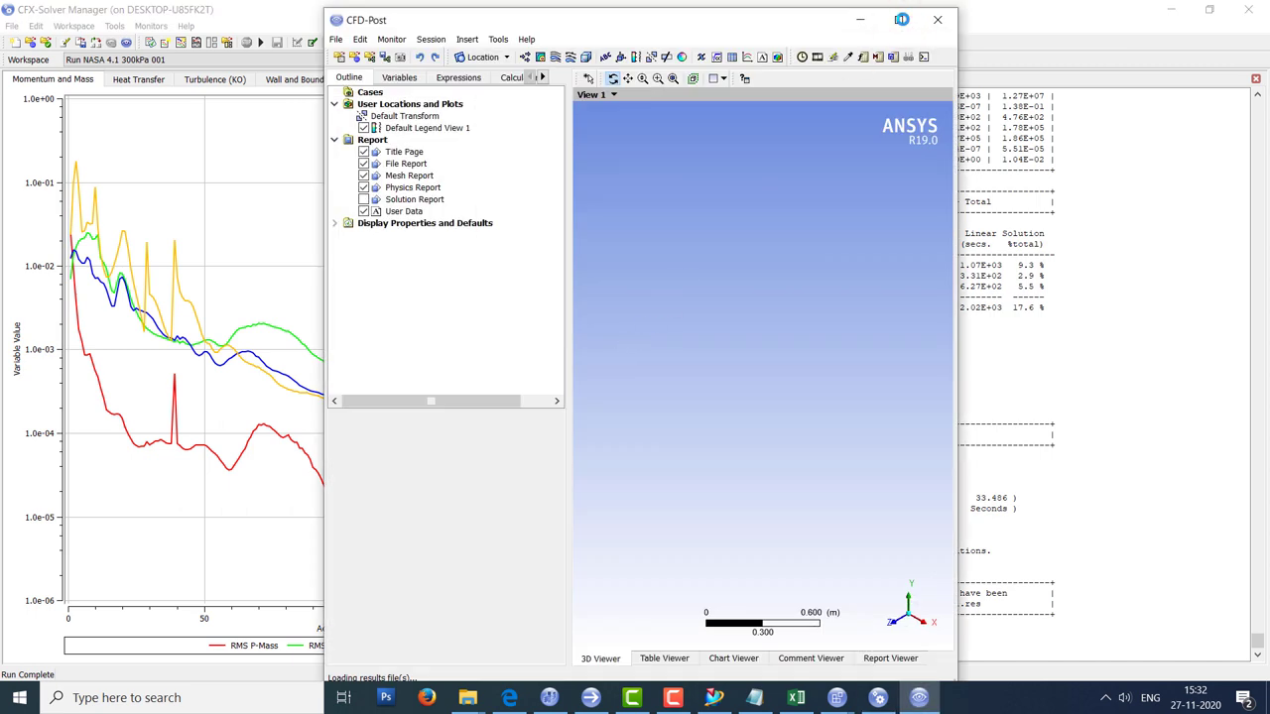
left_click(901, 19)
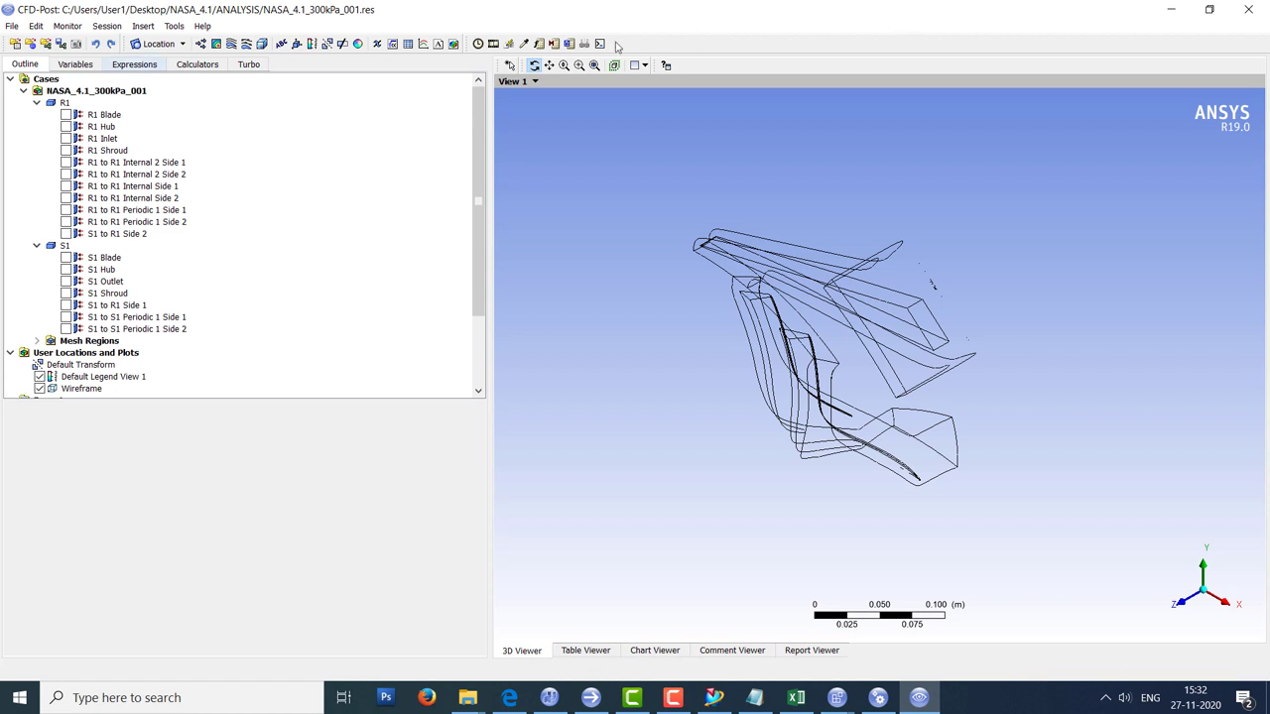
Auto-initialize all turbo components and calculate the velocity components.
left_click(242, 68)
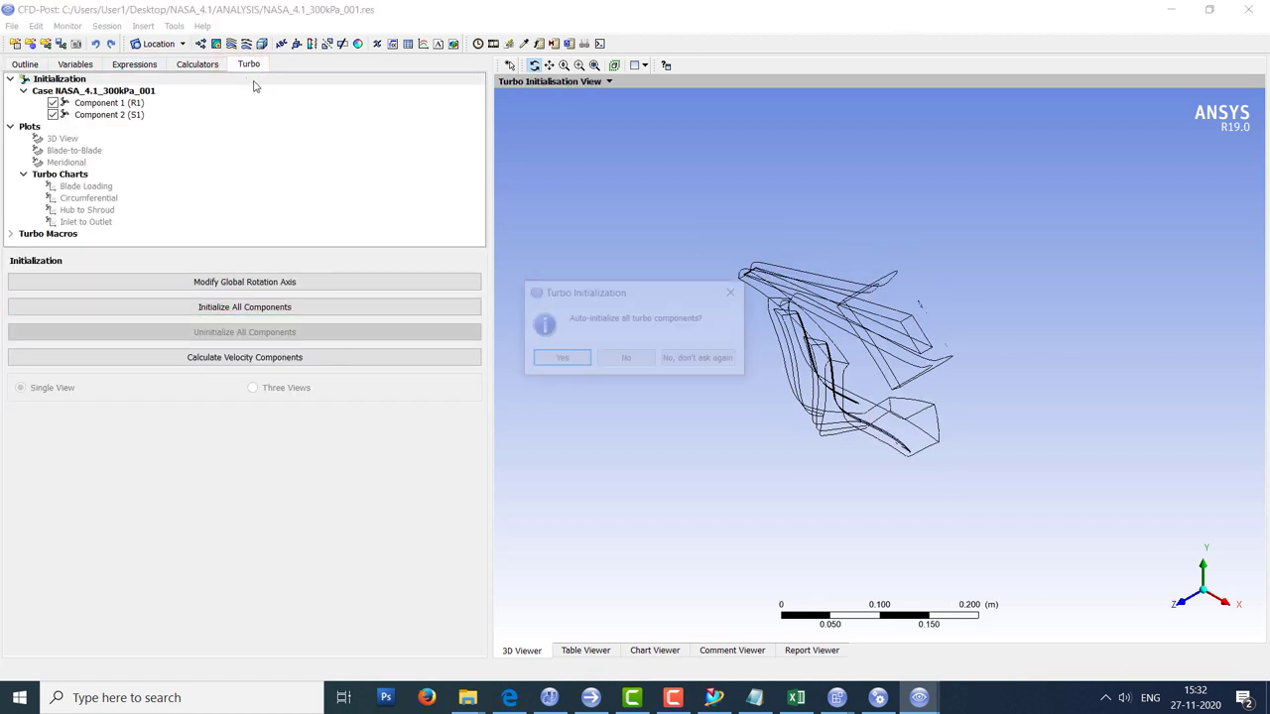
left_click(556, 361)
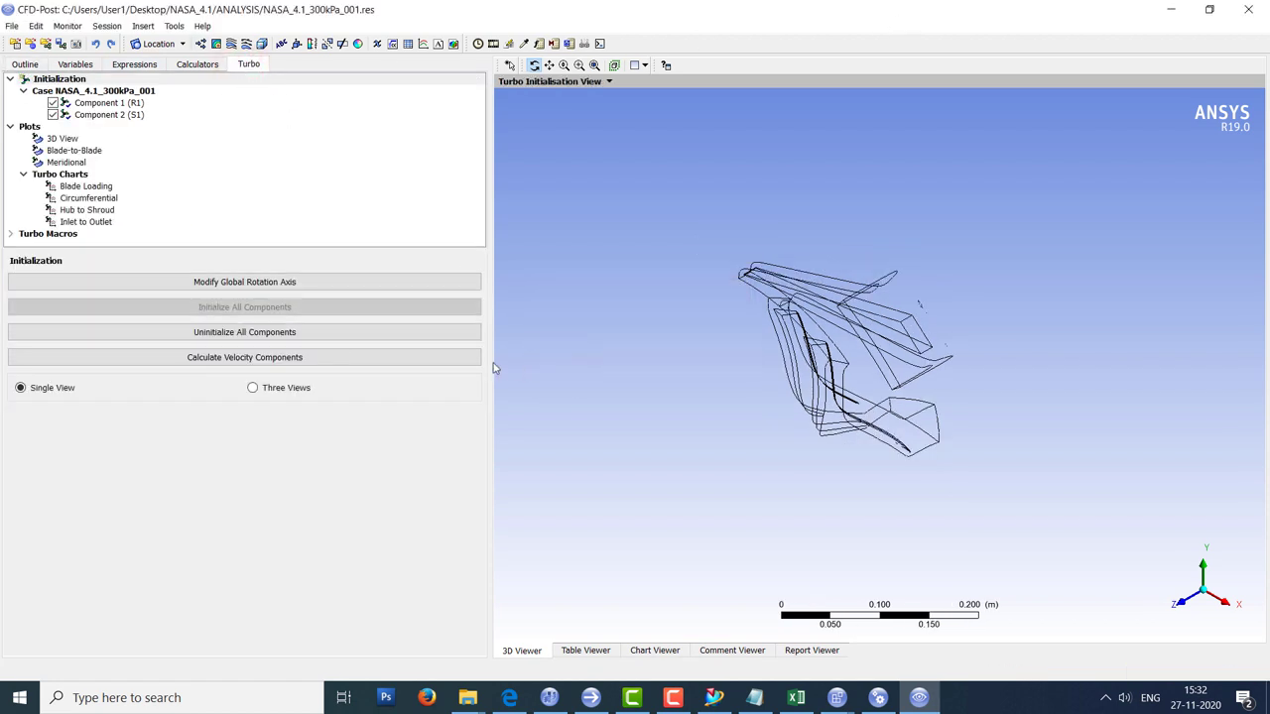
left_click(268, 359)
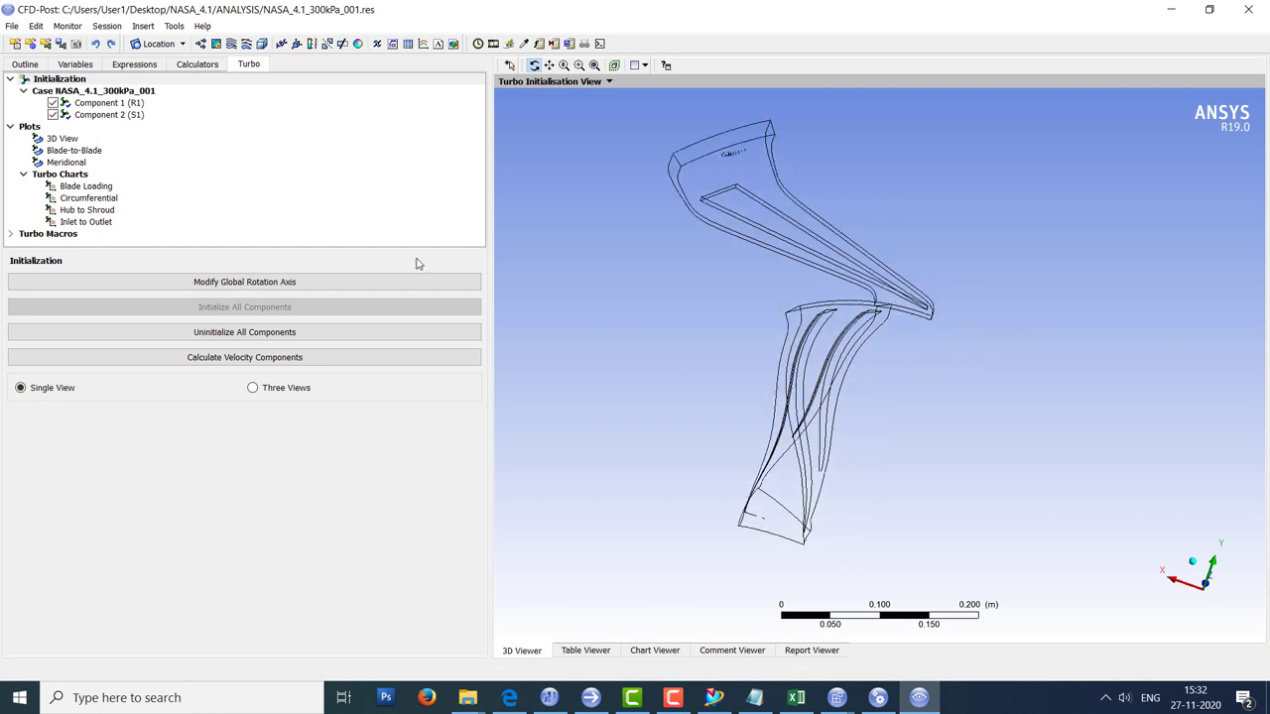
Generate a blade-to-blade colour plot of Mach Number at 0.5 span for all domains, using the local range.
left_click(75, 149)
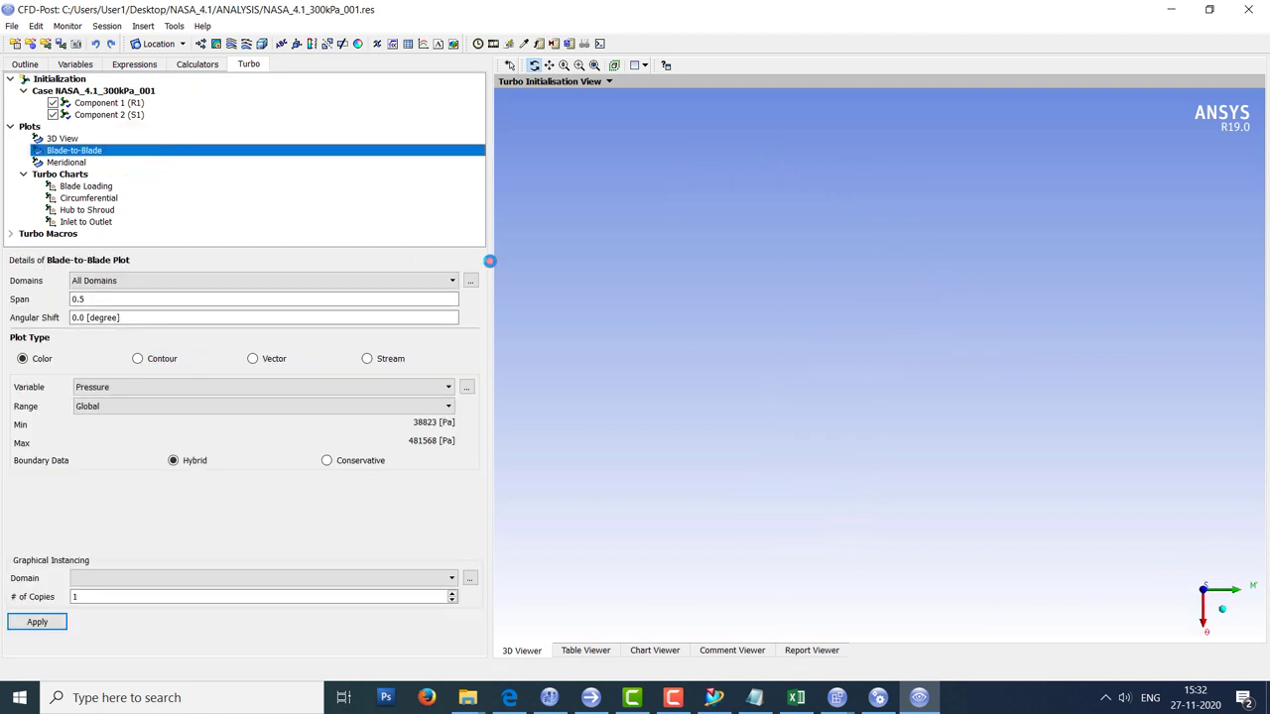
left_click(102, 406)
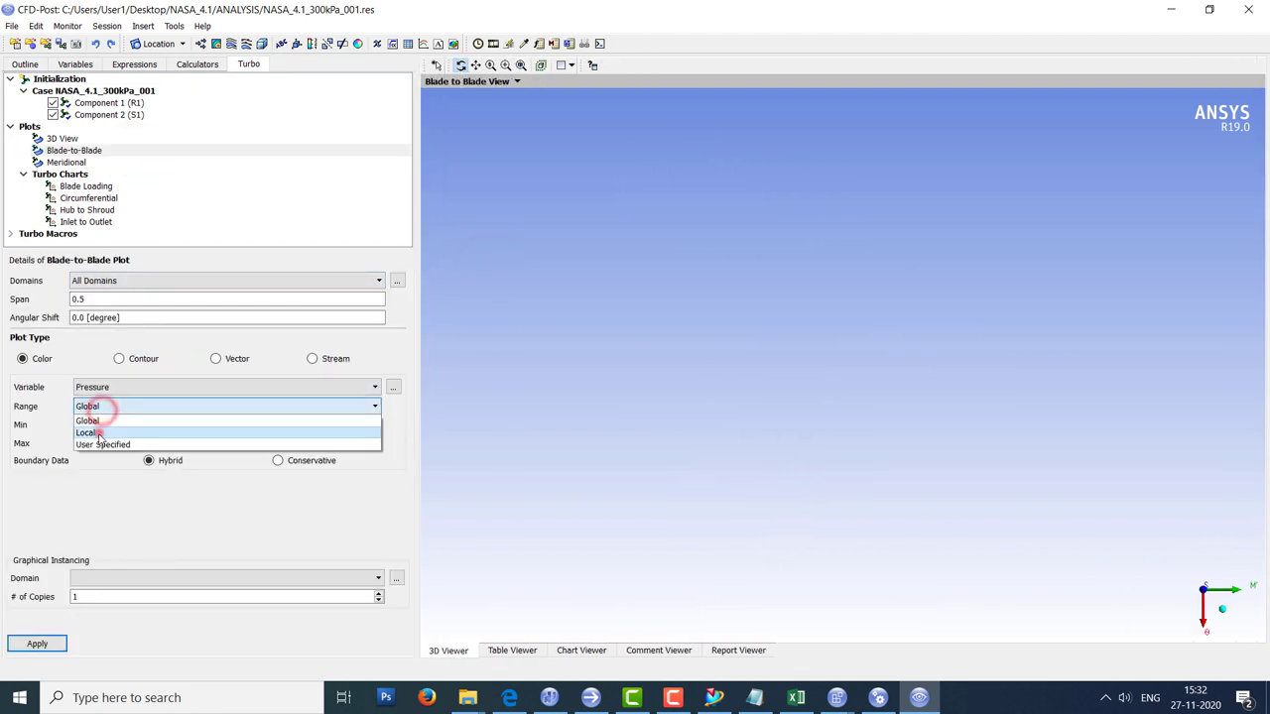
left_click(98, 431)
left_click(121, 389)
left_click(114, 421)
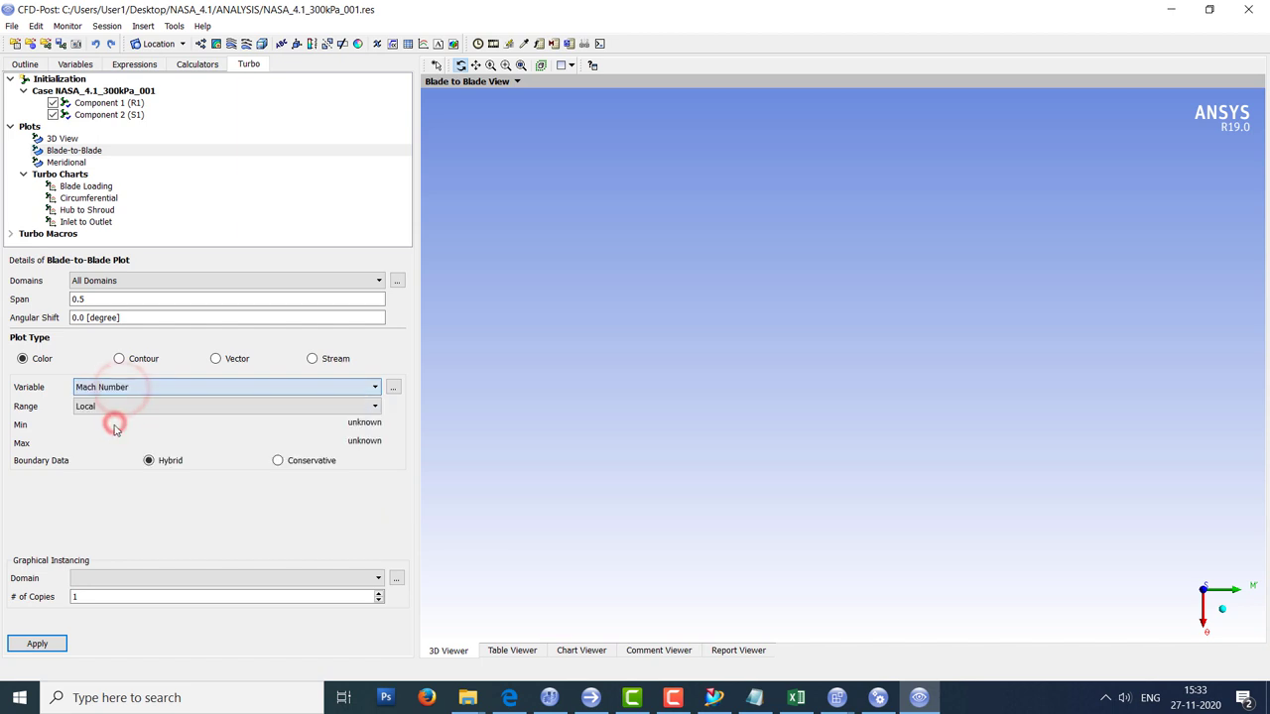
left_click(52, 646)
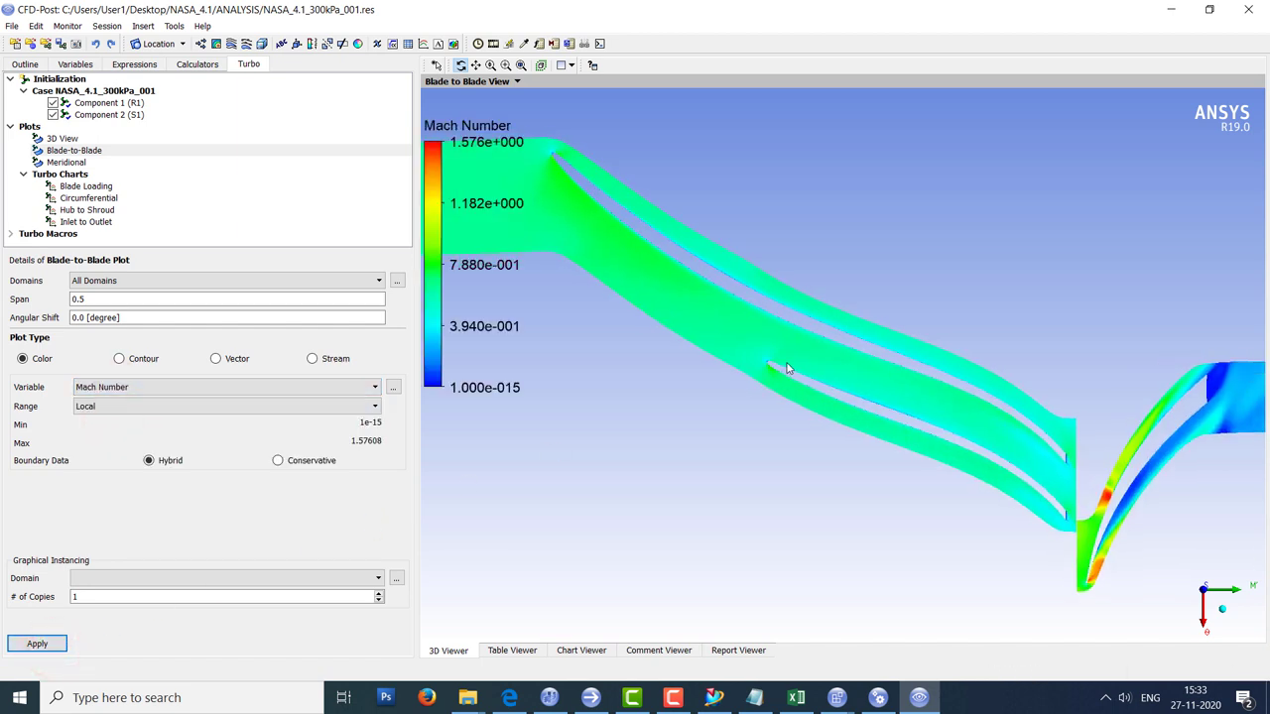
Insert a turbo surface named Turbo Surface 1 through all domains at a constant span of 0.5.
left_click(24, 64)
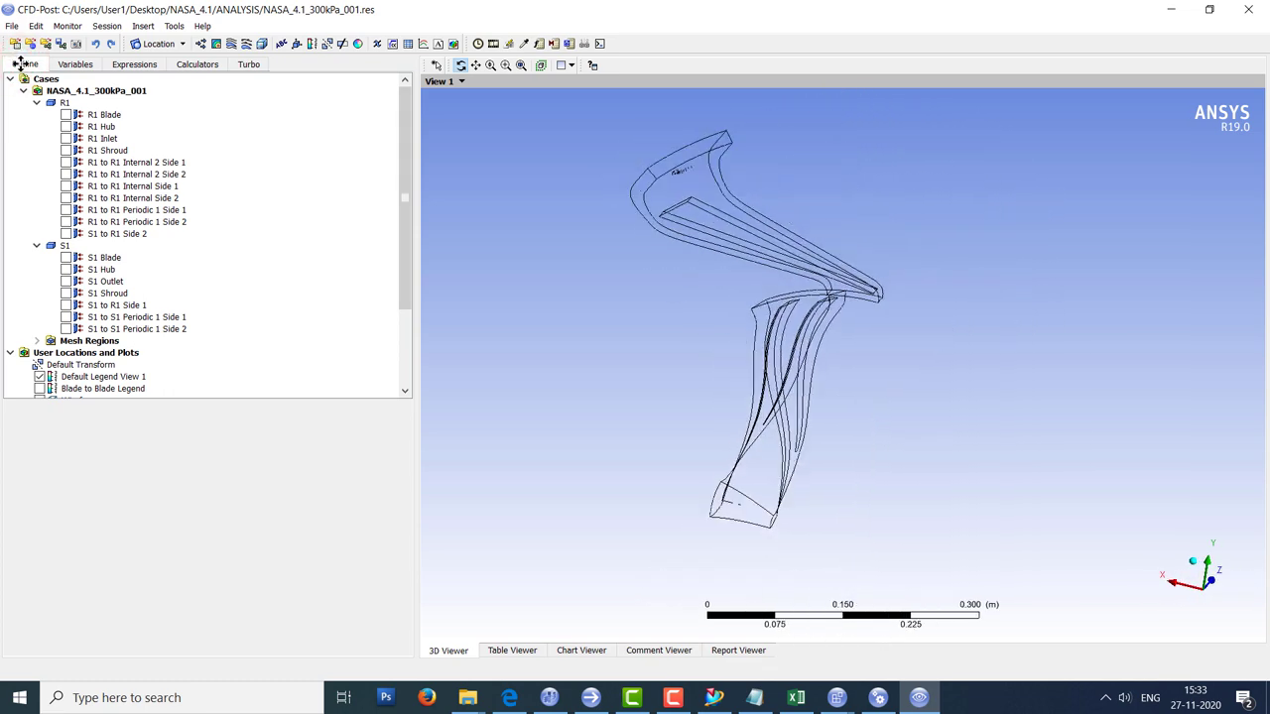
left_click_drag(389, 267, 269, 266)
left_click(181, 45)
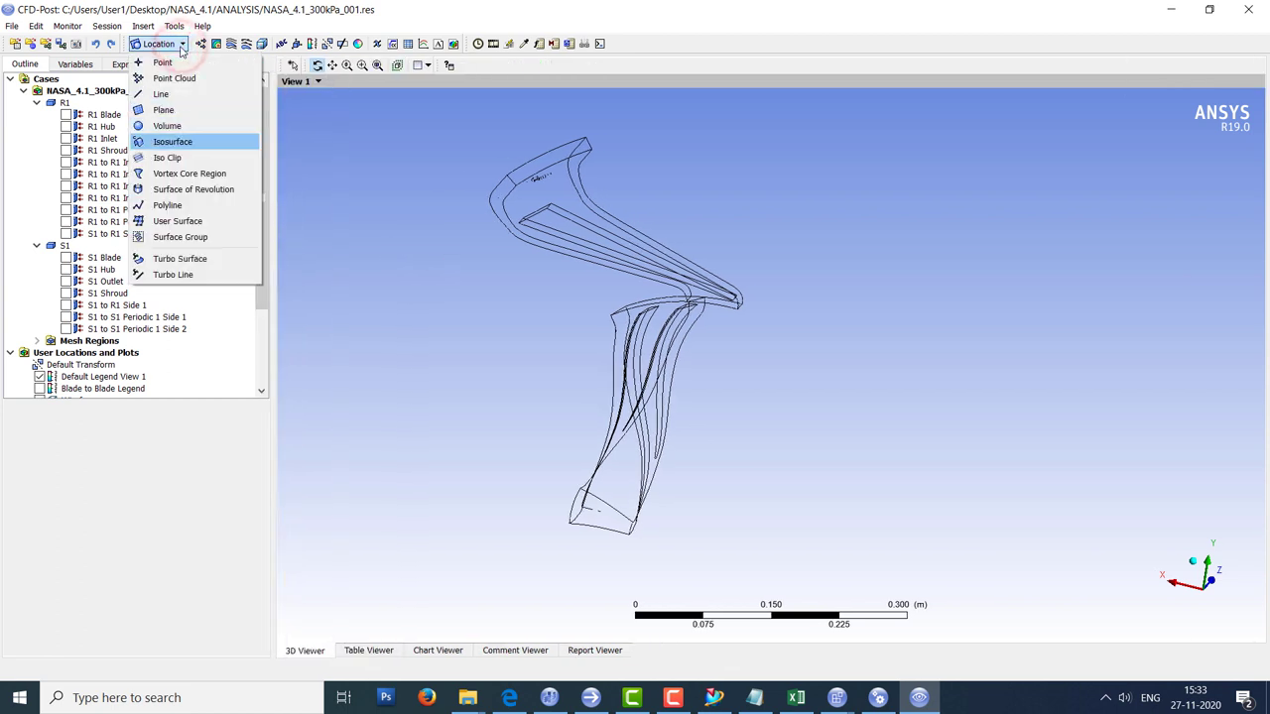
left_click(185, 258)
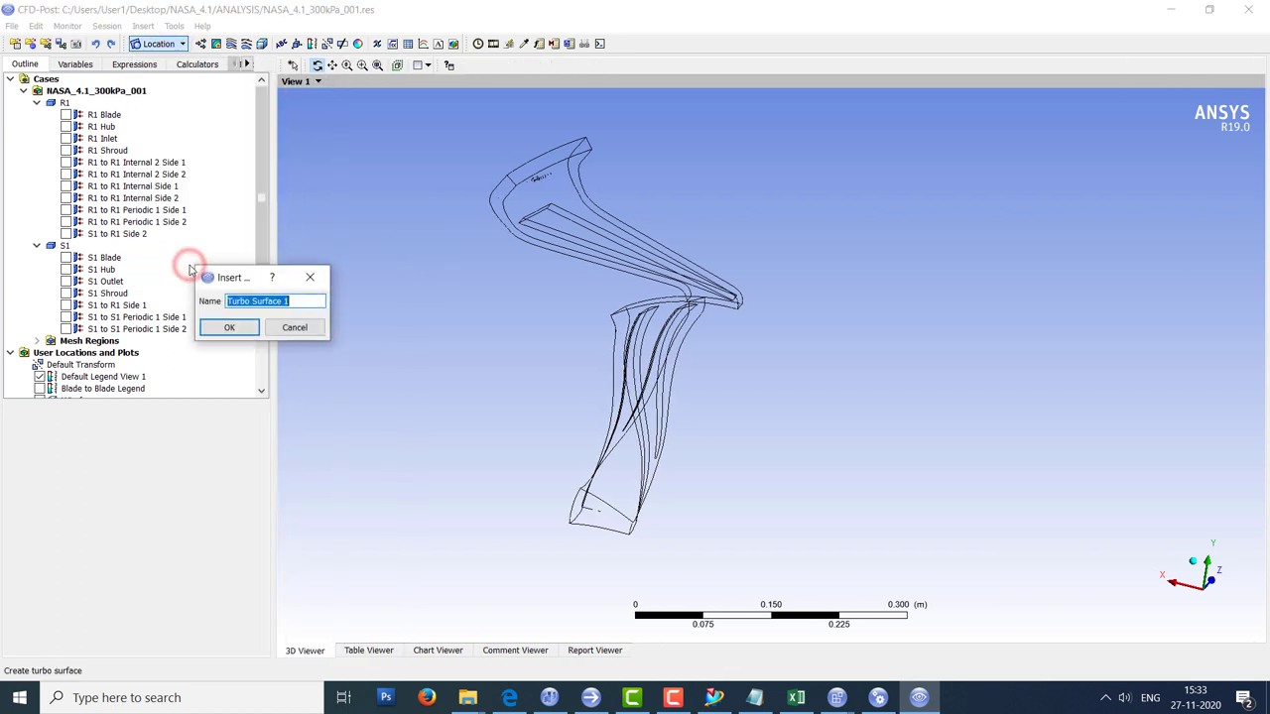
key("Return")
key("Tab")
key("Tab")
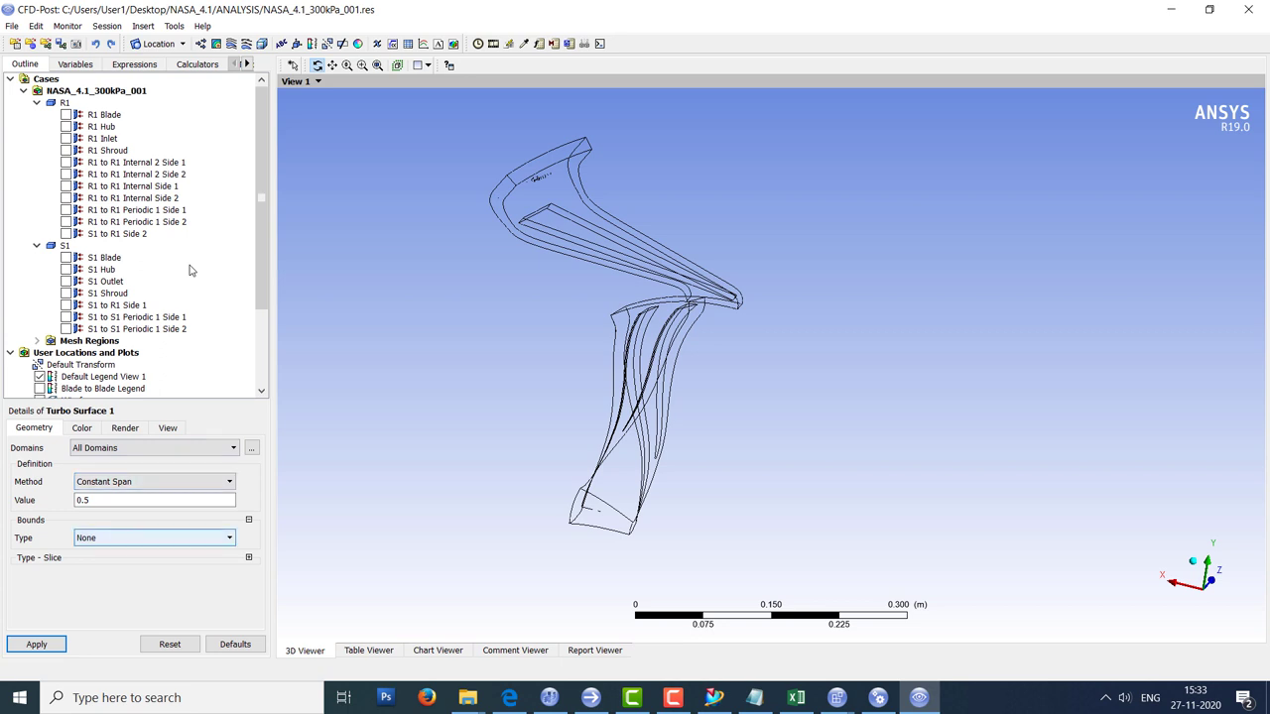
left_click(36, 645)
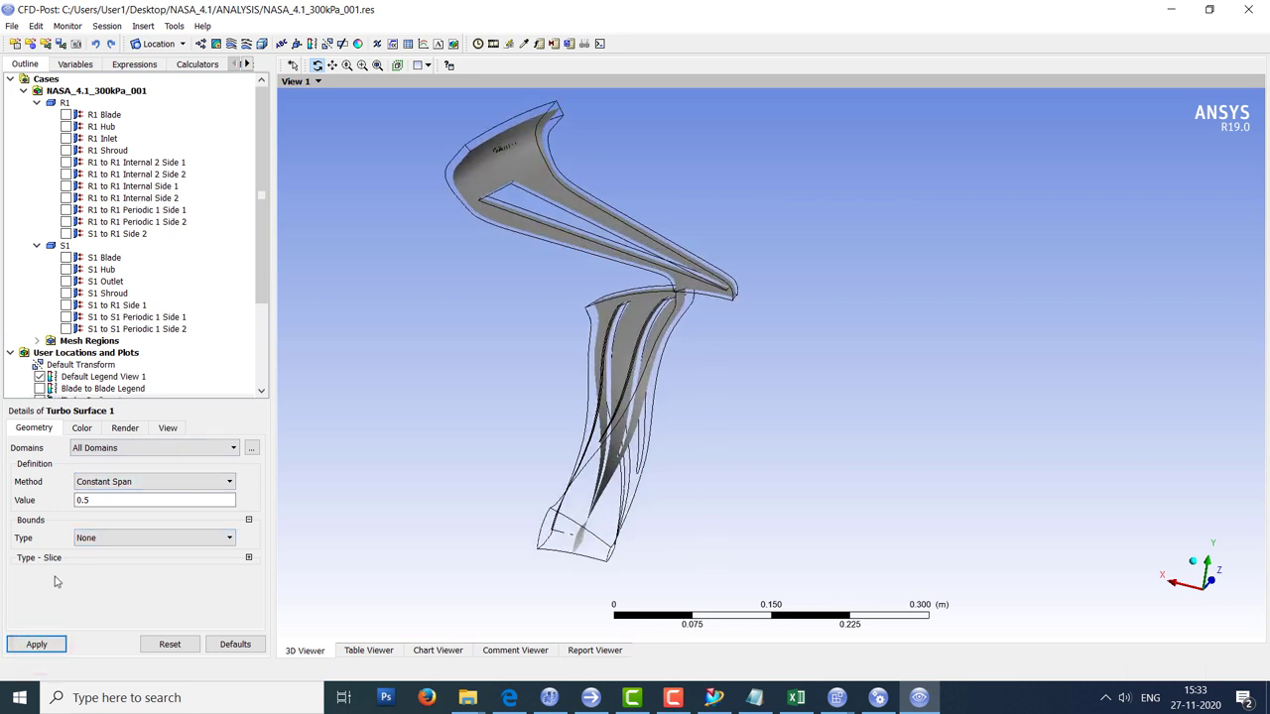
Color Turbo Surface 1 by the Mach Number variable with the global range.
left_click(82, 428)
left_click(107, 448)
left_click(105, 471)
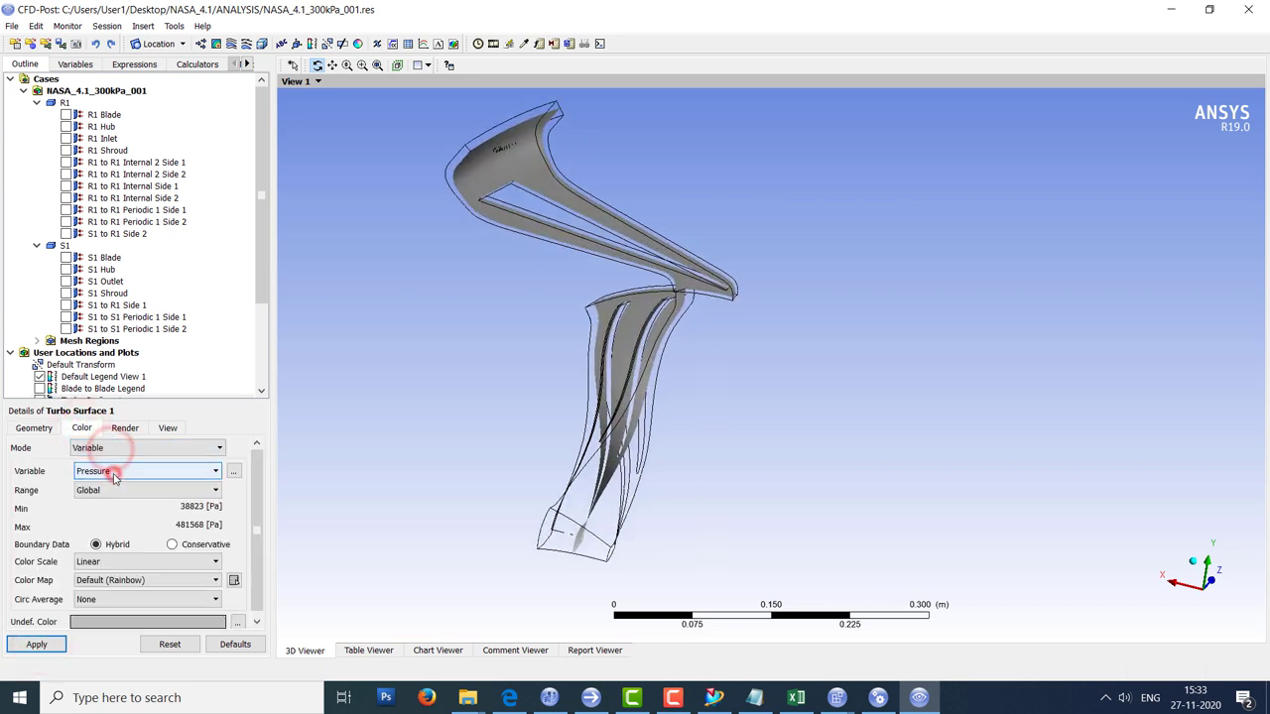
left_click_drag(139, 400, 138, 253)
left_click(126, 321)
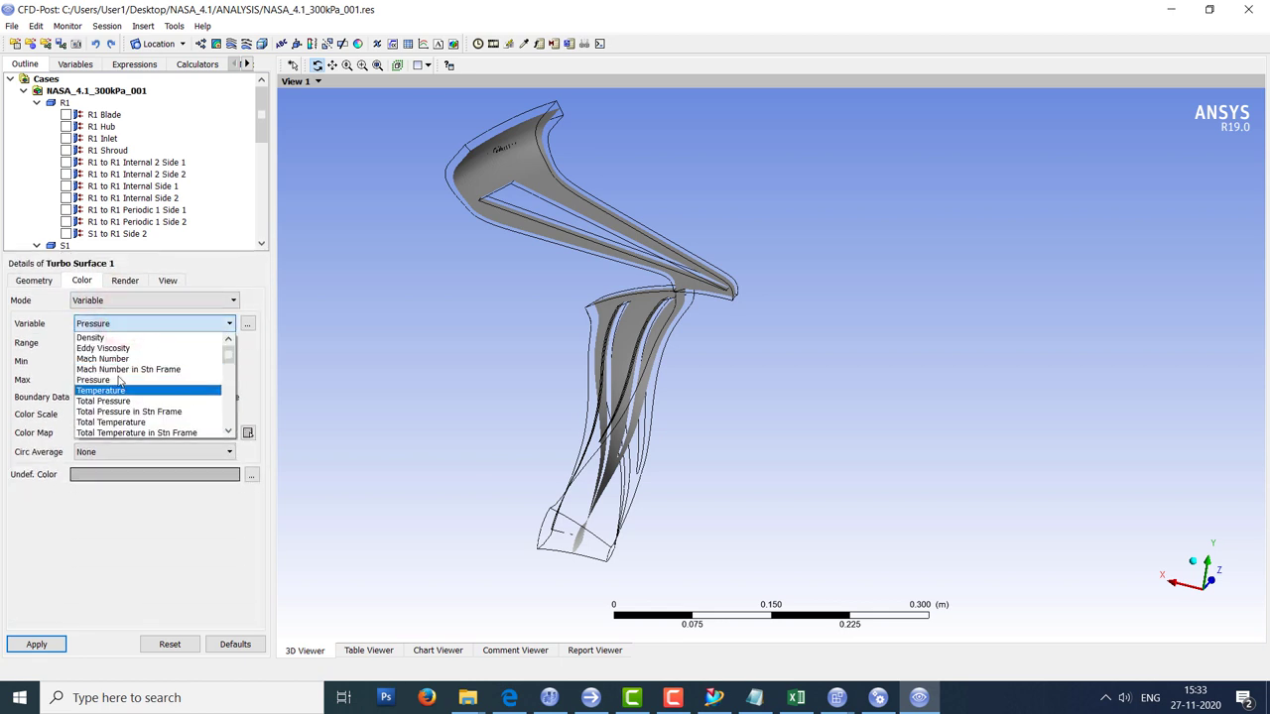
left_click(119, 382)
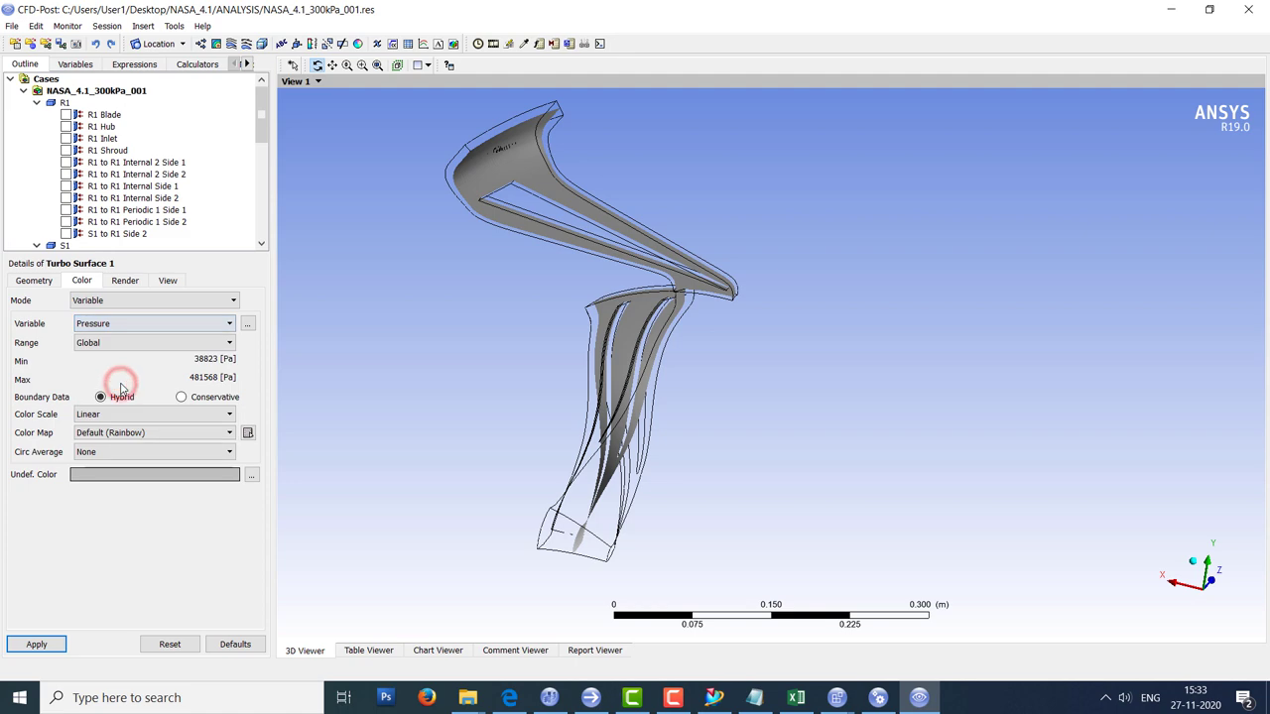
left_click(134, 323)
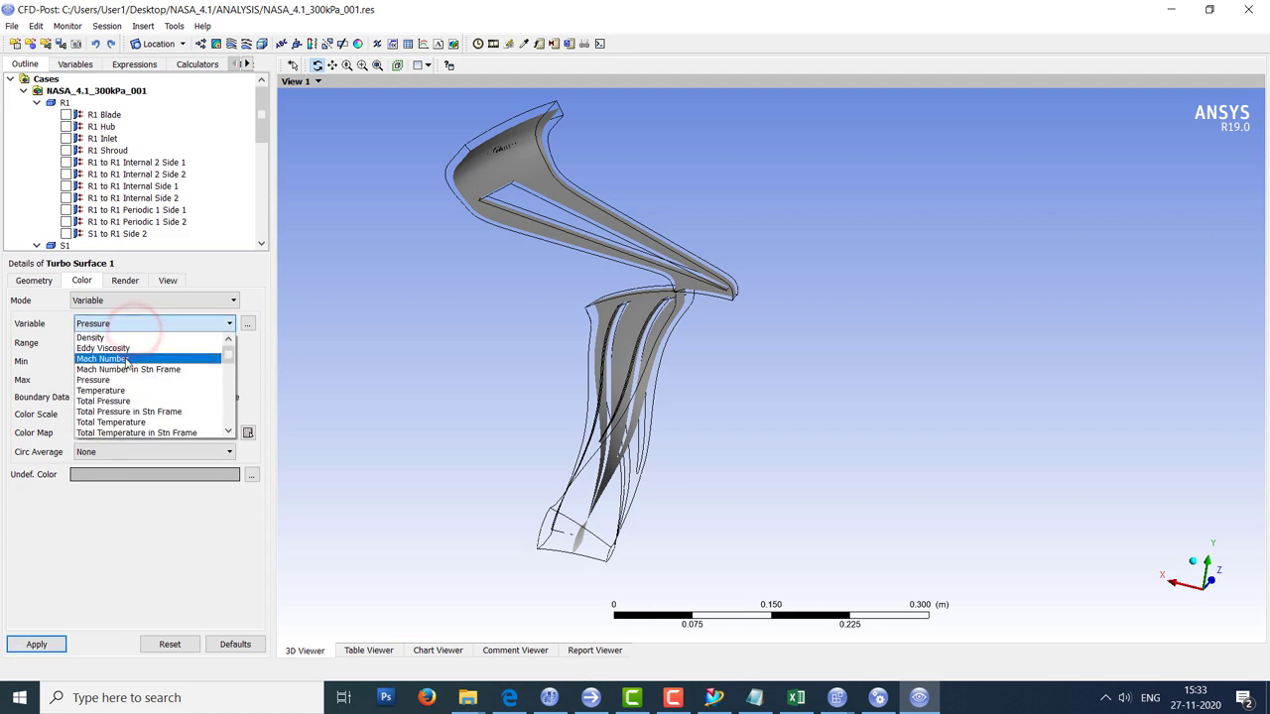
left_click(126, 359)
left_click(38, 645)
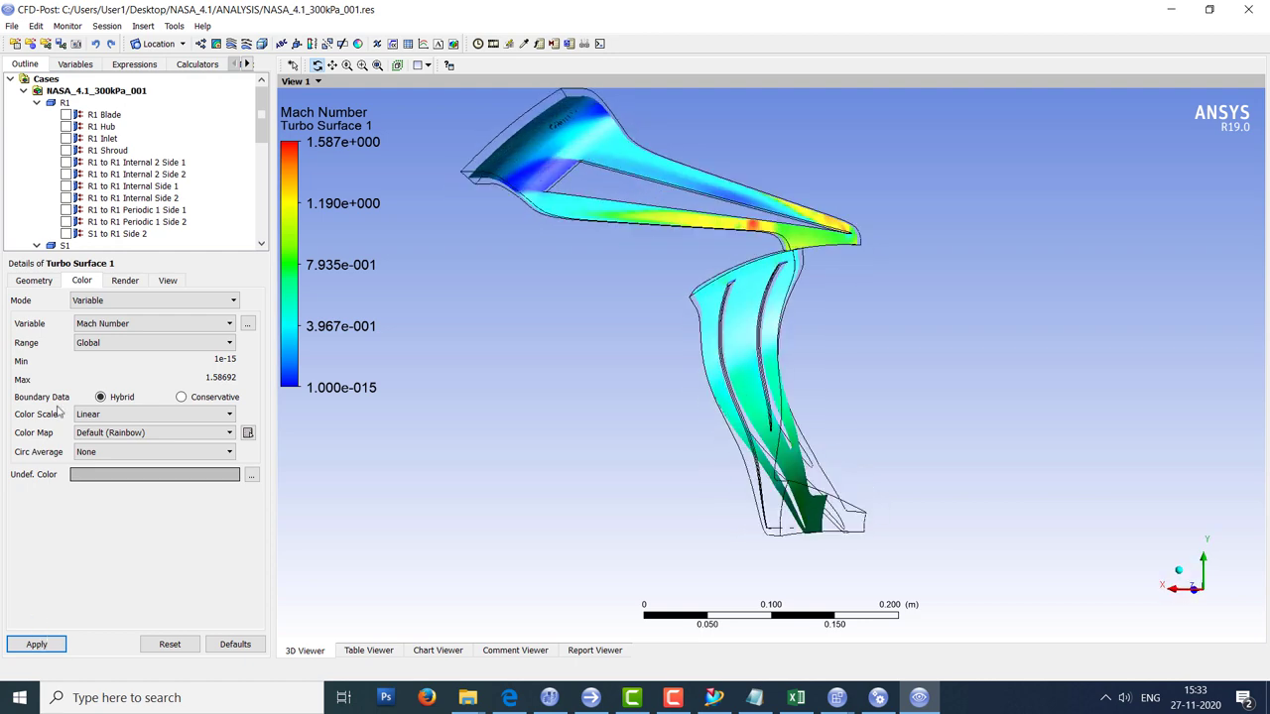
Set the number of graphical instances to 15 for domain R1 and 24 for domain S1.
left_click(70, 103)
double_click(169, 299)
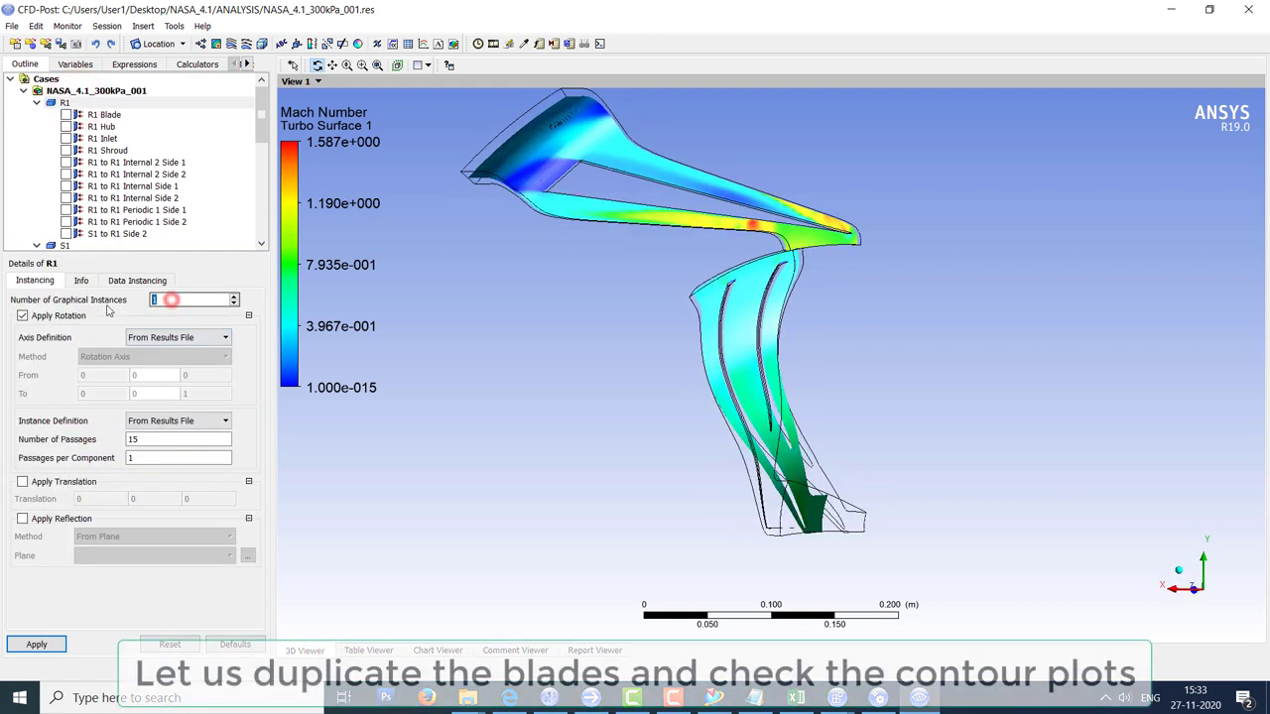
type("15")
left_click(40, 645)
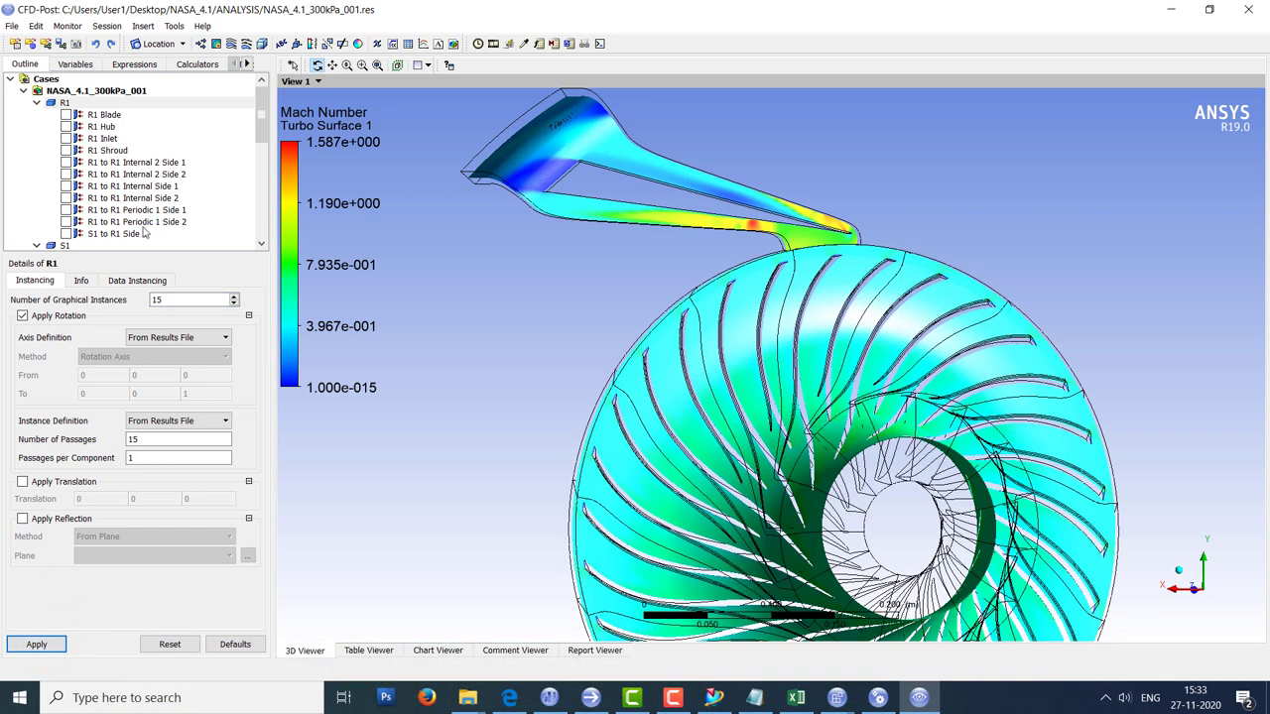
left_click(65, 245)
double_click(165, 301)
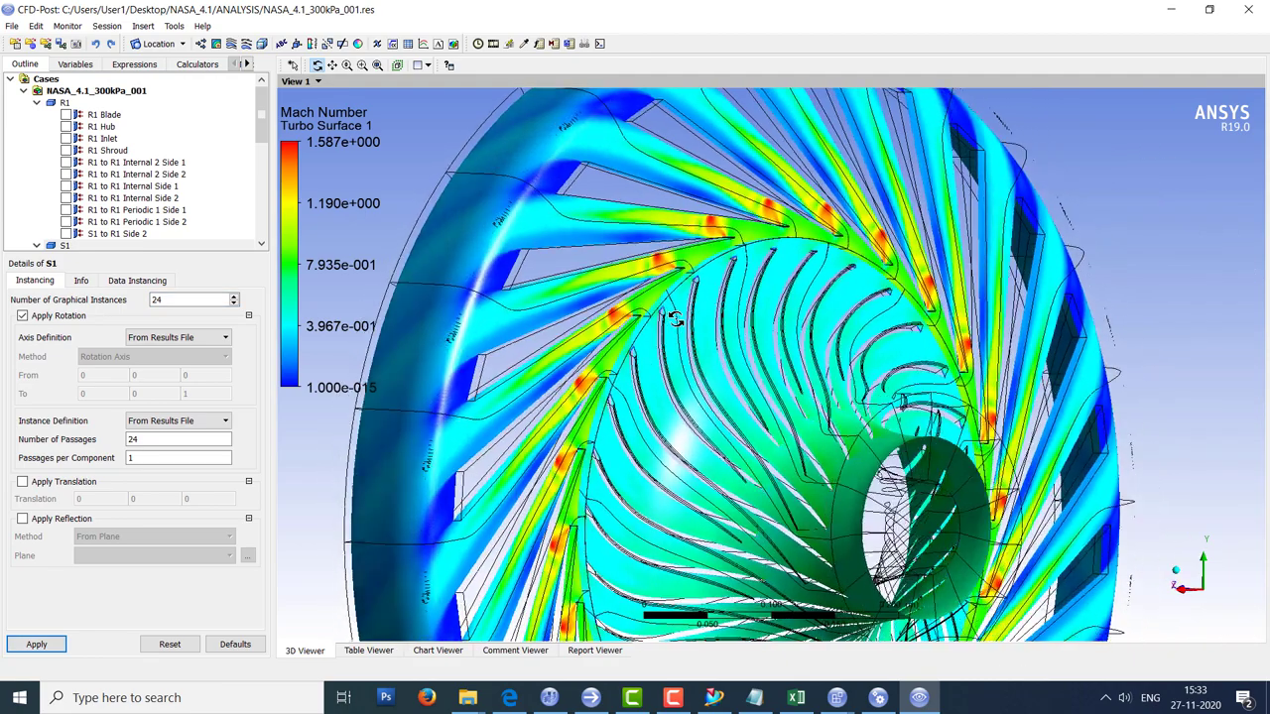
Hide the wireframe around the duplicated passages.
scroll(149, 230, "down", 7)
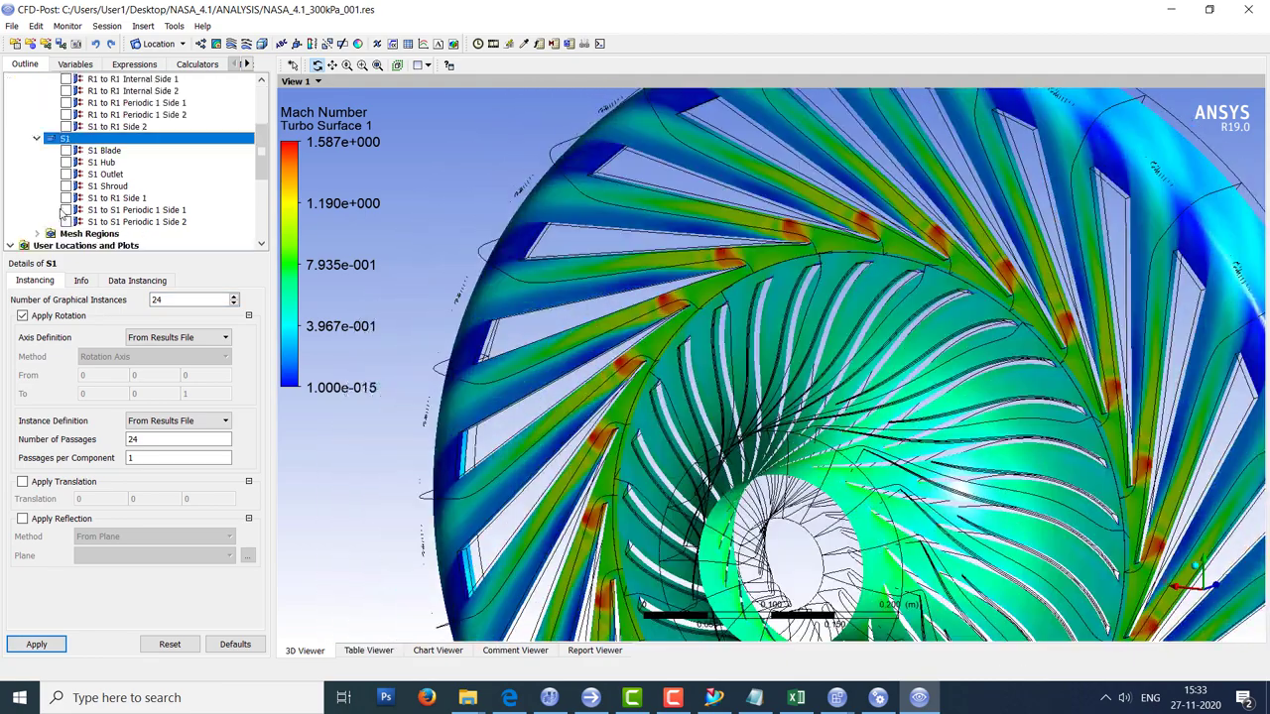
left_click(40, 161)
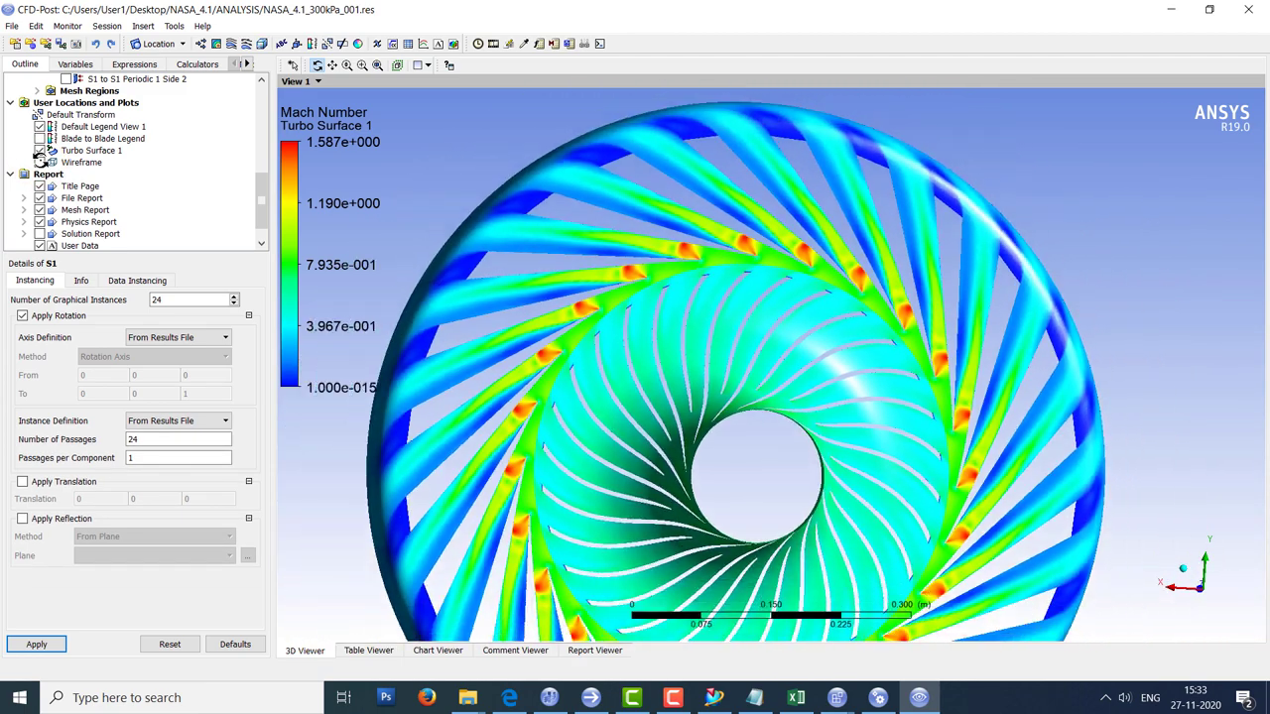
left_click(824, 338)
Show the R1 Blade and S1 Blade surfaces and orient the model to face along the rotation axis.
scroll(58, 159, "up", 2)
scroll(58, 159, "up", 1)
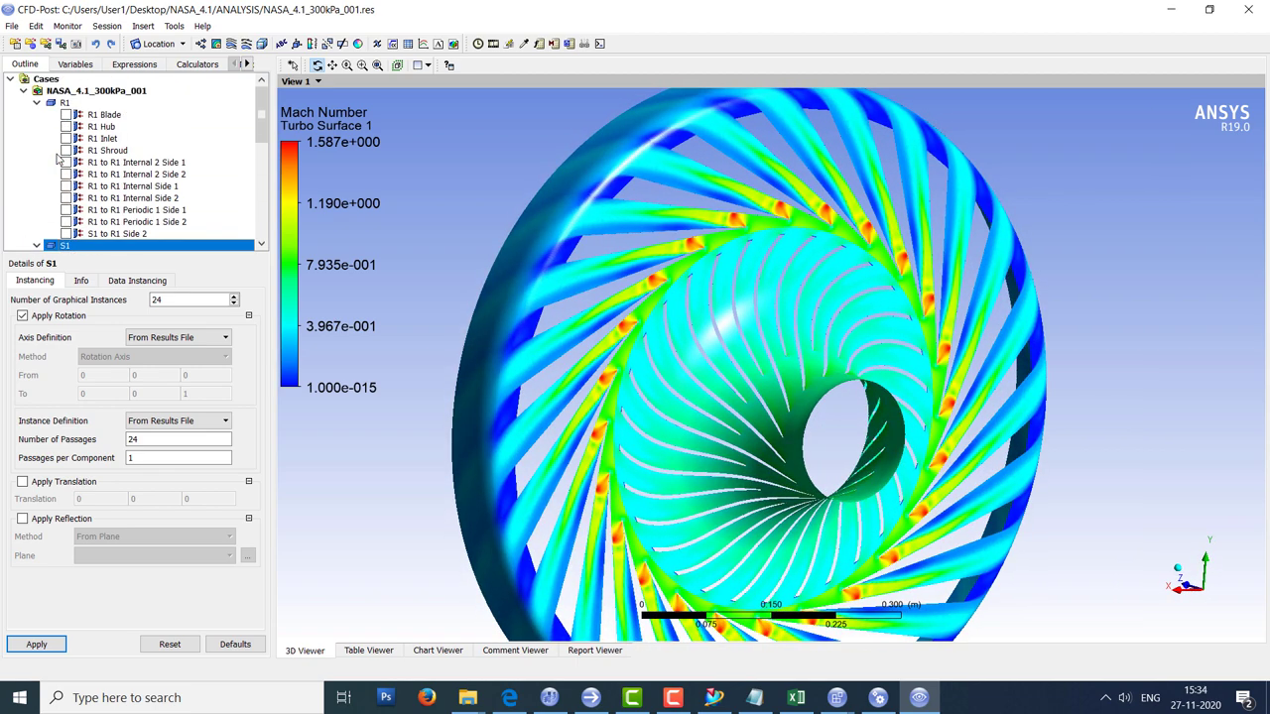
scroll(66, 114, "down", 3)
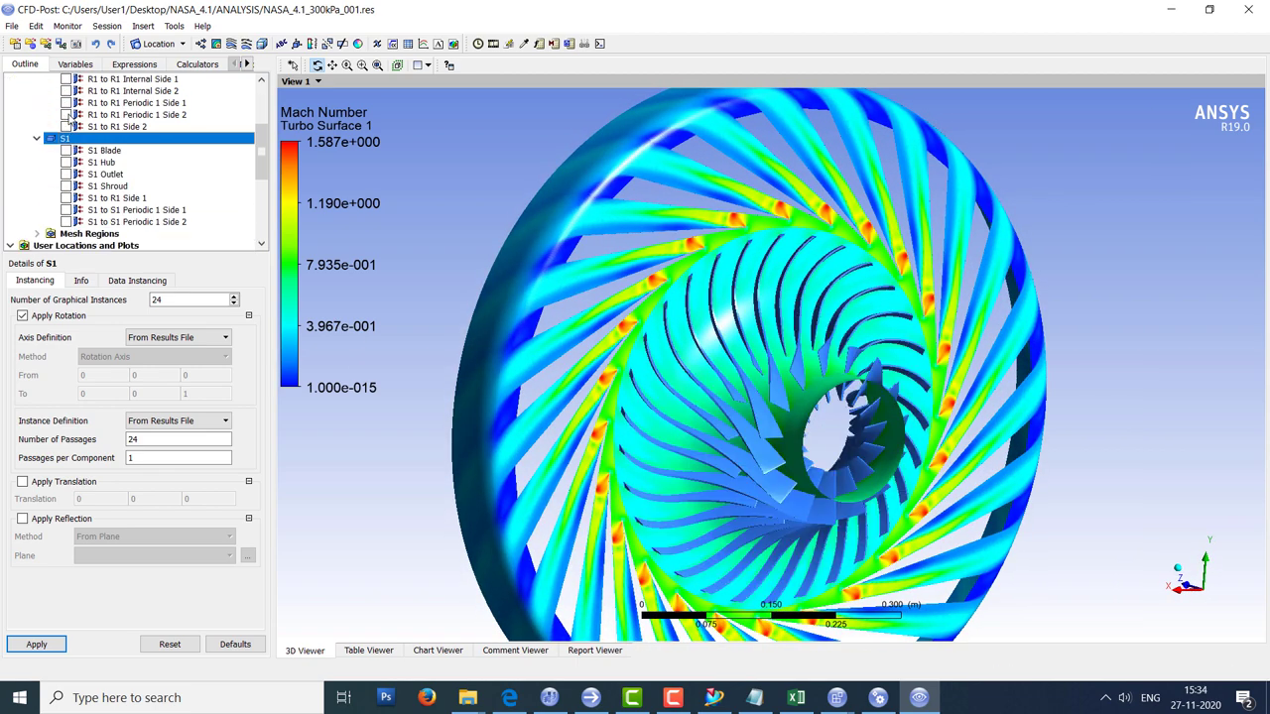
left_click(66, 150)
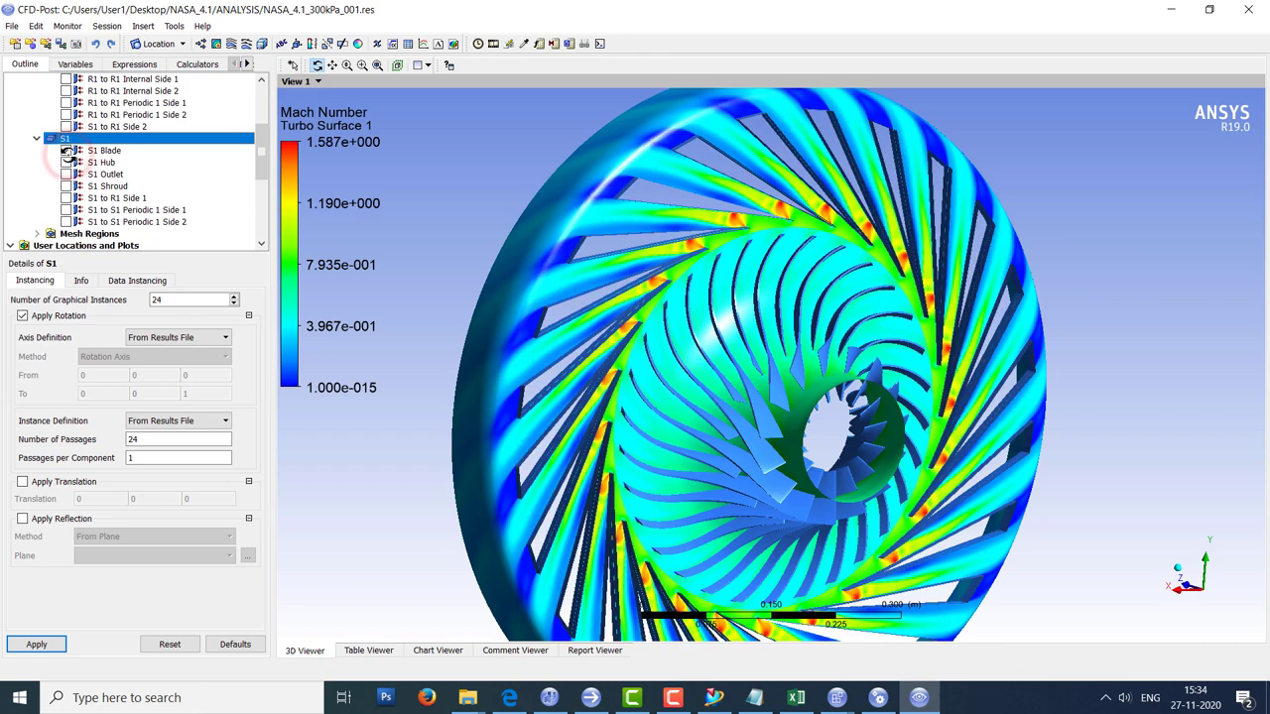
mouse_move(605, 327)
left_mouse_down()
mouse_move(695, 327)
mouse_move(685, 312)
mouse_move(615, 333)
left_mouse_up()
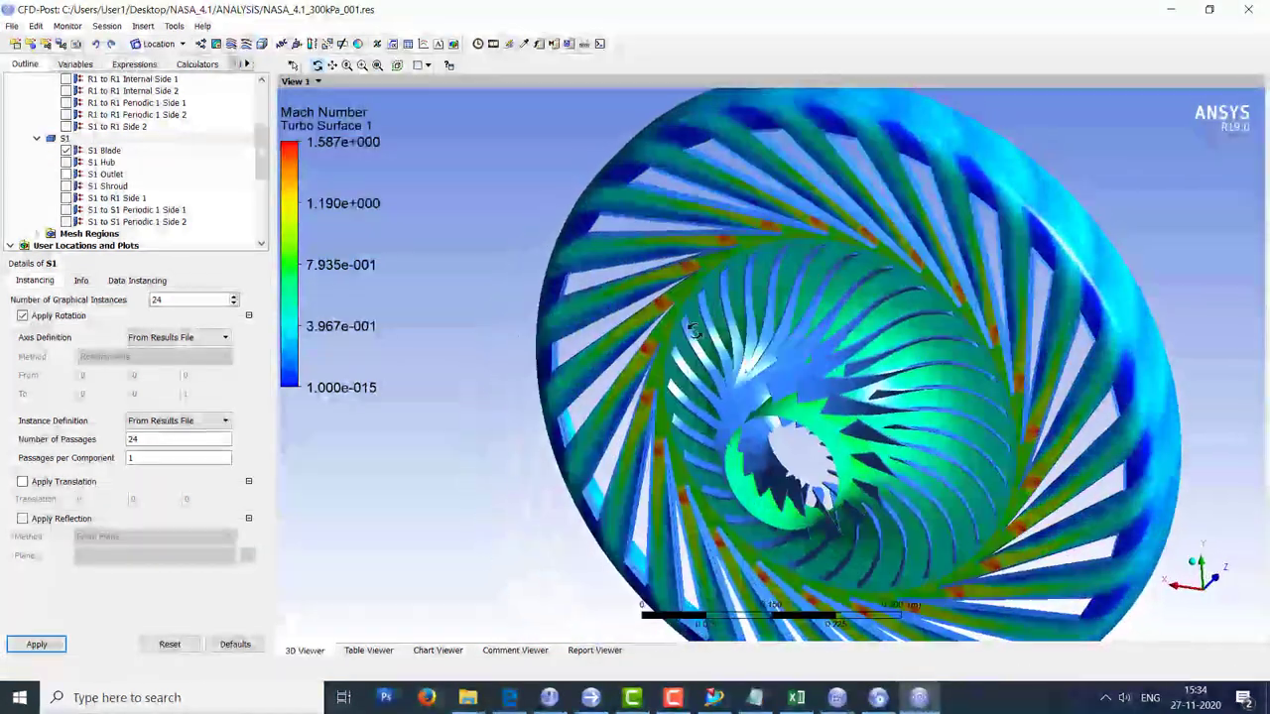
left_click(1195, 608)
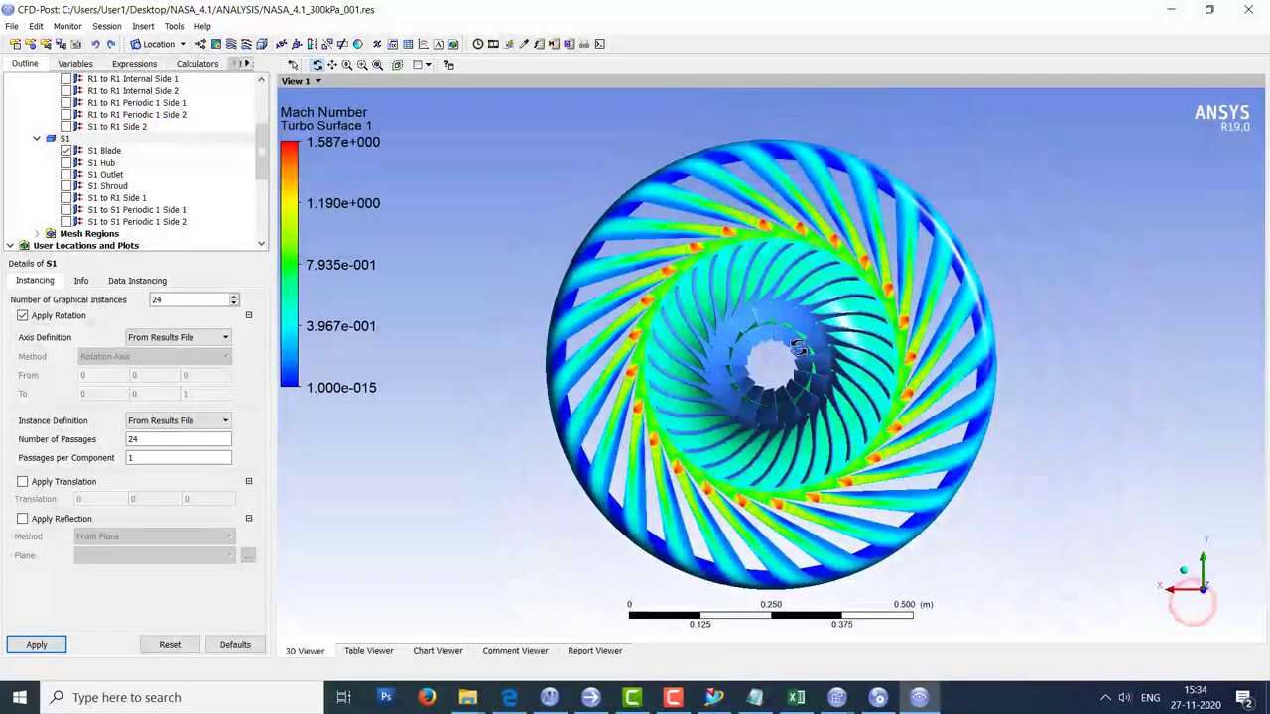
left_click_drag(806, 351, 746, 420)
Calculate massFlow at R1 Inlet with the Function Calculator and turn off clearing of previous results.
left_click(195, 63)
left_click(70, 102)
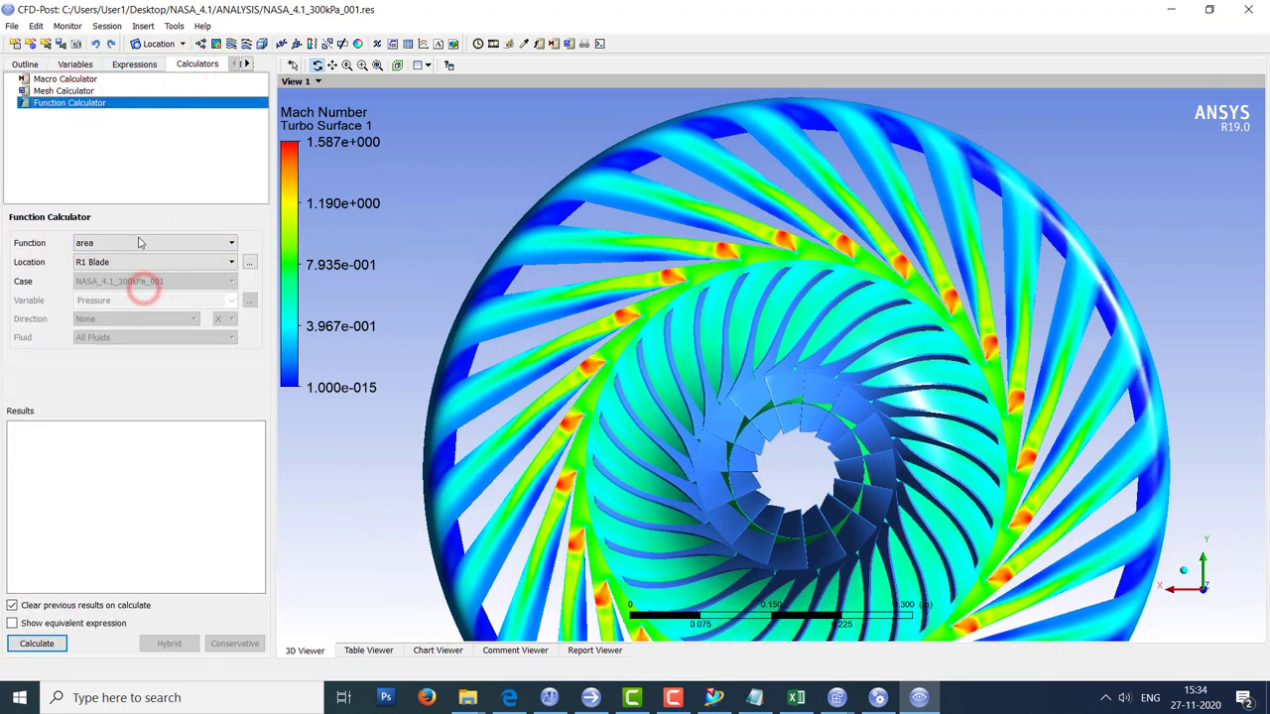
left_click(134, 243)
scroll(120, 352, "down", 1)
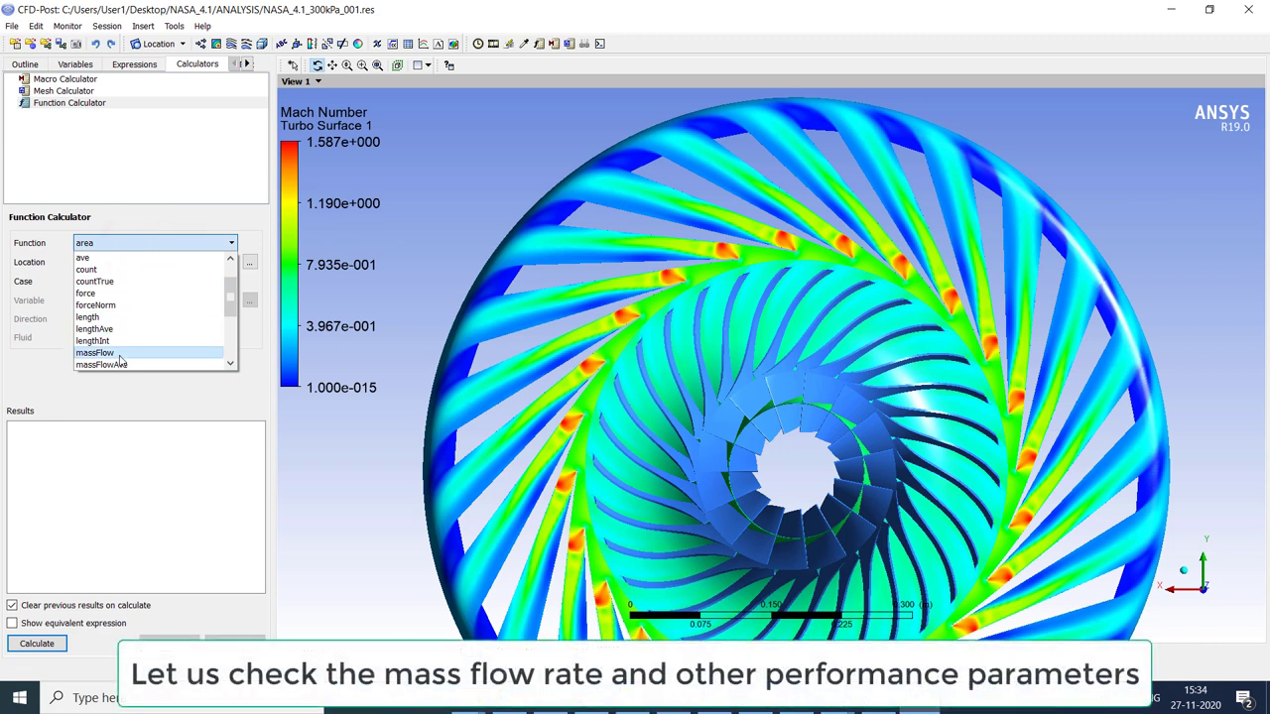
left_click(119, 354)
left_click(154, 261)
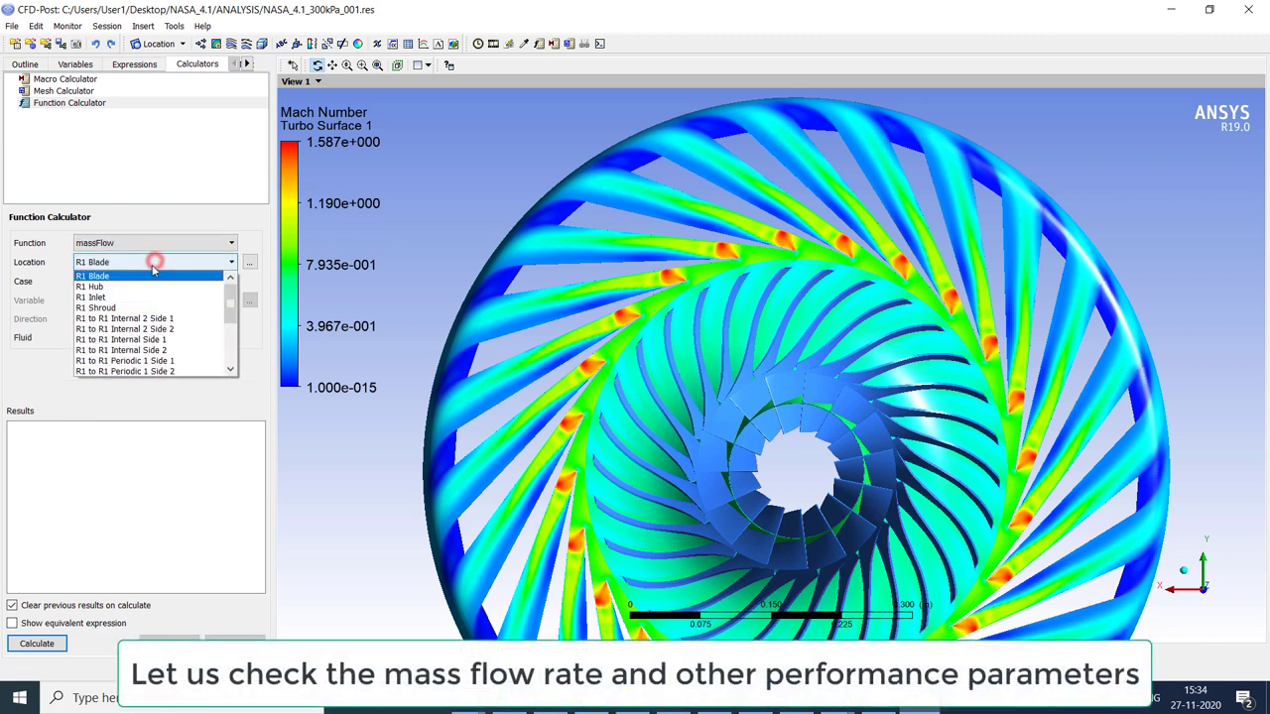
left_click(128, 297)
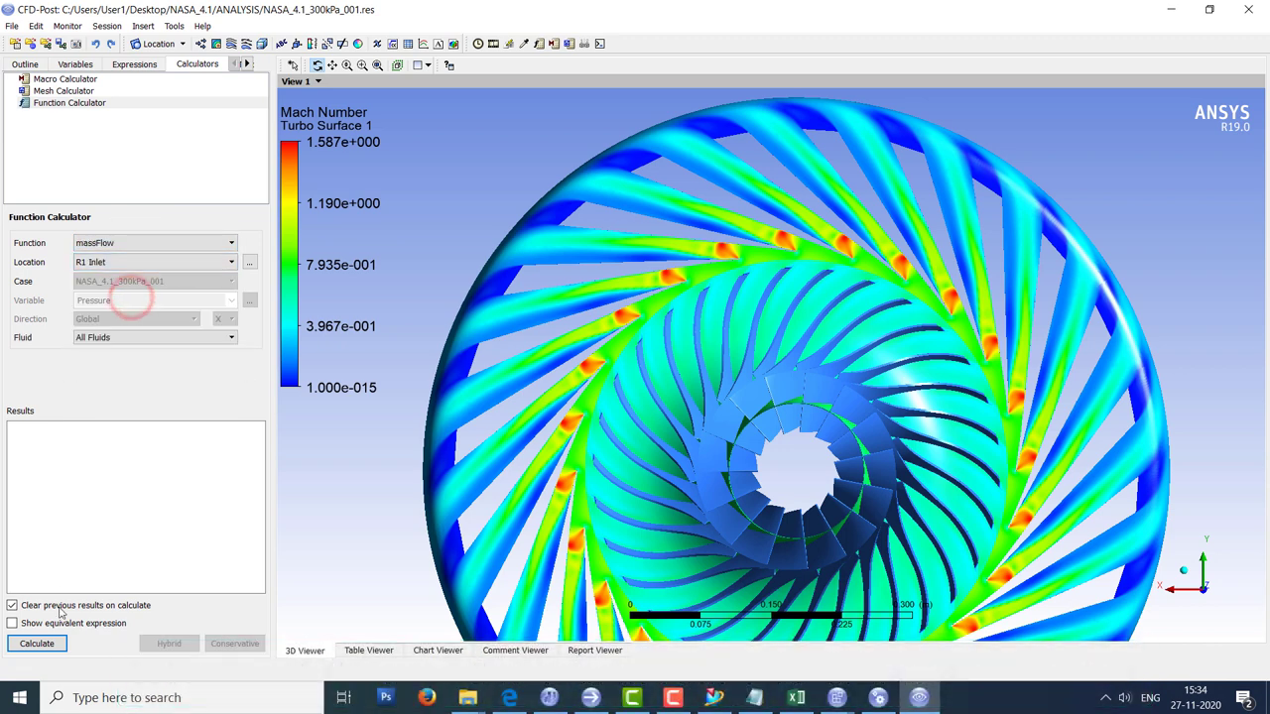
left_click(40, 644)
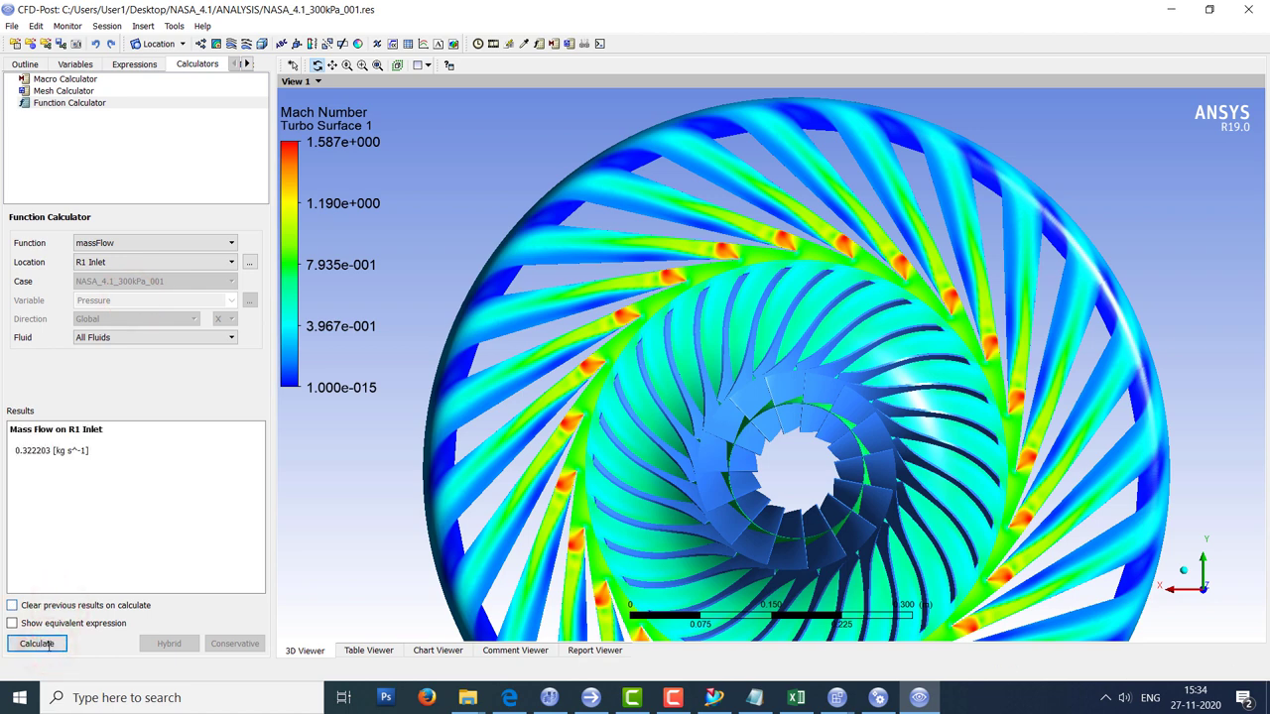
left_click(117, 469)
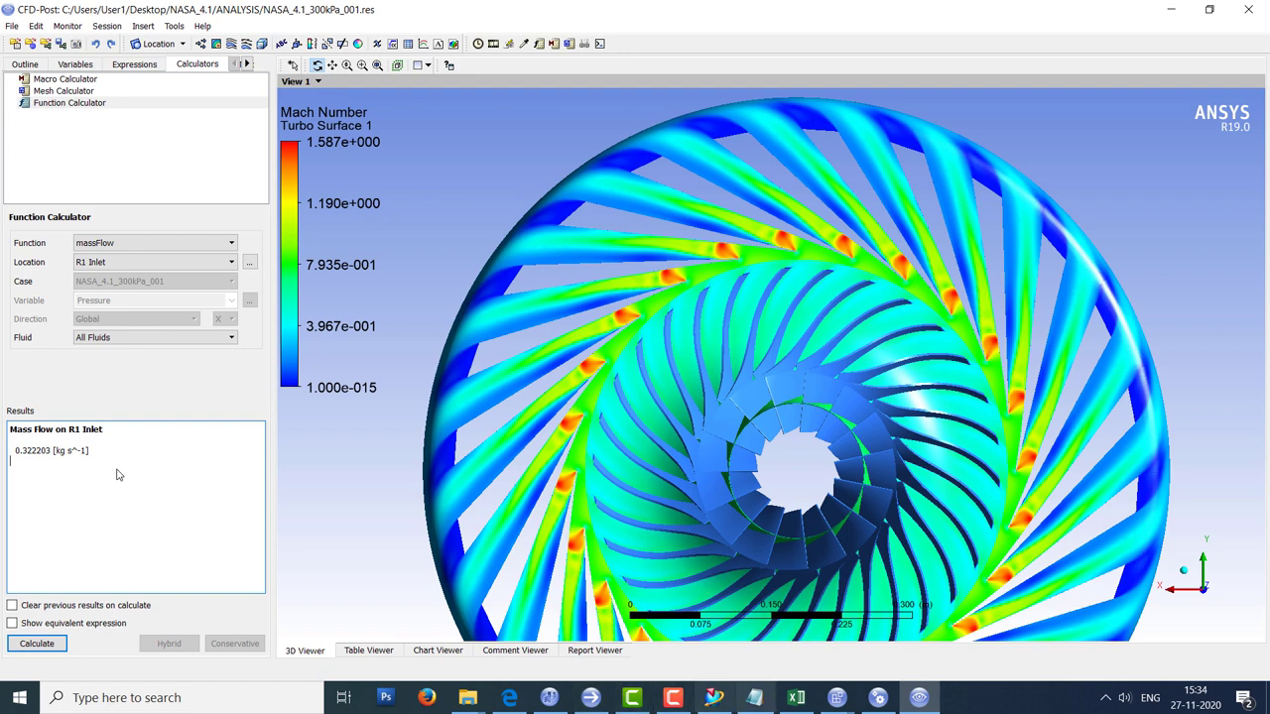
Open the Windows Calculator and multiply the passage mass flow 0.3222 by 15 for the full wheel.
left_click(179, 698)
type("calc")
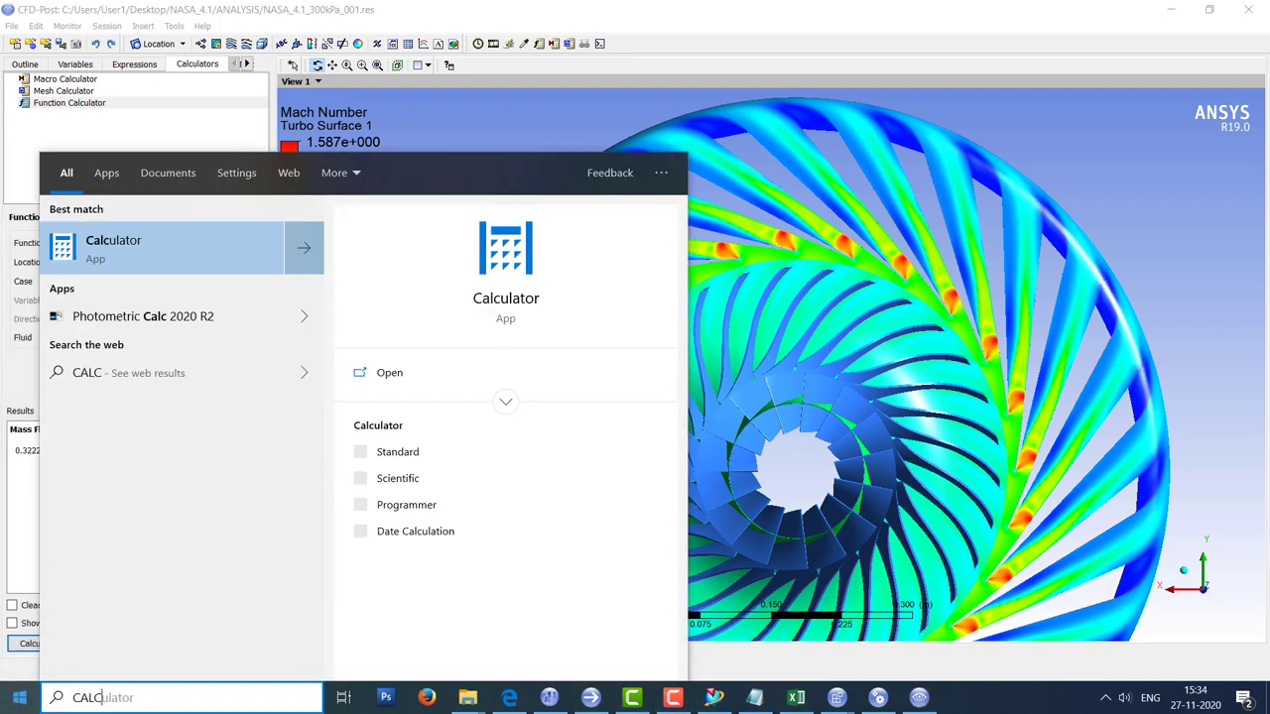
key("Return")
left_click_drag(881, 226, 430, 171)
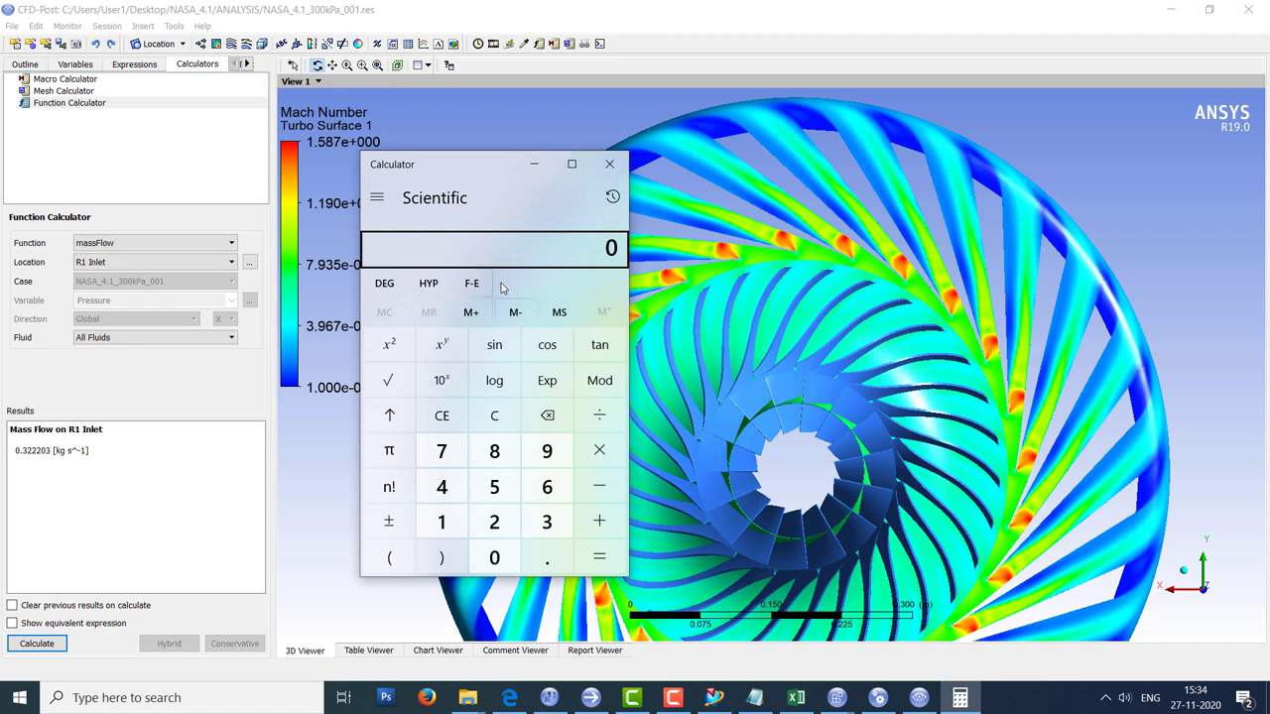
type("0.3222*15")
key("Return")
Switch to the reference paper 2_v001t03a049-97-gt-342.pdf and examine the test compressor's design mass flow.
key("alt+Tab")
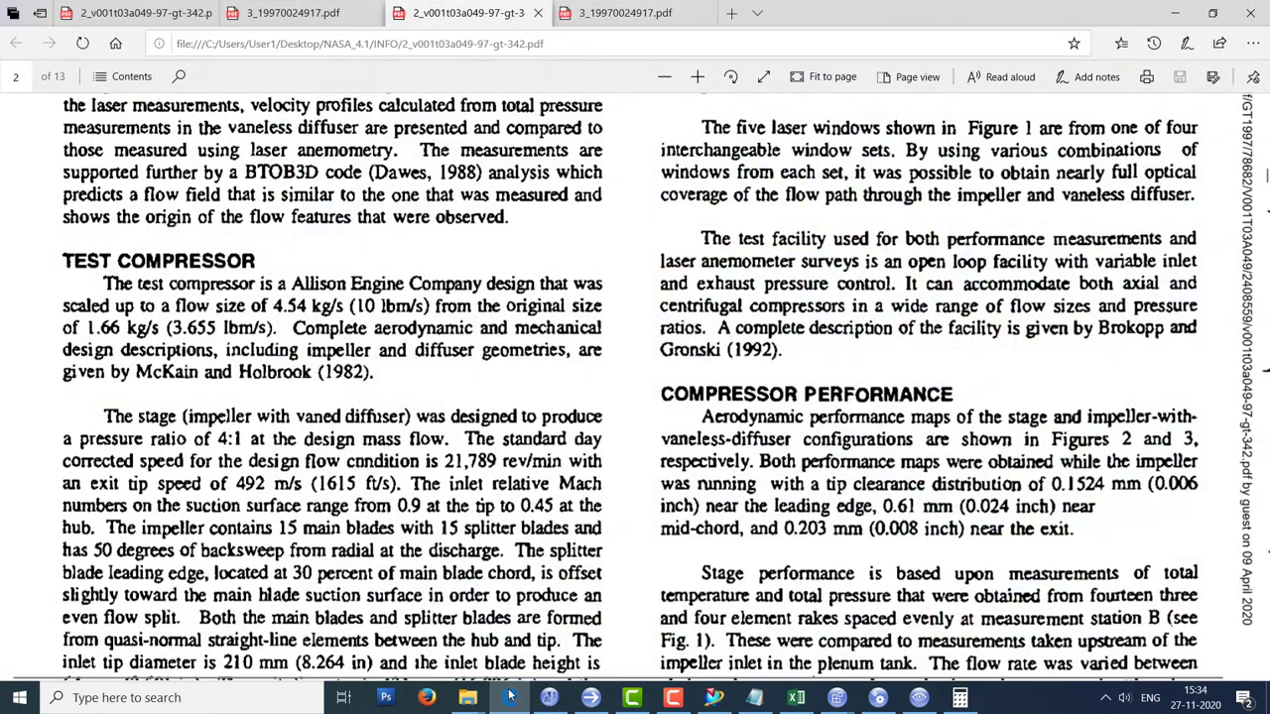
scroll(438, 494, "down", 3)
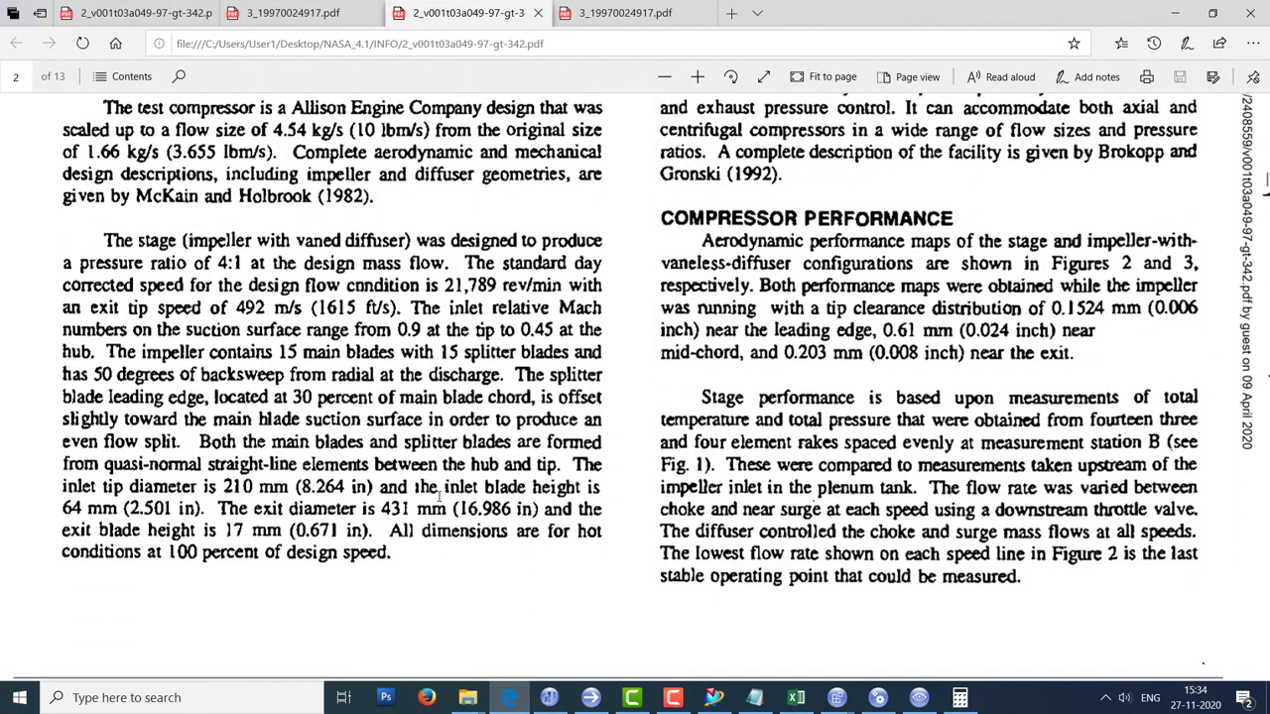
scroll(439, 495, "up", 2)
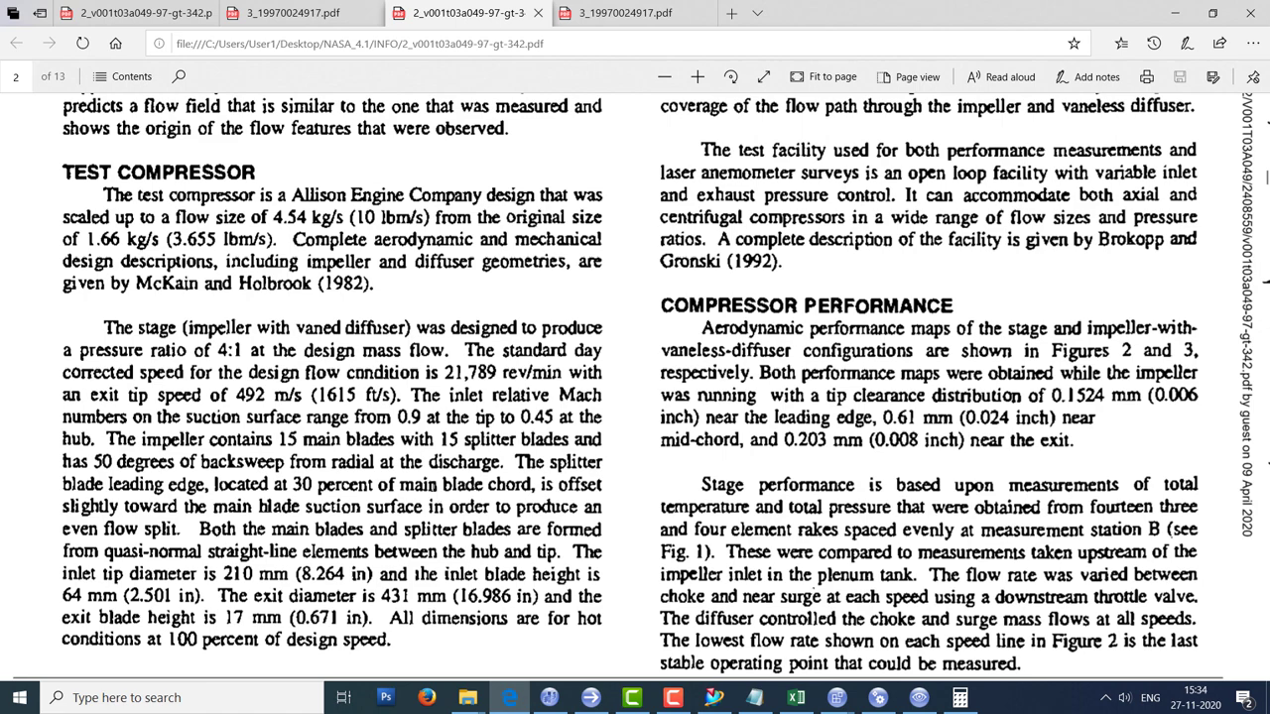
Compare the paper's design mass flow with the calculated full-wheel value by placing both windows side by side, and return to CFD-Post.
left_click_drag(333, 220, 359, 225)
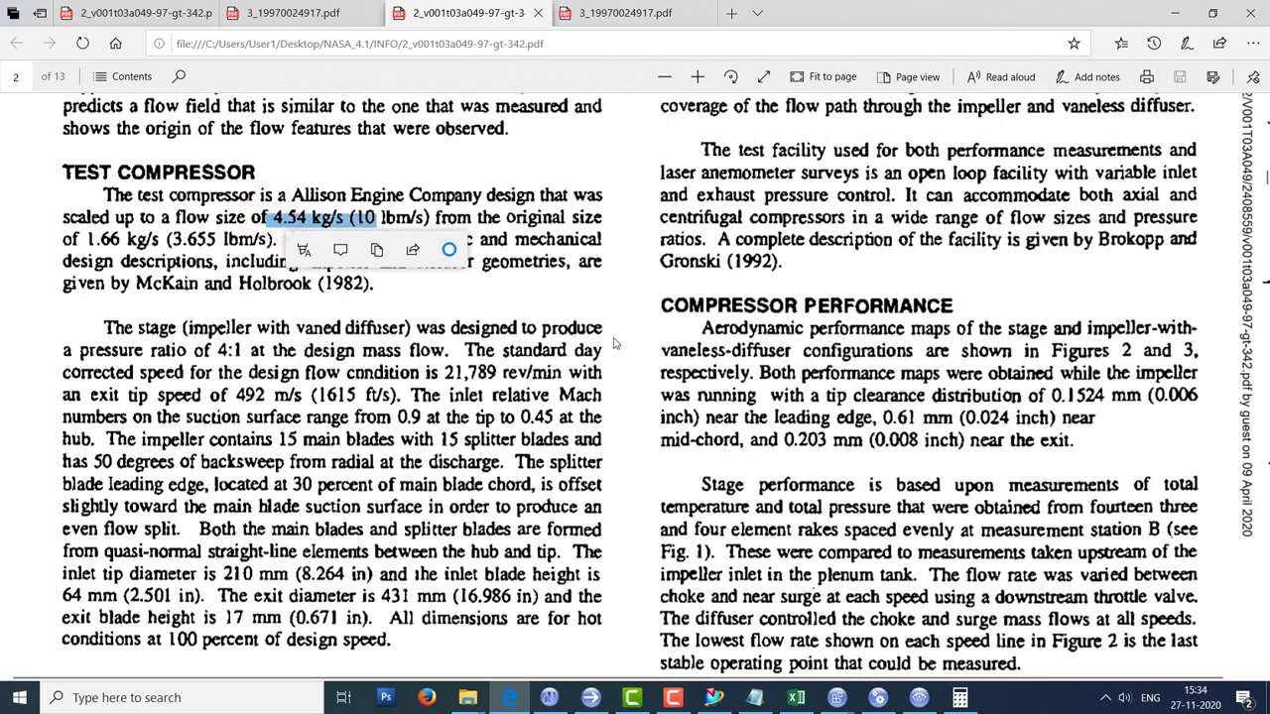
left_click(634, 351)
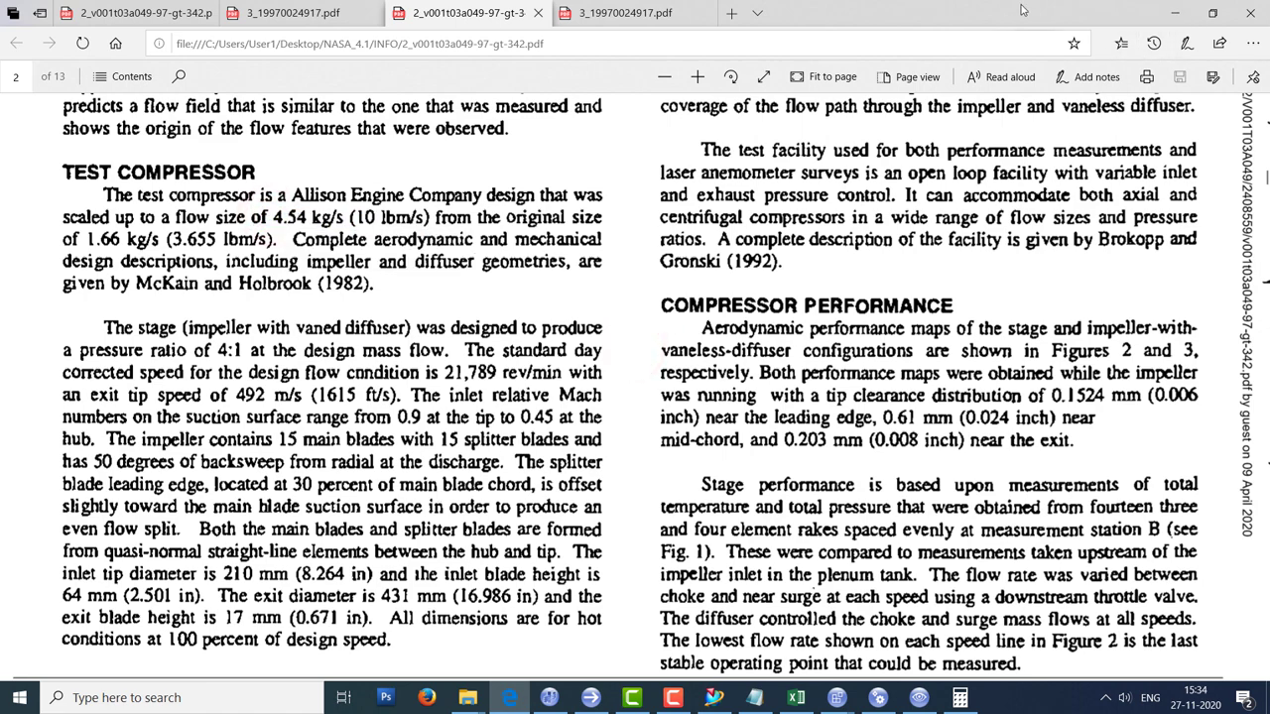
left_click_drag(1022, 10, 3, 39)
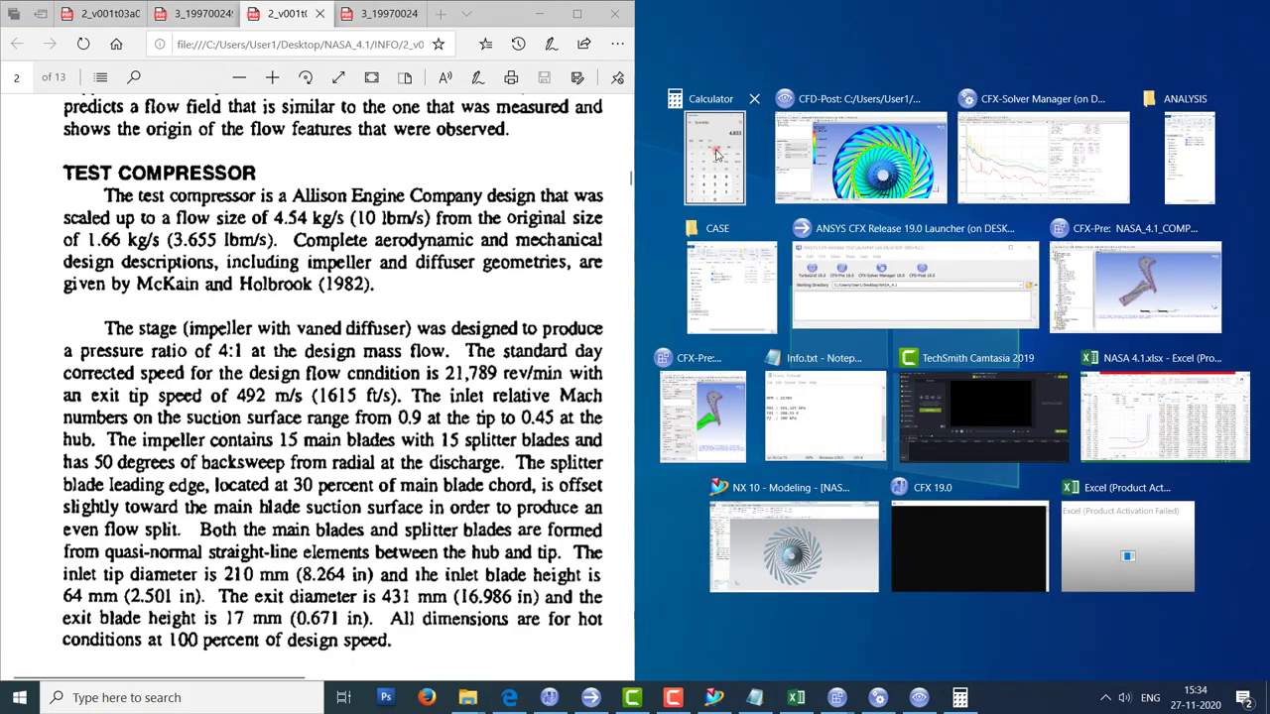
left_click(717, 155)
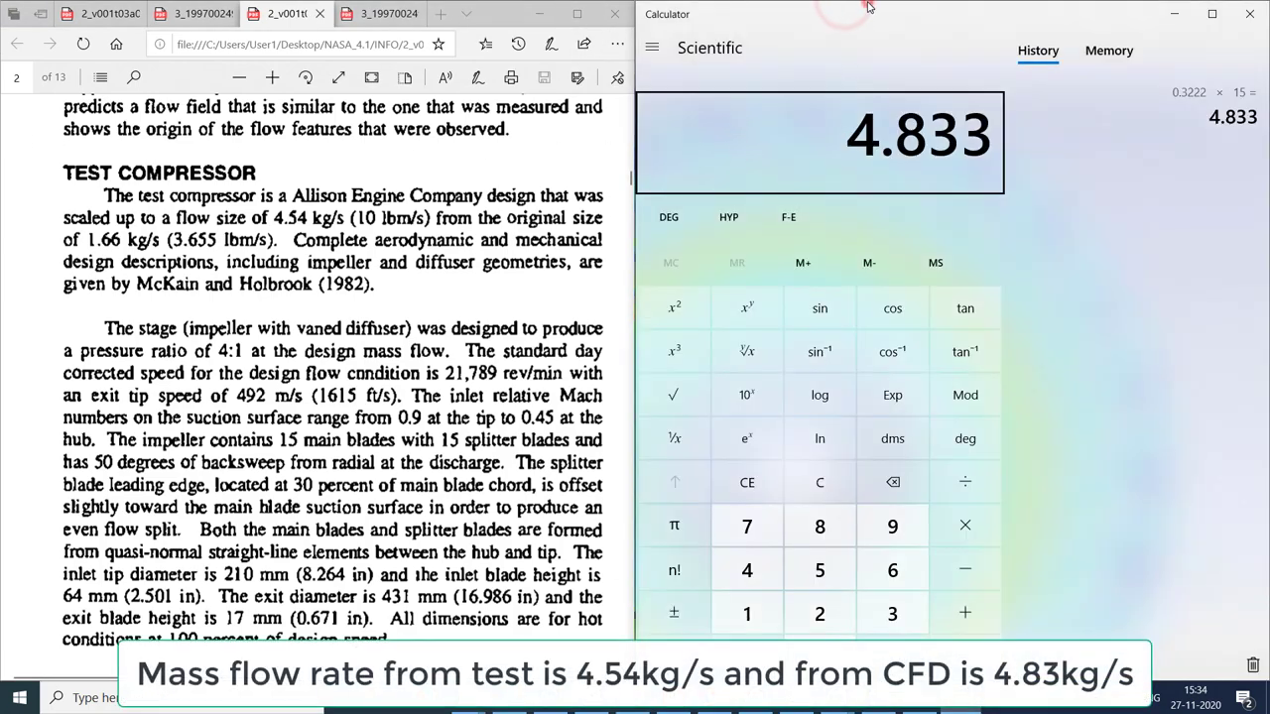
left_click_drag(848, 21, 821, 161)
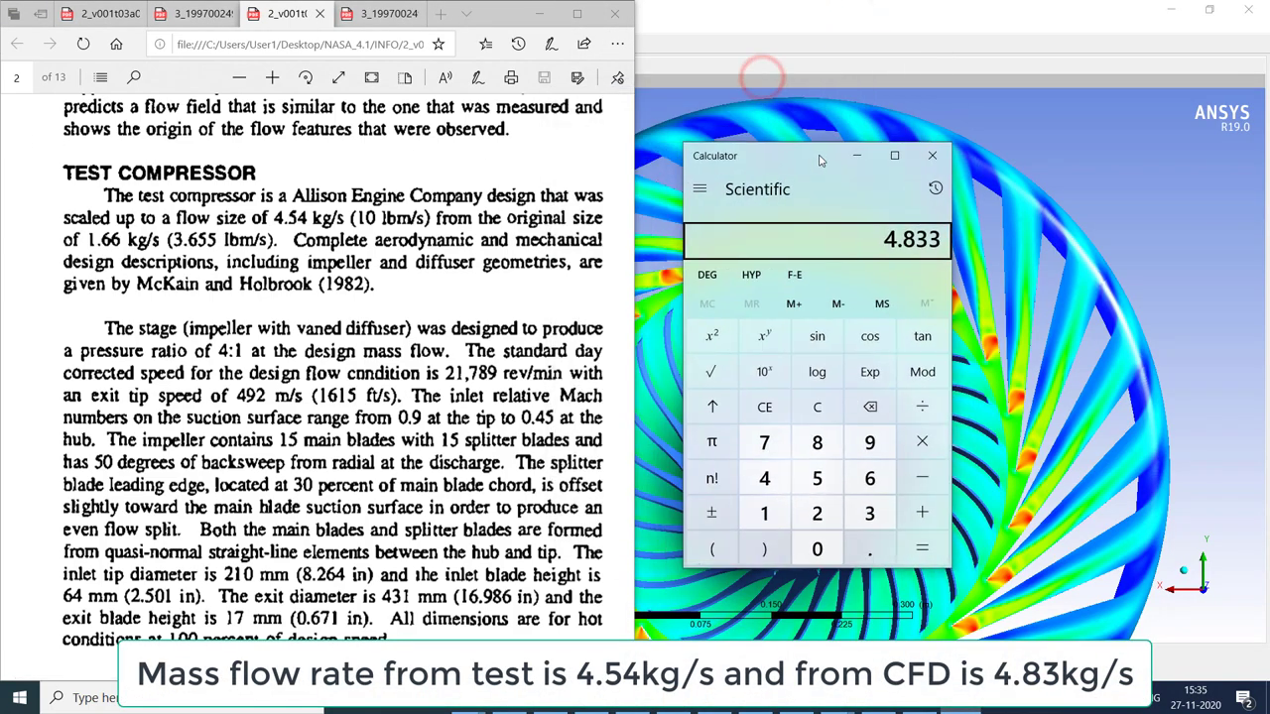
left_click(535, 270)
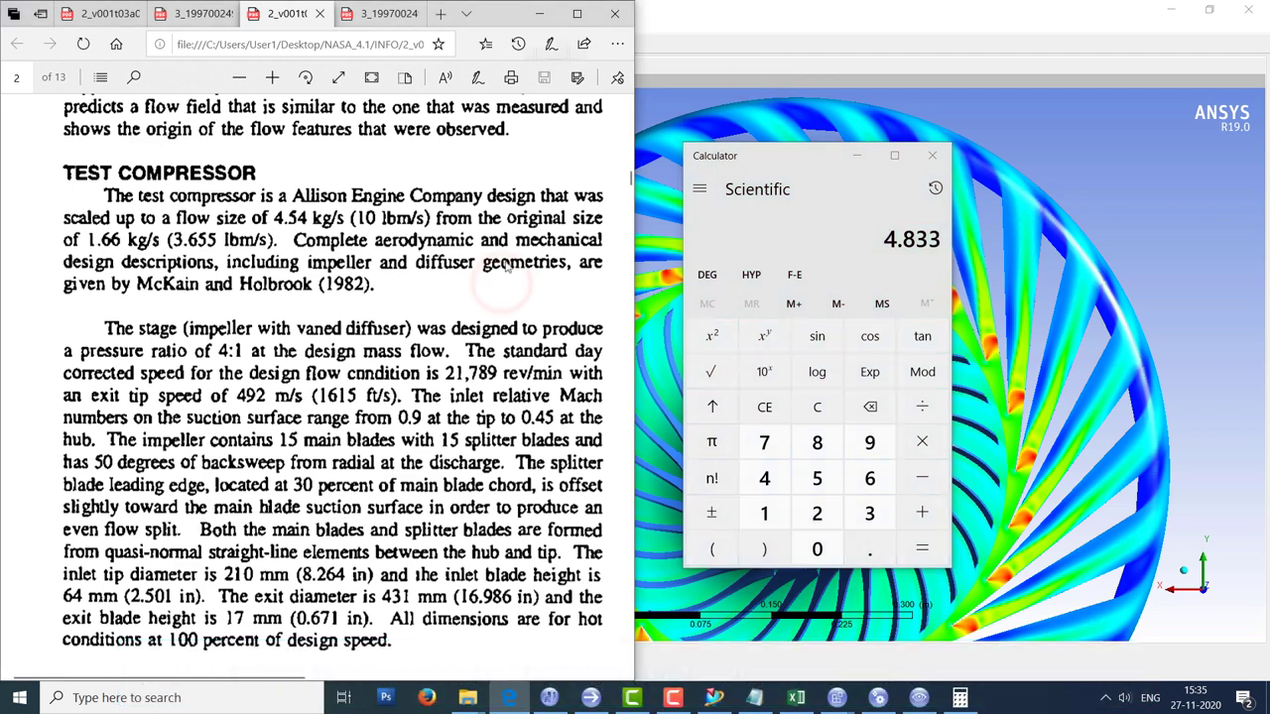
left_click(544, 14)
left_click(856, 156)
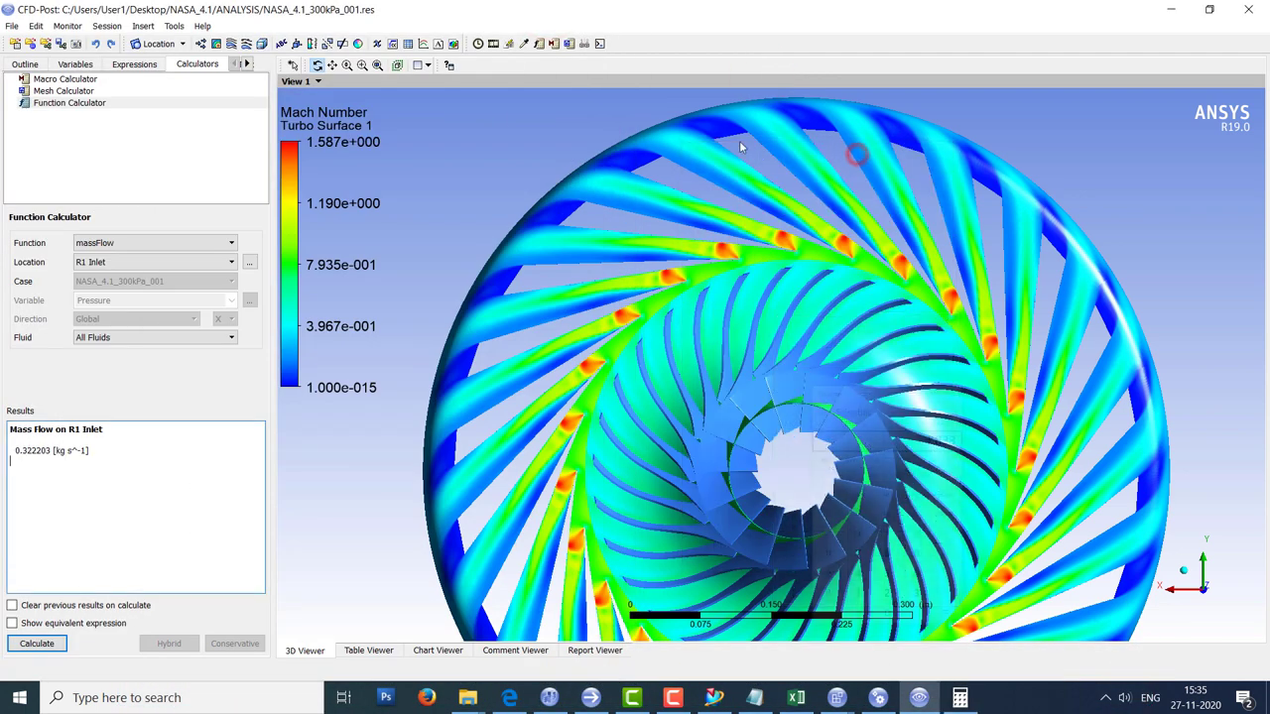
Insert a new table named Table 1 and label cell A1 as "mass in".
left_click(26, 64)
left_click(407, 44)
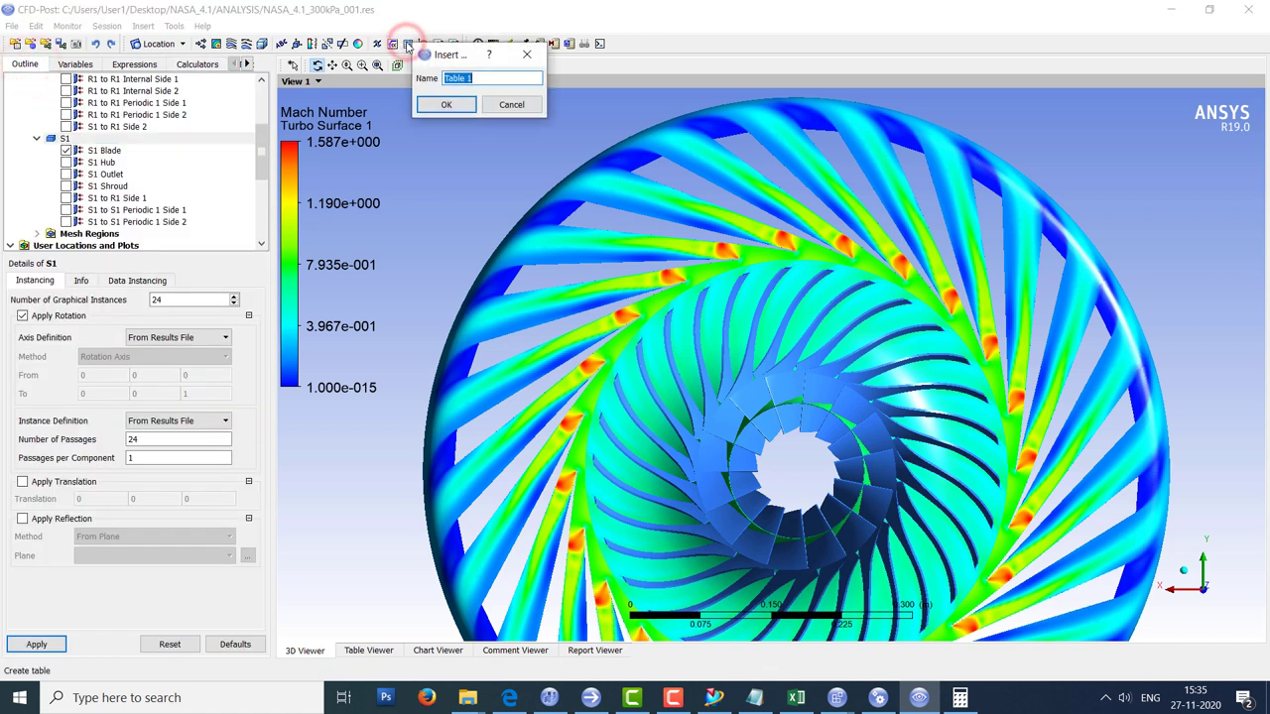
key("Return")
left_click(361, 182)
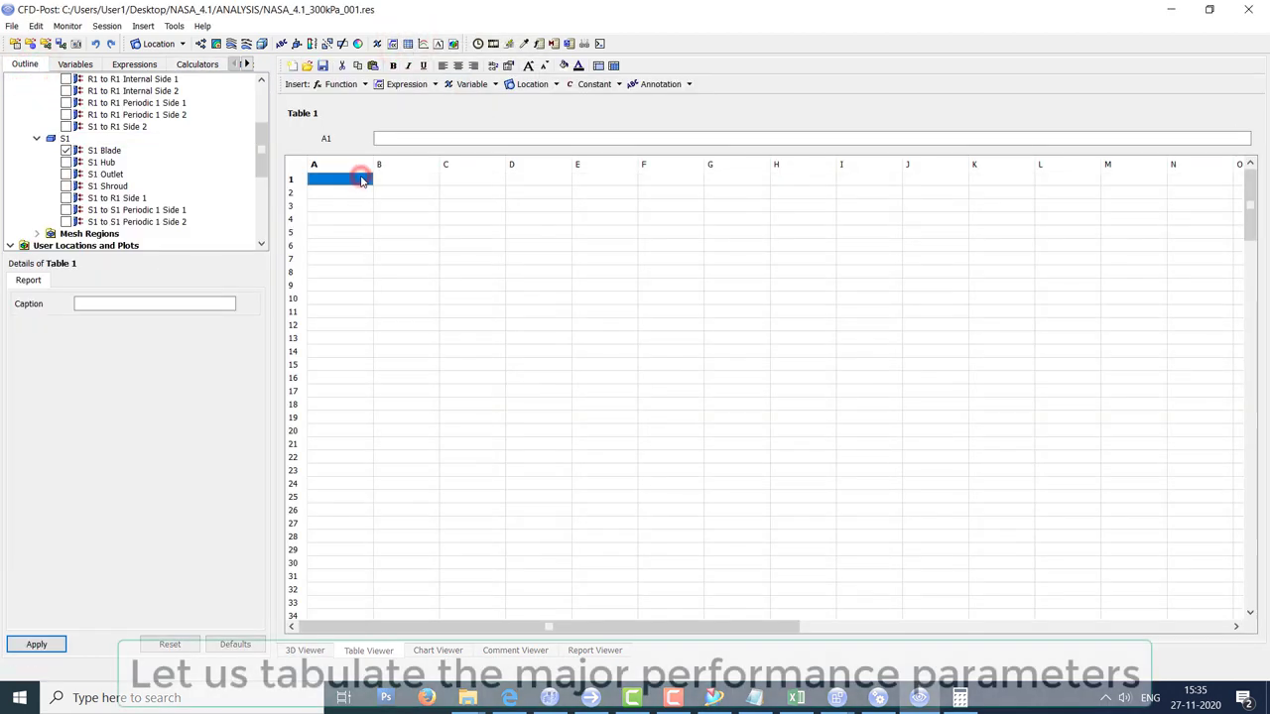
type("mass in")
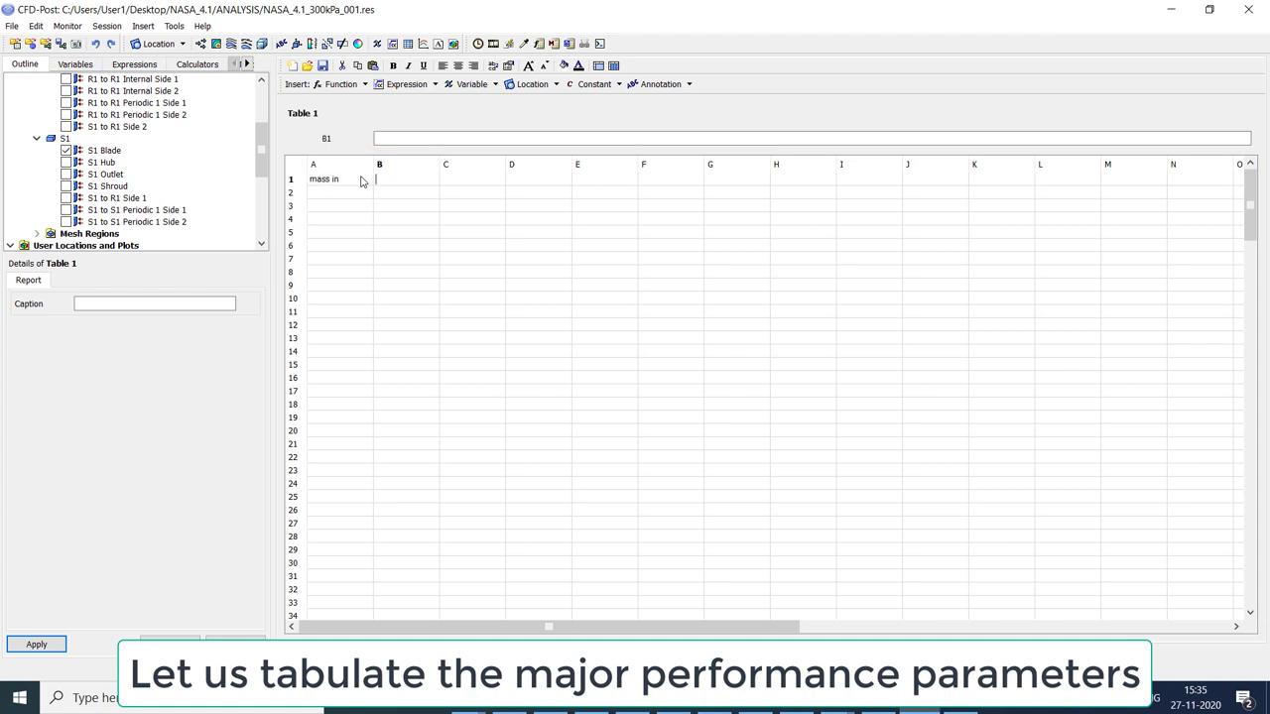
left_click(323, 66)
key("Escape")
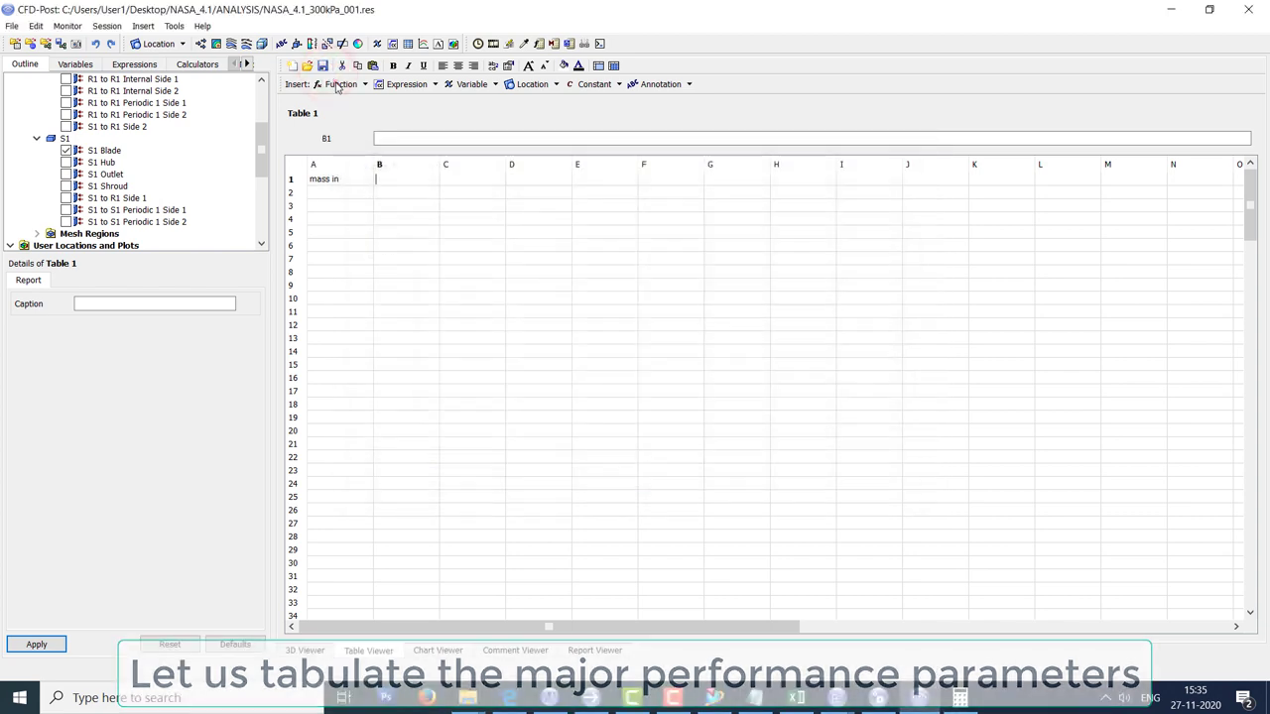
left_click(339, 84)
mouse_move(357, 102)
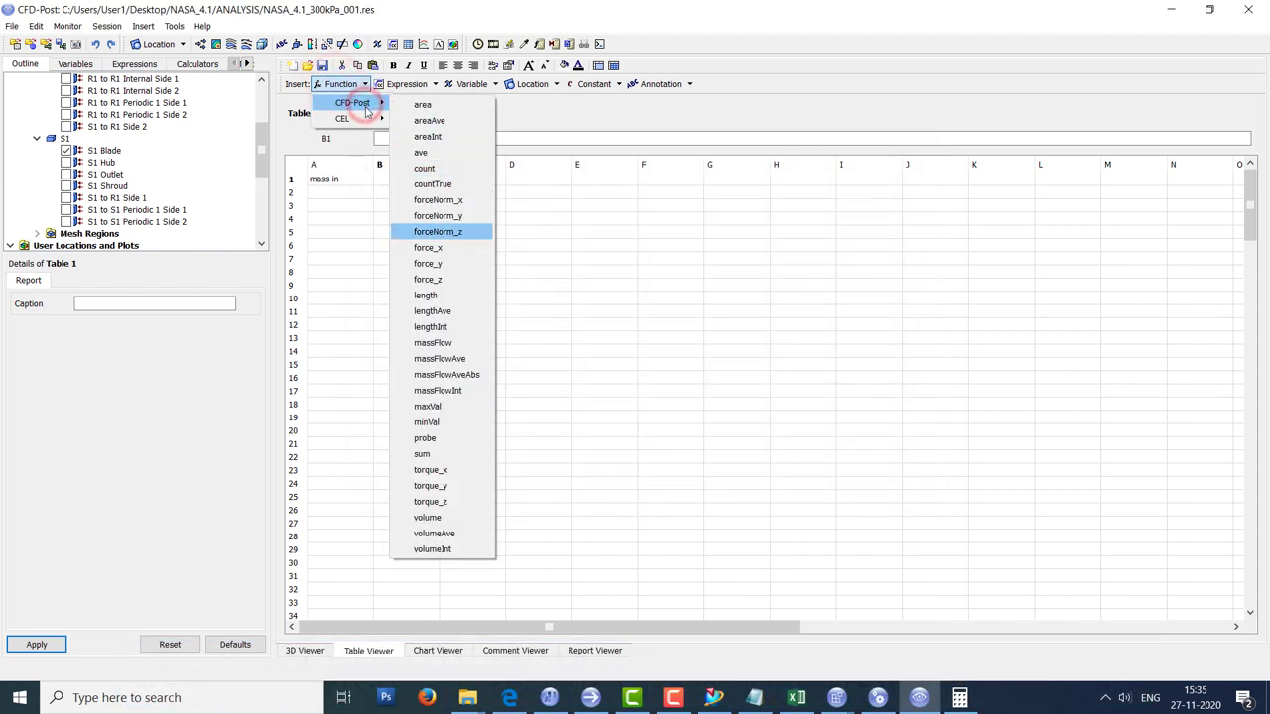
left_click(445, 338)
left_click(532, 84)
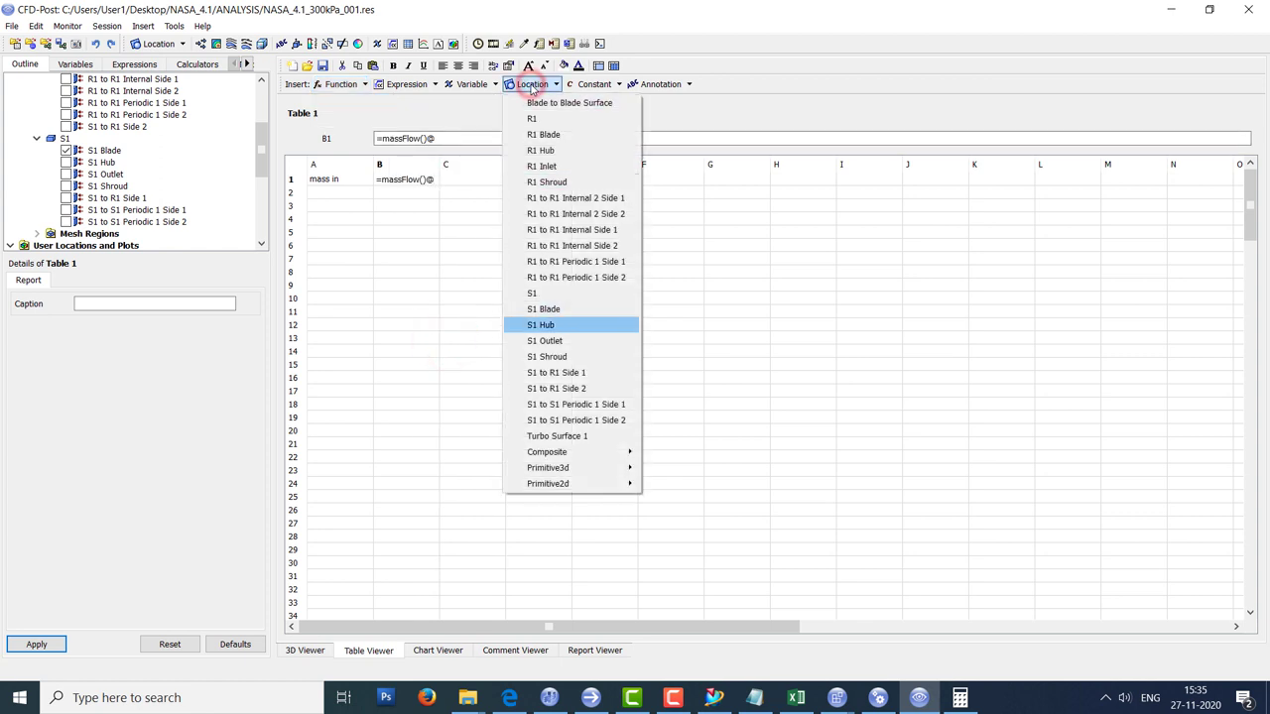
left_click(552, 166)
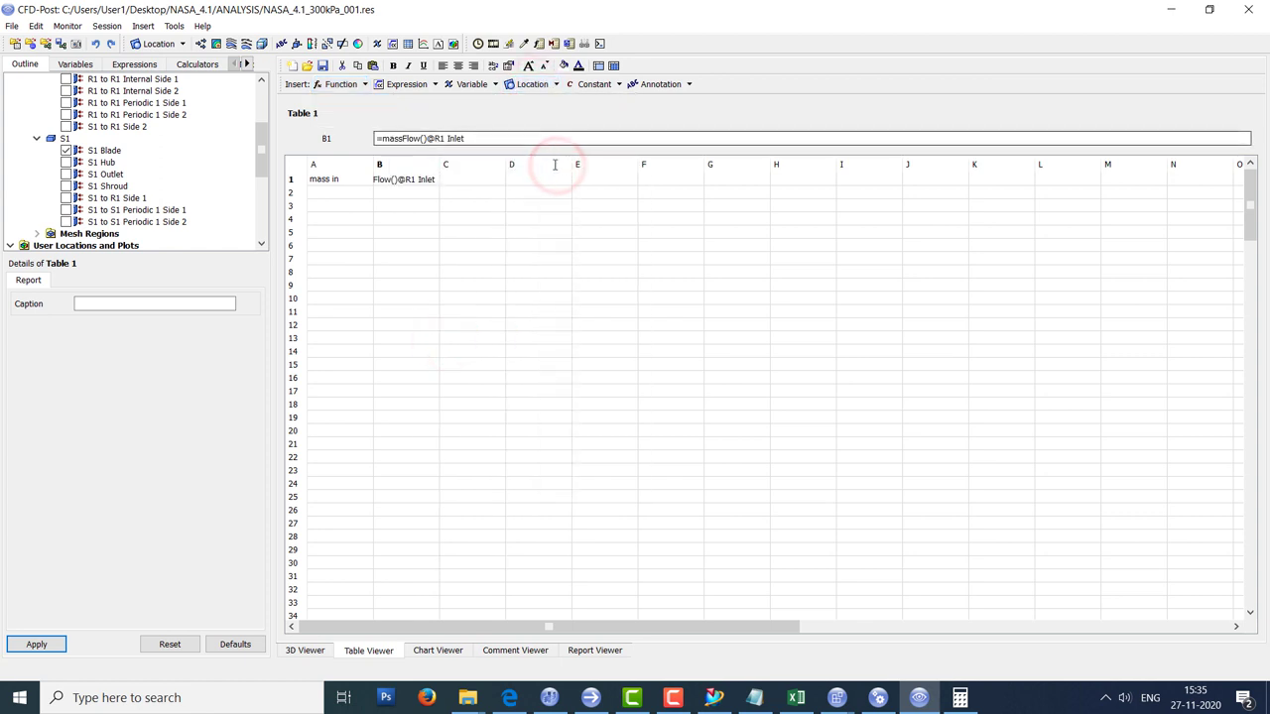
left_click(467, 138)
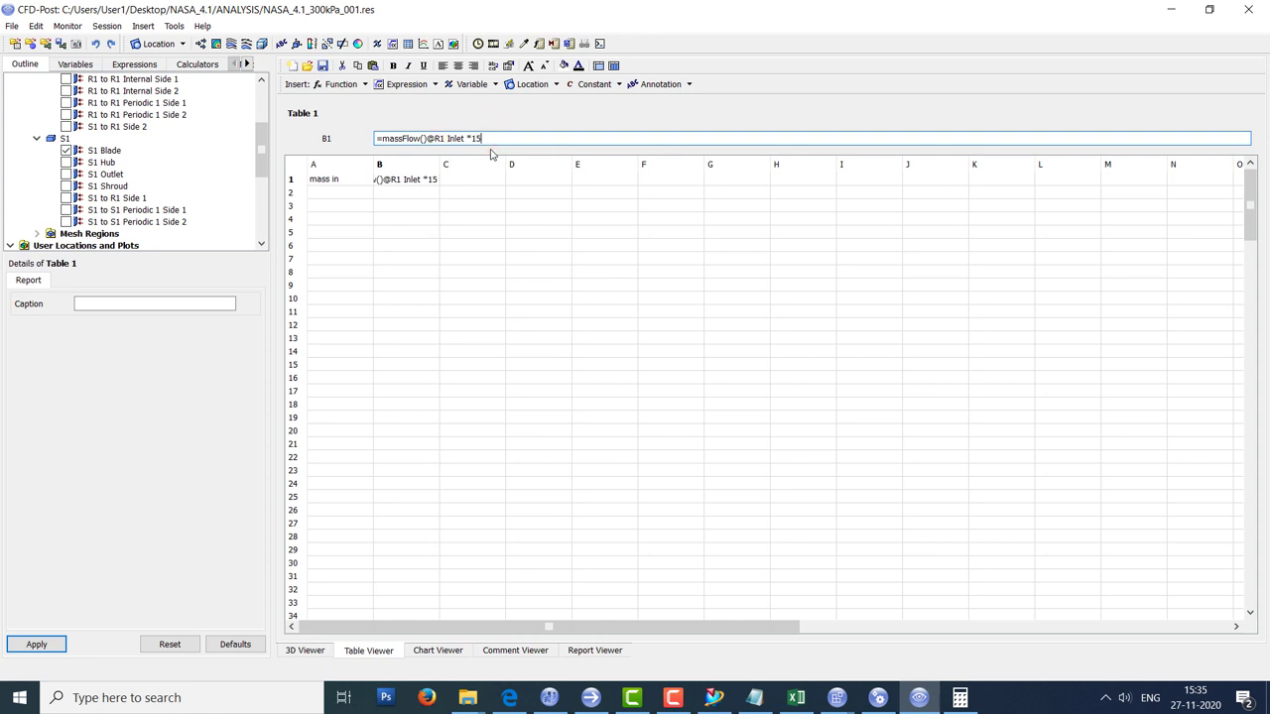
key("Return")
Widen column B to fit its contents and format its cells as Fixed with a precision of 2.
double_click(443, 161)
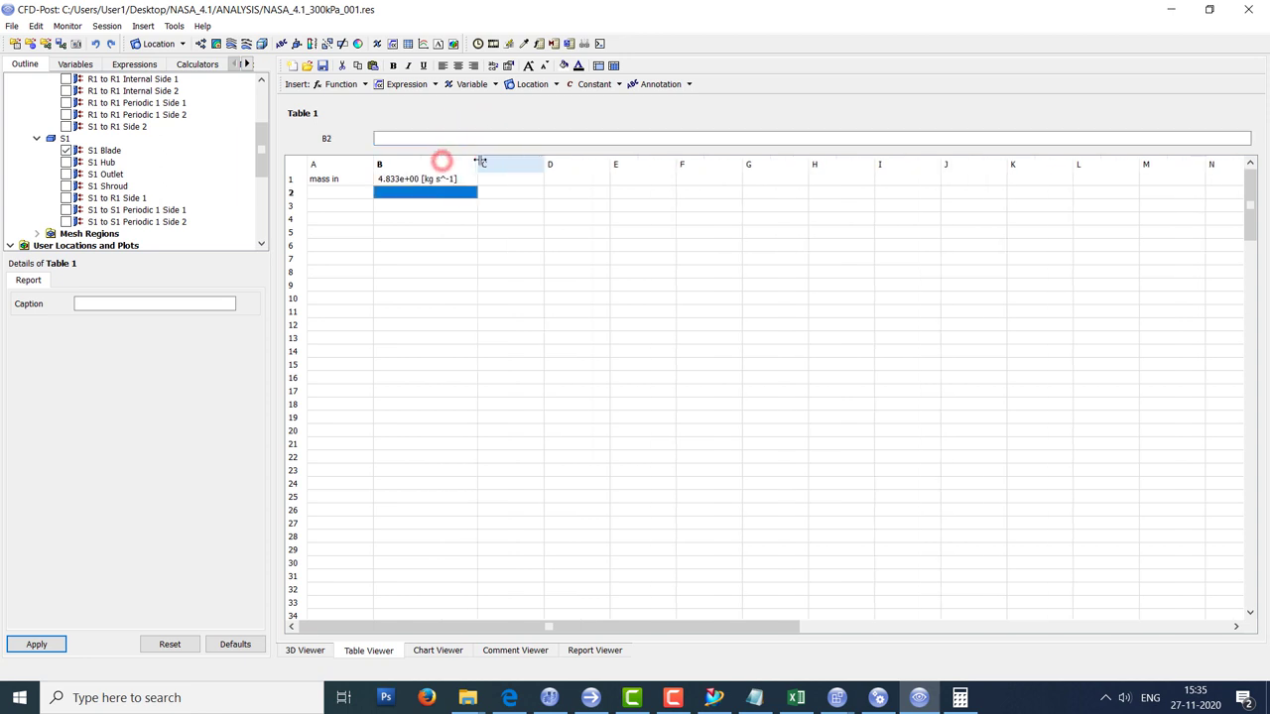
left_click(430, 164)
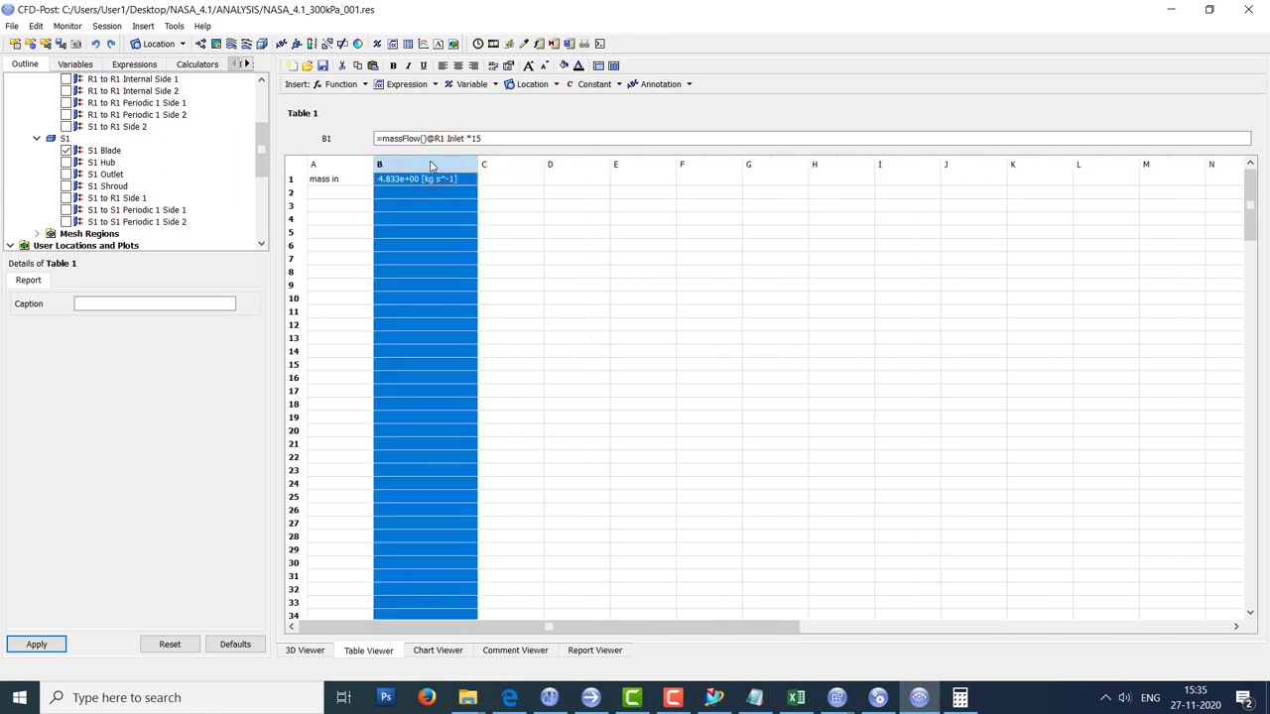
left_click(509, 65)
left_click(664, 315)
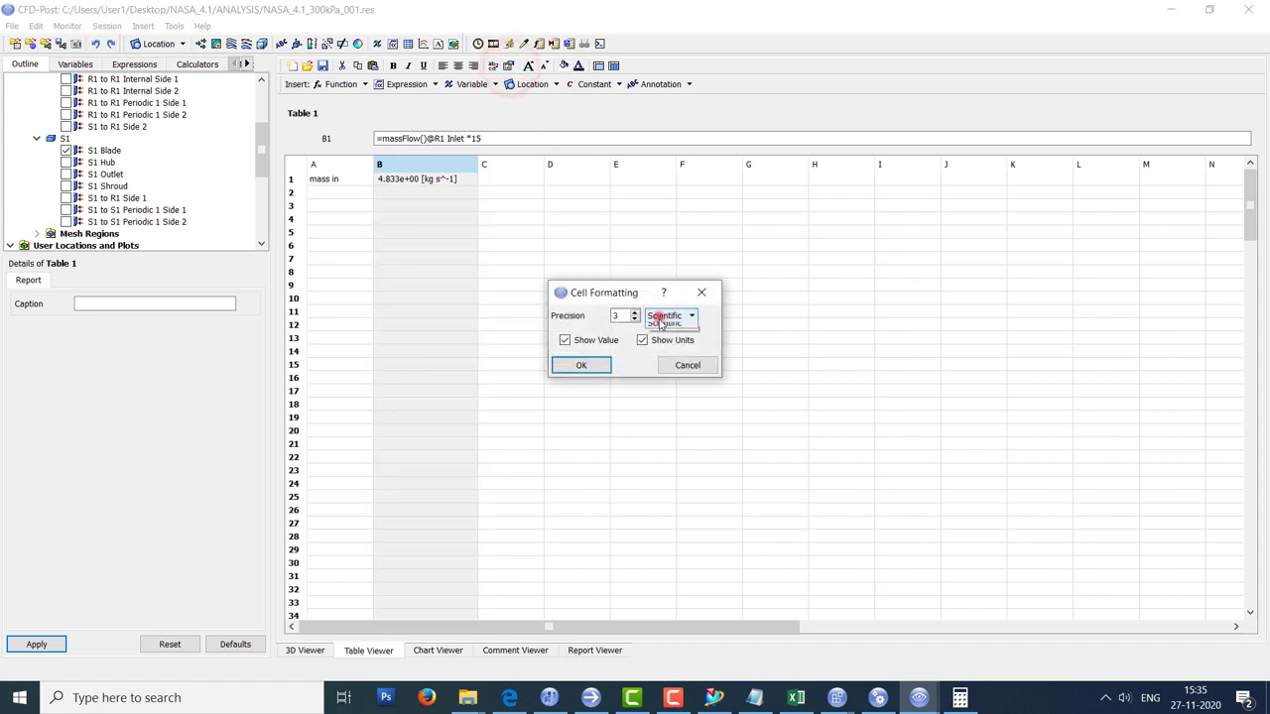
left_click(659, 330)
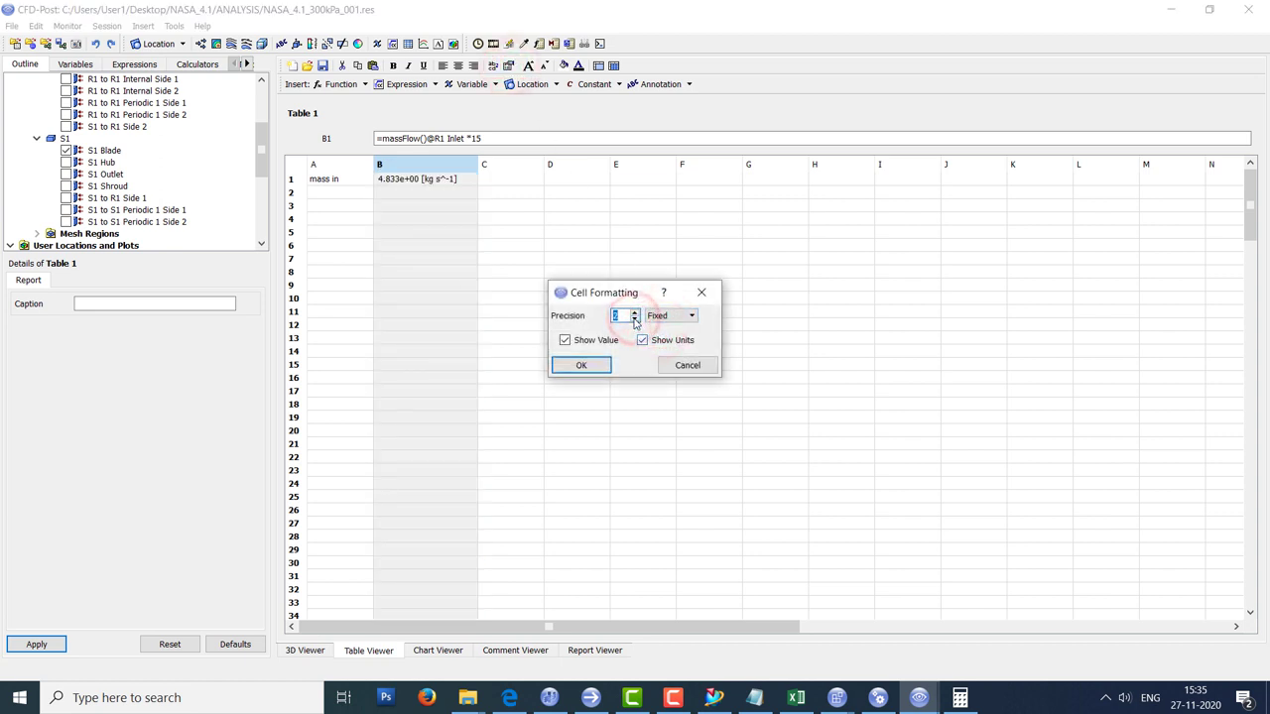
left_click(583, 366)
Label cell A2 as "mass out" and enter a massFlow formula at S1 Outlet in B2, scaled to the full wheel.
left_click(342, 193)
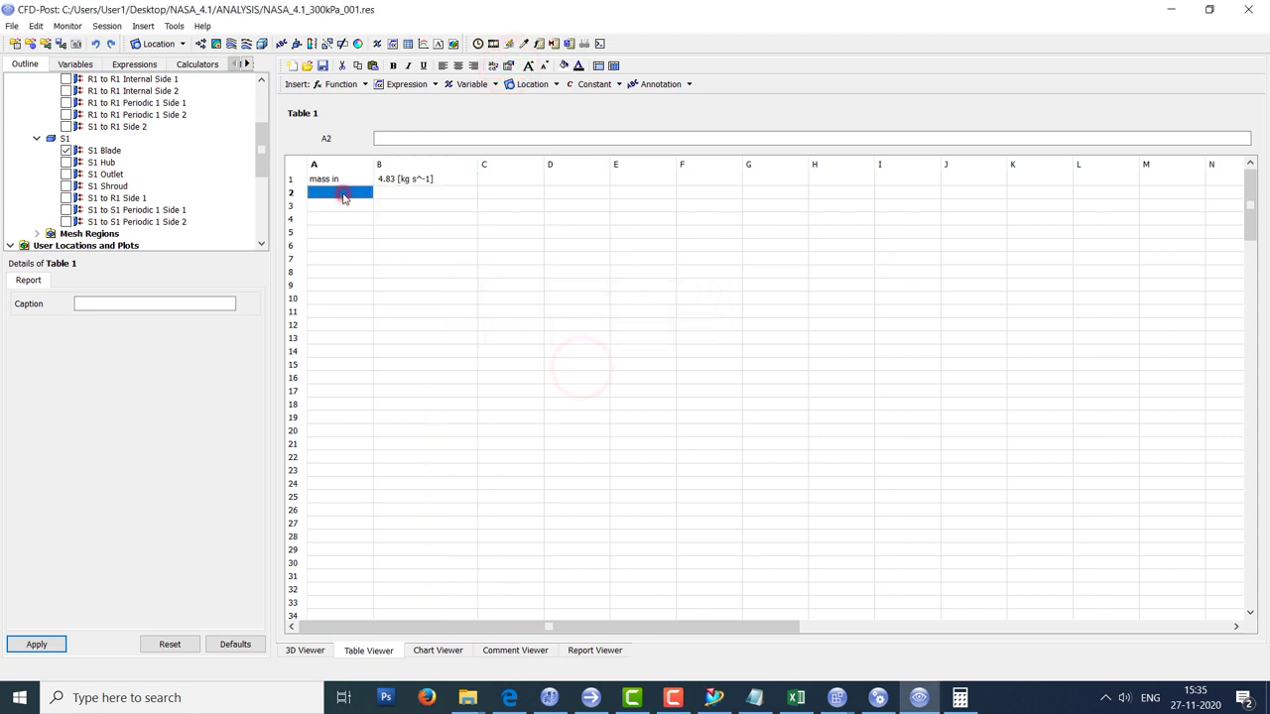
type("mass out")
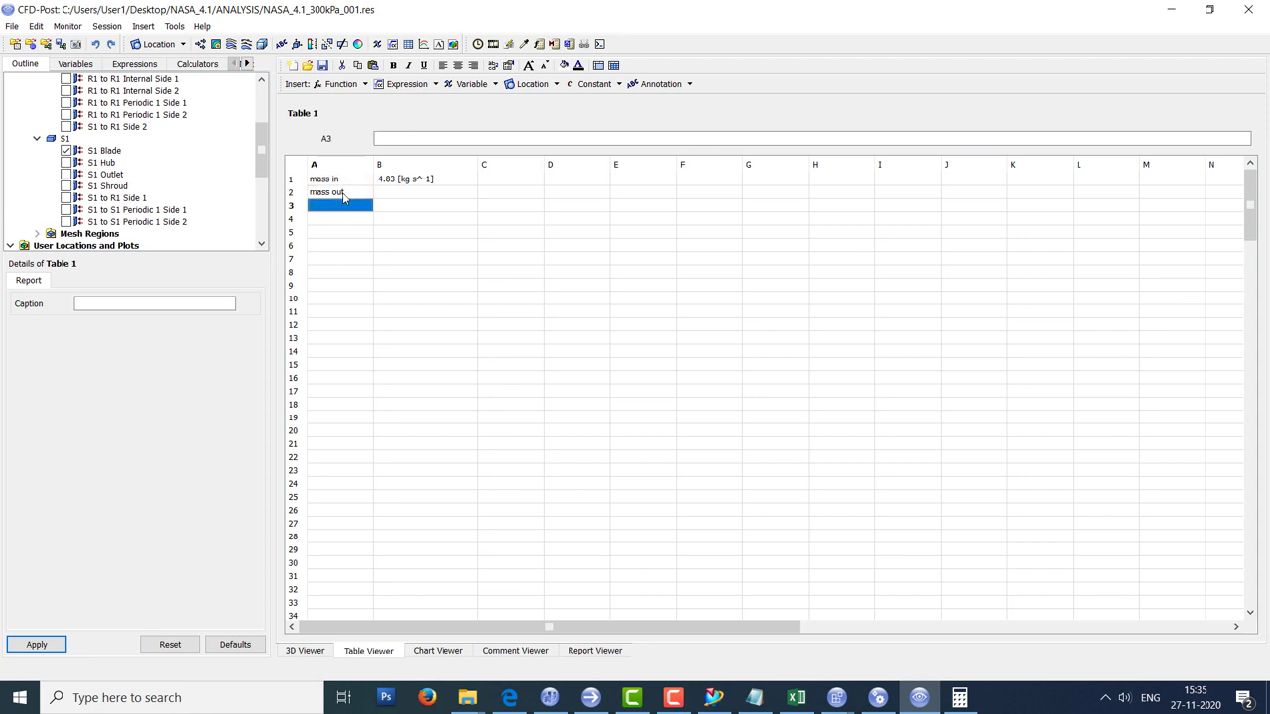
left_click(391, 195)
left_click(327, 84)
mouse_move(352, 102)
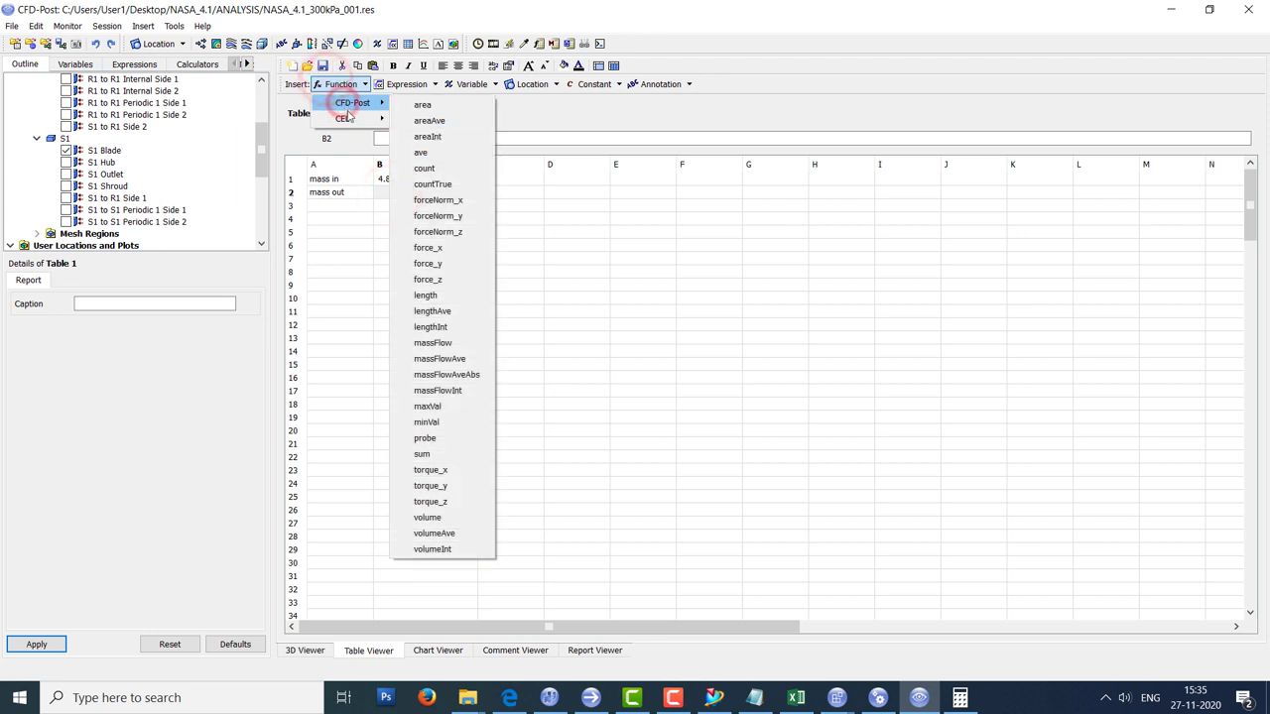
left_click(452, 341)
left_click(531, 84)
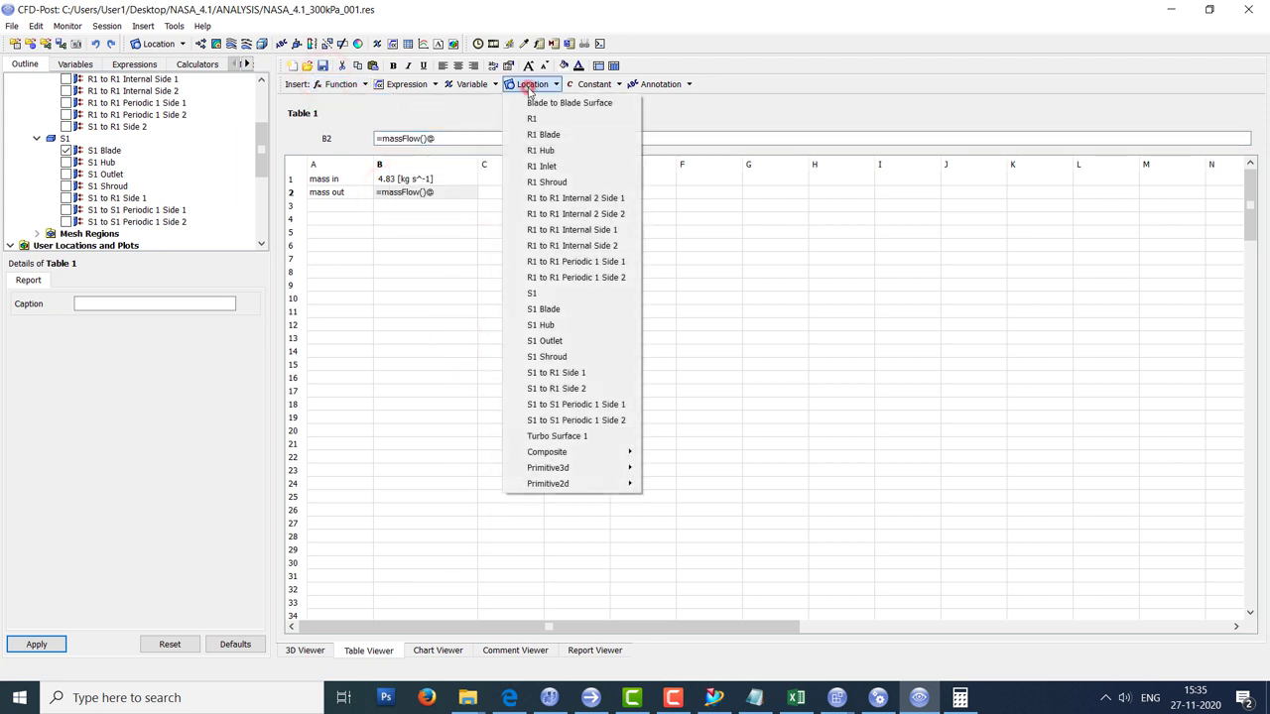
left_click(555, 342)
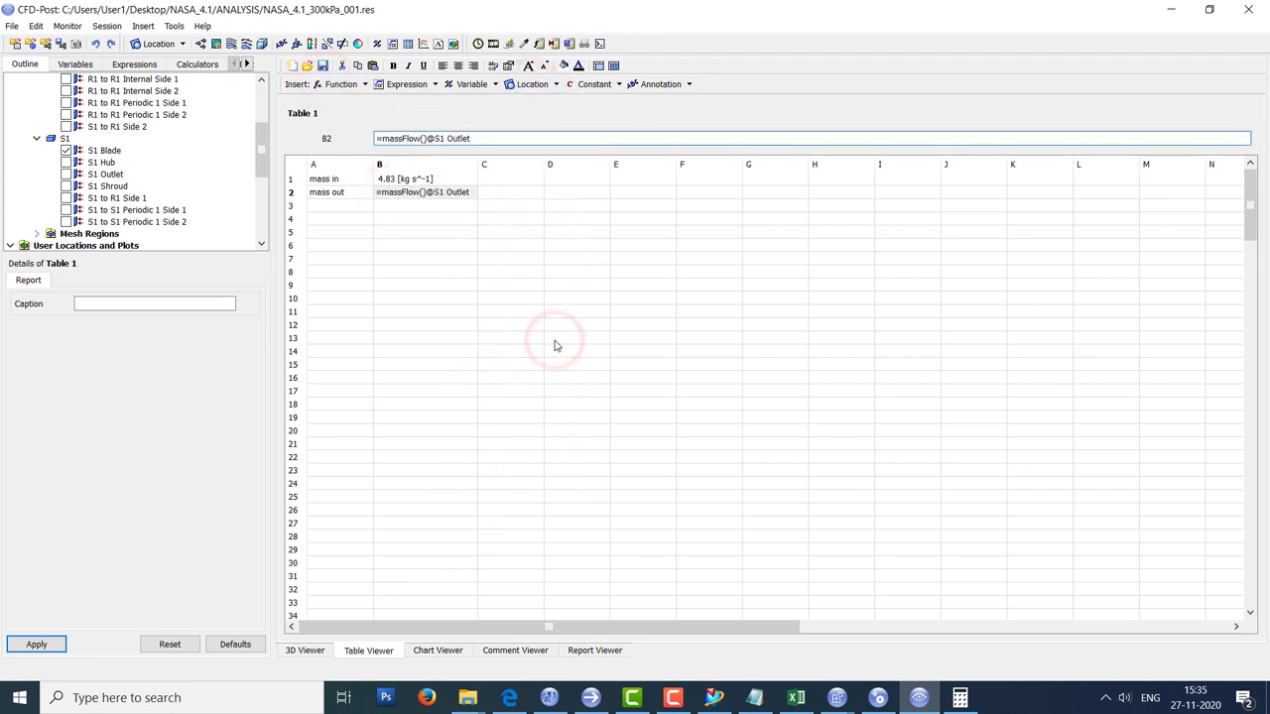
key("Return")
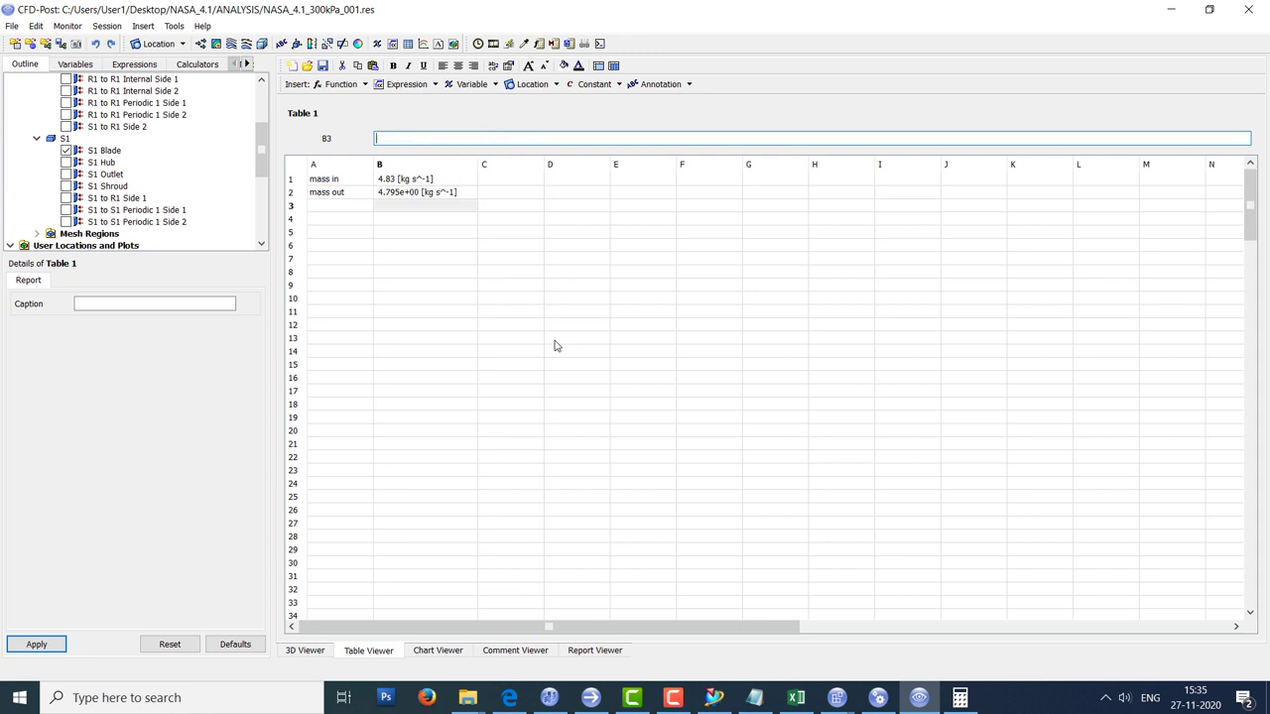
left_click(327, 222)
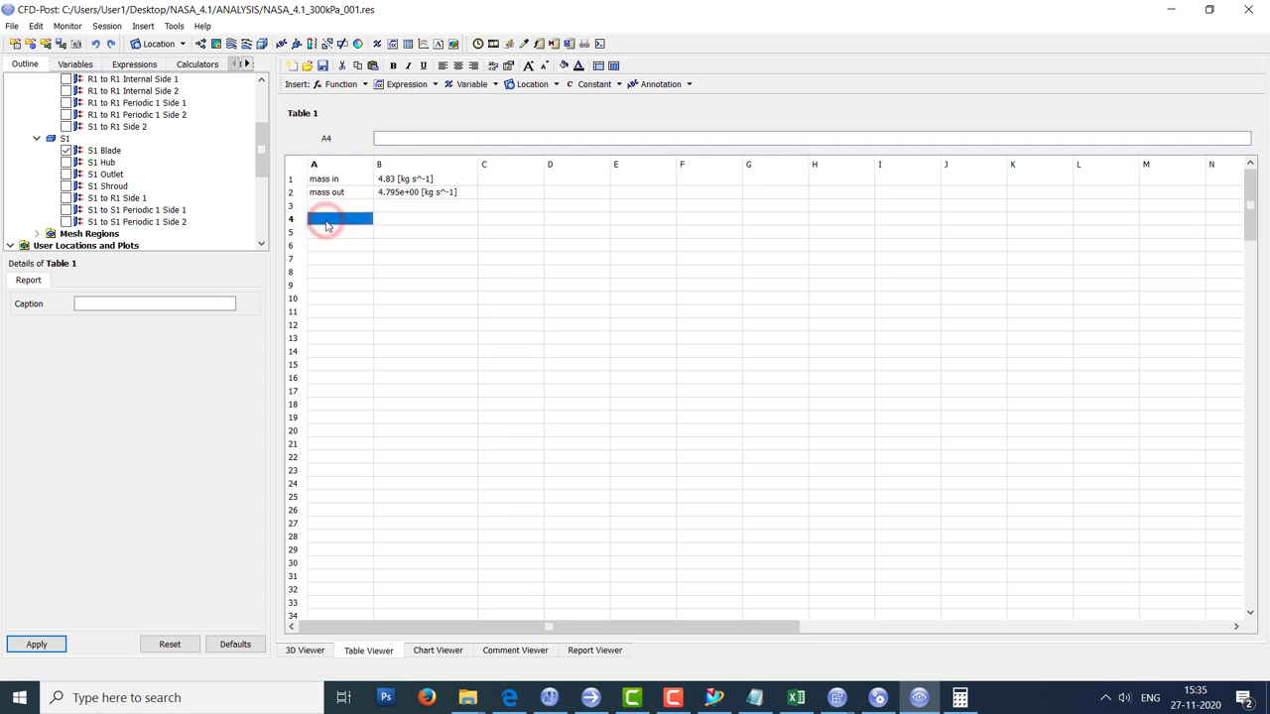
type("PR")
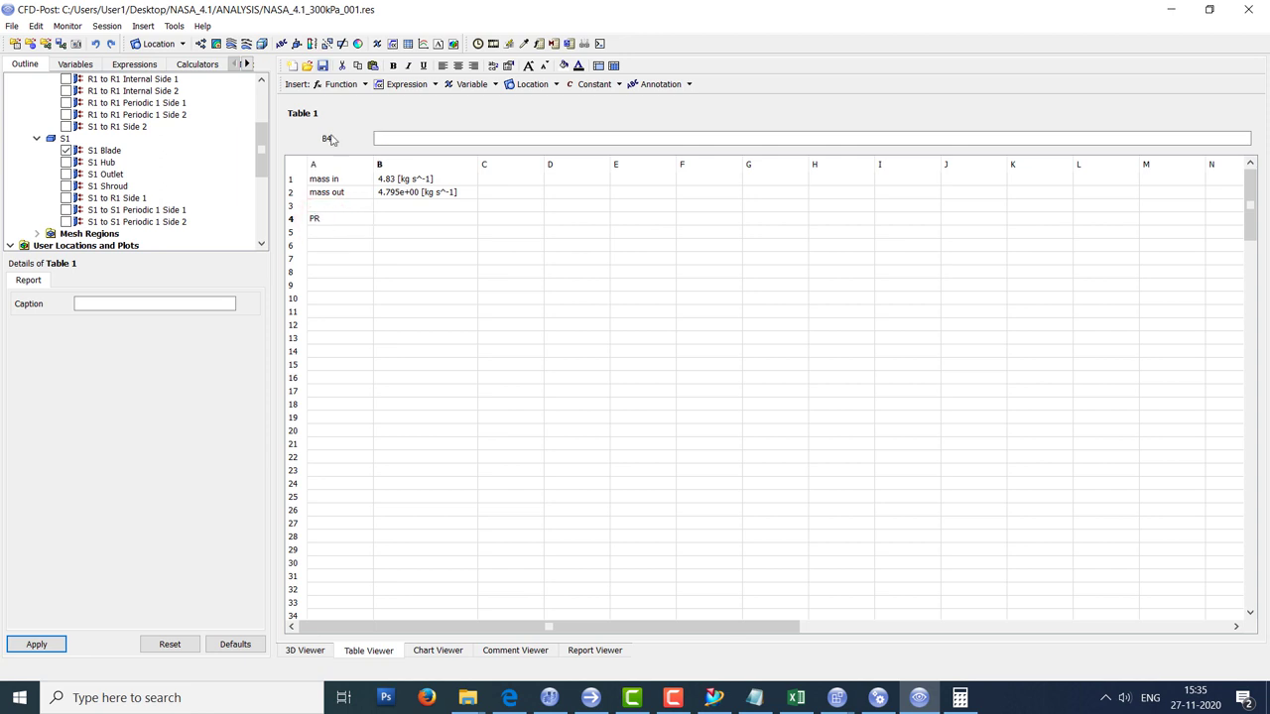
left_click(340, 83)
left_click(353, 104)
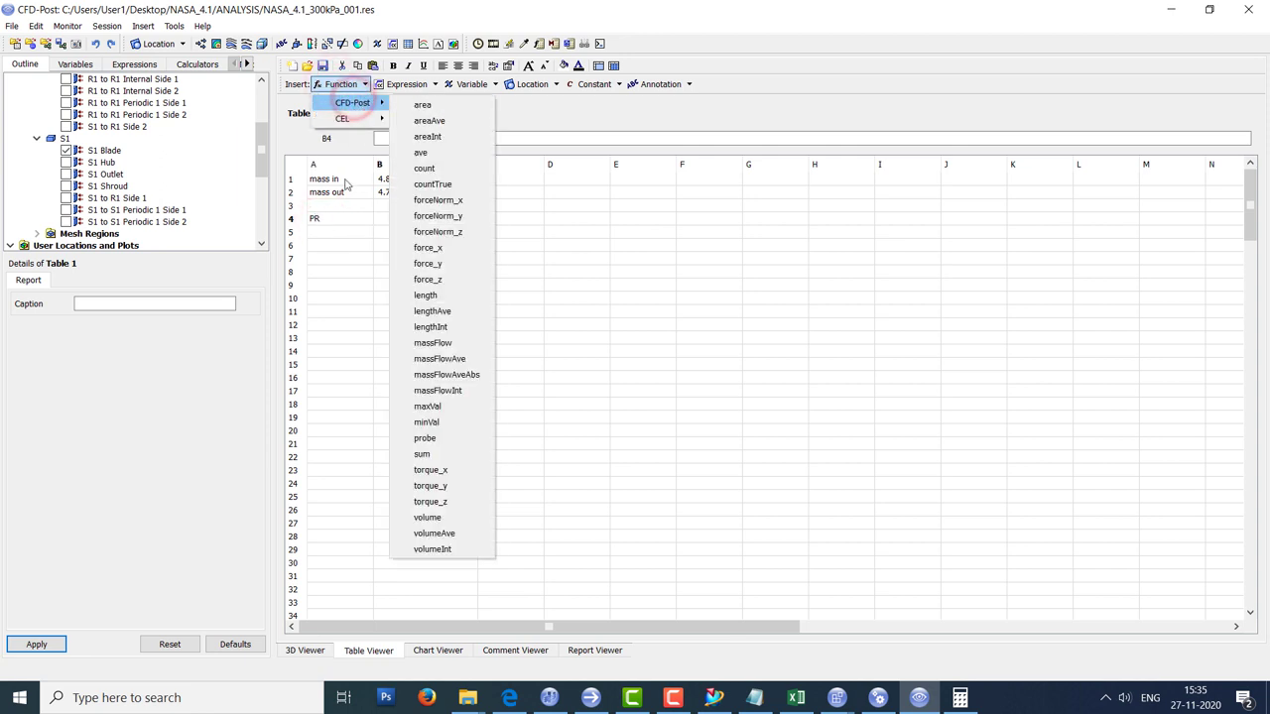
Label cell A4 as P02 and cell A5 as P01.
left_click(341, 220)
double_click(341, 221)
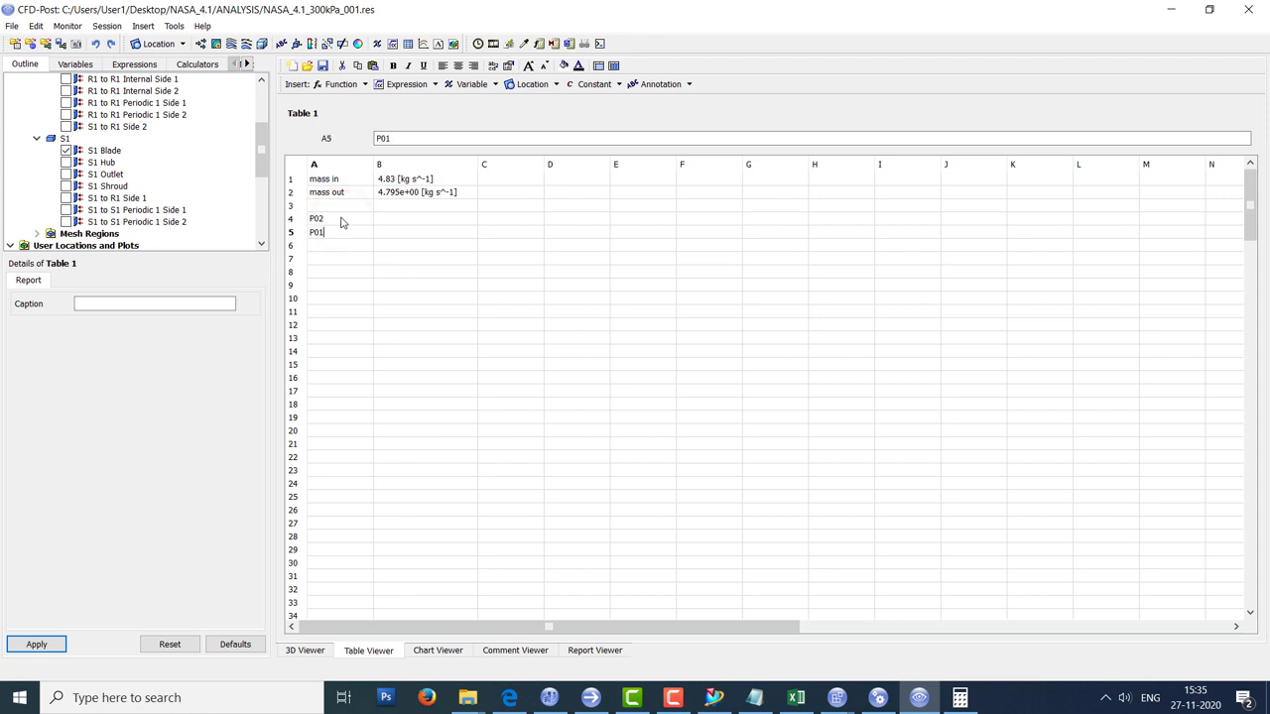
key("Return")
left_click(434, 220)
left_click(340, 84)
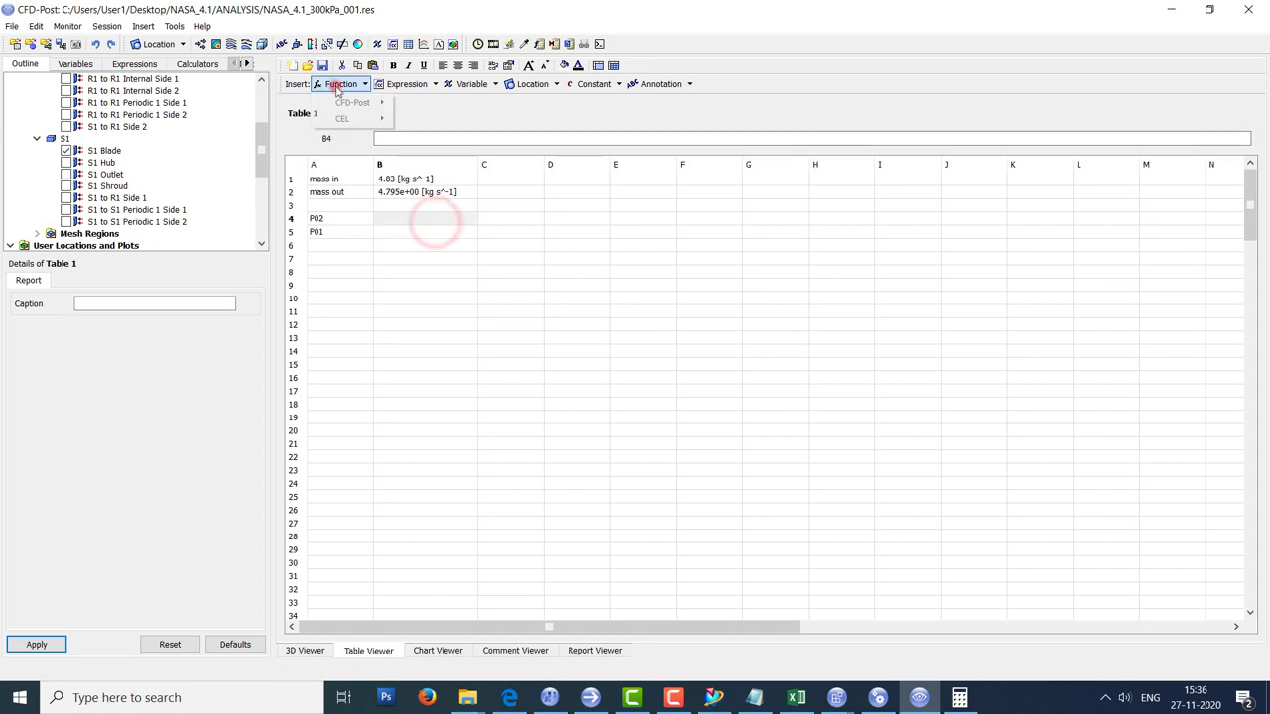
mouse_move(353, 102)
left_click(457, 358)
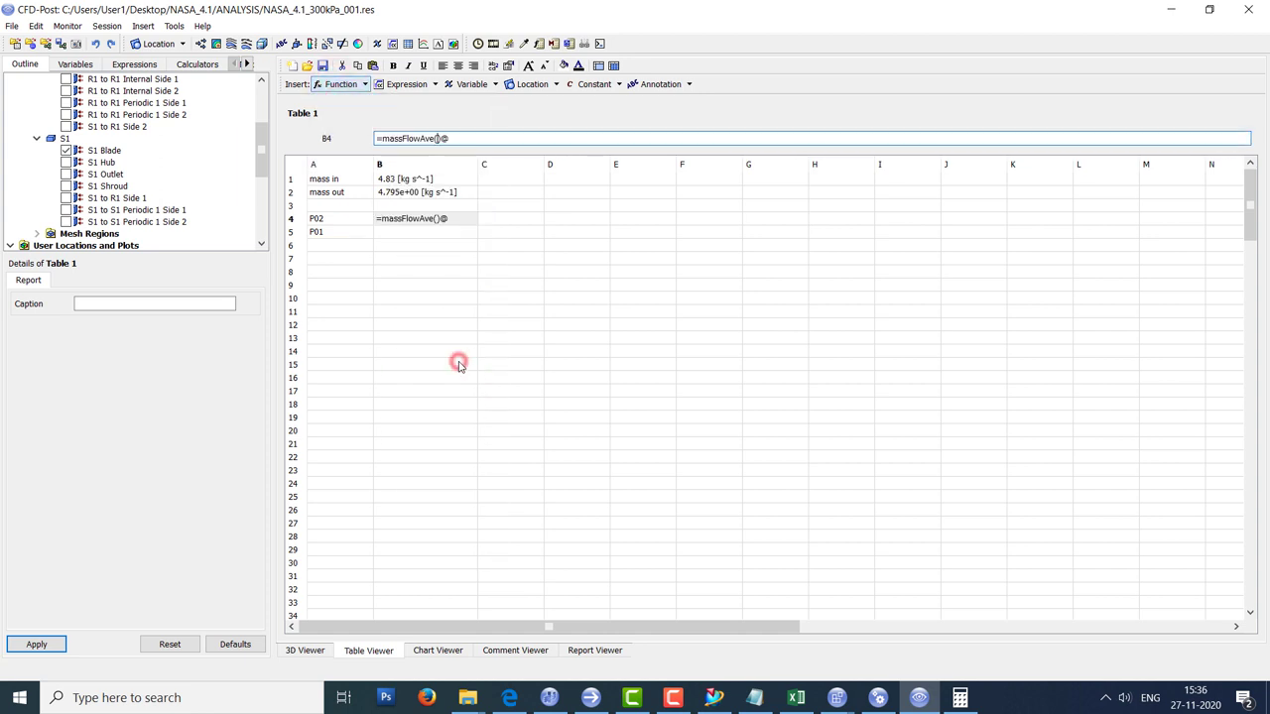
left_click(472, 84)
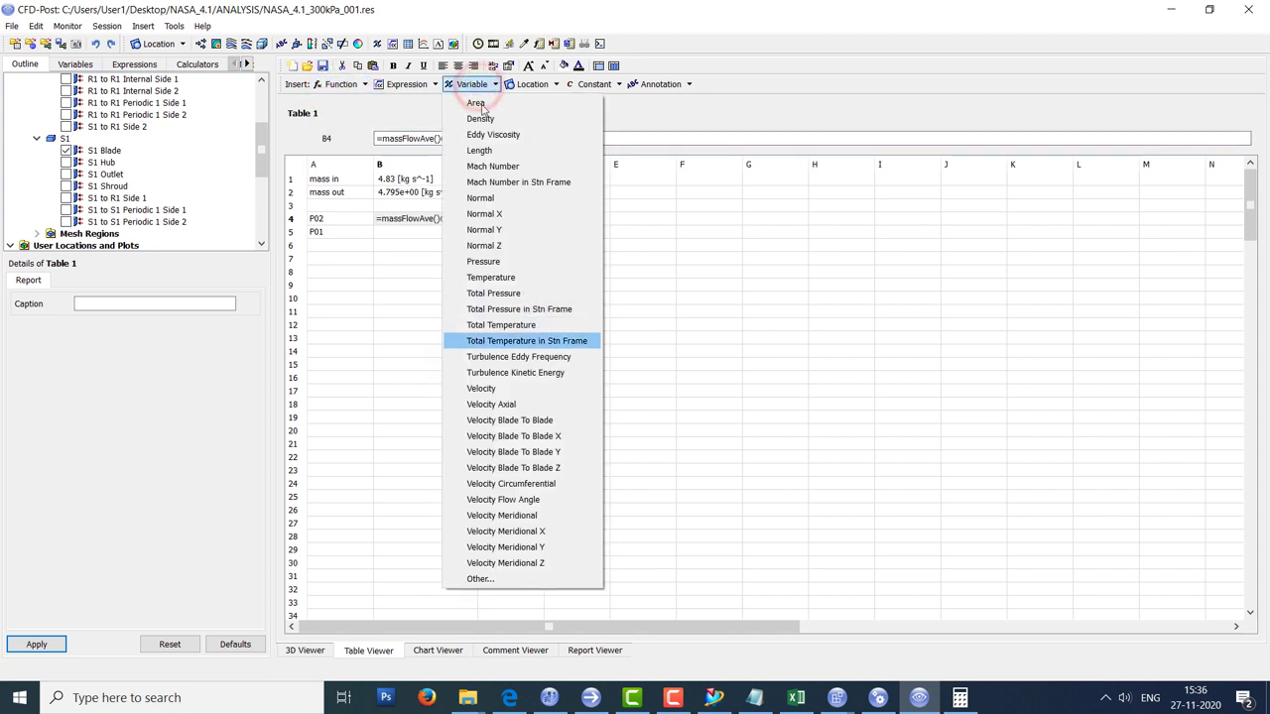
left_click(518, 308)
left_click(562, 139)
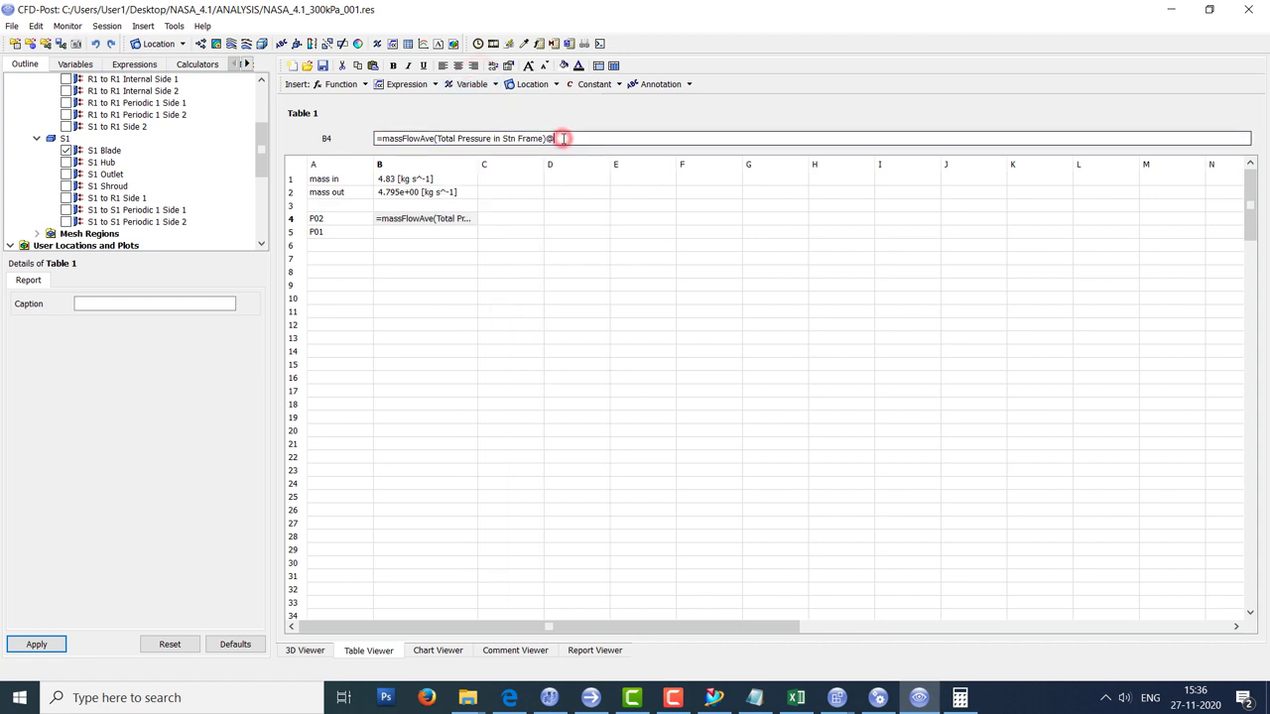
left_click(526, 85)
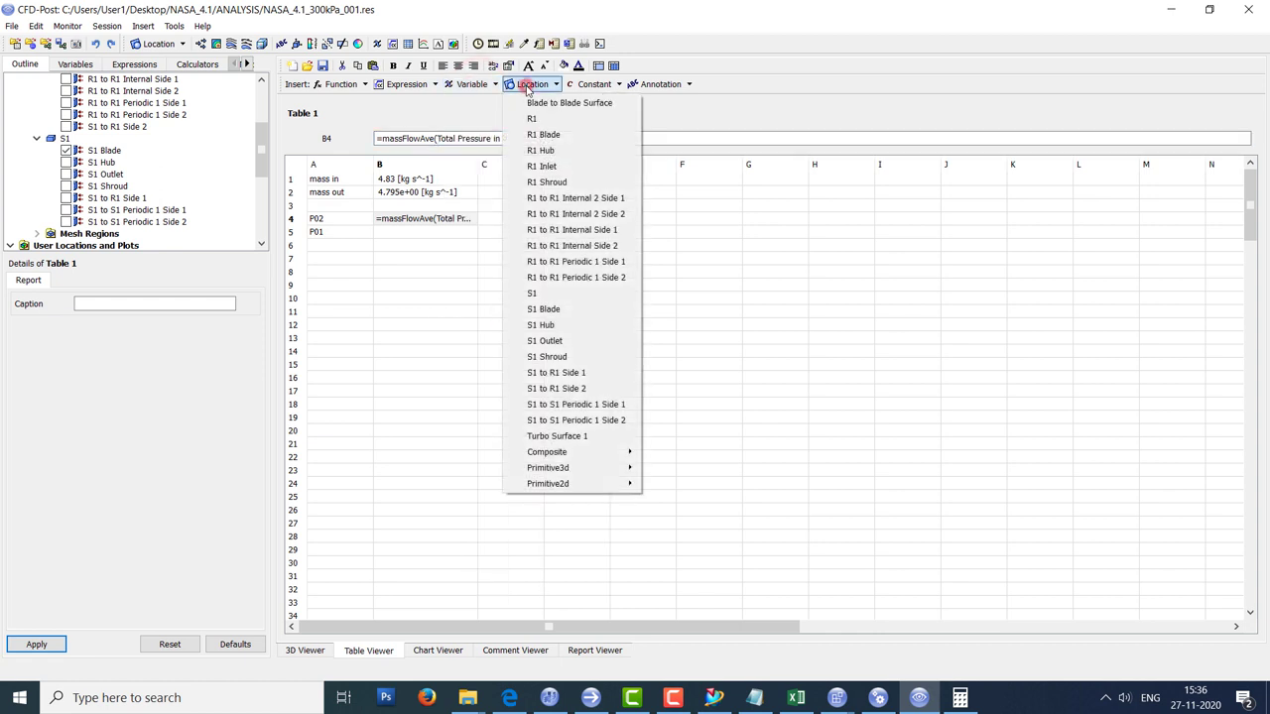
left_click(558, 342)
key("Return")
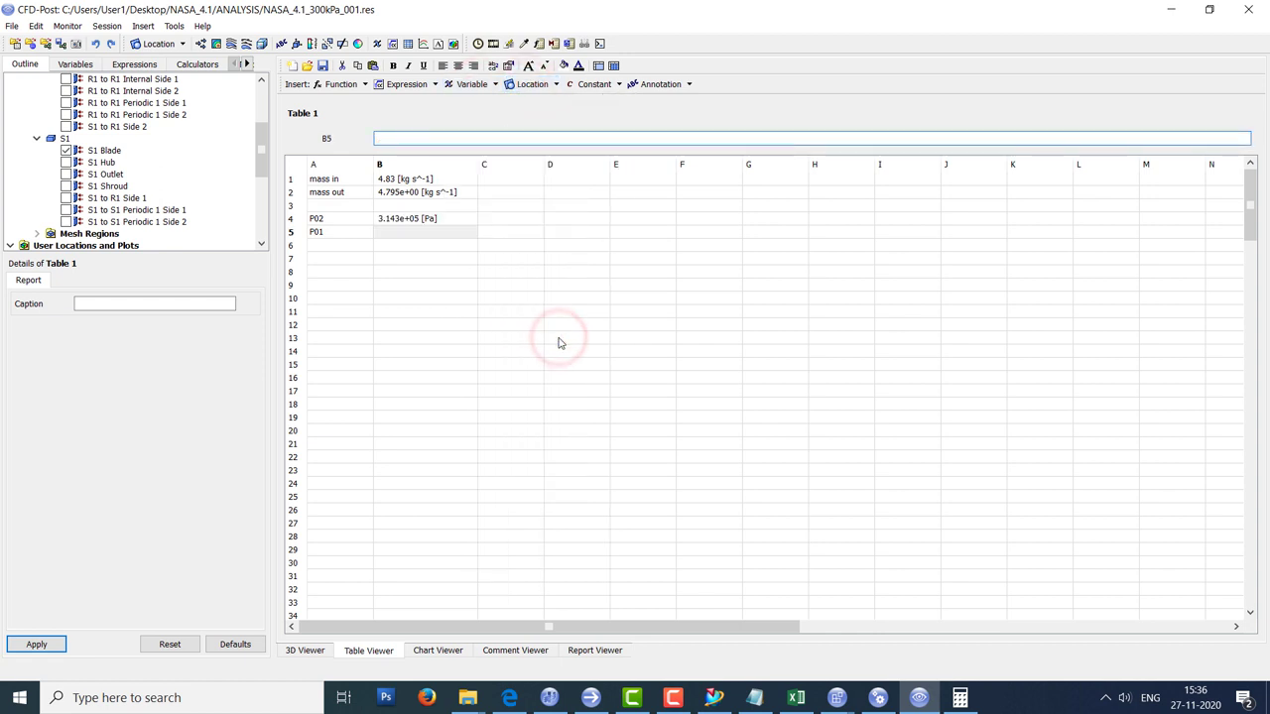
left_click(404, 220)
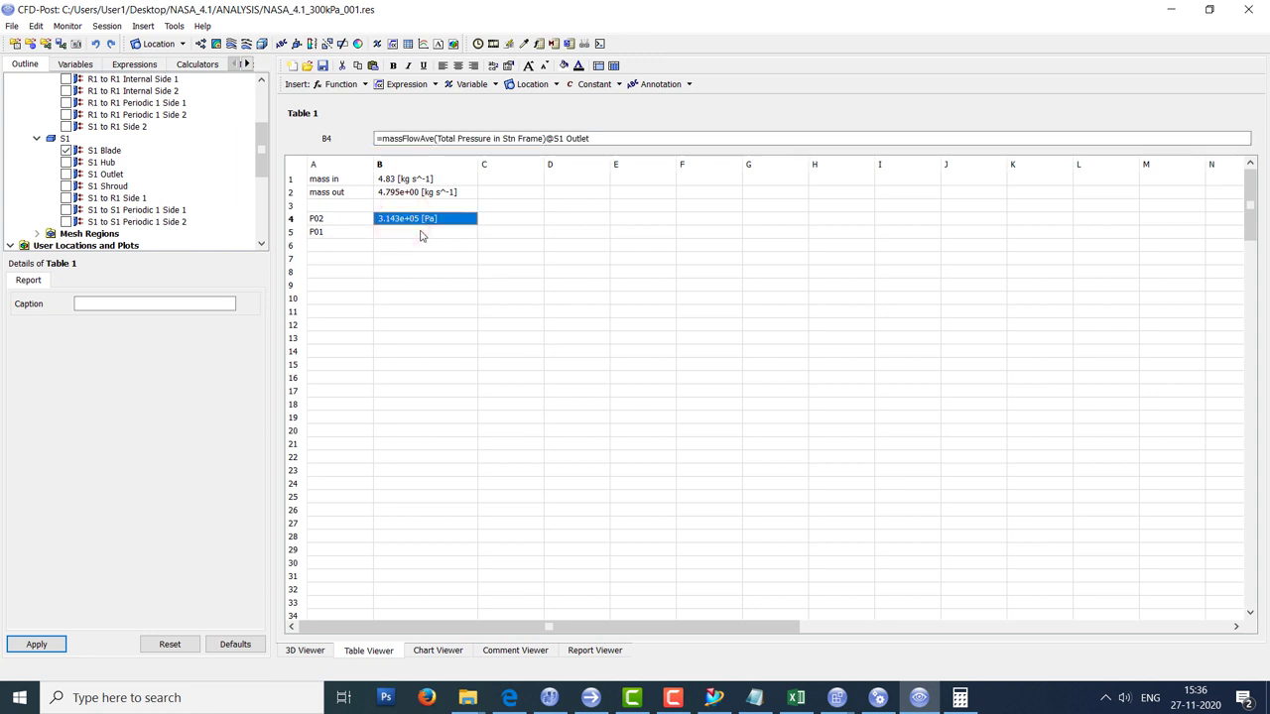
left_click(421, 235)
type("=massFlowAve(Total Pressure in Stn Frame)@S1 Outlet")
left_click(421, 238)
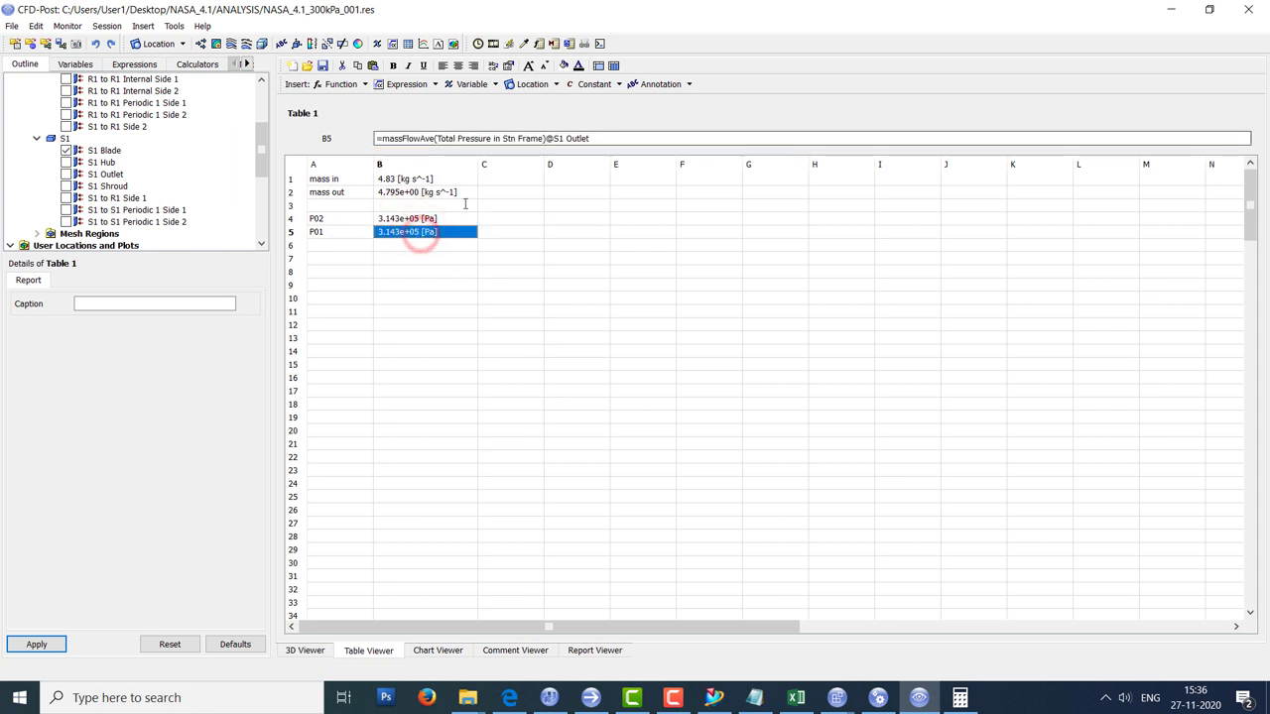
left_click(556, 138)
key("BackSpace")
type("R")
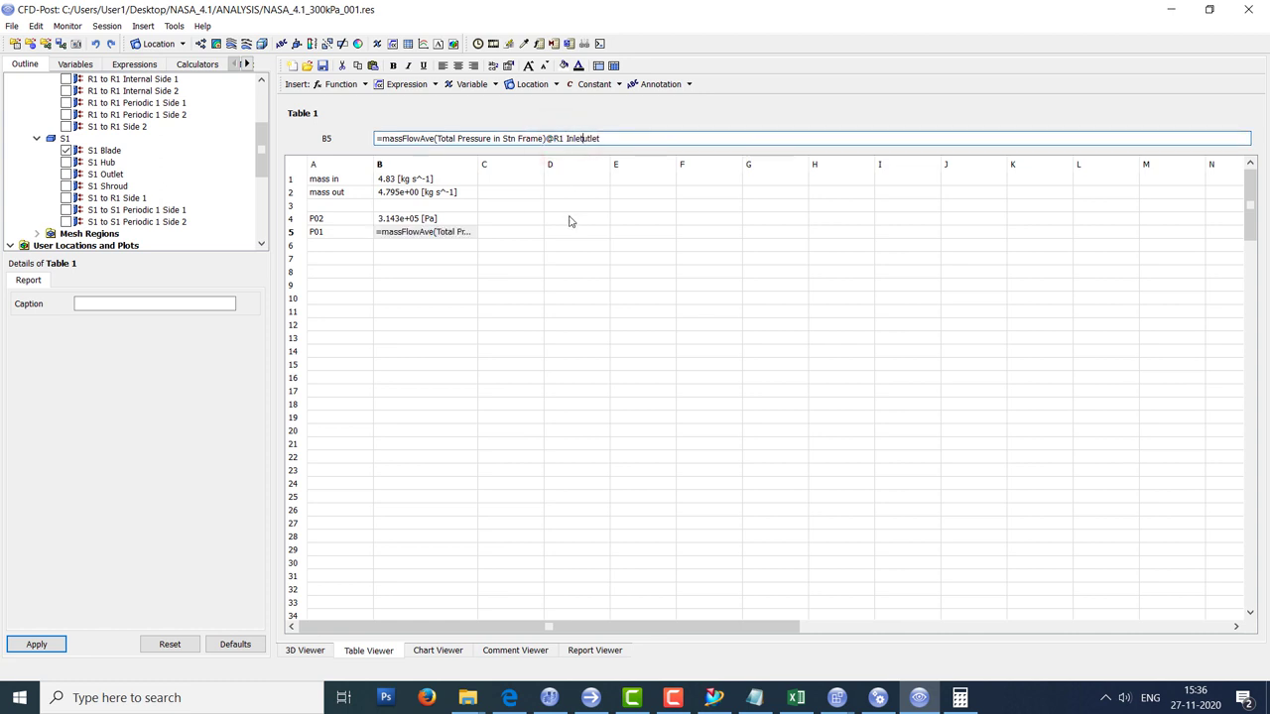
key("Return")
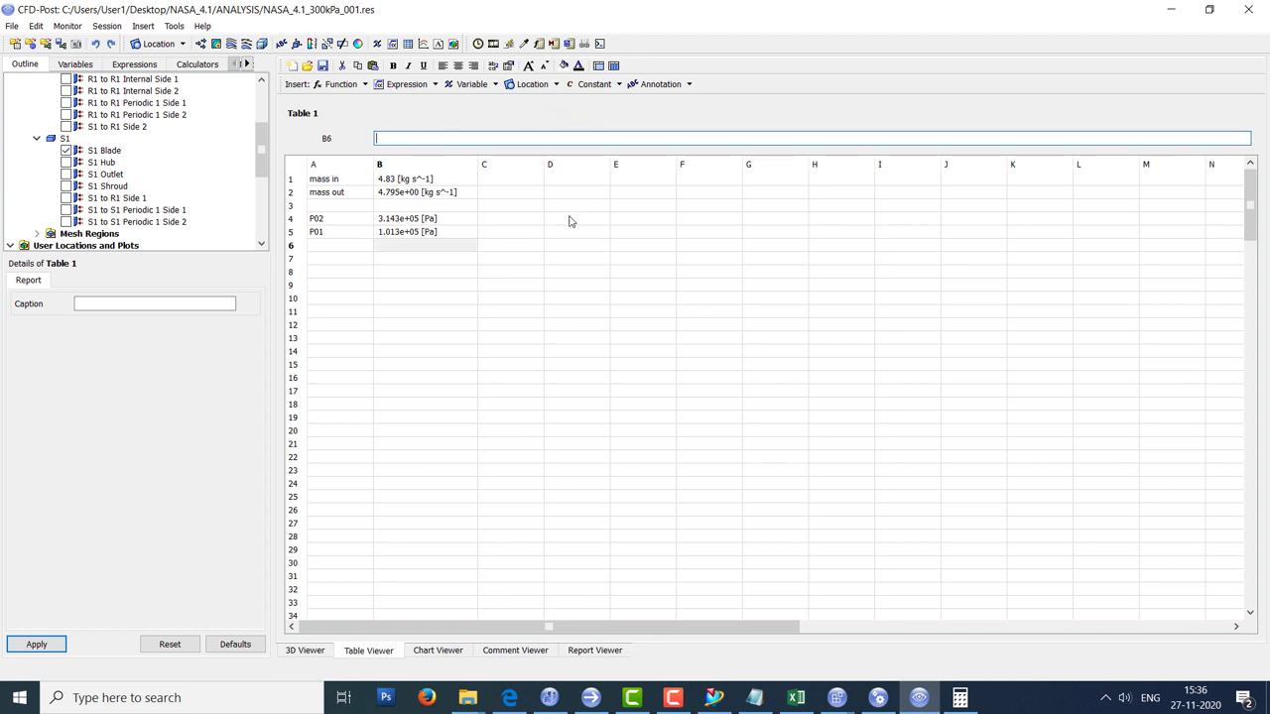
Label cell A7 as PR for the pressure ratio of P02 to P01.
left_click_drag(420, 222, 418, 237)
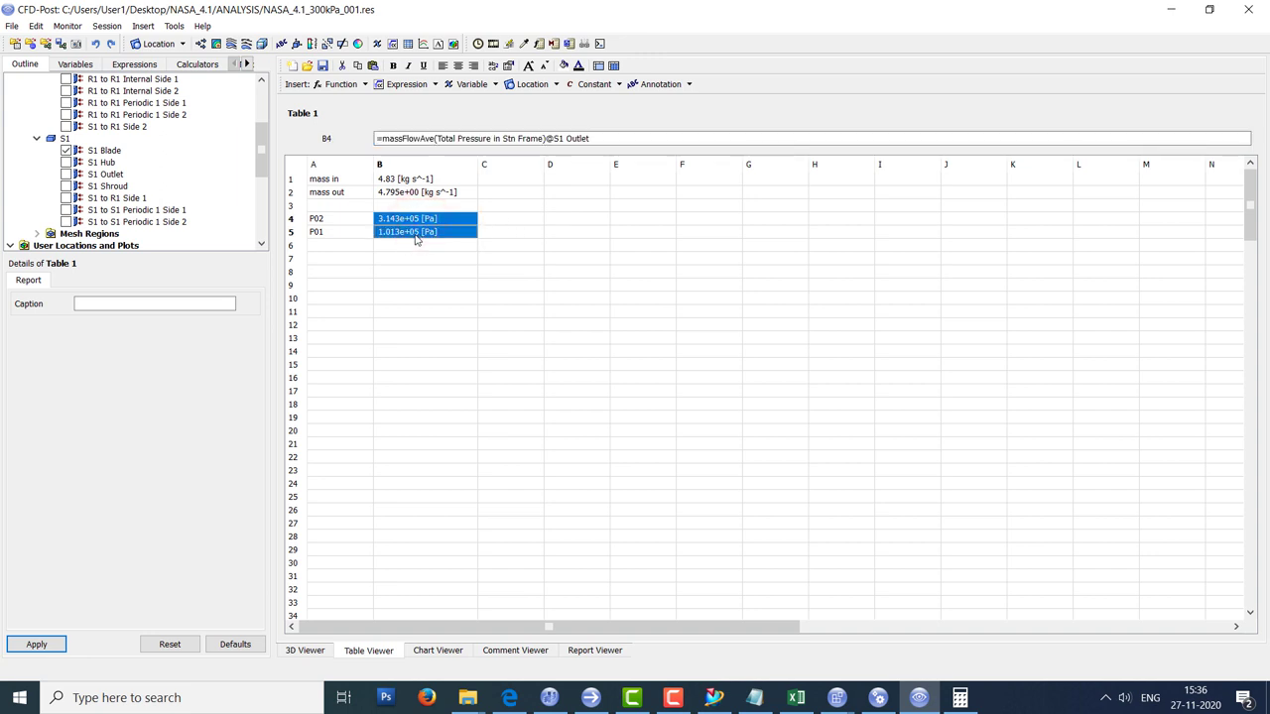
left_click(322, 258)
type("PR")
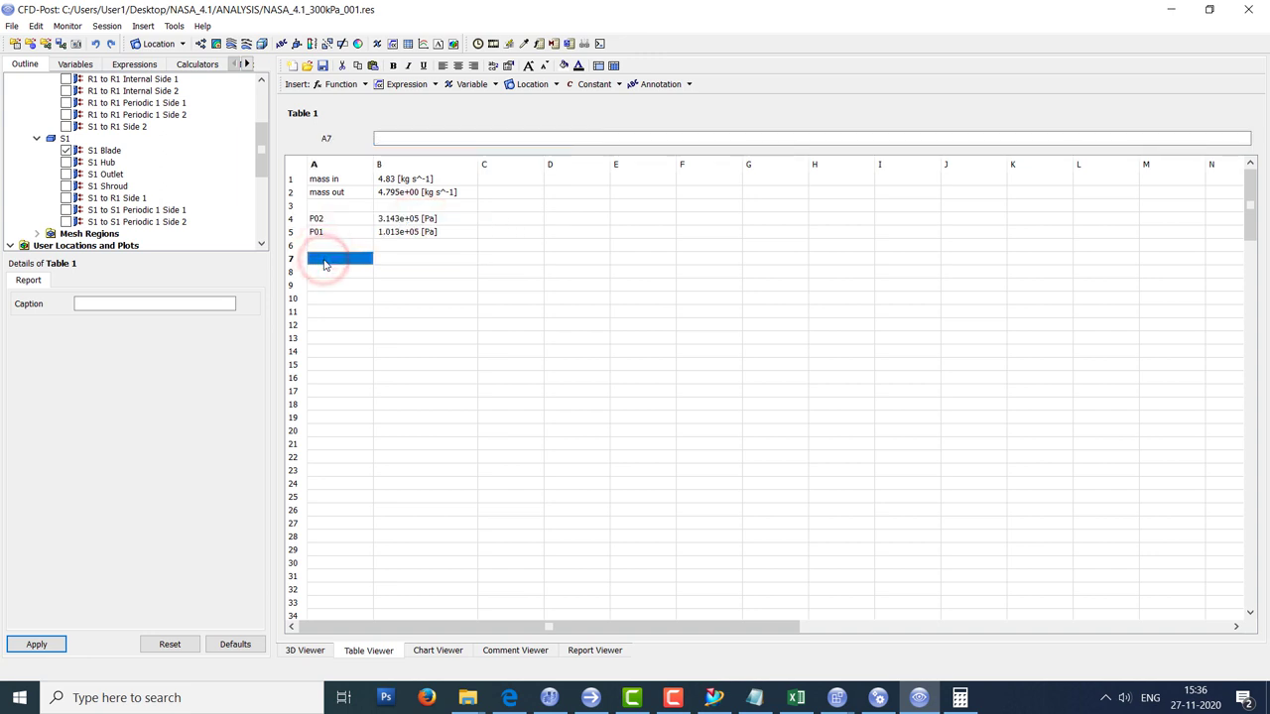
key("Tab")
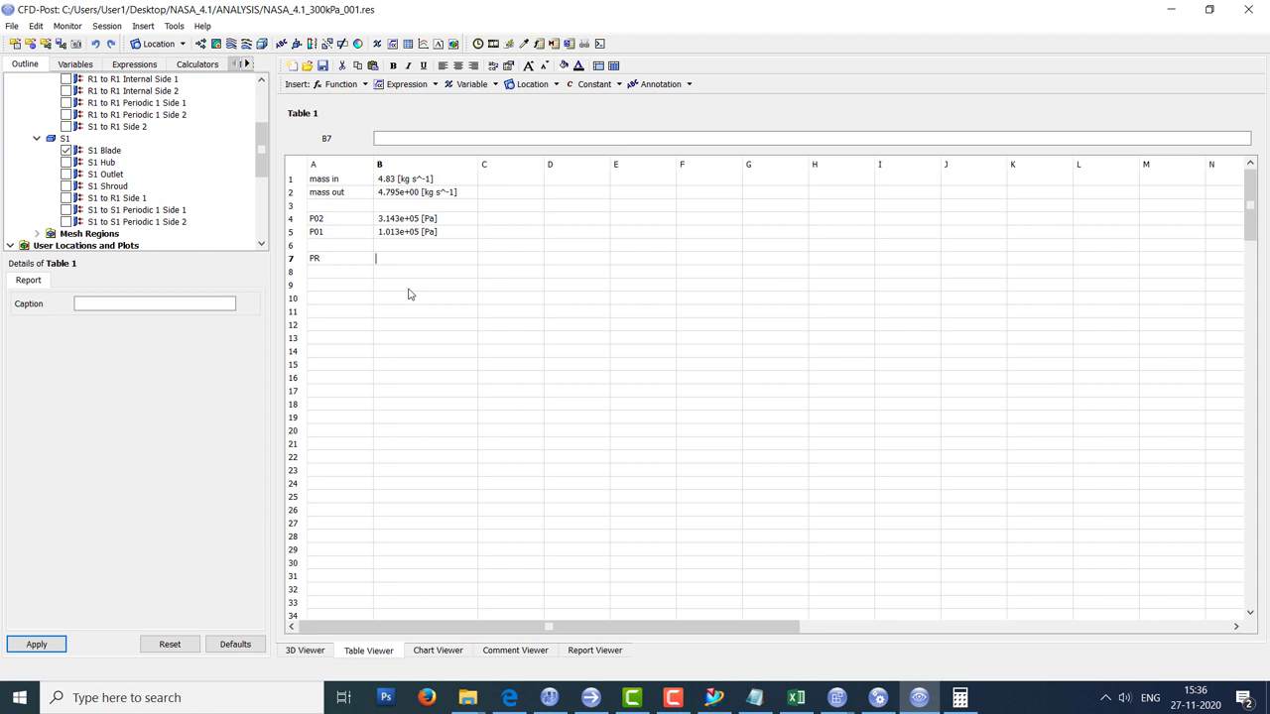
Divide 3.143 by 1.013 in Calculator and enter 3.12 as the PR value in cell B7.
left_click(960, 697)
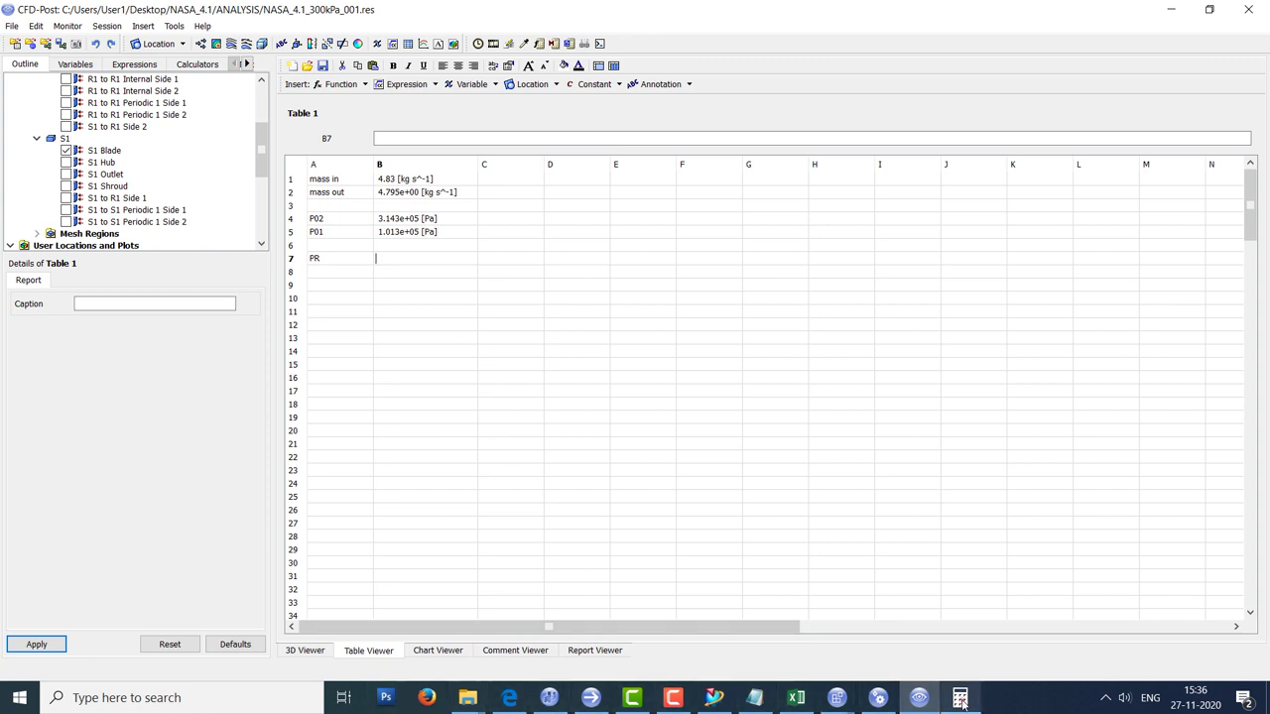
type("3.143")
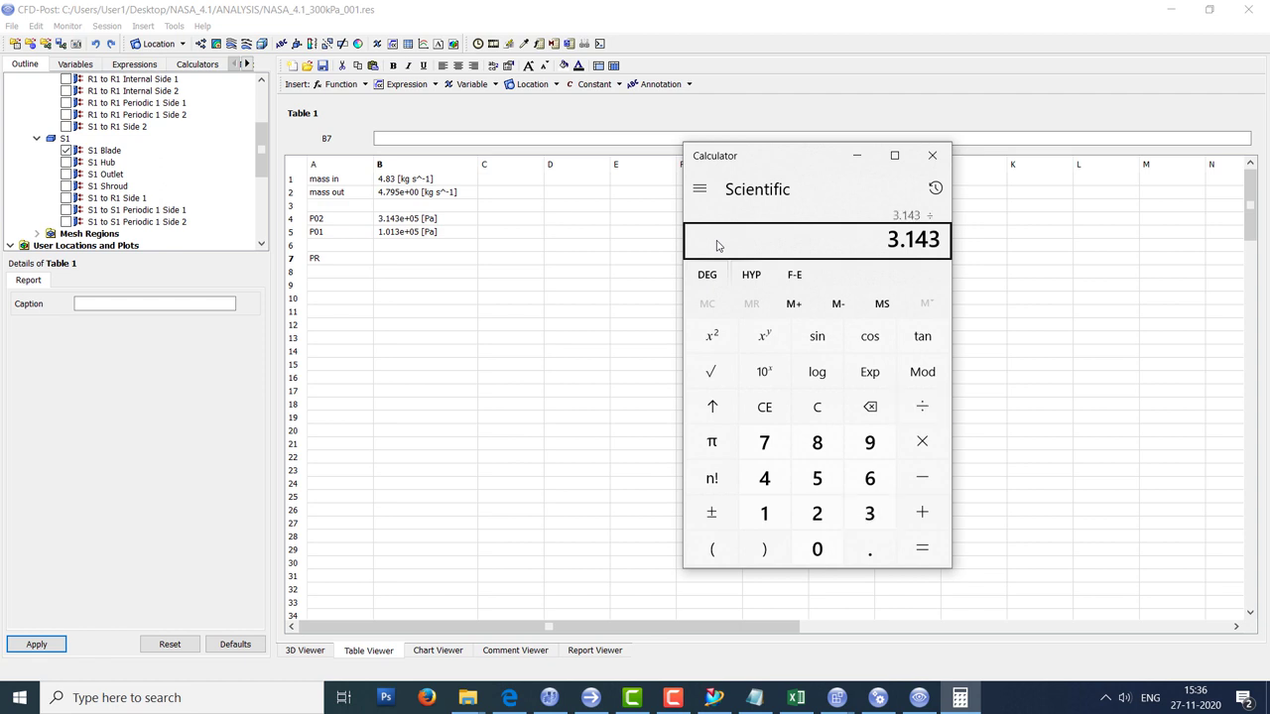
type("/1.013")
key("Return")
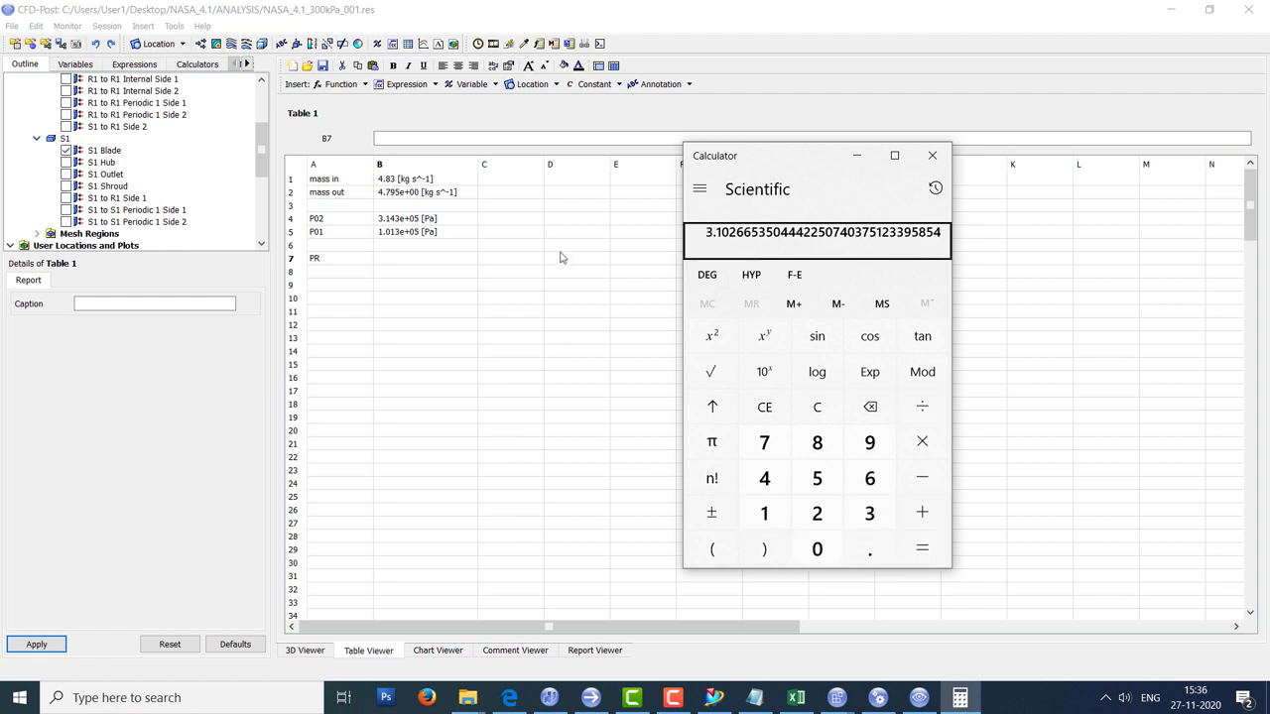
double_click(405, 262)
type("3.12")
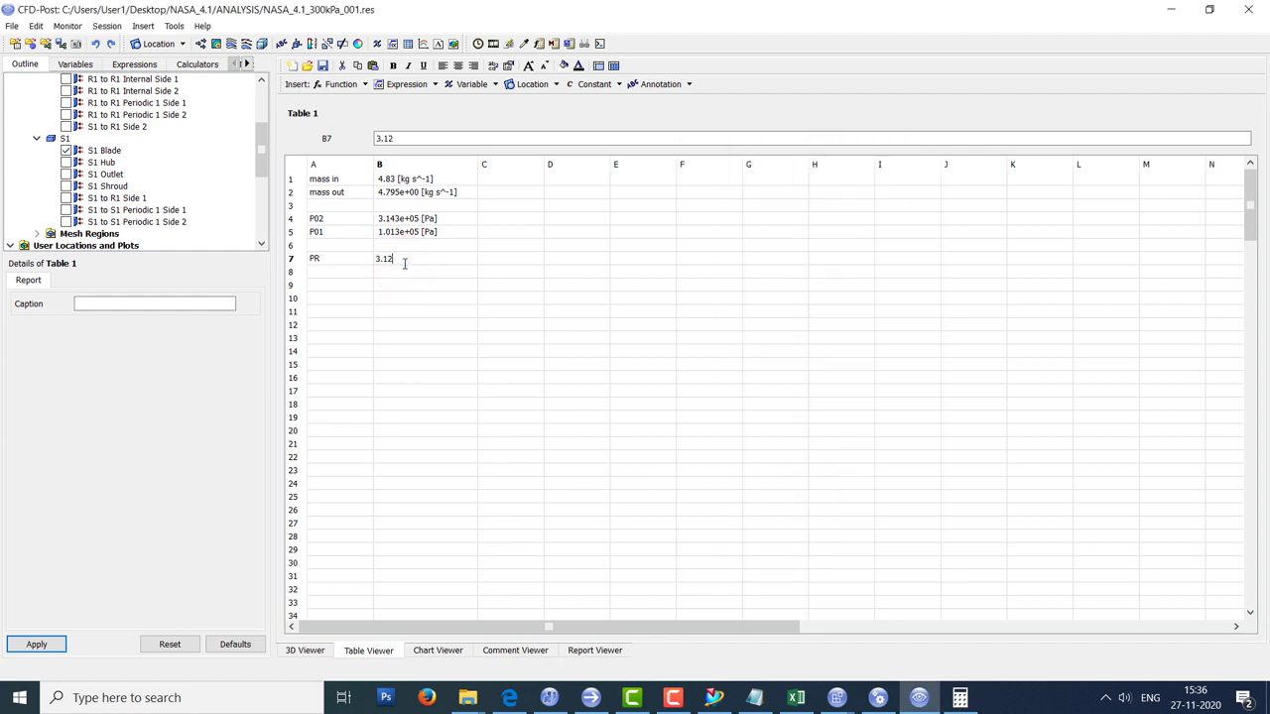
key("Return")
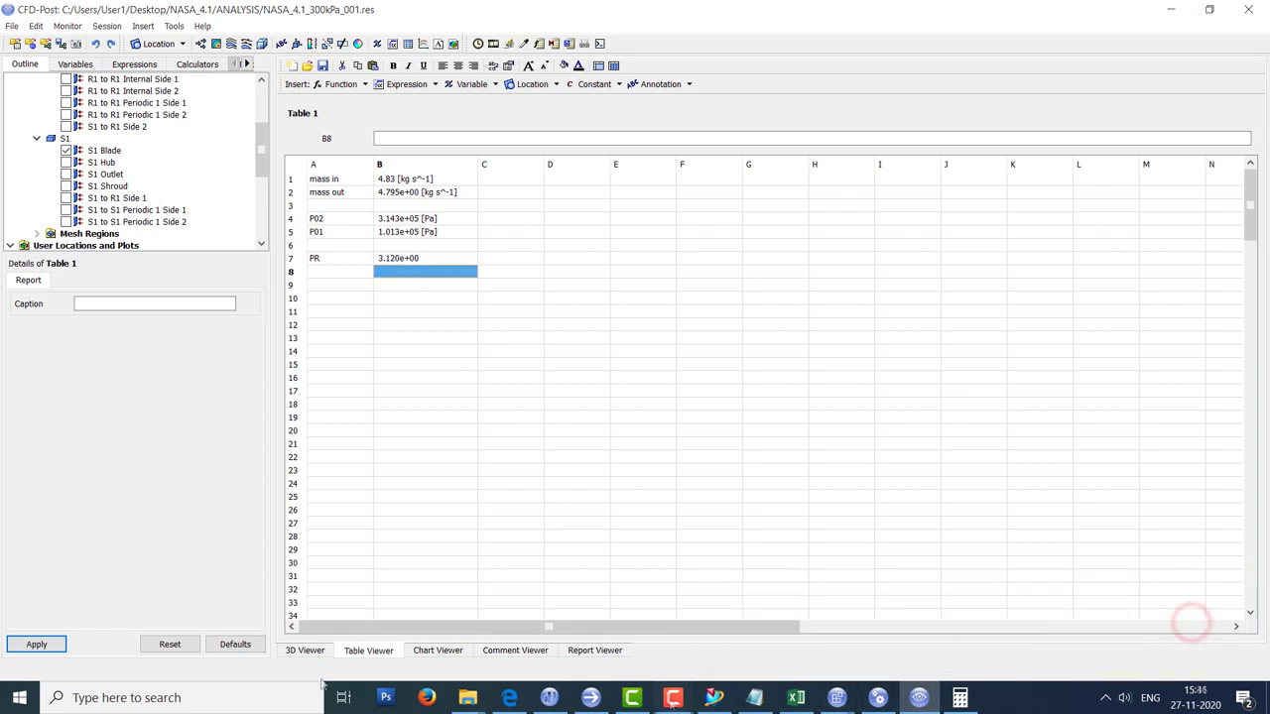
Inspect the compressor's Mach number contours in 3D and look up the performance maps in the reference paper open in Edge.
left_click(302, 651)
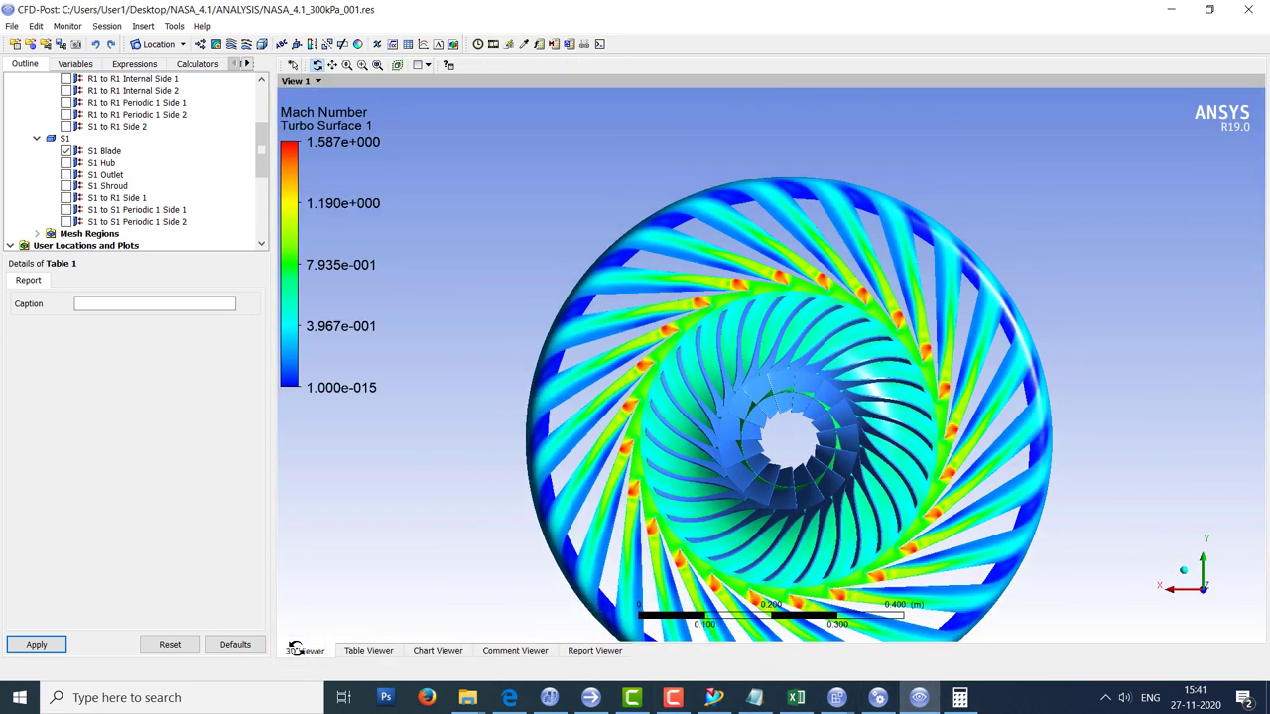
left_click_drag(555, 466, 734, 302)
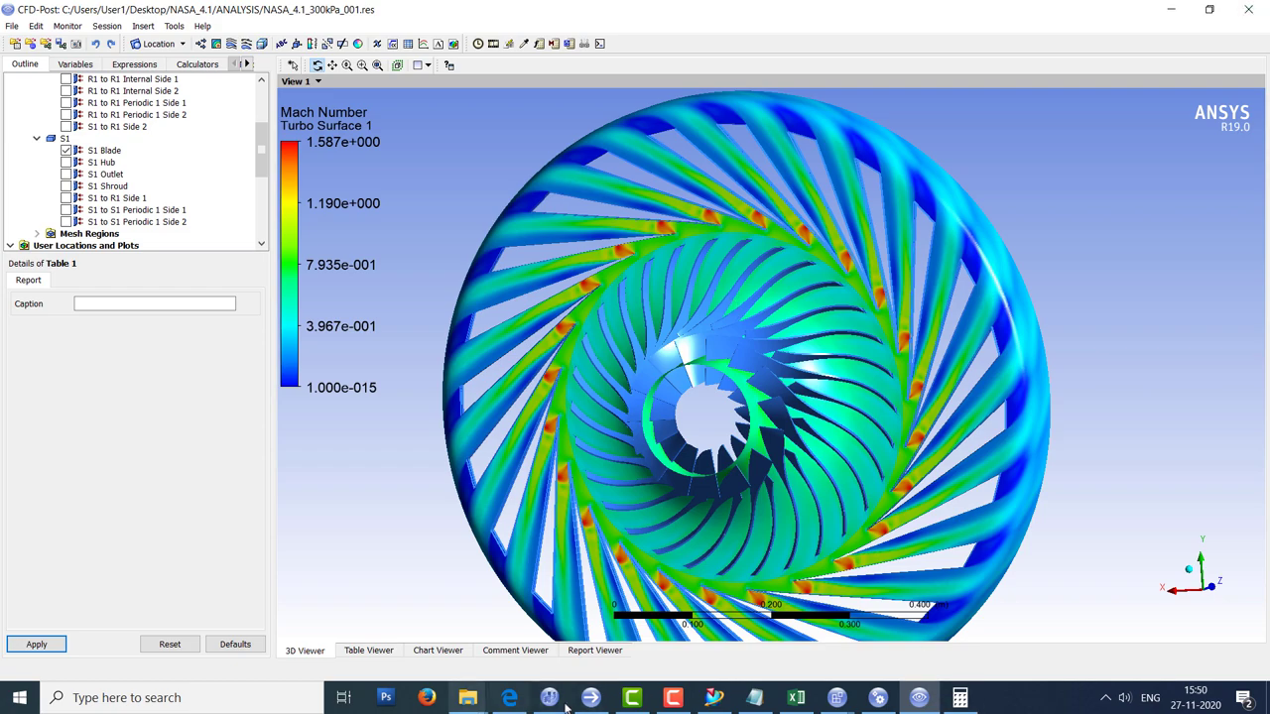
left_click(509, 697)
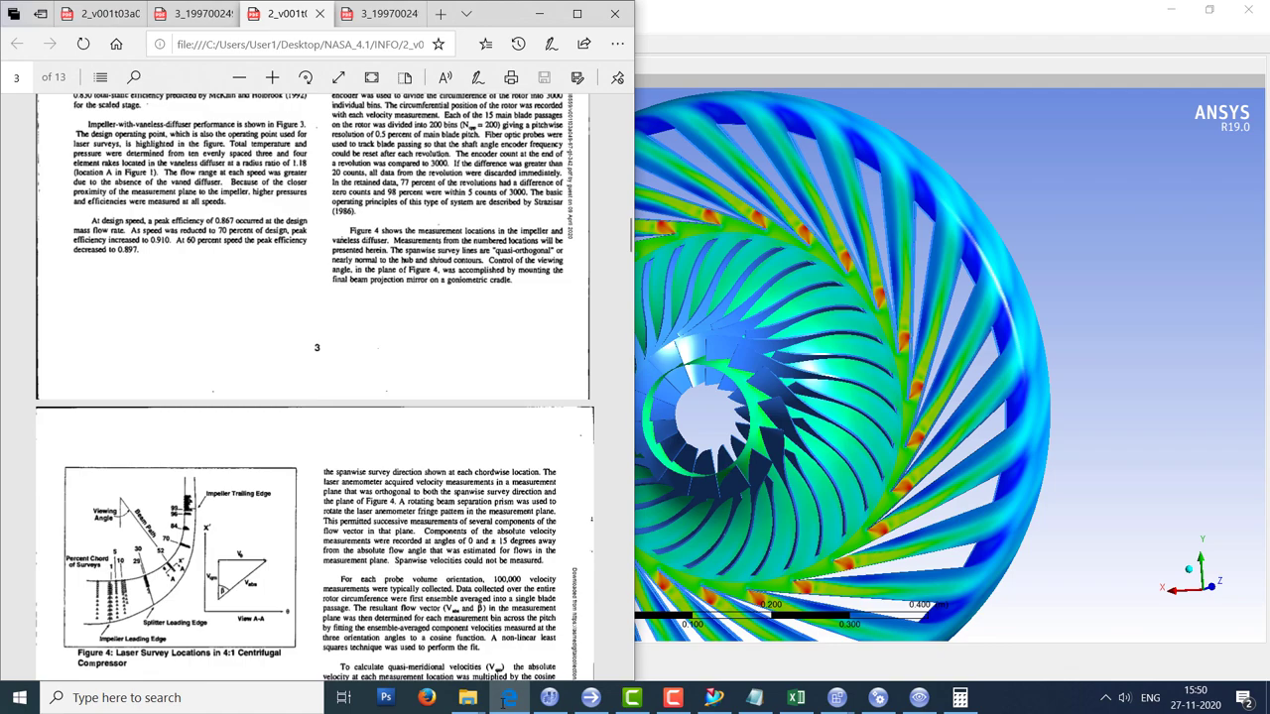
scroll(325, 403, "up", 7)
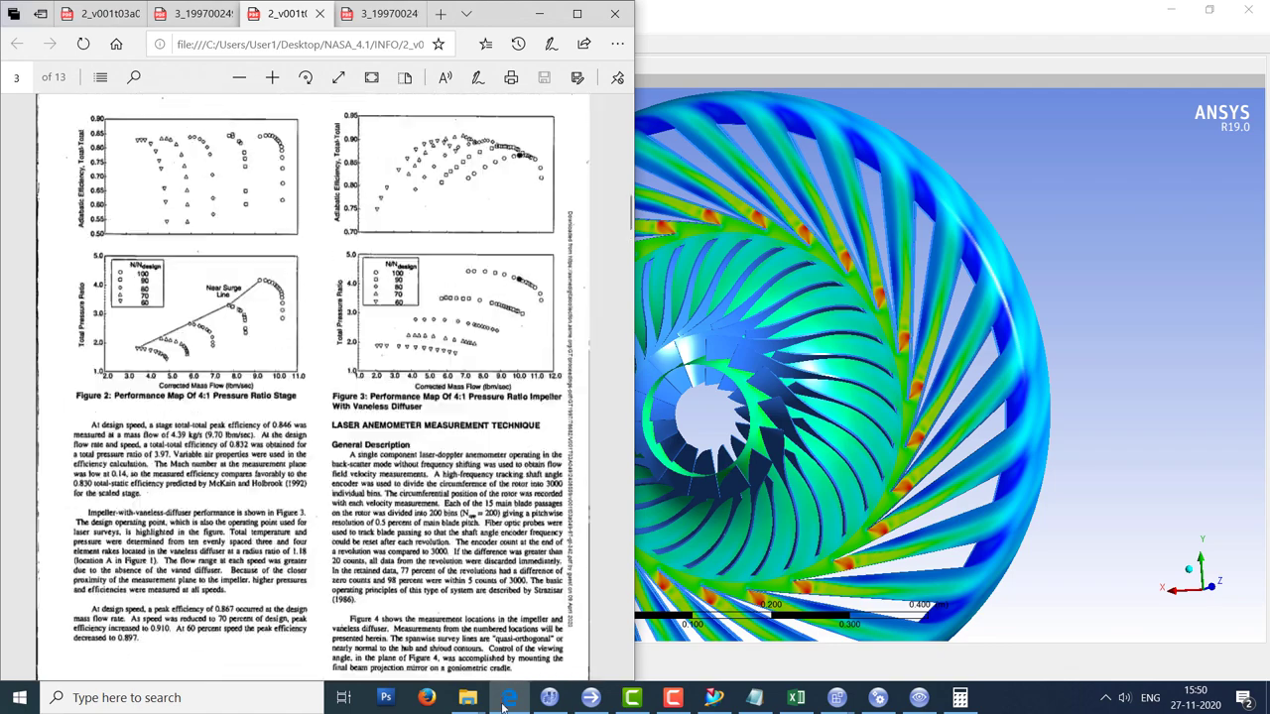
scroll(326, 404, "down", 5)
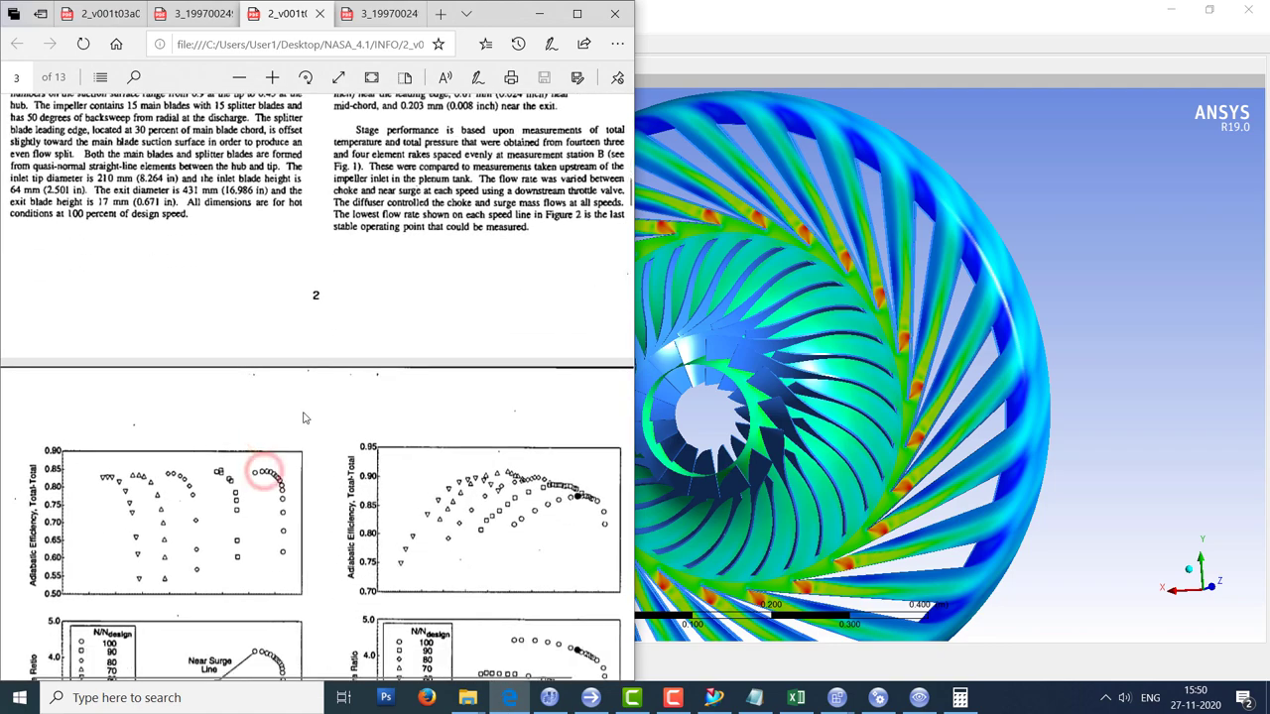
Open NASA 4.1_Test_Data.xlsx from the ANALYSIS folder and find its full compressor map and efficiency charts.
left_click(467, 698)
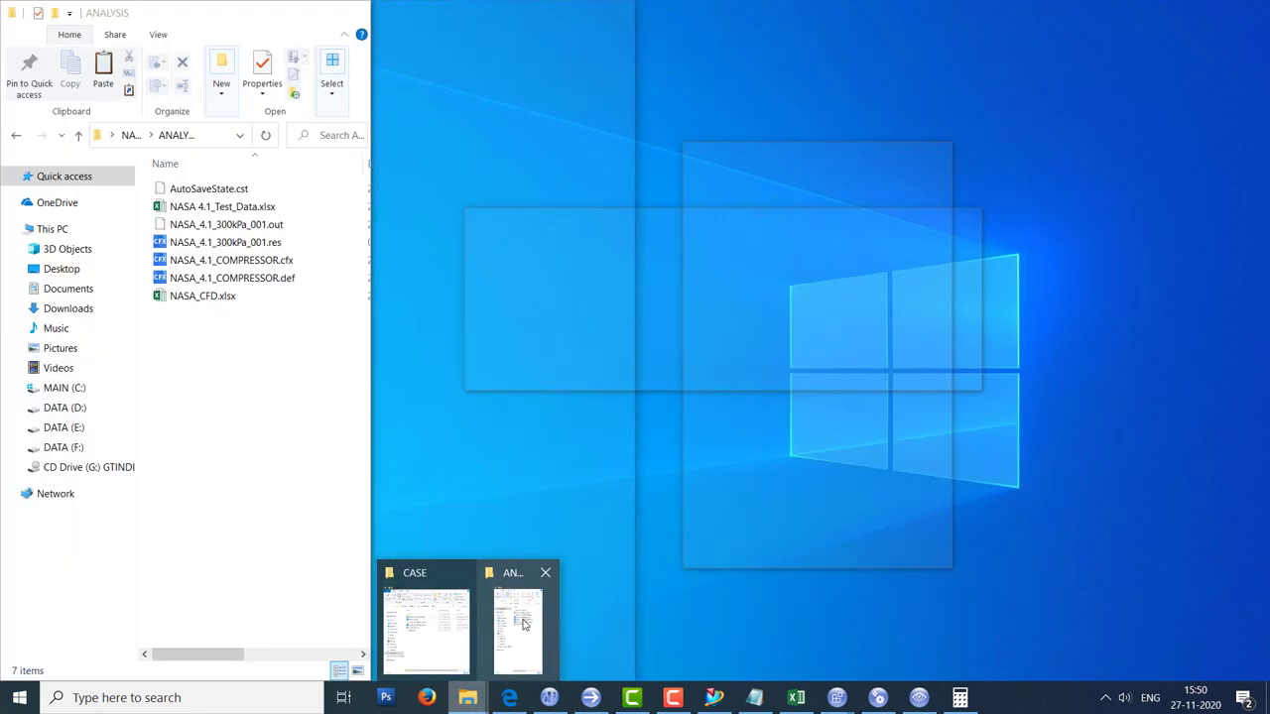
left_click(519, 635)
left_click_drag(204, 28, 904, 28)
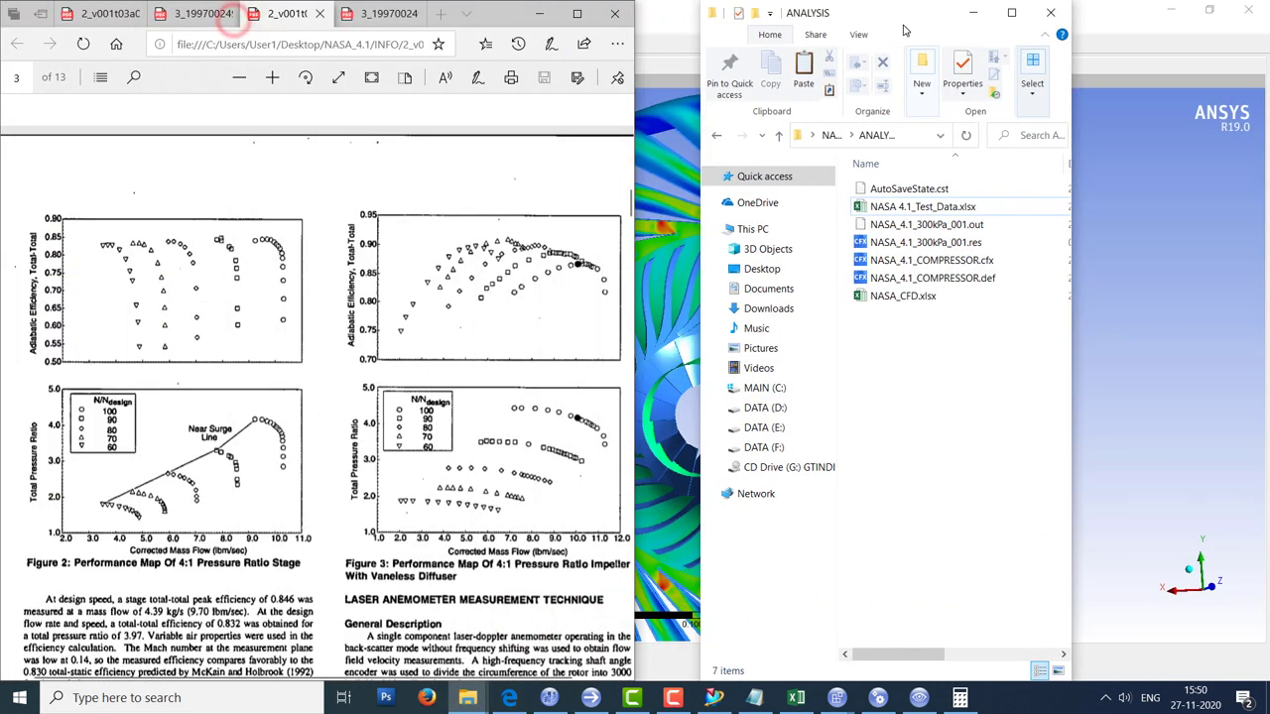
left_click(891, 208)
double_click(891, 208)
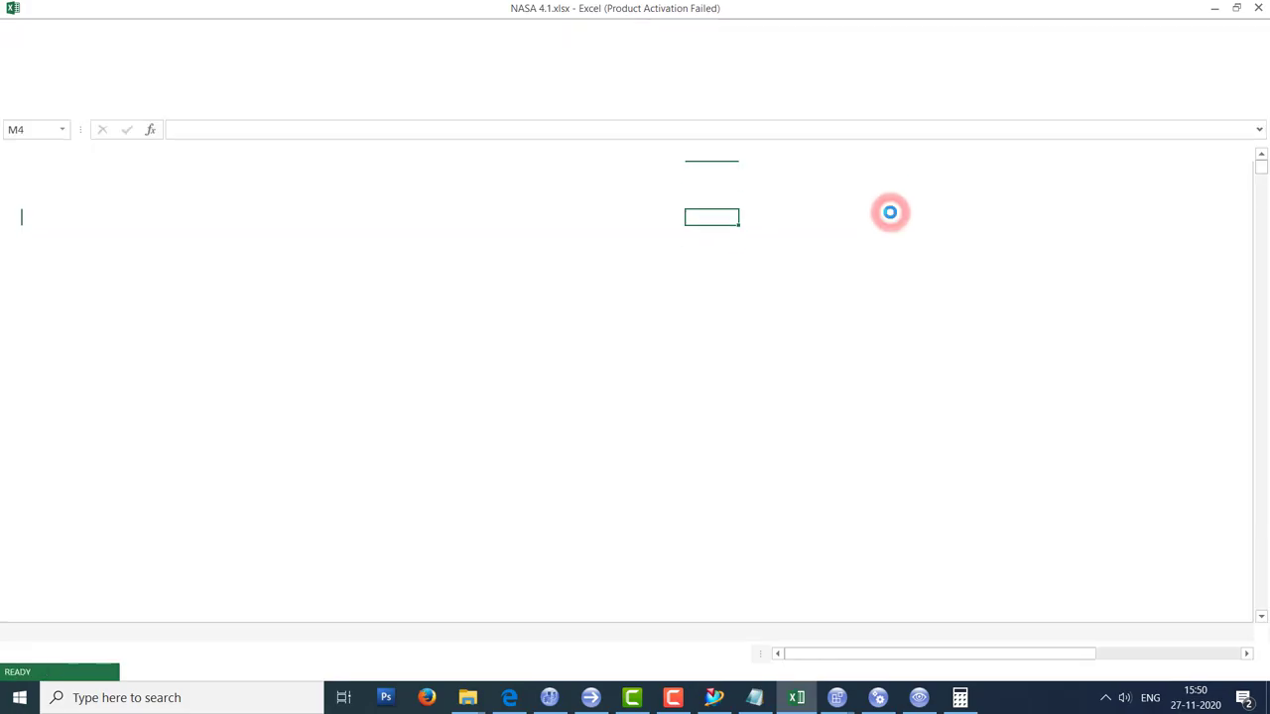
scroll(890, 213, "down", 10)
scroll(890, 212, "down", 4)
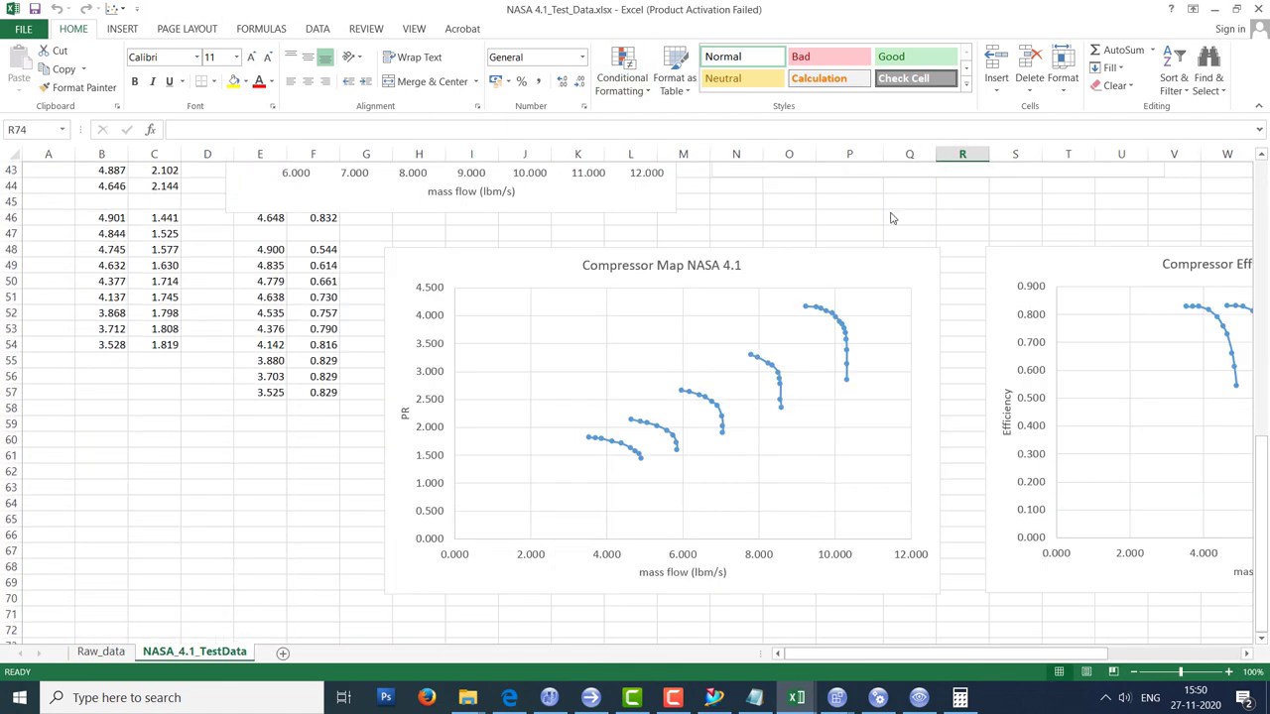
scroll(842, 655, "right", 3)
Place the test data workbook side by side with the reference paper and minimise the NASA 4.1 workbook.
left_click(901, 14)
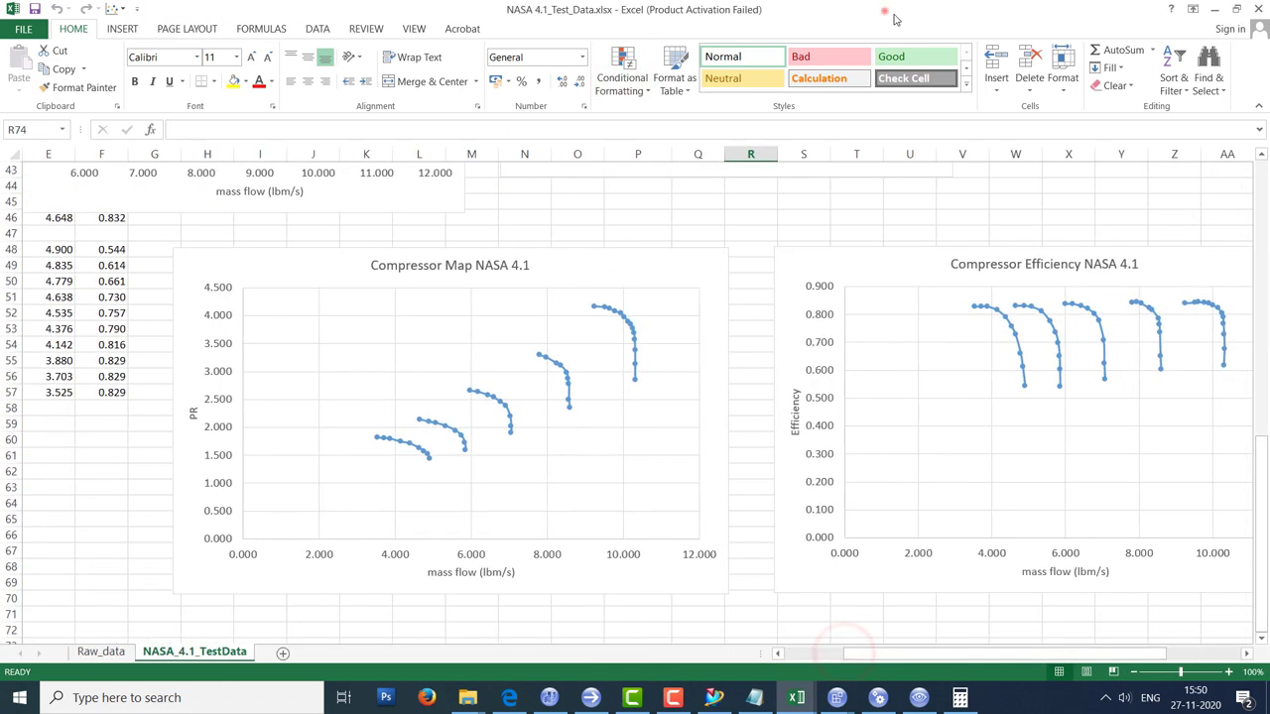
key("super+Right")
key("Return")
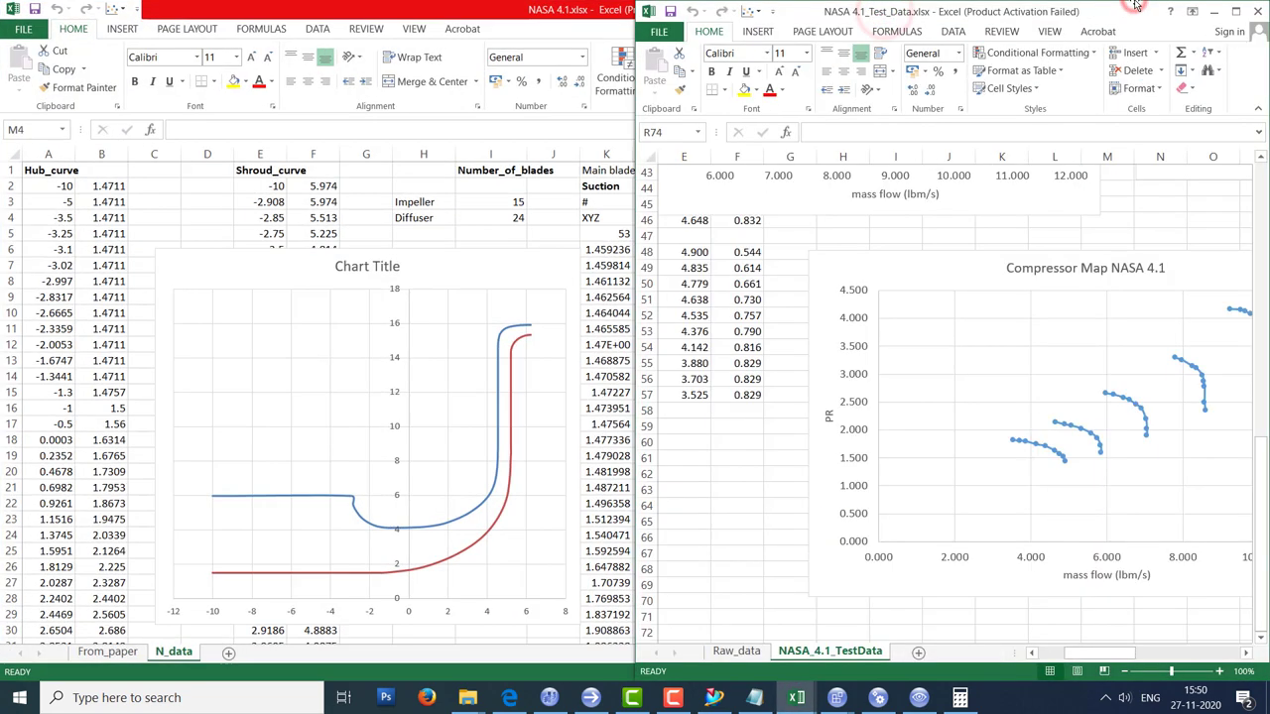
double_click(604, 14)
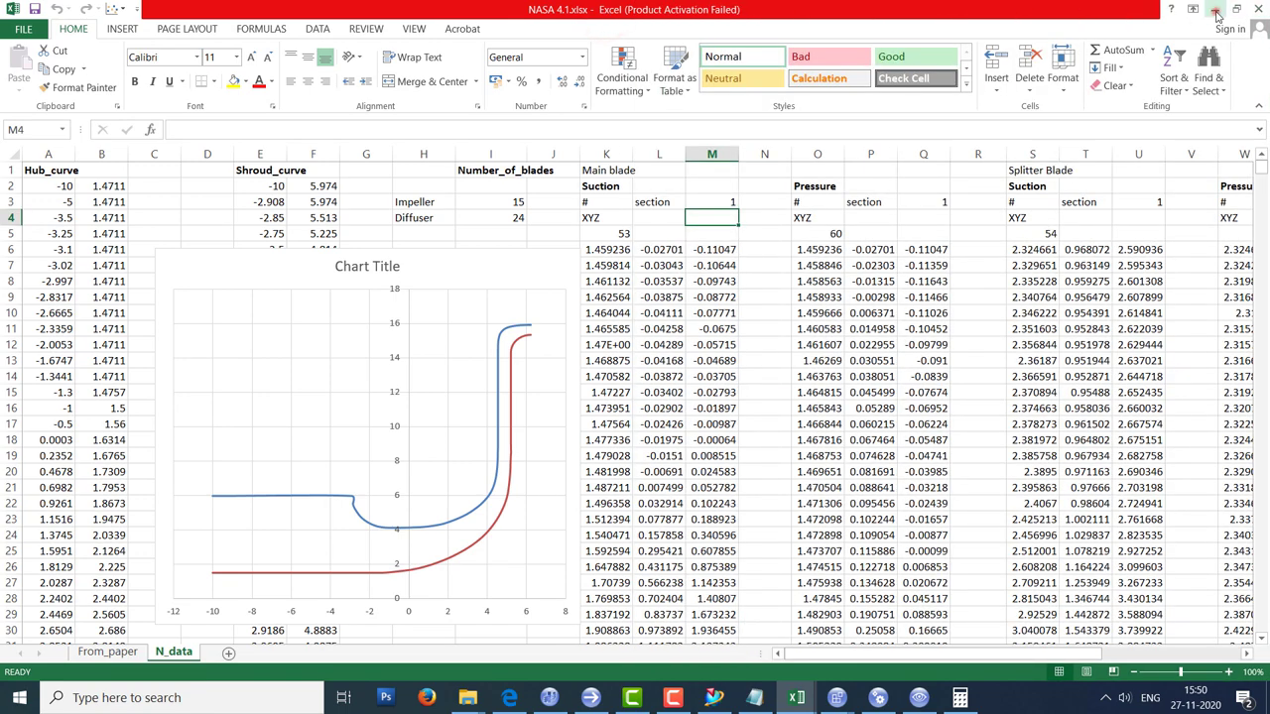
left_click(1215, 10)
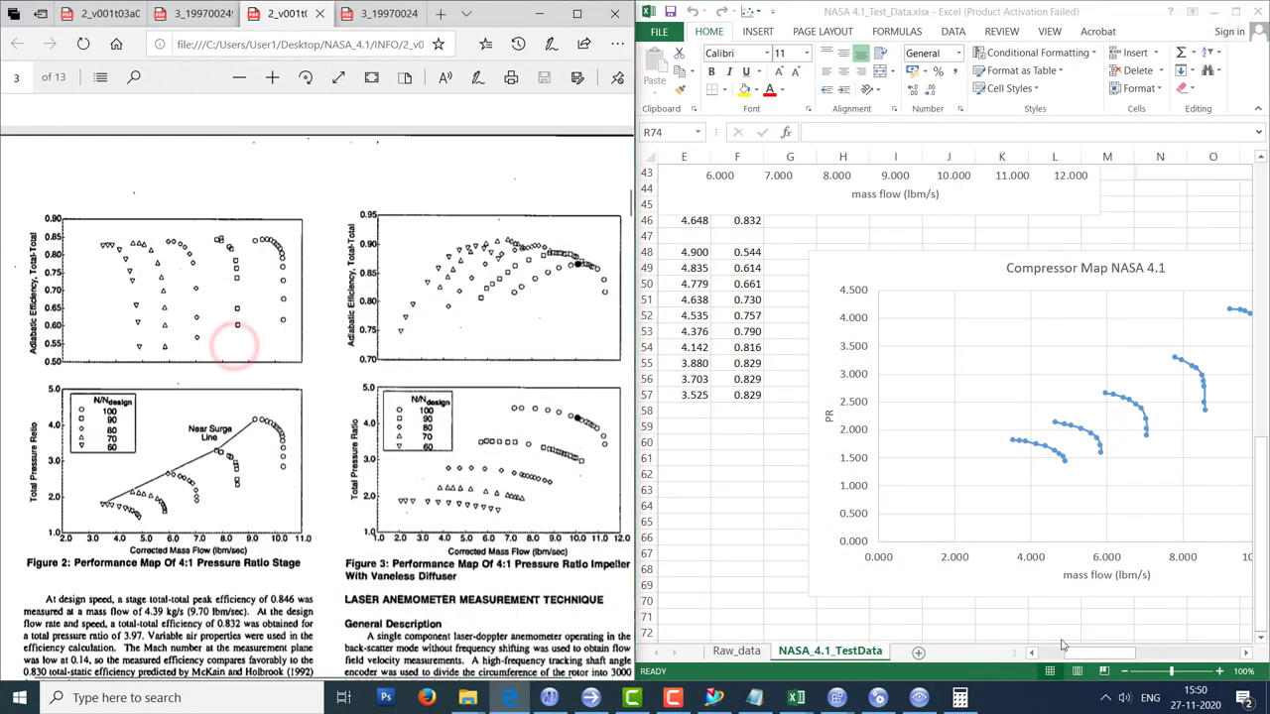
Compare the workbook's Compressor Map and Compressor Efficiency charts with the stage performance curves in Figure 2 of the paper.
left_click_drag(1093, 653, 1130, 655)
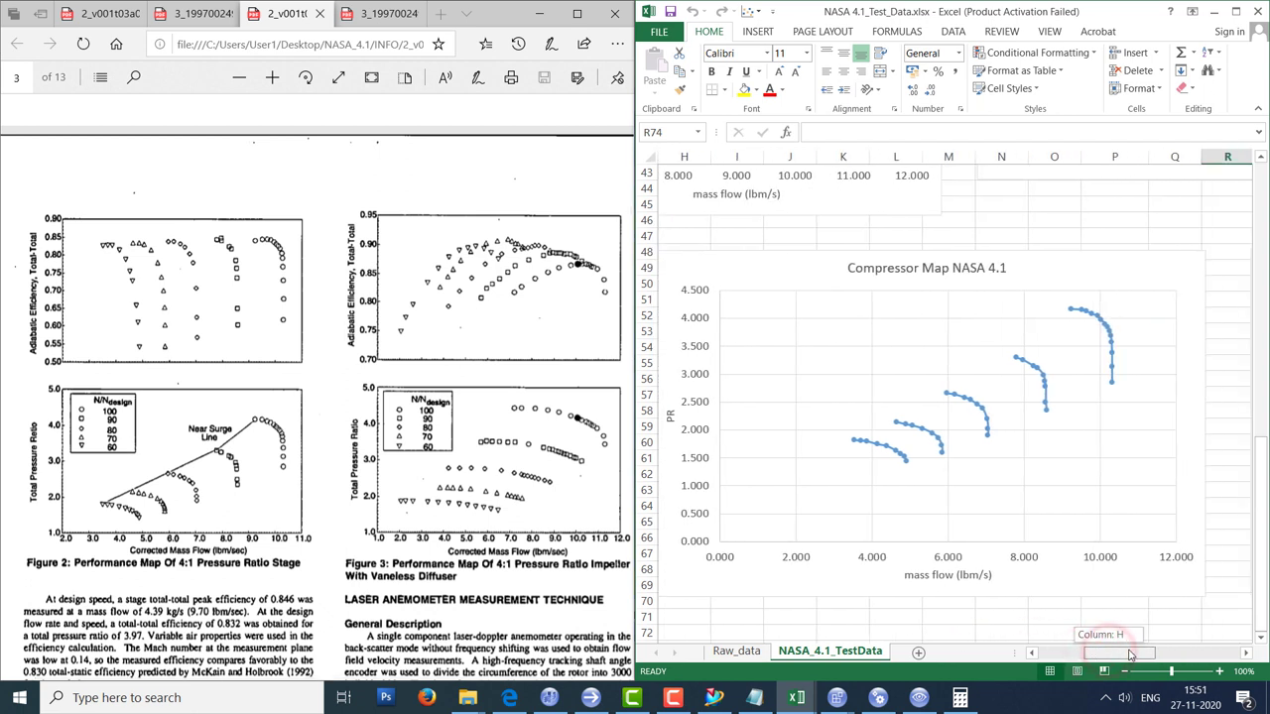
left_click(296, 344)
scroll(296, 344, "up", 2)
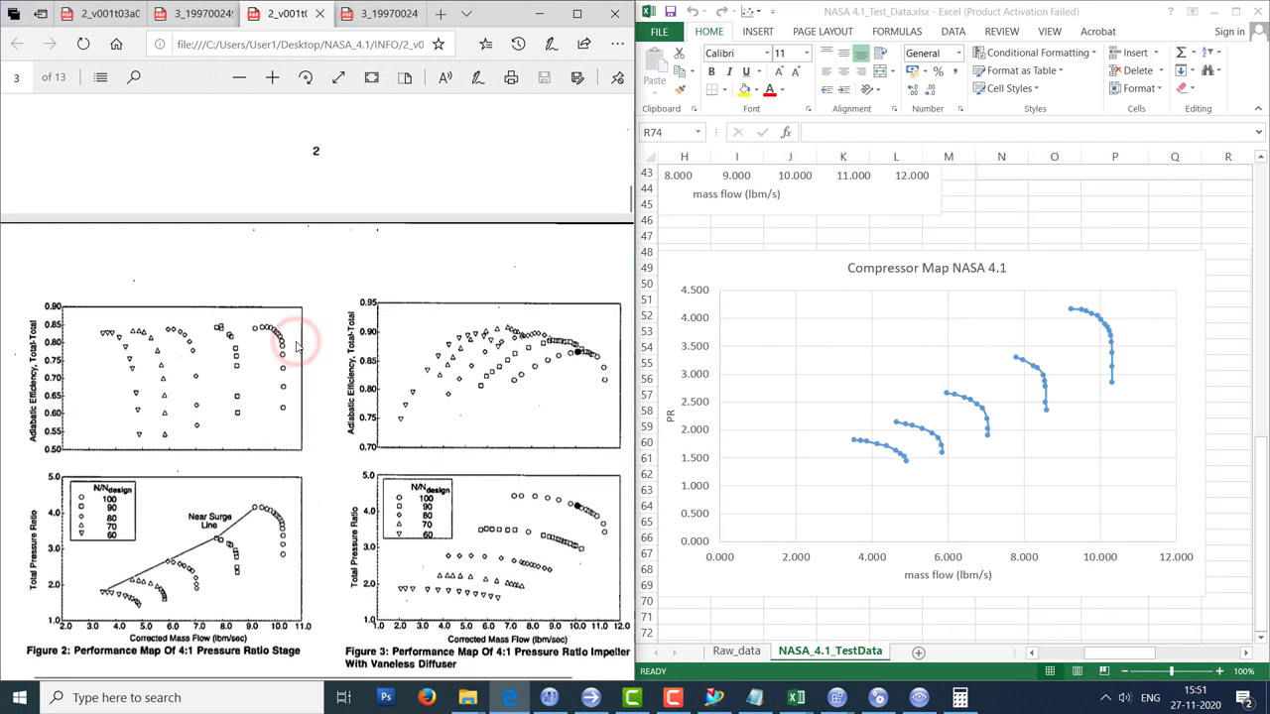
left_click(804, 261)
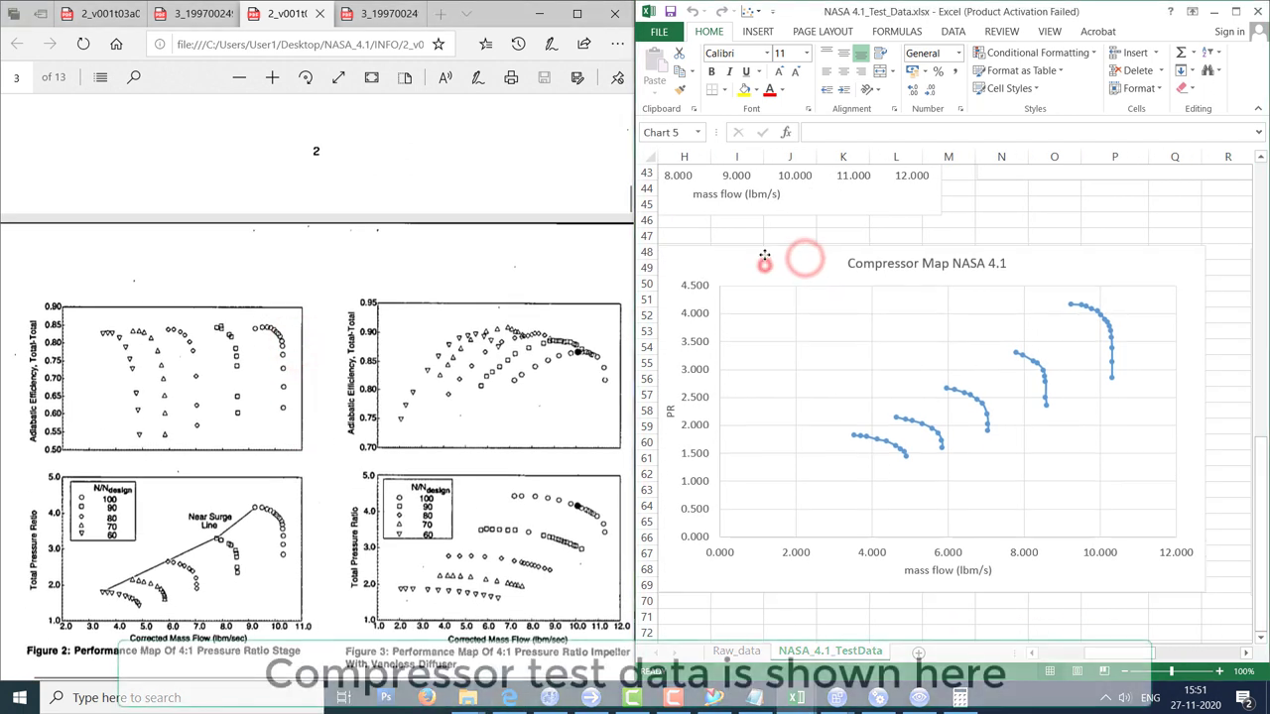
left_click(168, 571)
scroll(169, 573, "down", 2)
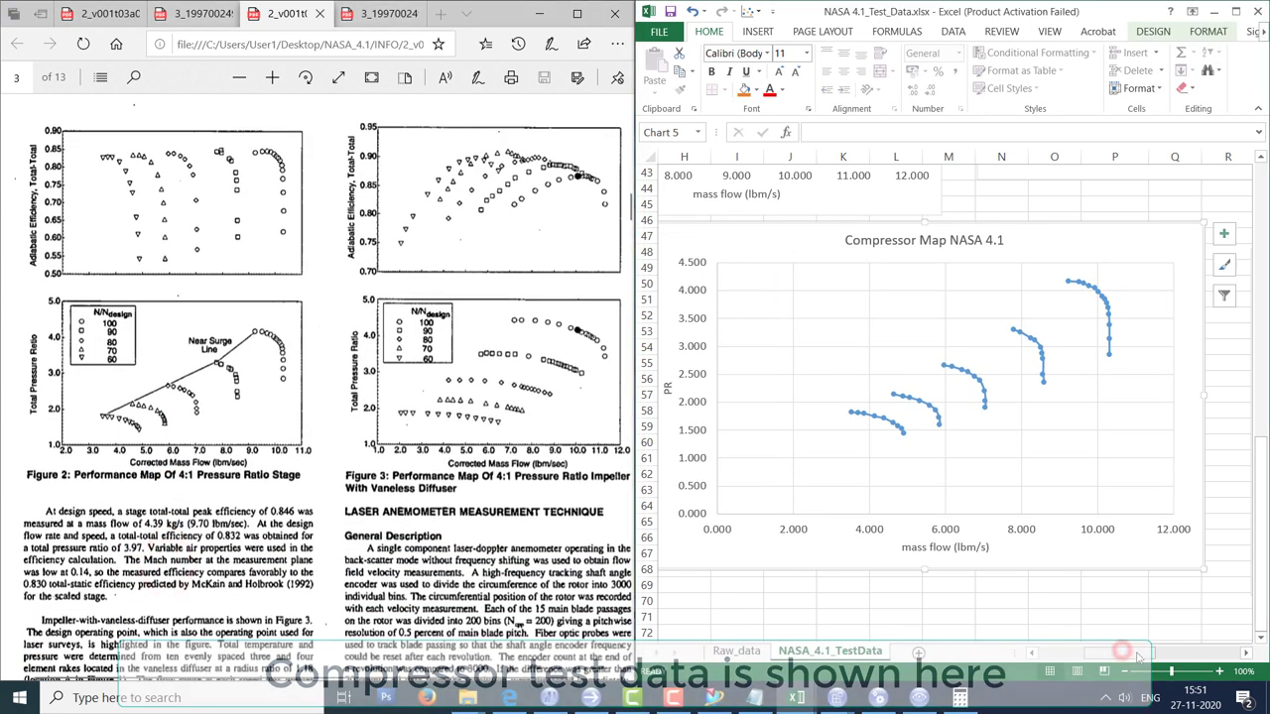
left_click_drag(1126, 654, 1179, 663)
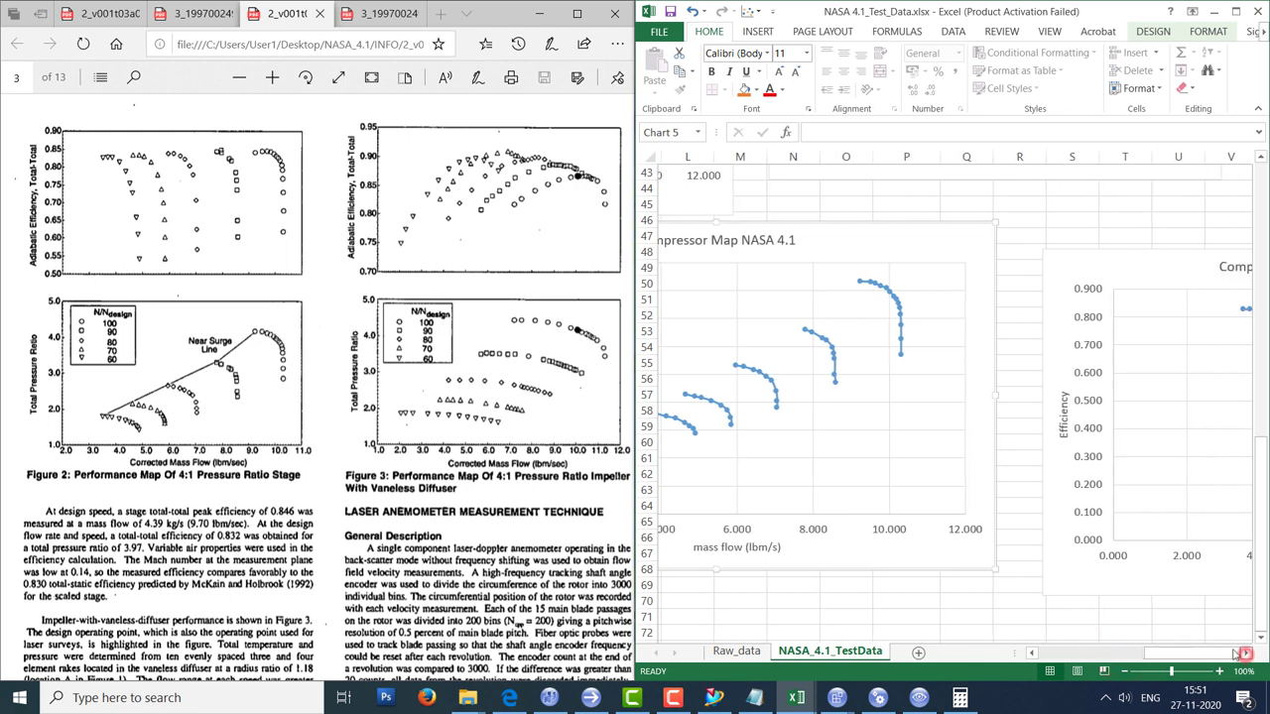
left_click_drag(1083, 585, 1030, 597)
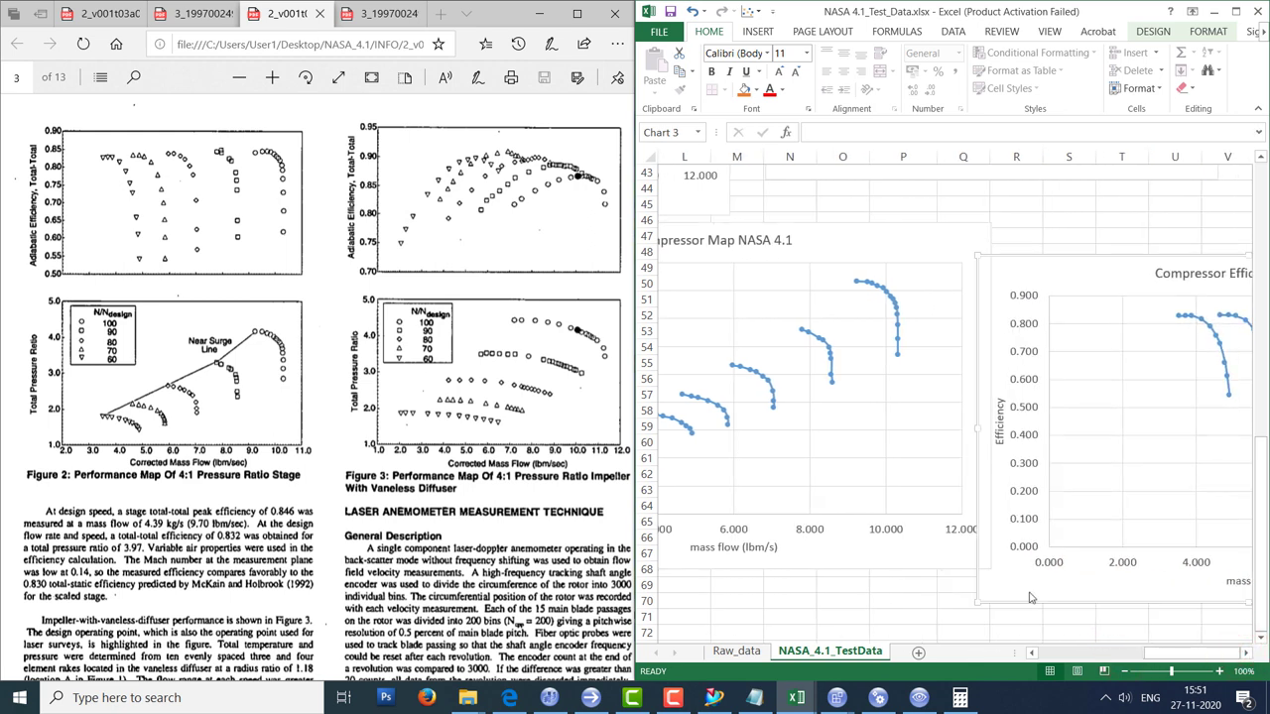
left_click(1247, 656)
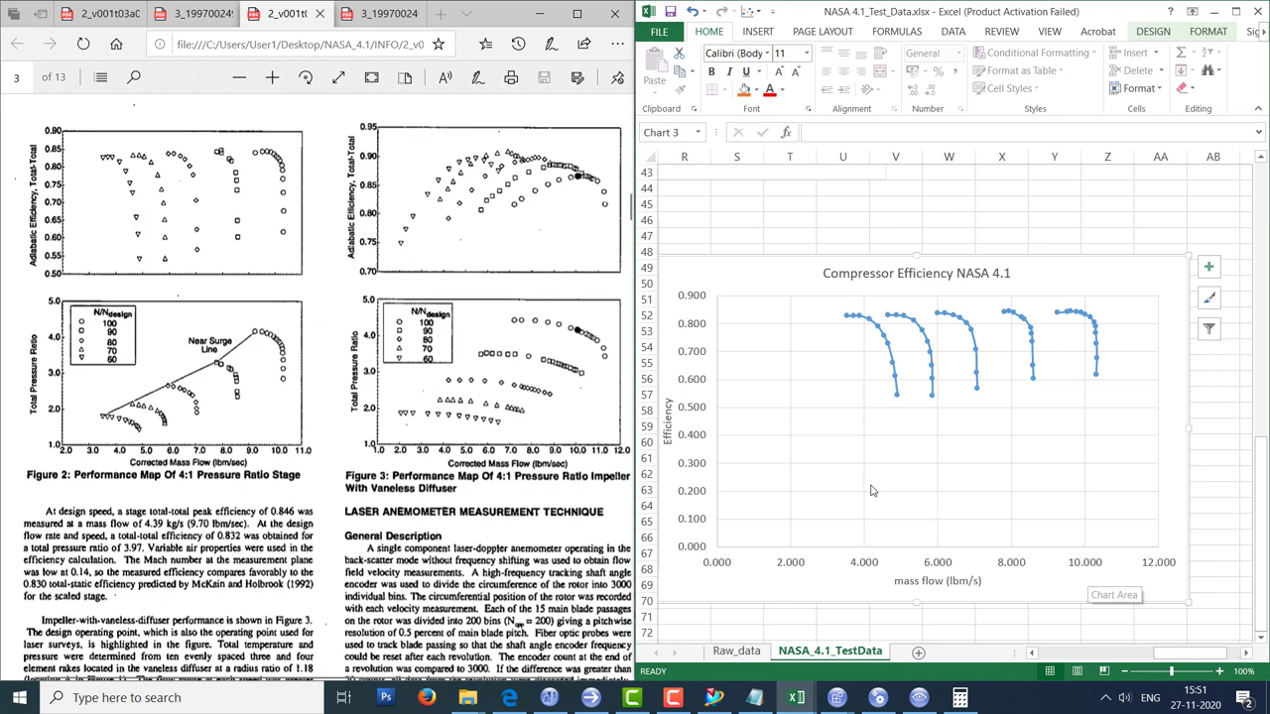
Maximise the test data workbook and examine the two-curve pressure ratio and efficiency charts.
scroll(871, 490, "up", 7)
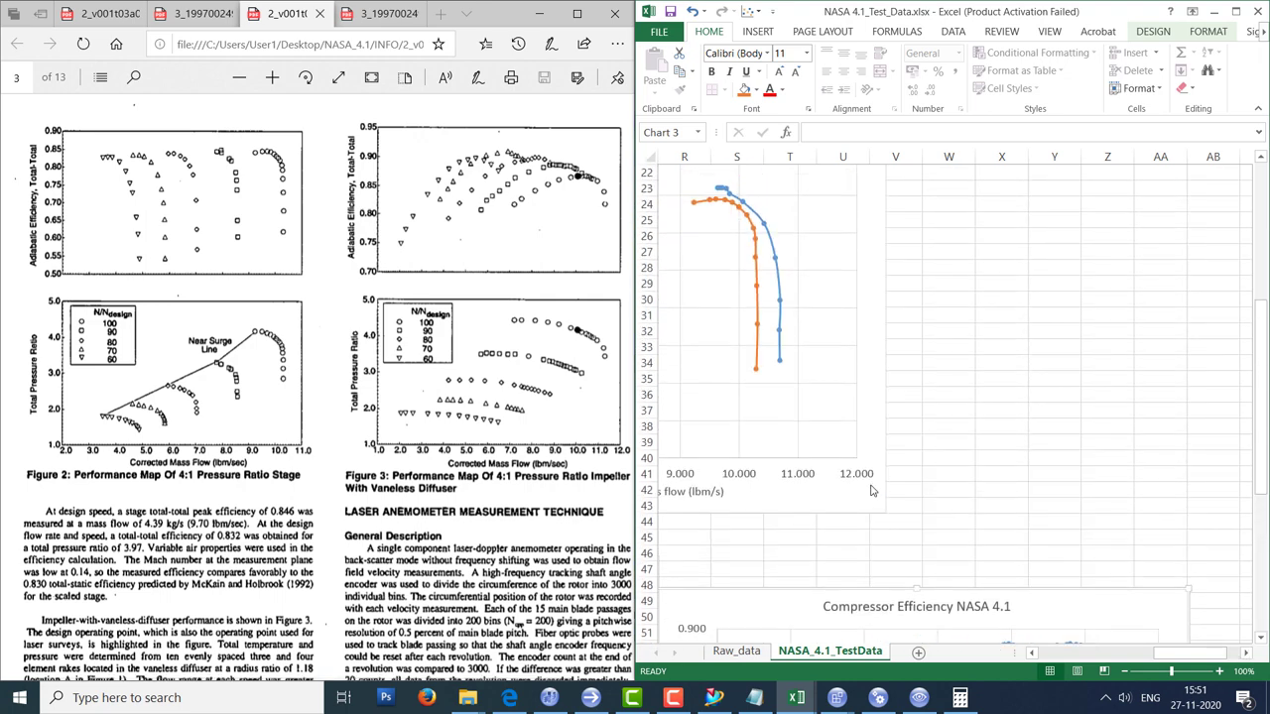
mouse_move(1009, 14)
left_mouse_down()
mouse_move(992, 96)
mouse_move(992, 2)
left_mouse_up()
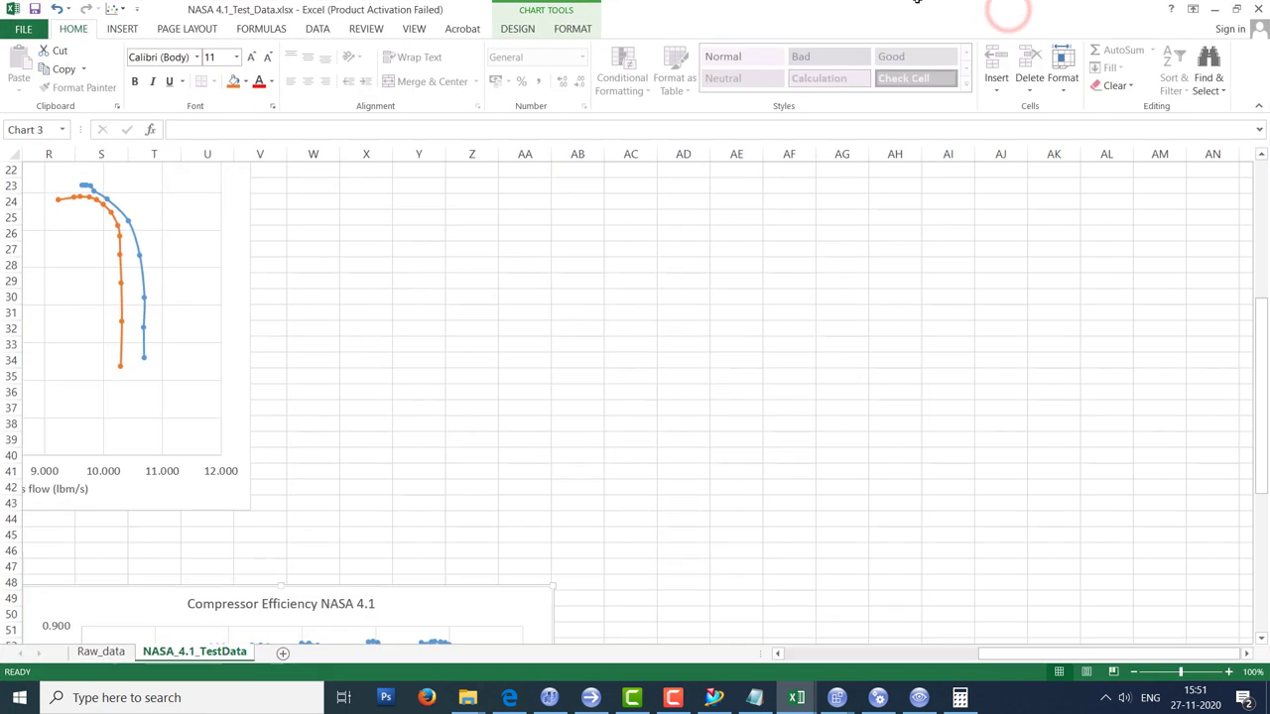
left_click_drag(1016, 655, 794, 655)
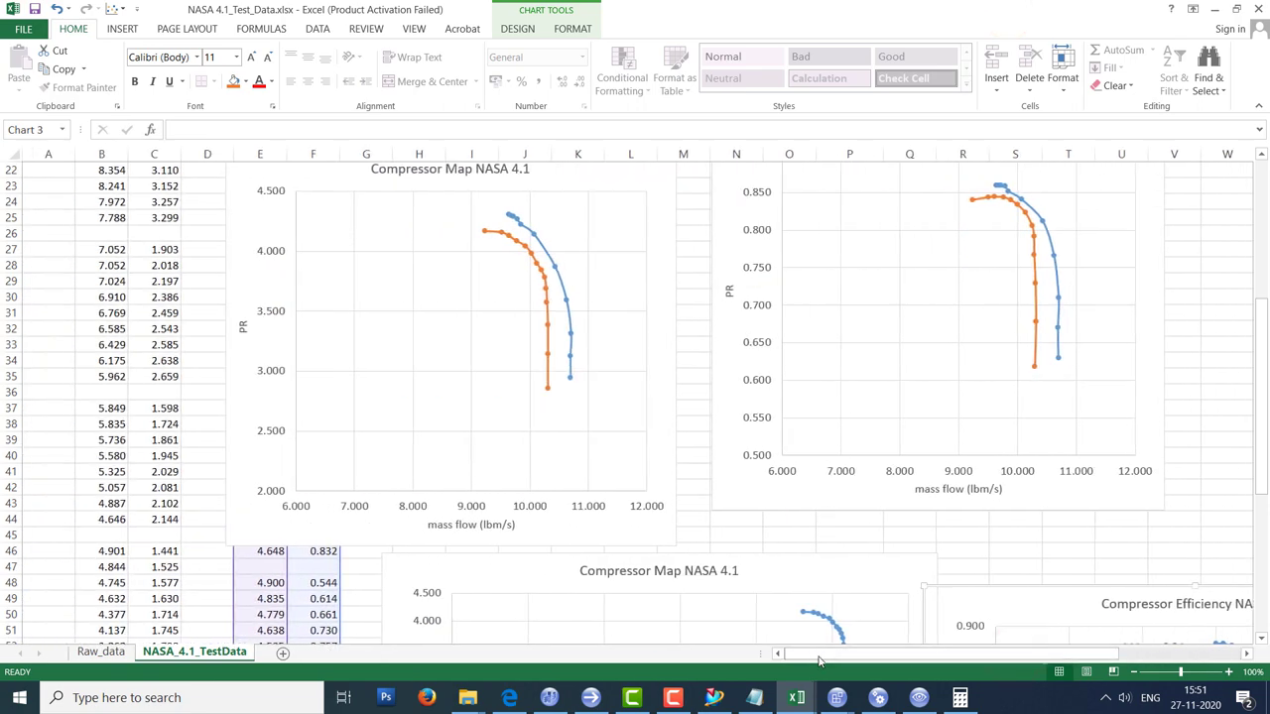
Compare the TEST and CFD curves in the pressure ratio and efficiency charts, and review the multi-curve Compressor Map and Compressor Efficiency charts.
scroll(739, 593, "up", 2)
scroll(734, 589, "down", 1)
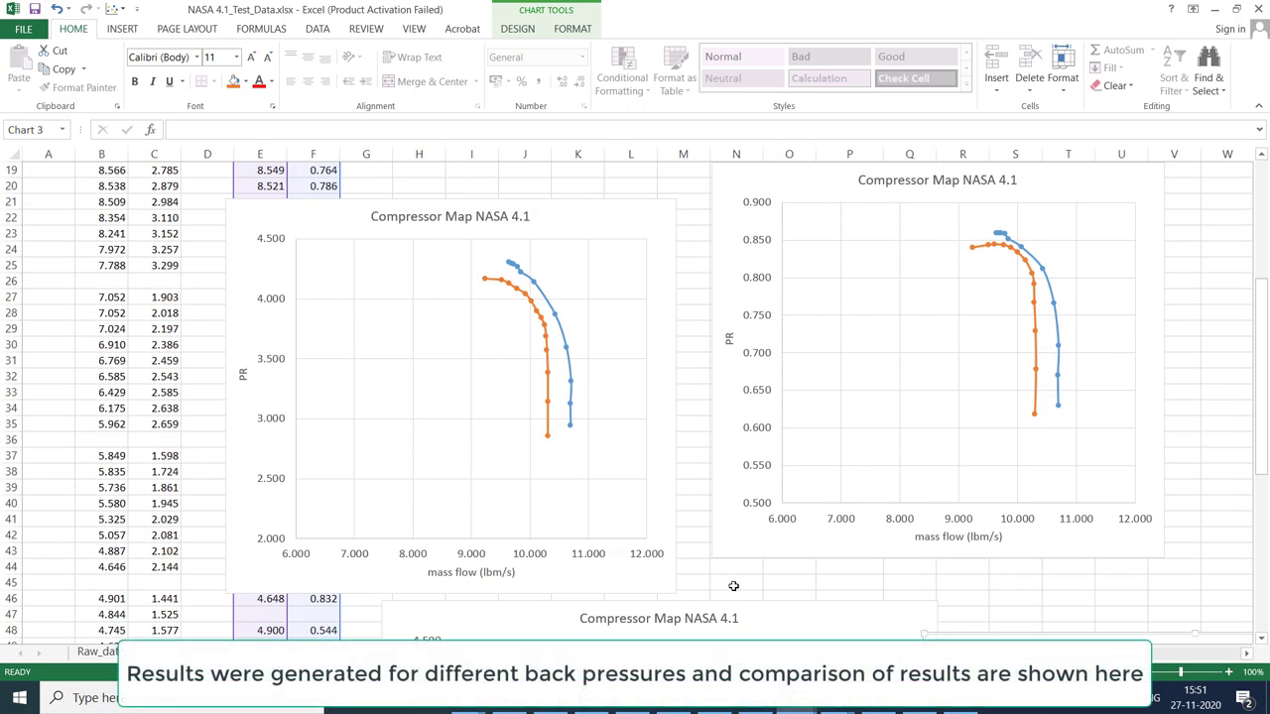
left_click(734, 590)
scroll(903, 564, "down", 6)
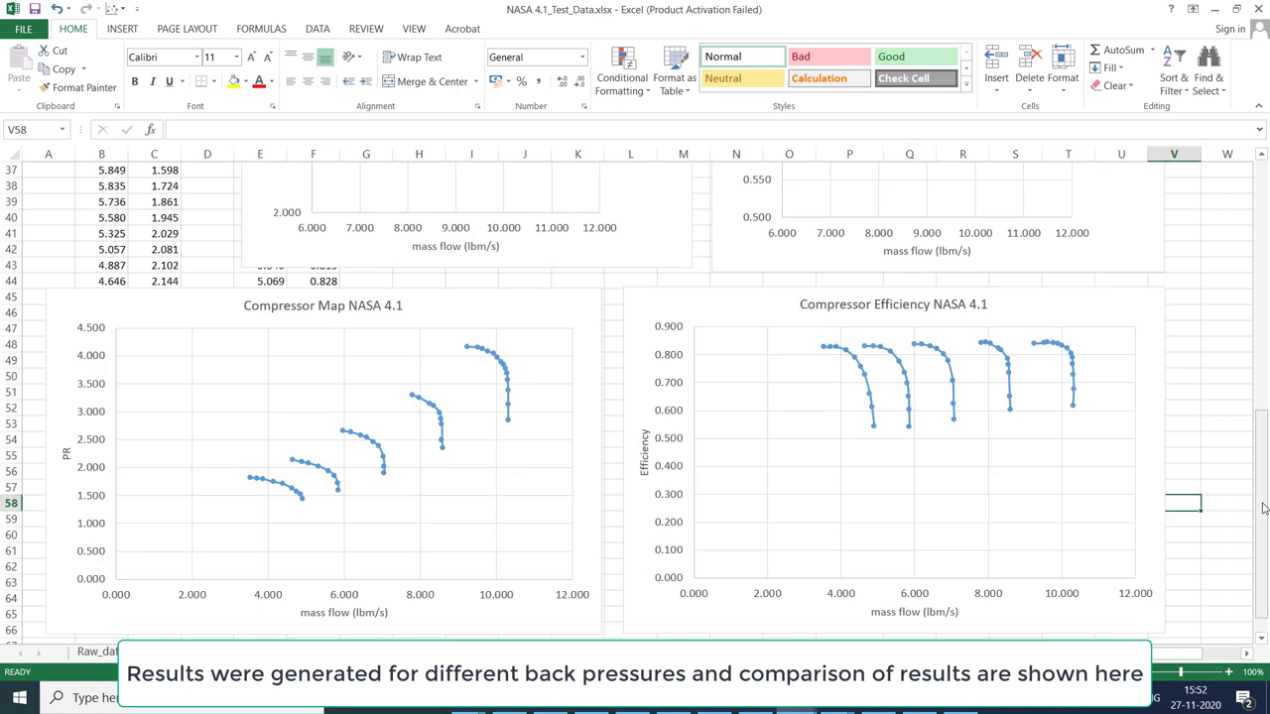
left_click_drag(1262, 505, 1260, 343)
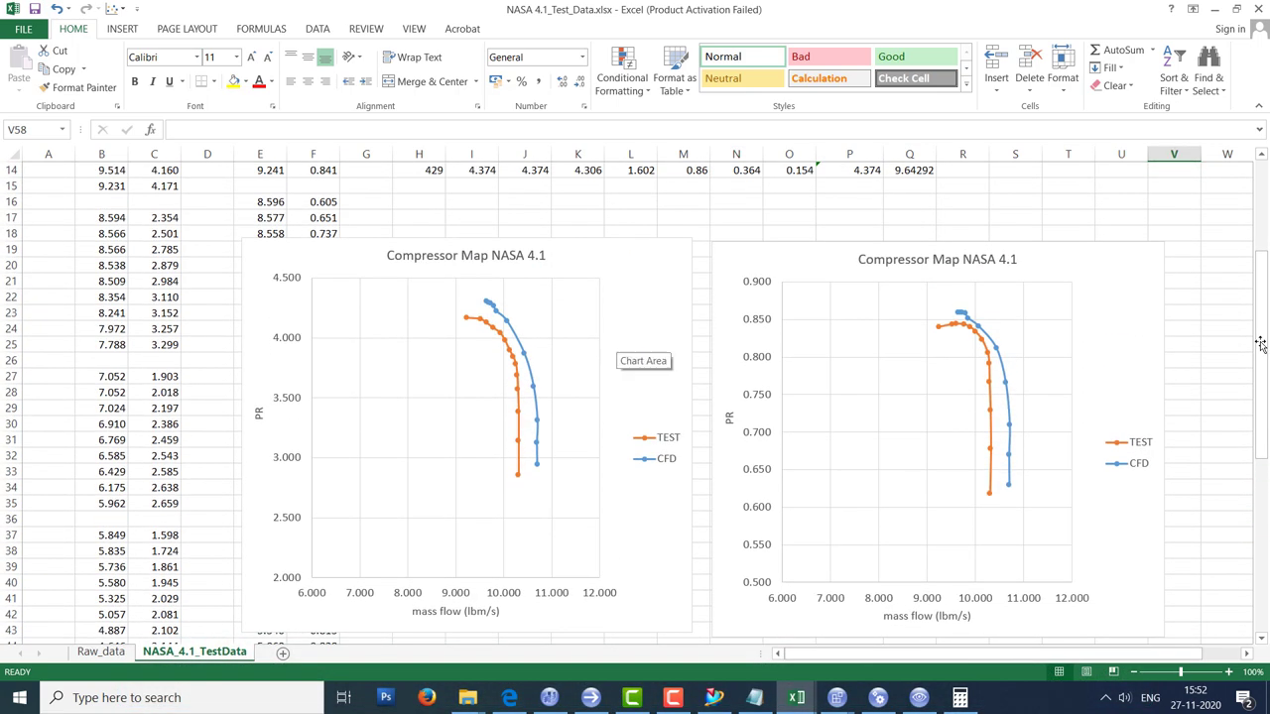
scroll(1260, 343, "down", 1)
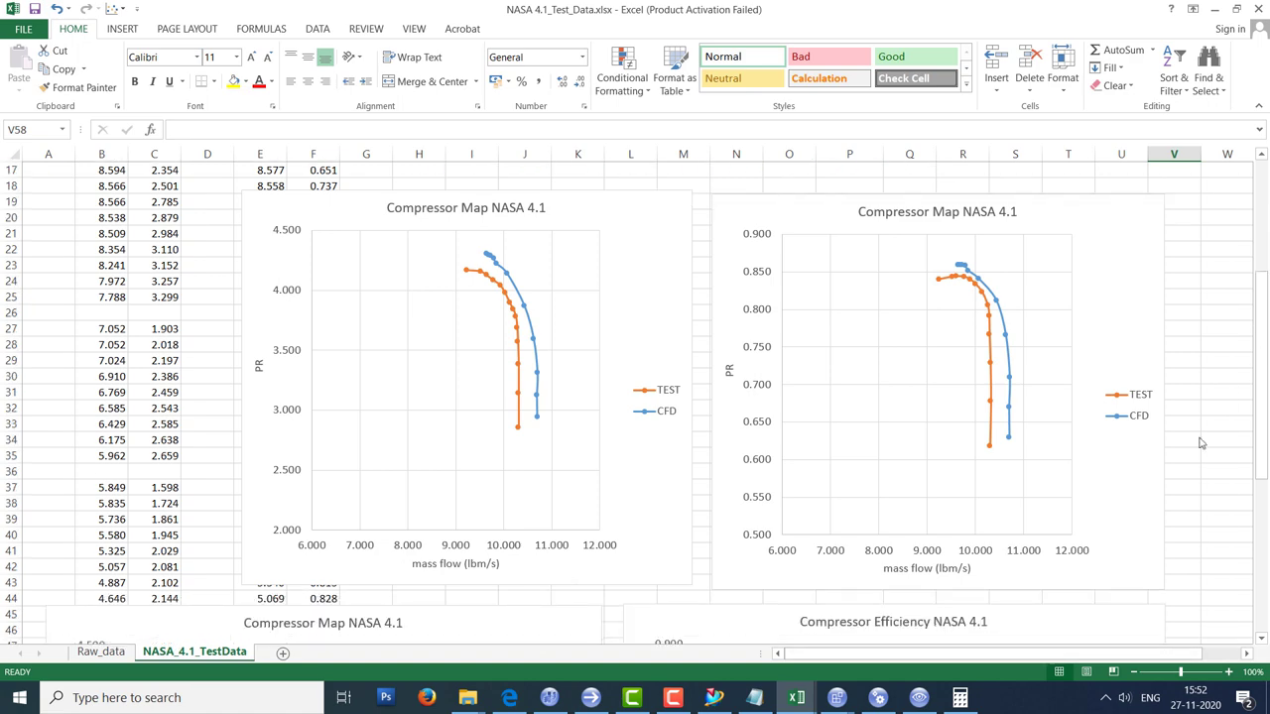
scroll(1122, 567, "down", 8)
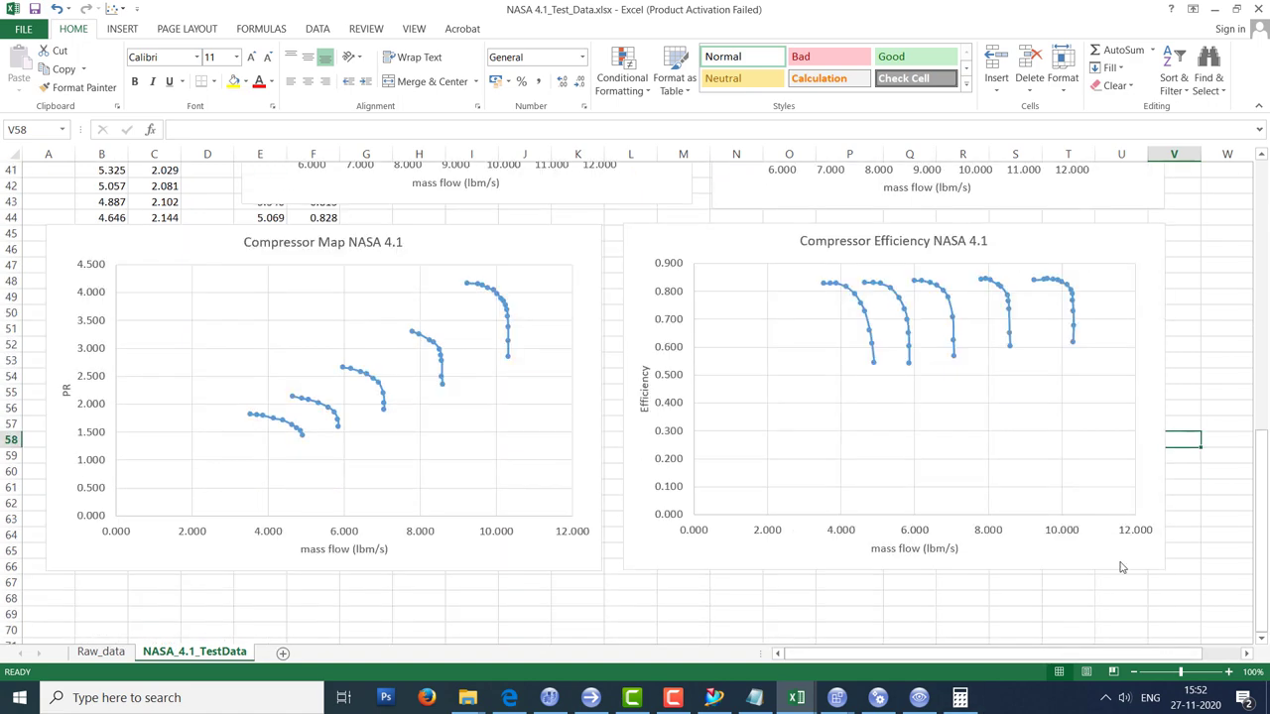
scroll(1171, 467, "up", 9)
left_click(1195, 442)
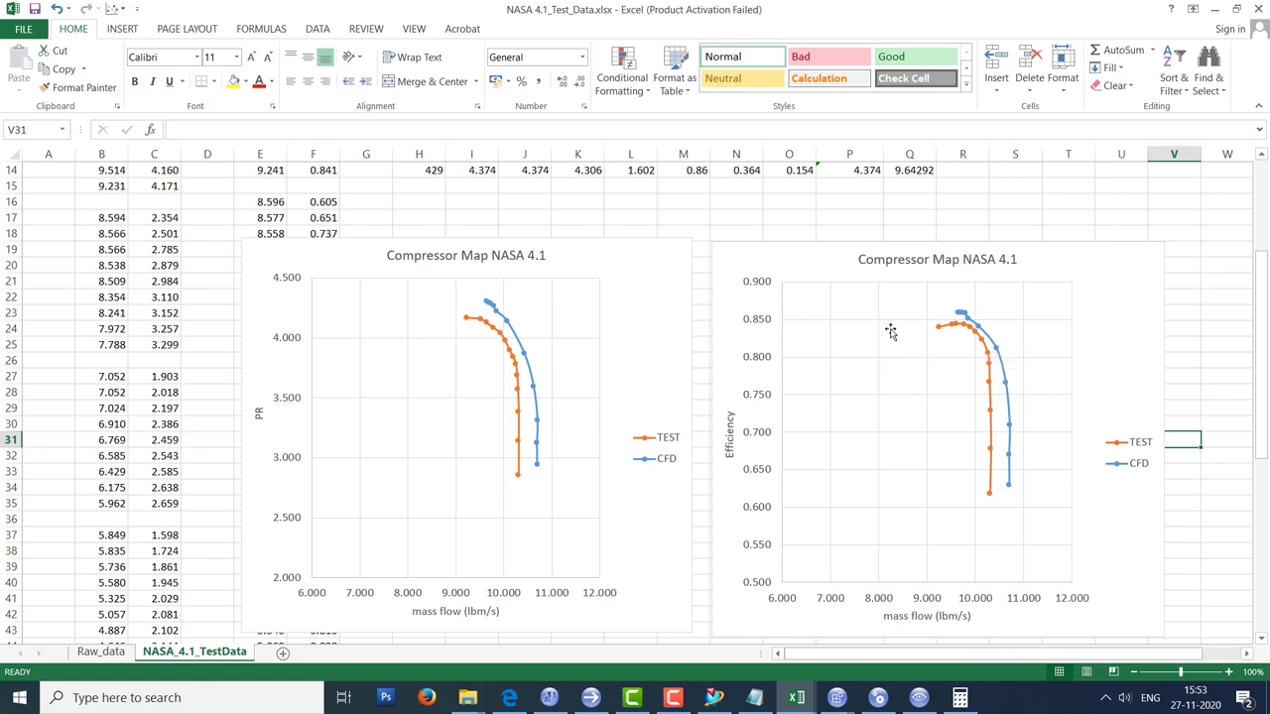
left_click(795, 698)
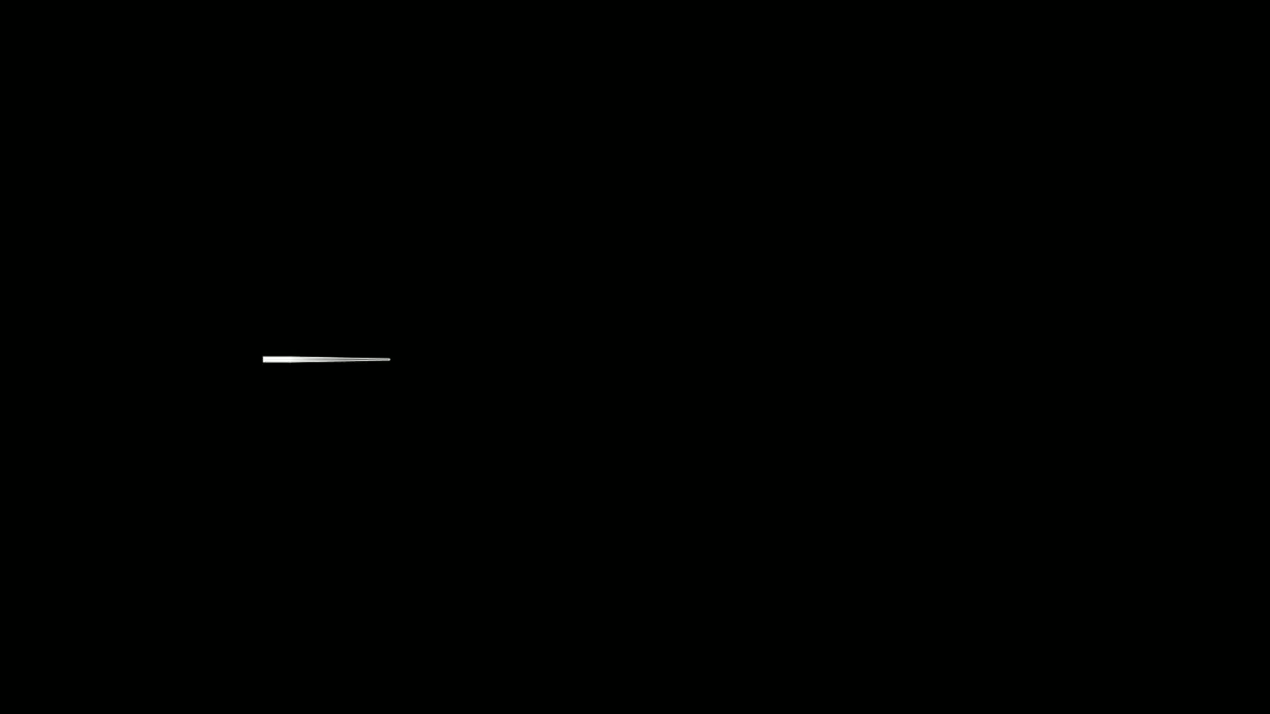